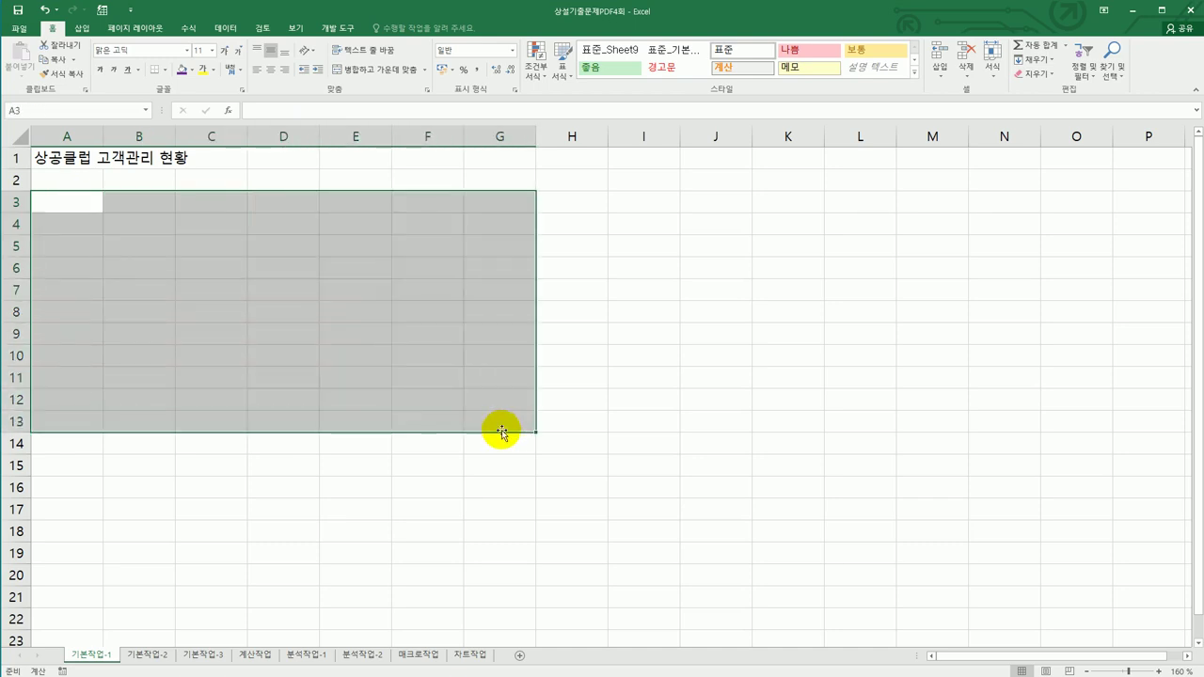
- On 기본작업-2, merge and center the title across A1:H1 in 굴림체, size 20
click(143, 661)
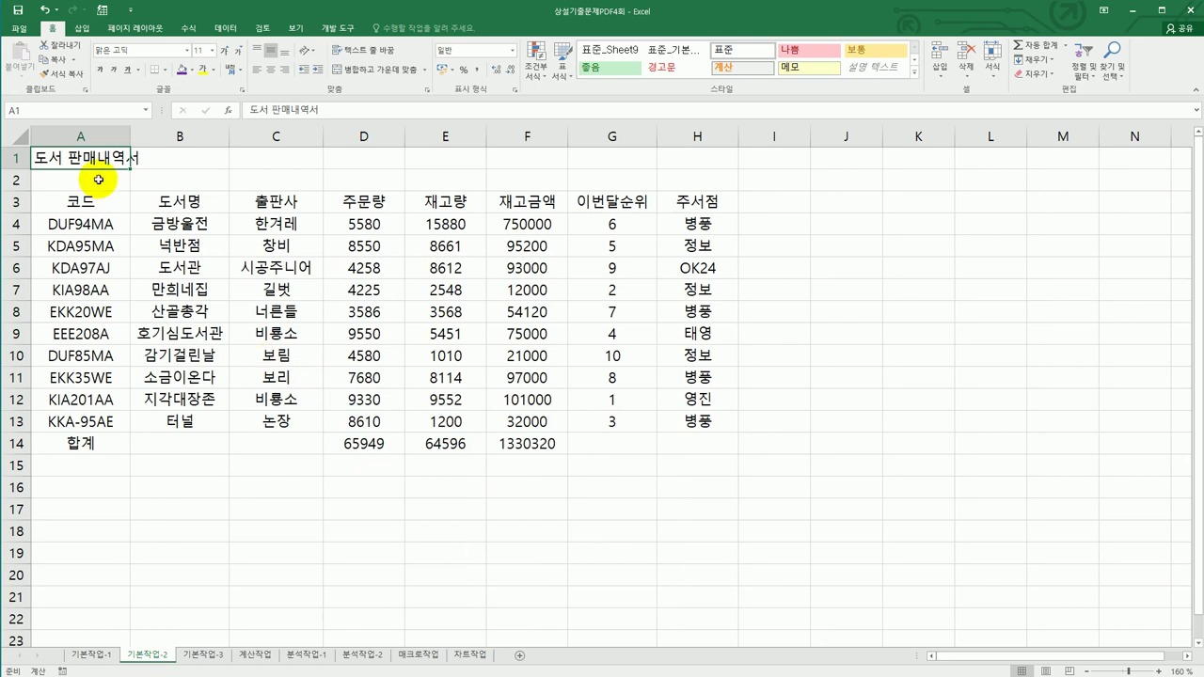
drag(113, 158, 665, 152)
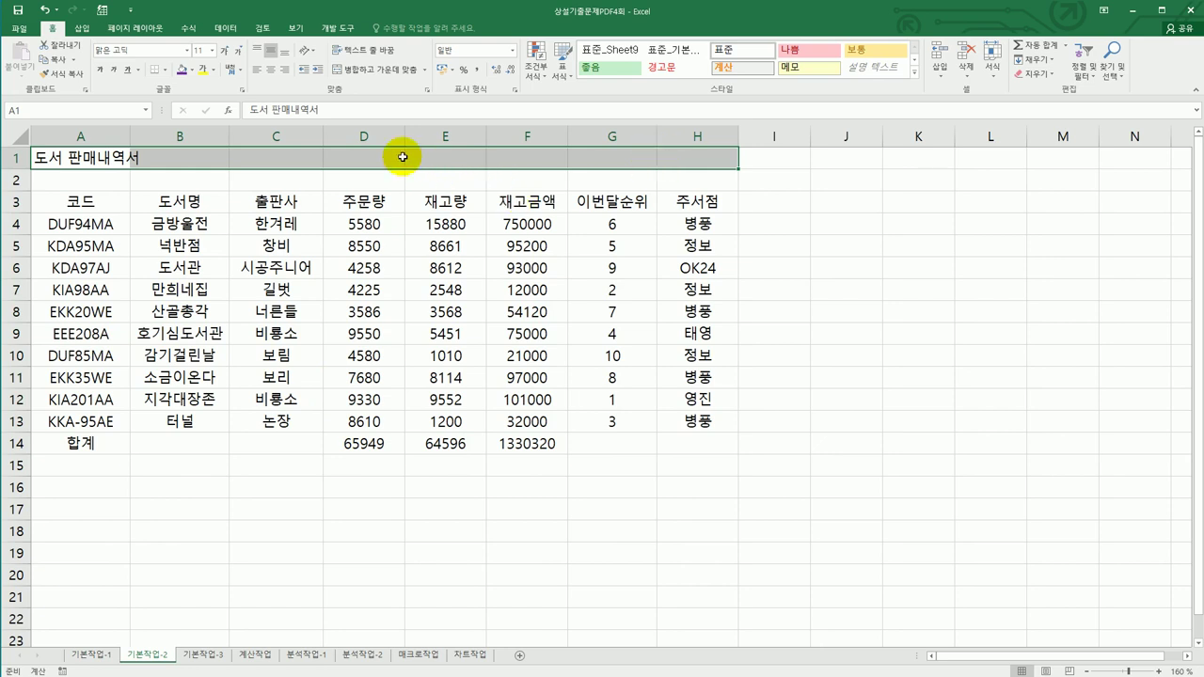
click(348, 75)
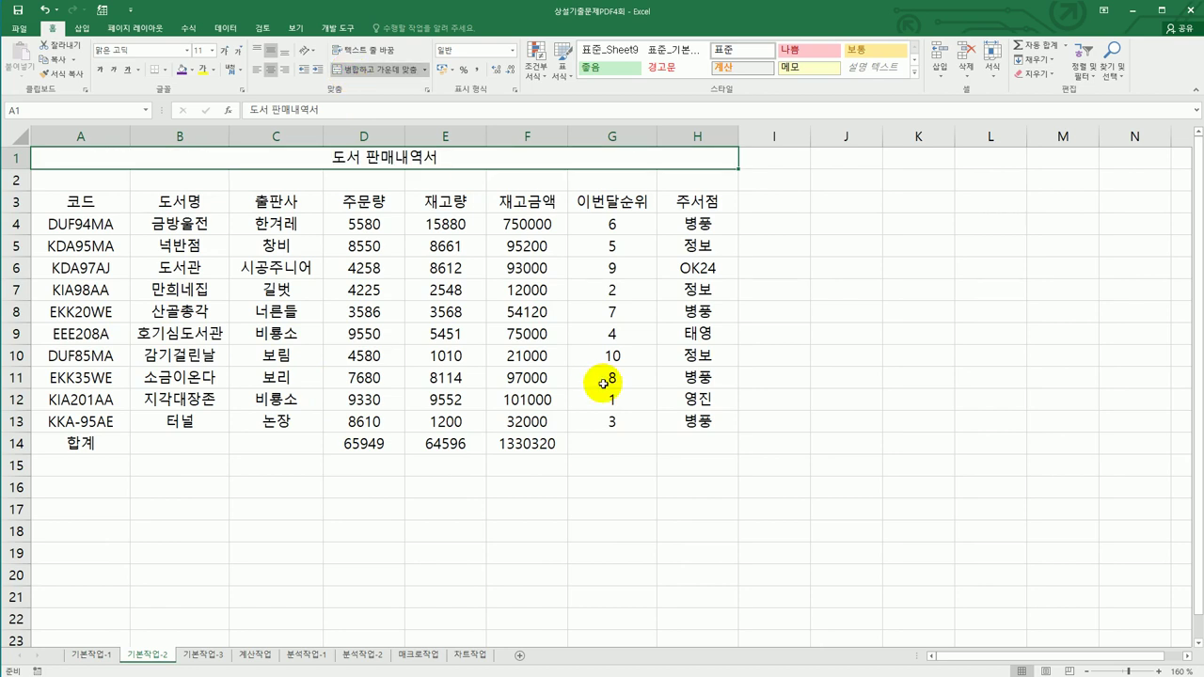
click(187, 53)
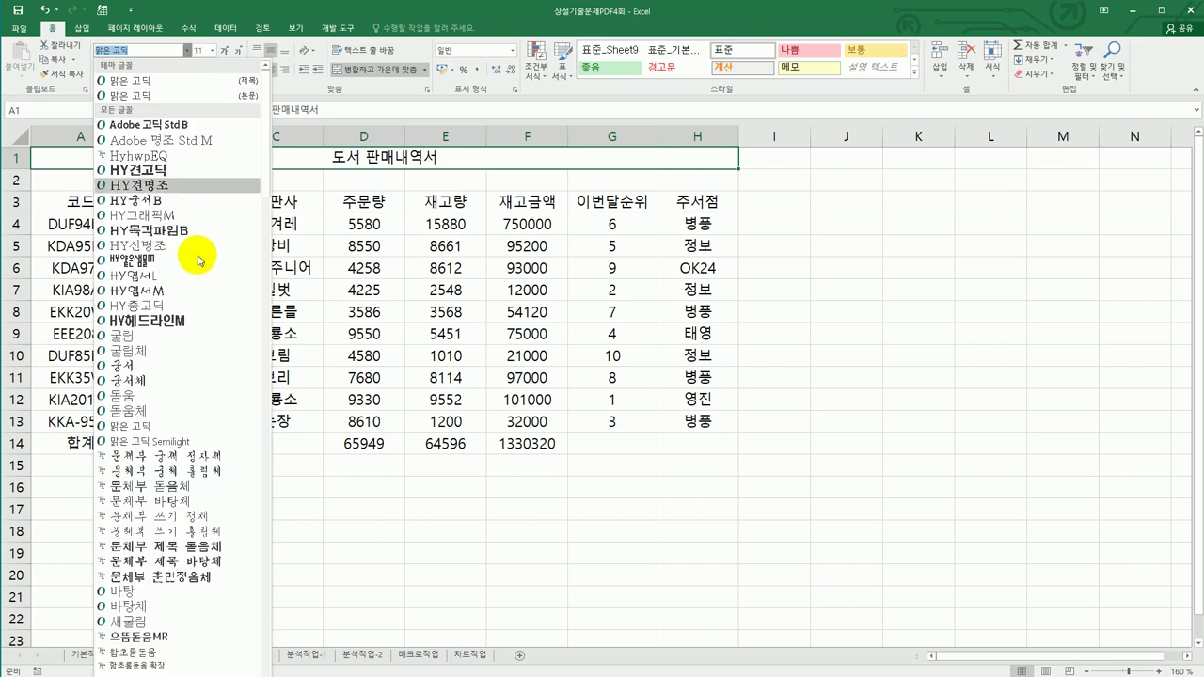
click(193, 351)
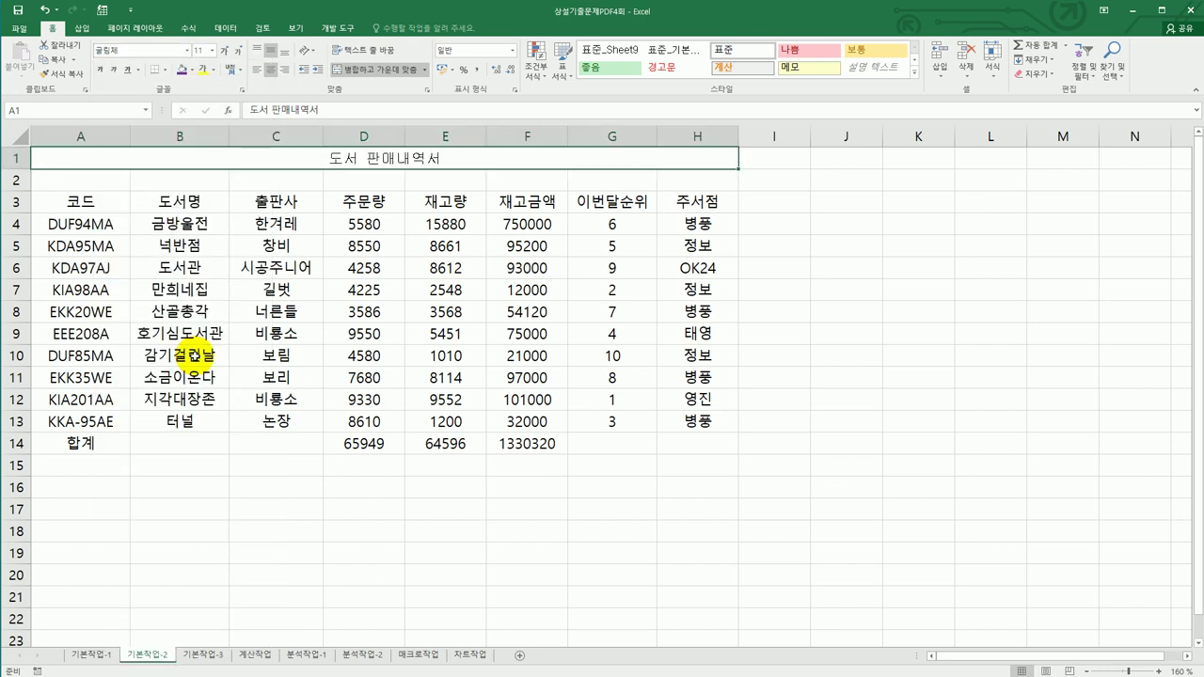
click(213, 52)
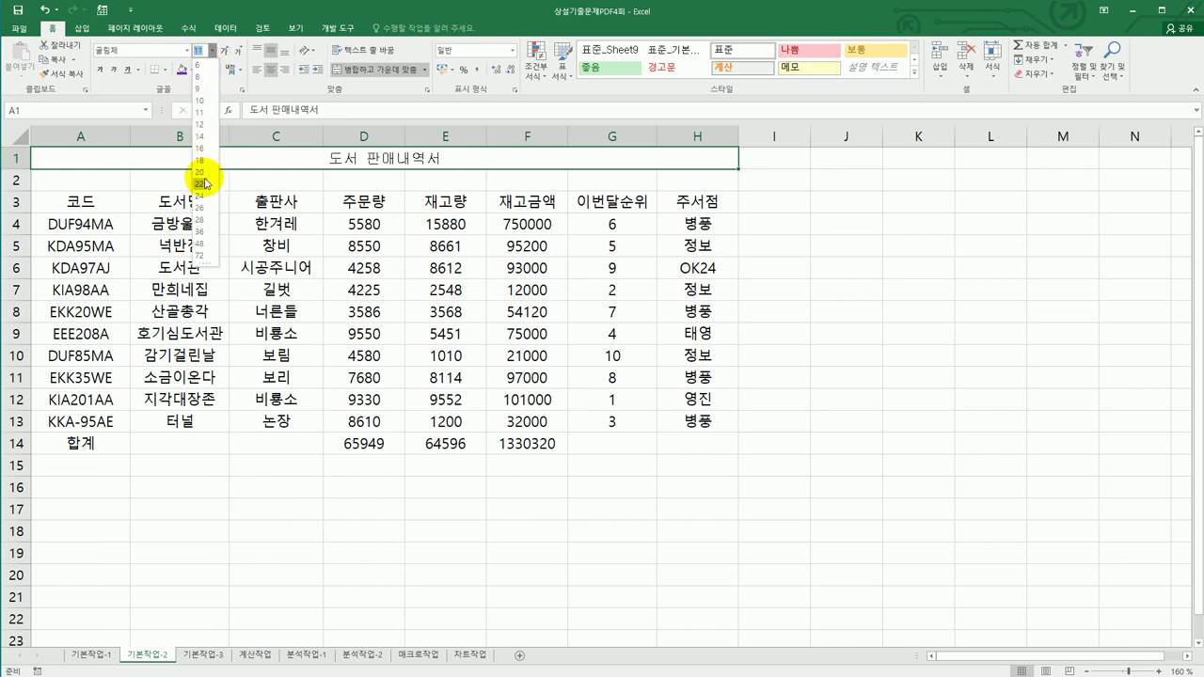
click(199, 173)
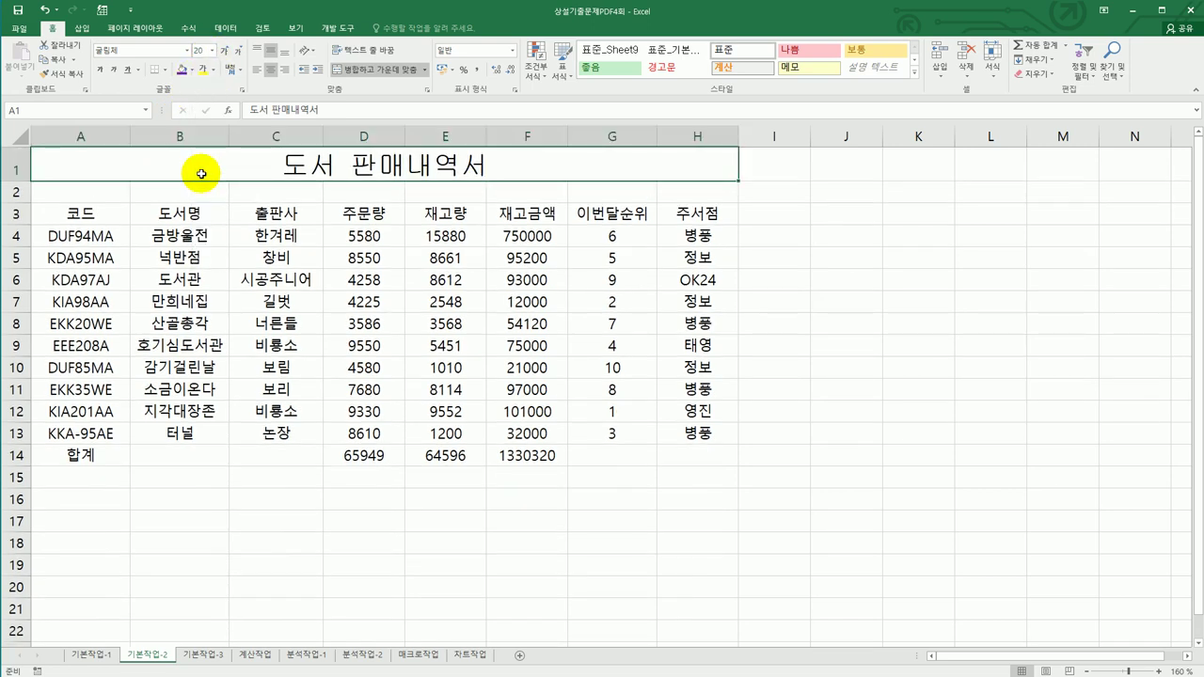
- Set the height of row 1 to 30
click(14, 168)
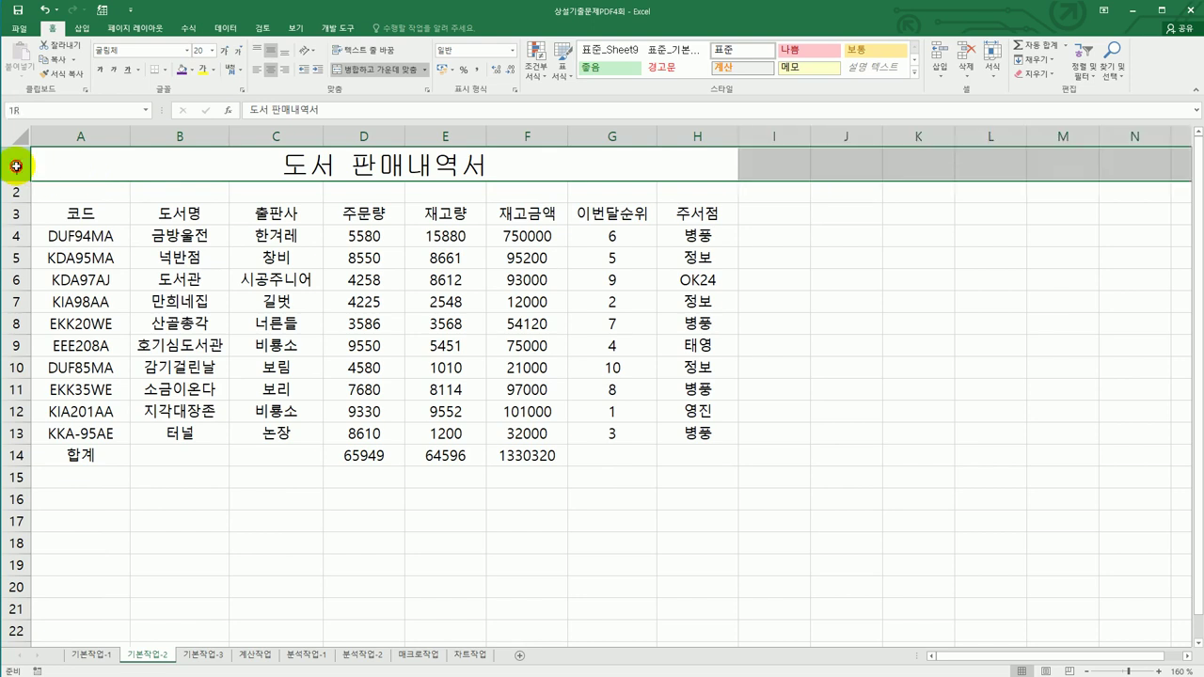
right_click(14, 168)
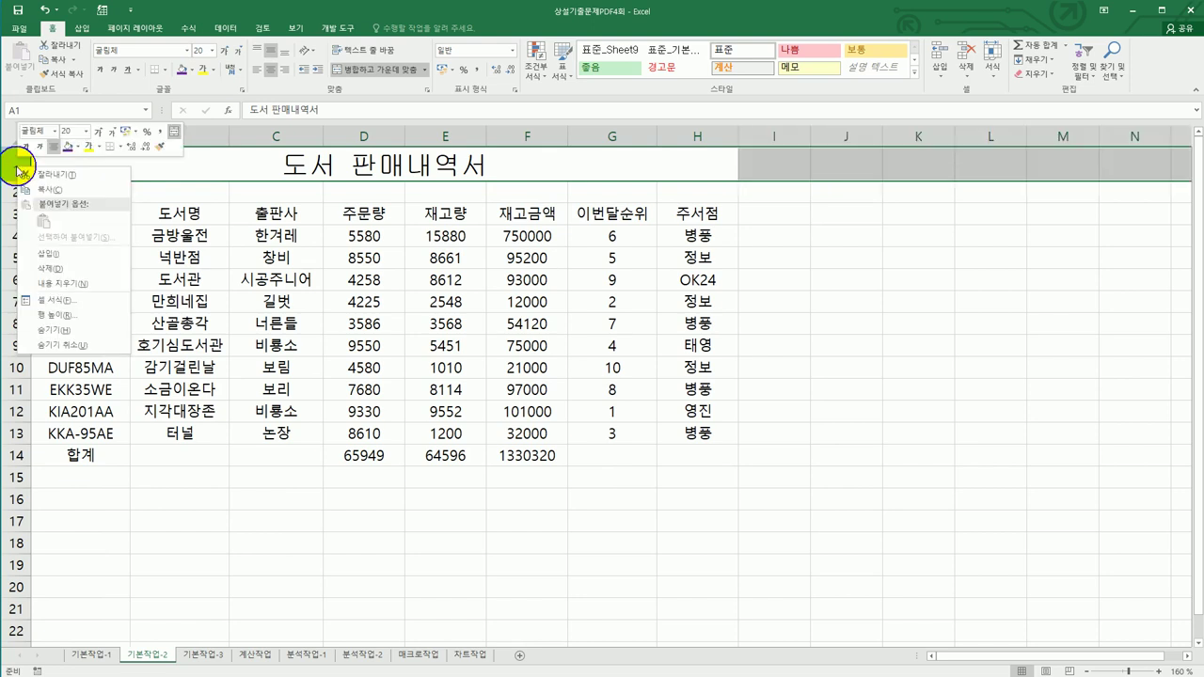
click(81, 318)
text(30)
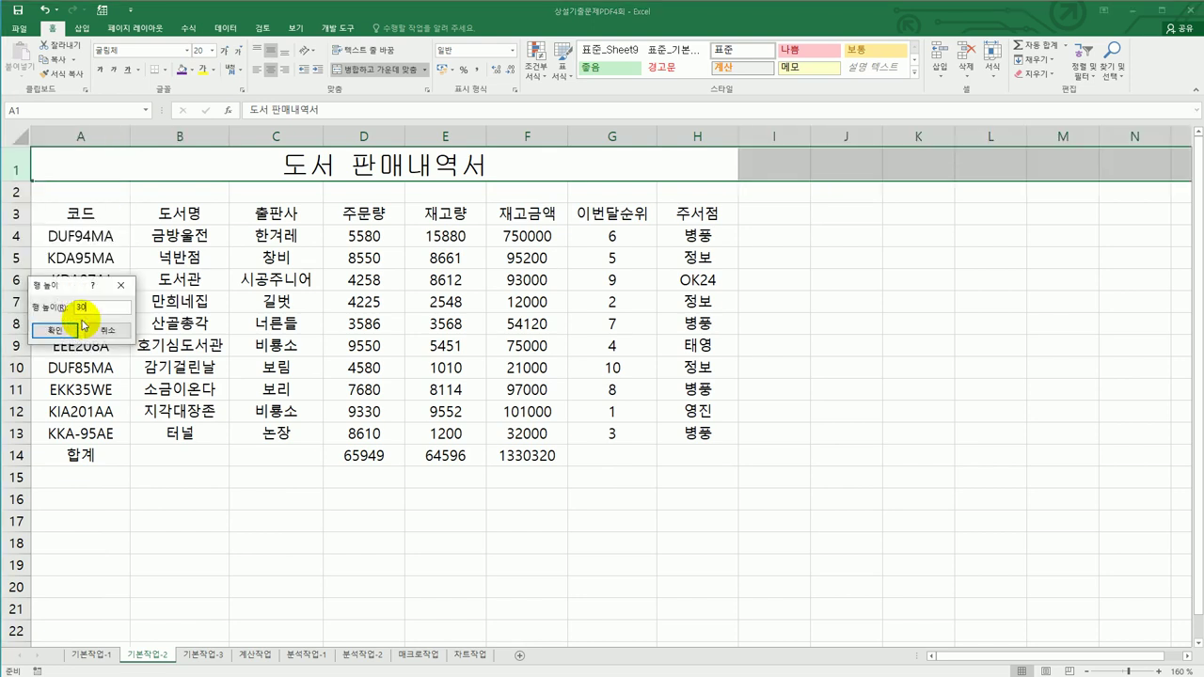
click(53, 329)
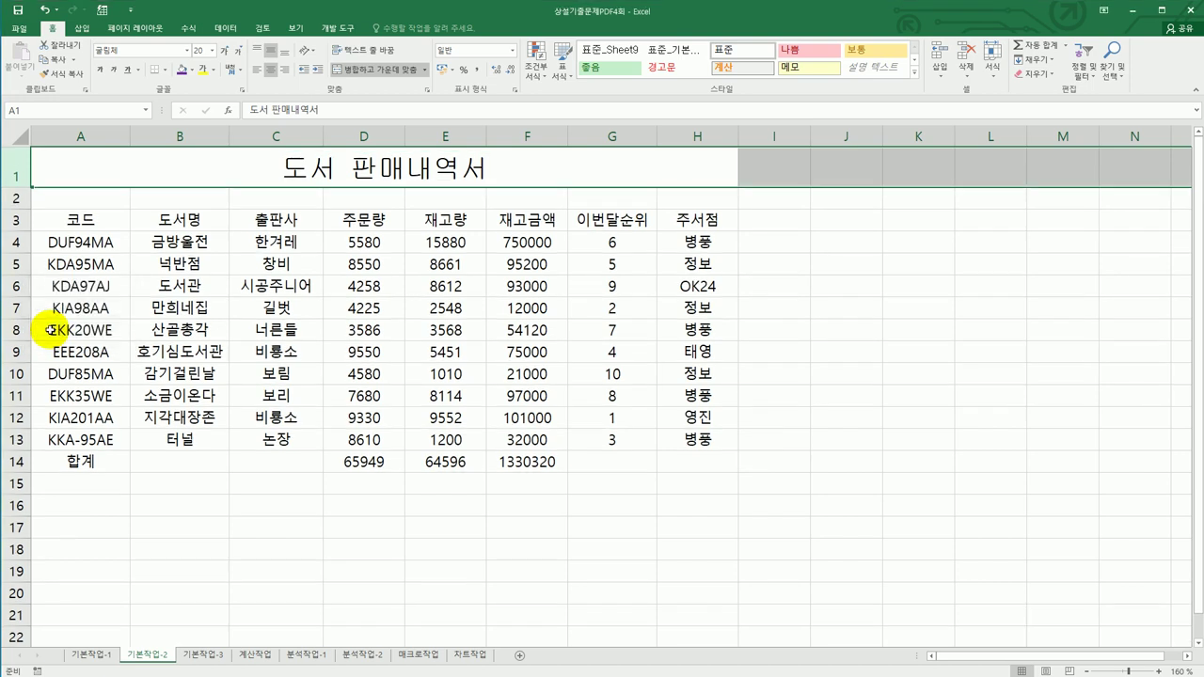
- Merge and center the 합계 cells A14:C14 together with the empty cells G14:H14
drag(80, 463, 238, 459)
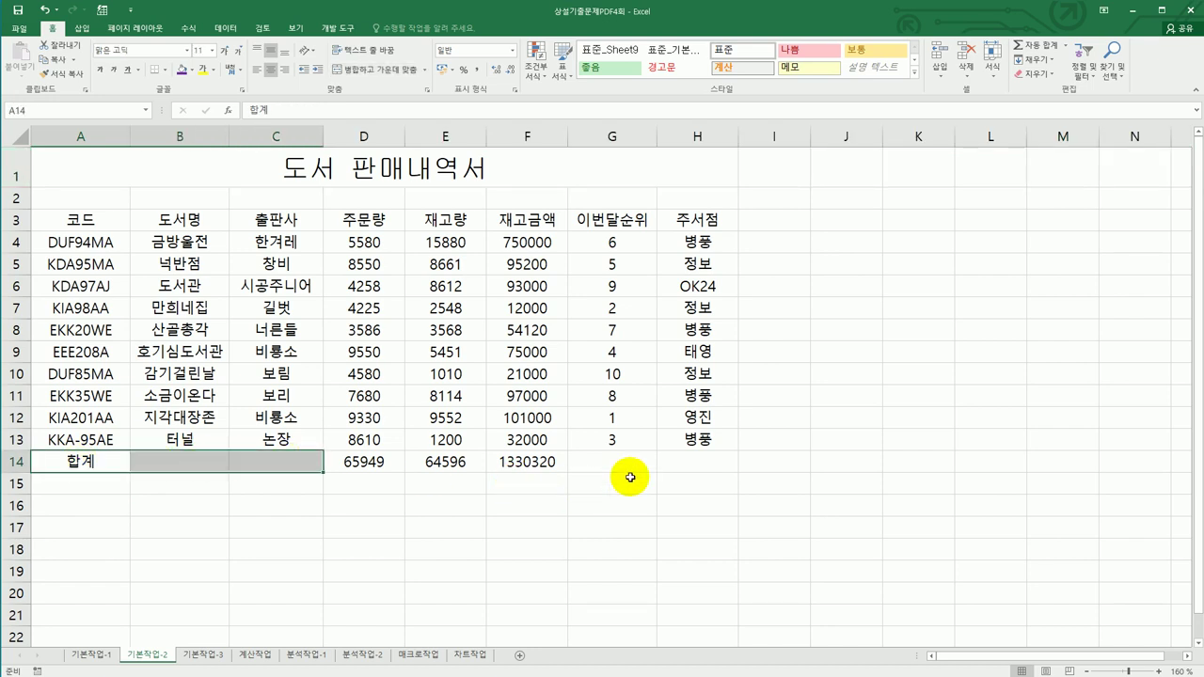
drag(625, 468, 677, 468)
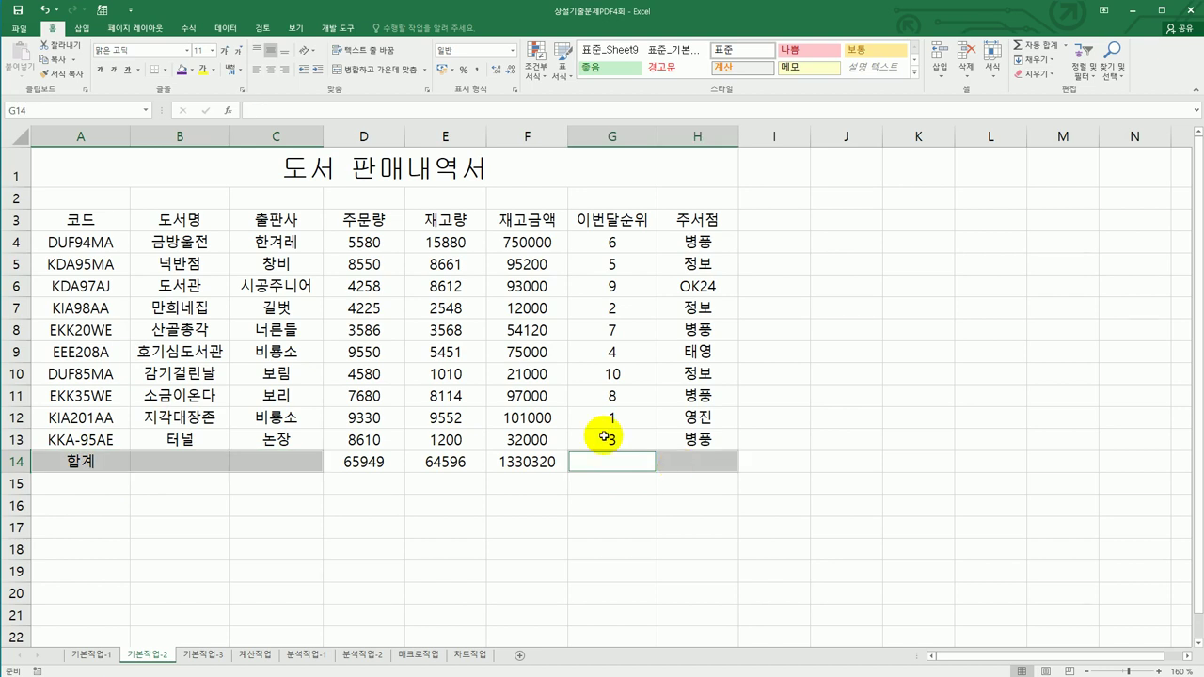
click(385, 81)
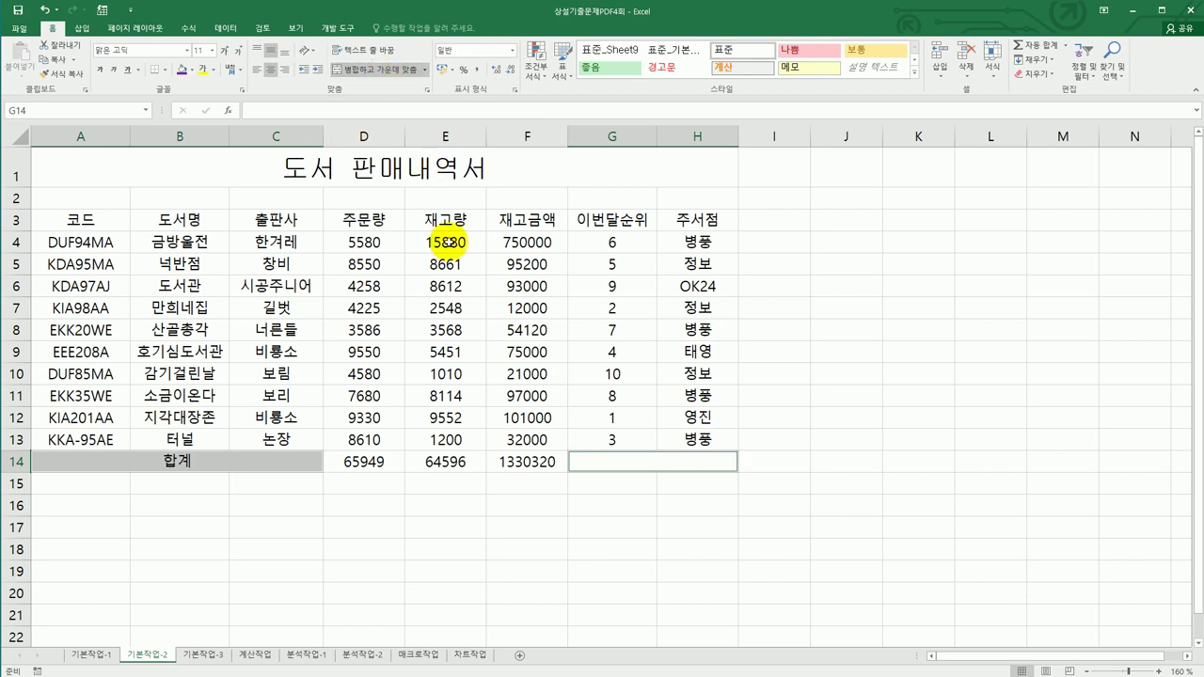
drag(95, 214, 688, 219)
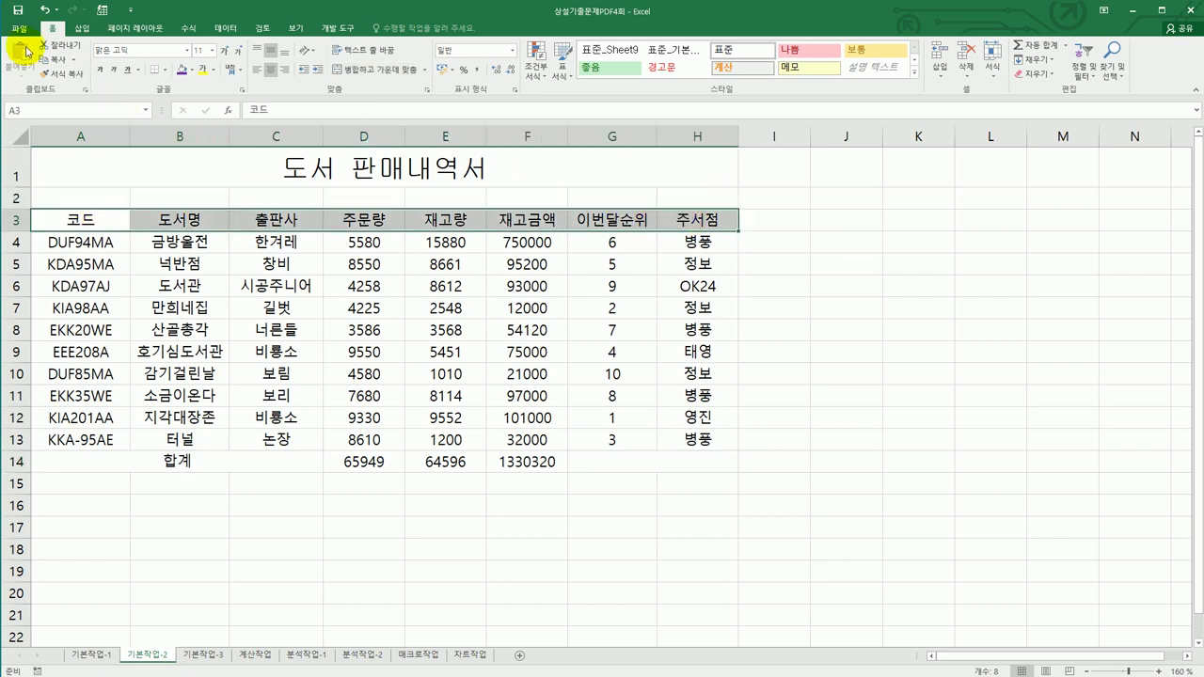
- Apply the 강조색4 cell style to the header row A3:H3
click(915, 74)
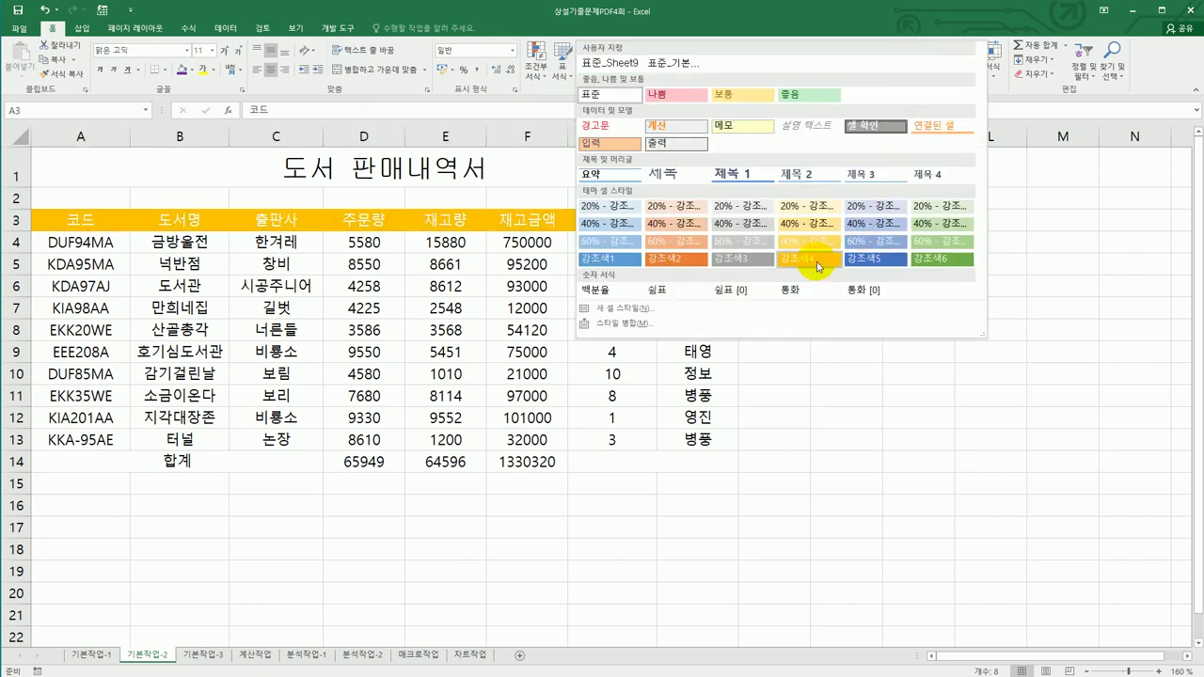
click(817, 267)
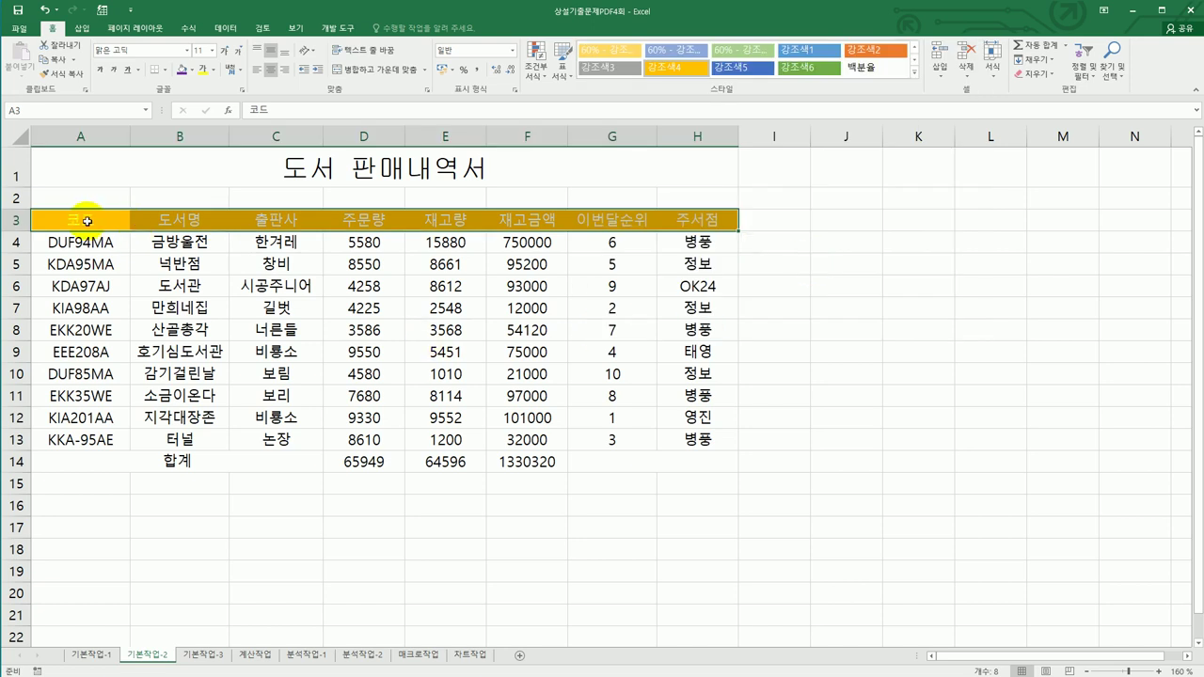
click(91, 220)
- Give A3:H14 all borders plus a thick outside border
drag(236, 232, 683, 455)
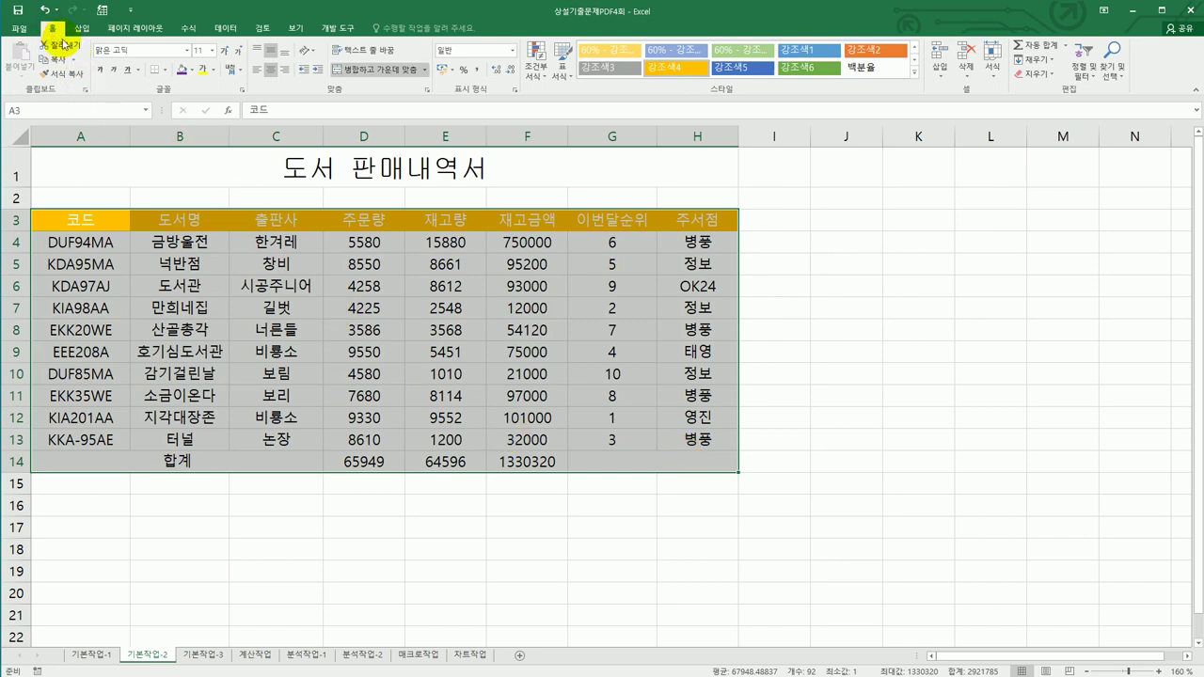
click(165, 69)
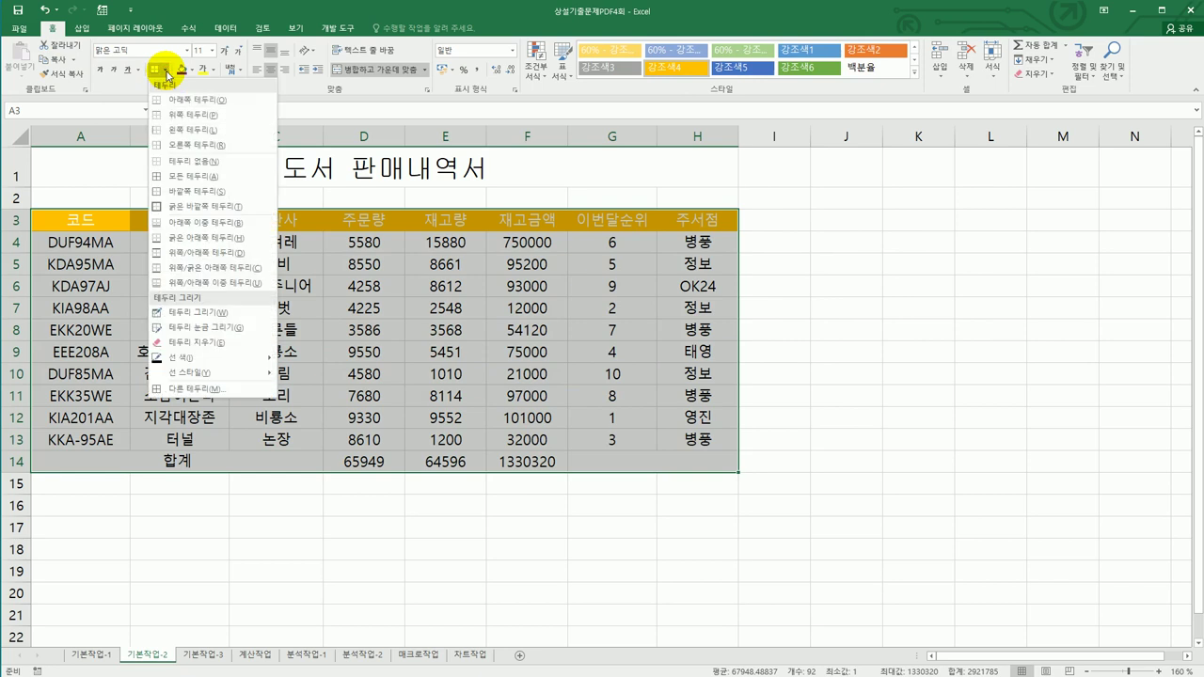
click(188, 174)
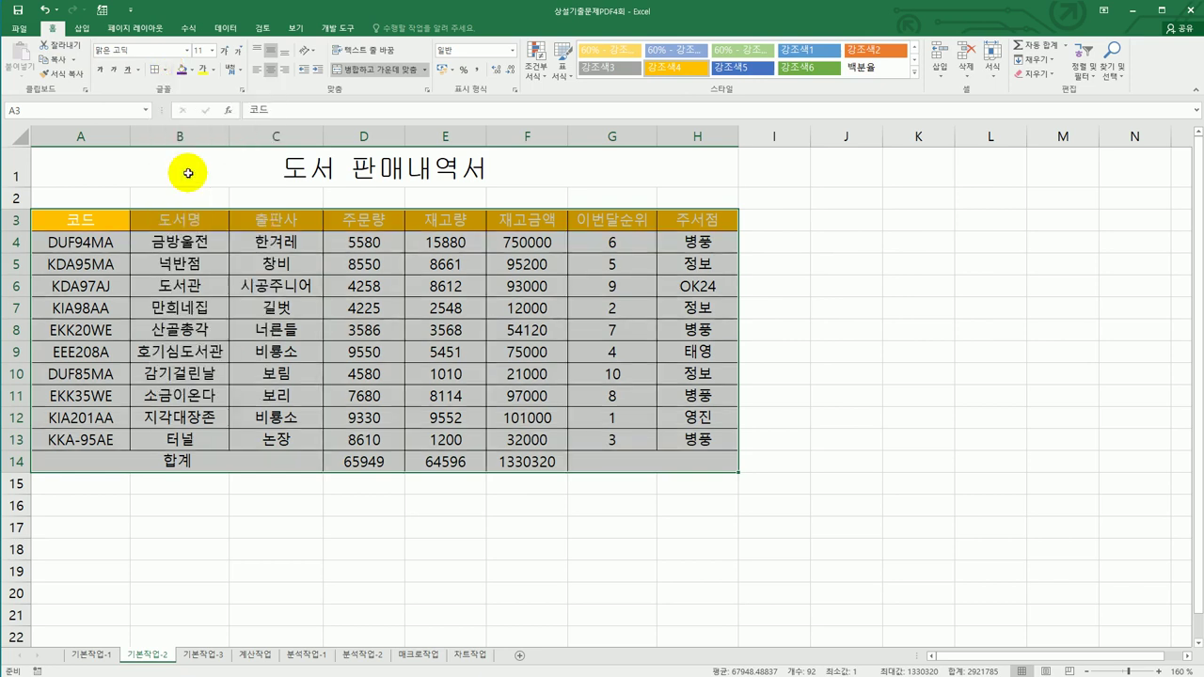
click(164, 69)
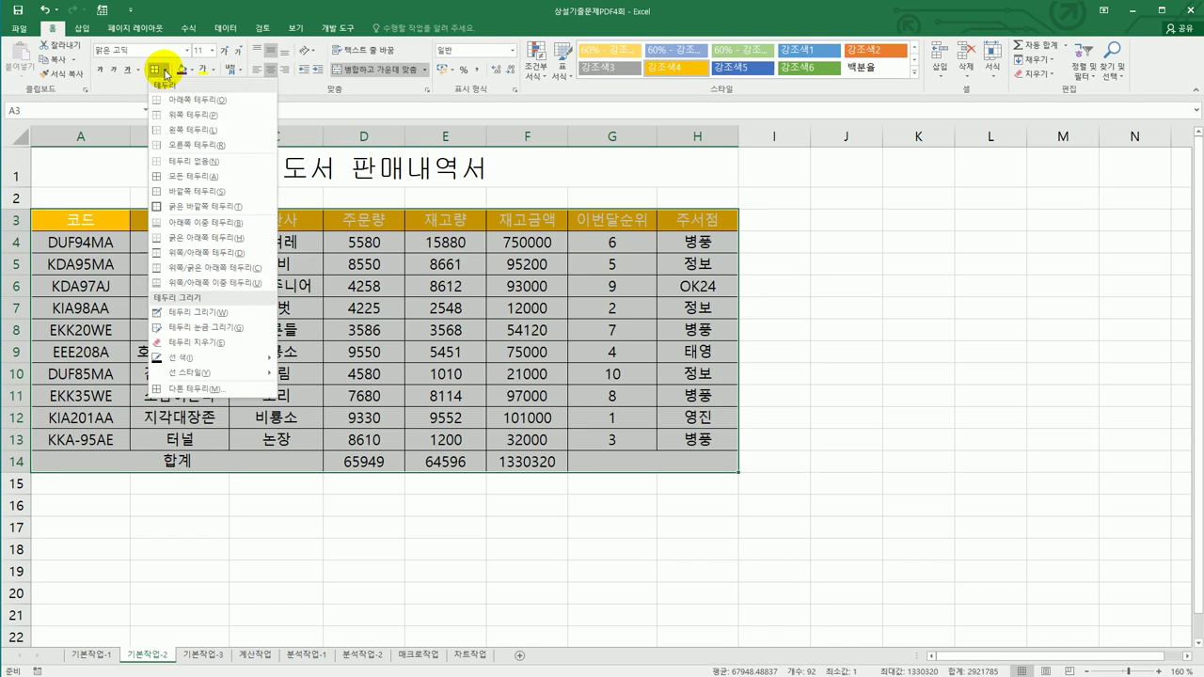
click(200, 213)
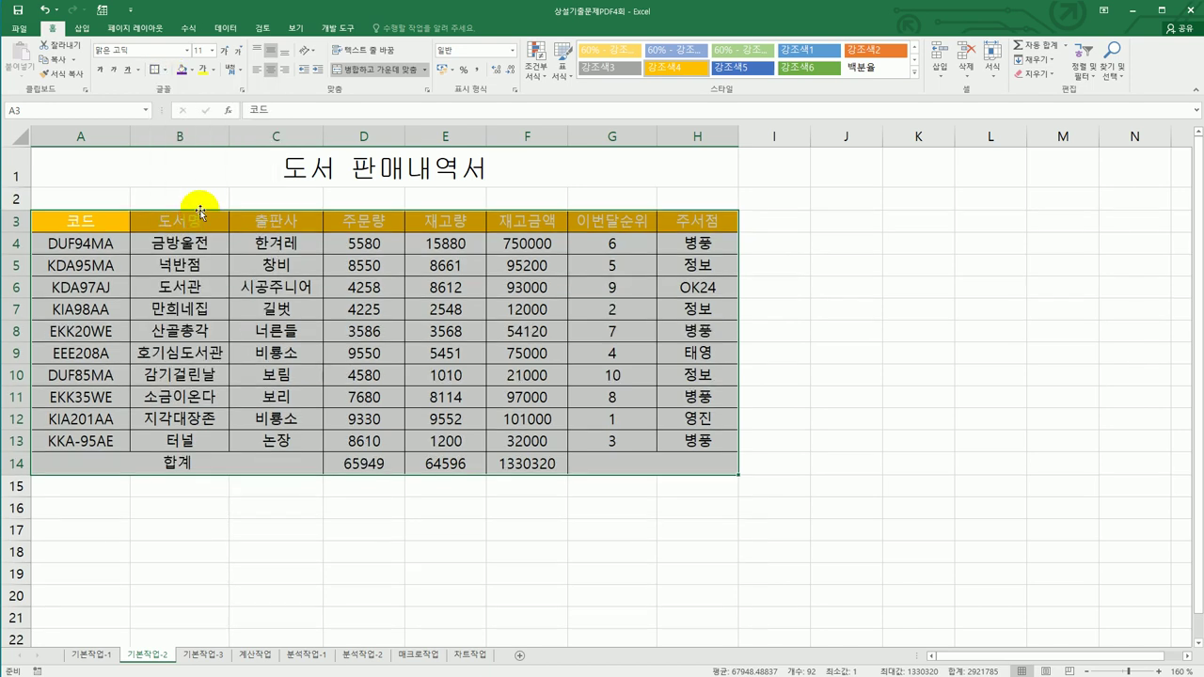
click(781, 468)
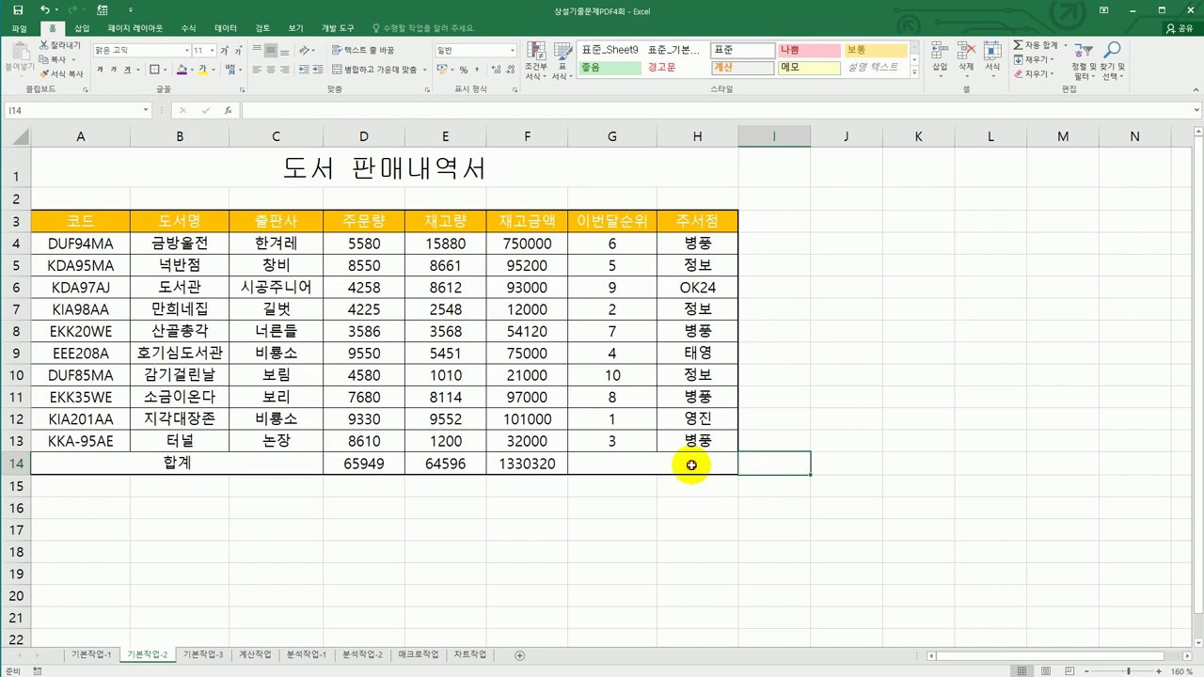
- Add both diagonal borders to the merged G14:H14 cell so it shows an X
click(691, 466)
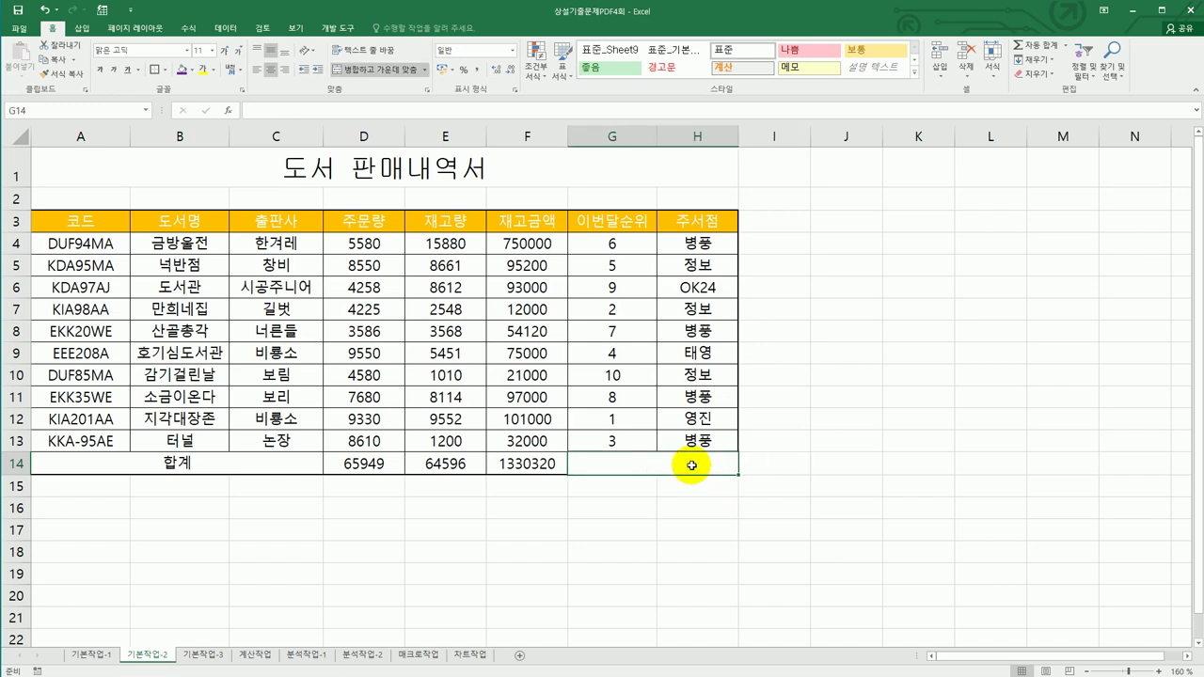
right_click(692, 466)
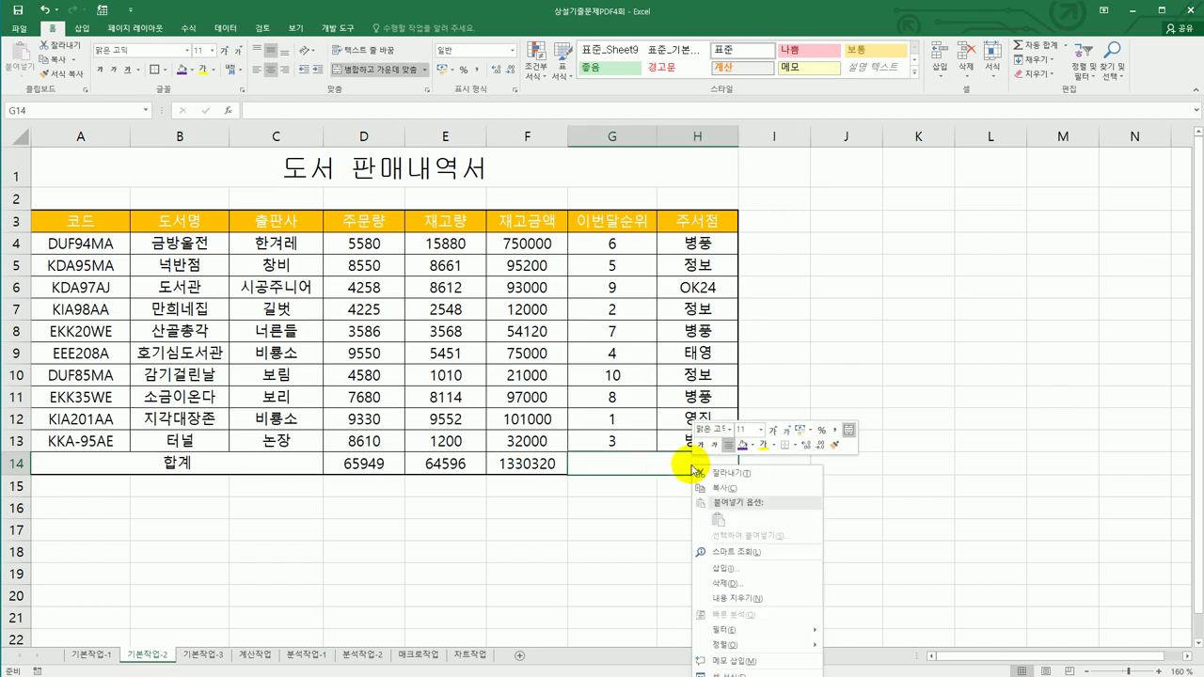
key(Escape)
scroll(878, 330, down, 3)
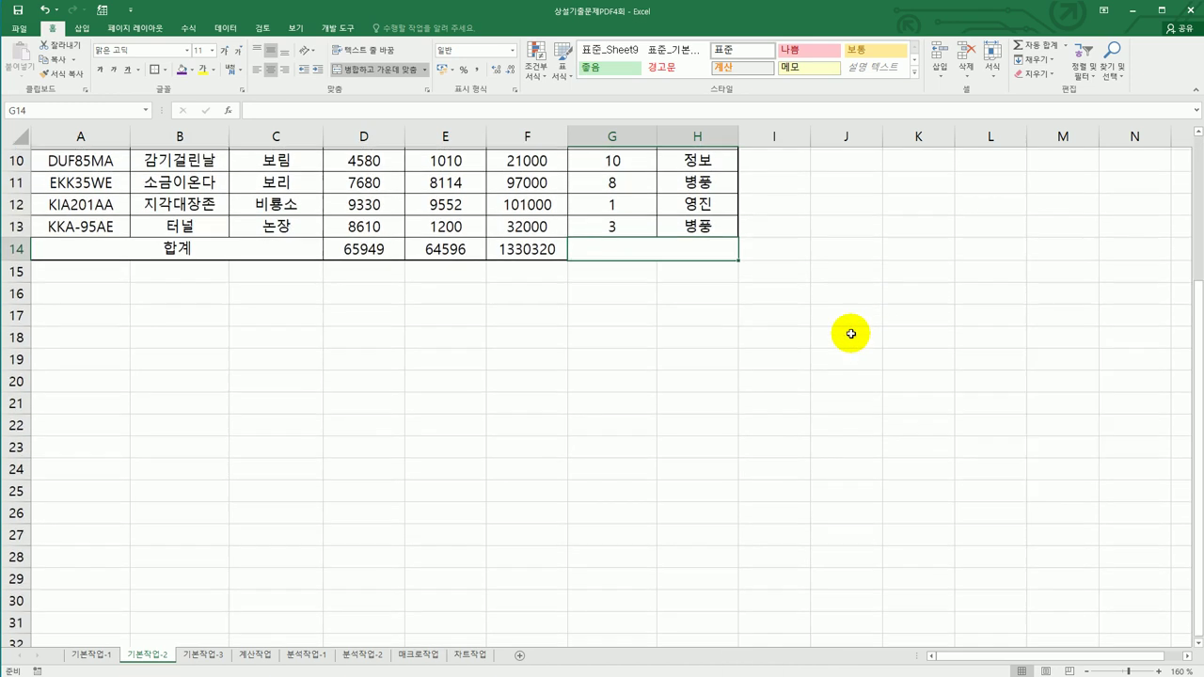
right_click(665, 252)
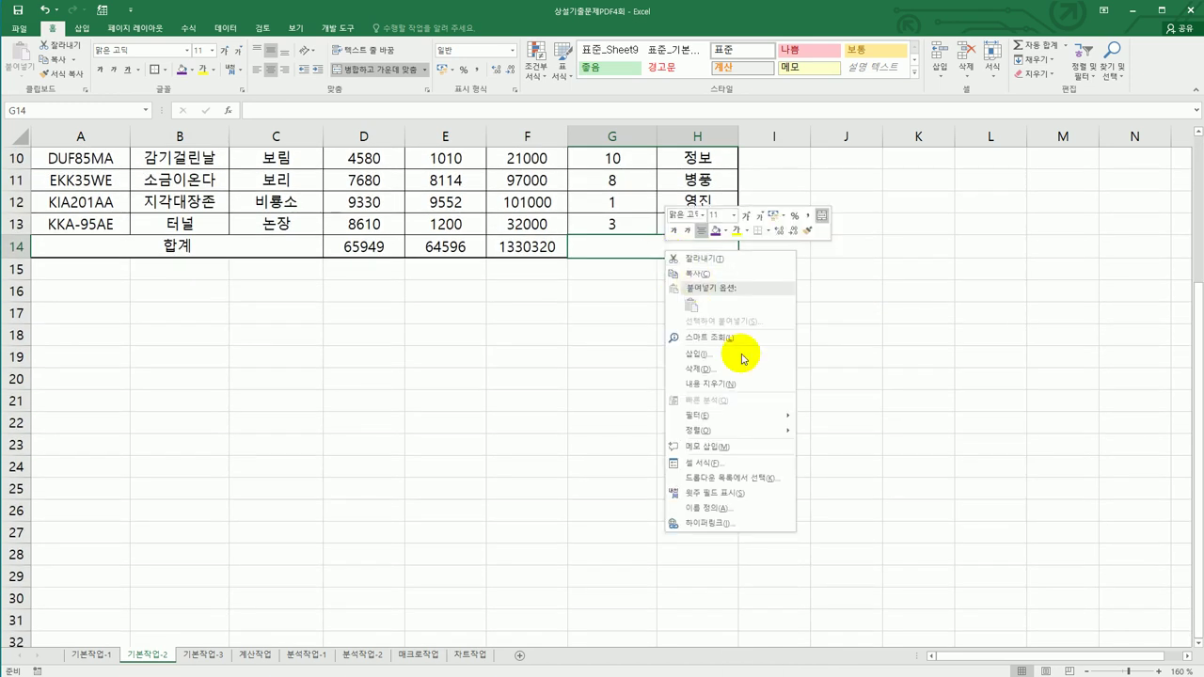
click(759, 464)
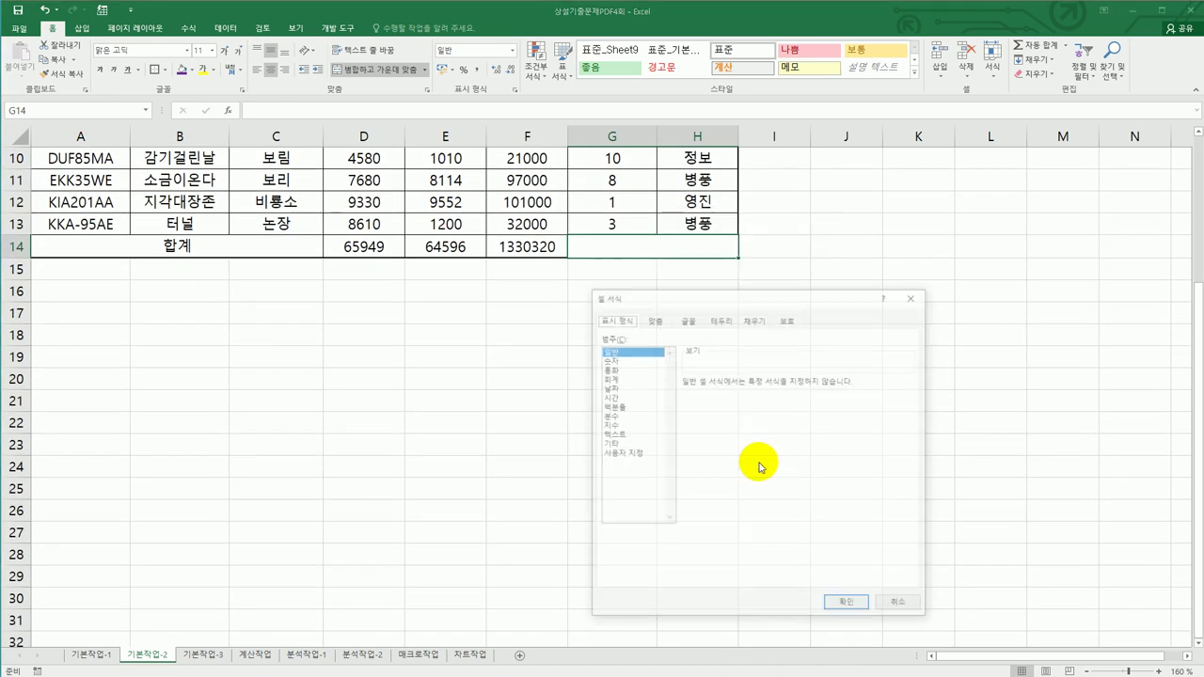
click(721, 319)
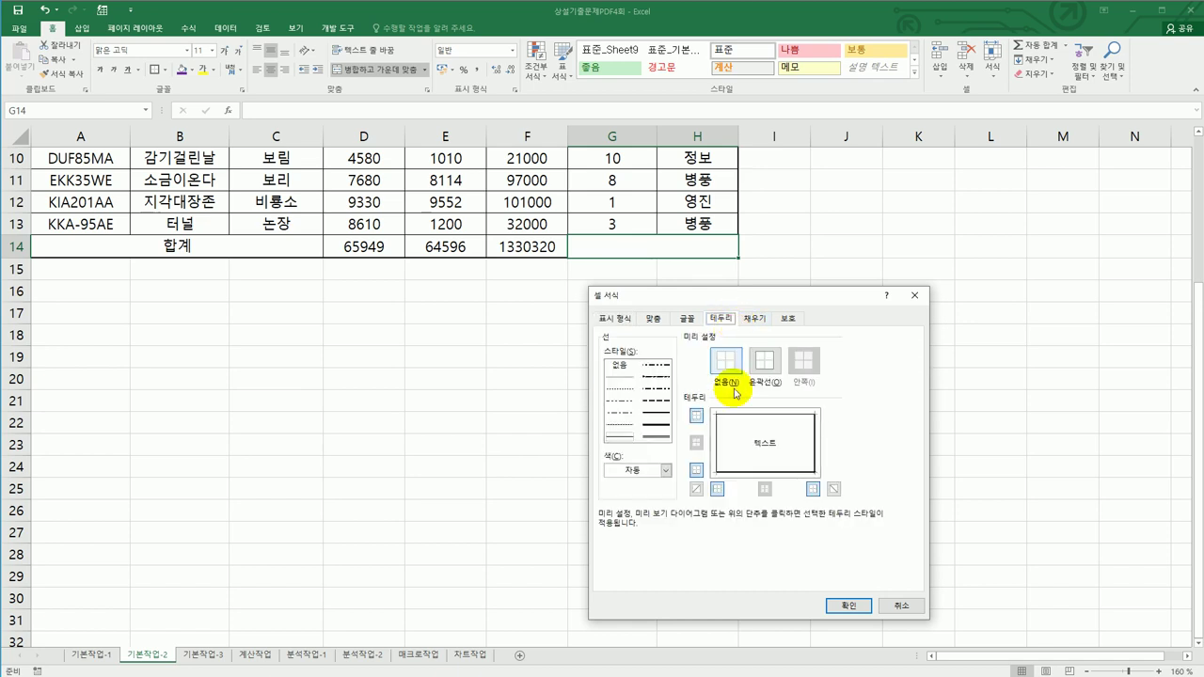
click(697, 490)
click(834, 489)
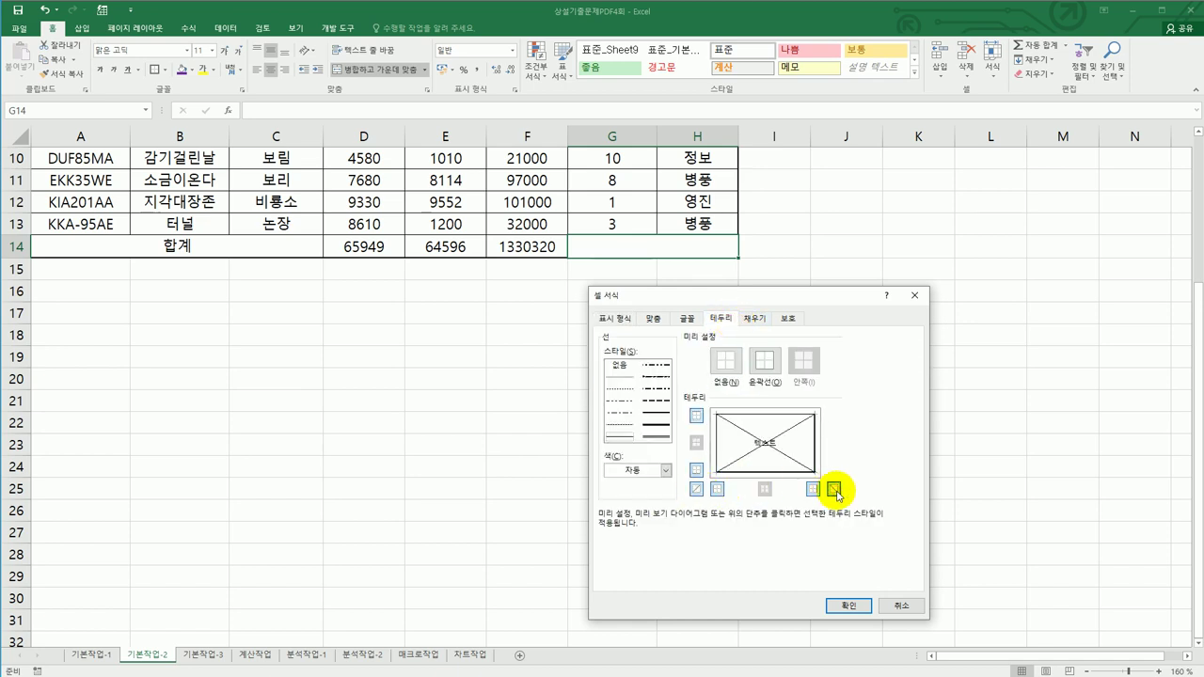
click(848, 605)
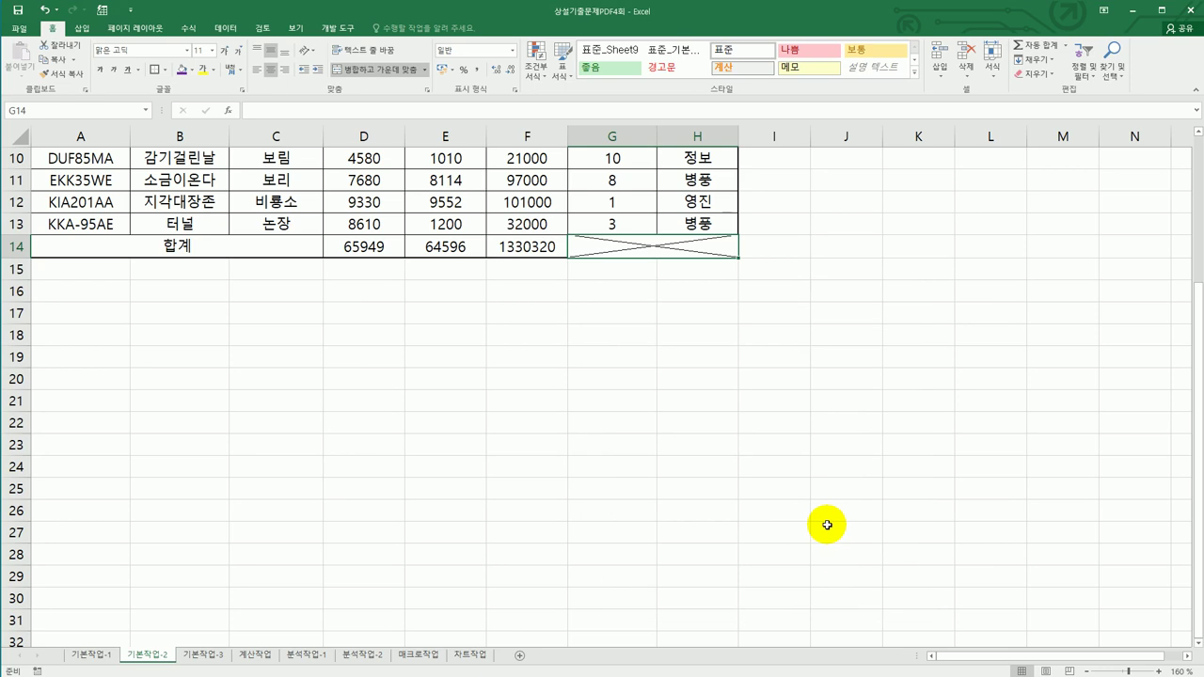
scroll(826, 524, up, 3)
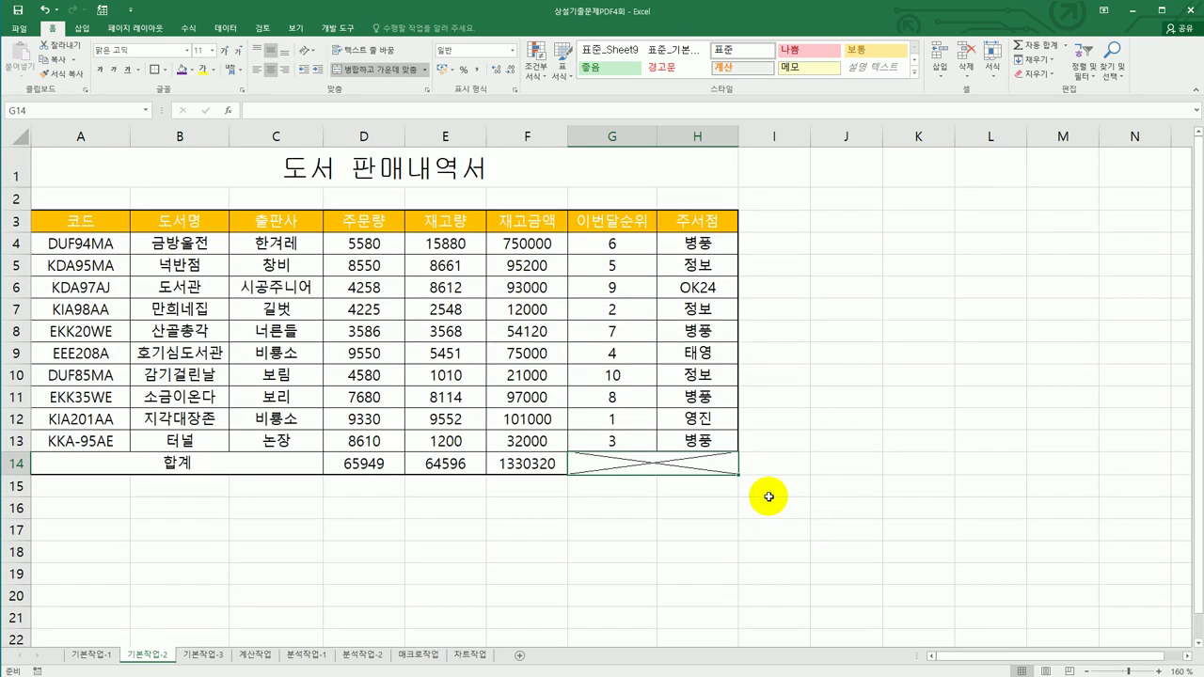
- Apply the custom number format #,###"권" to the quantities in D4:E14
drag(378, 251, 464, 463)
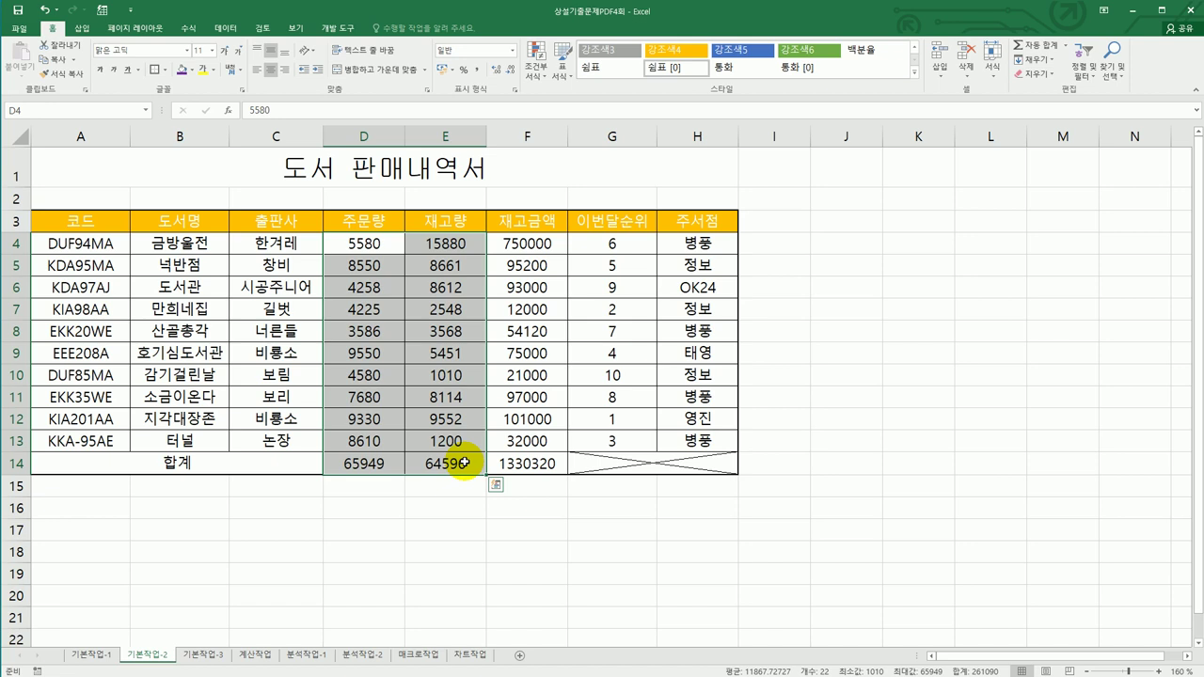
right_click(432, 289)
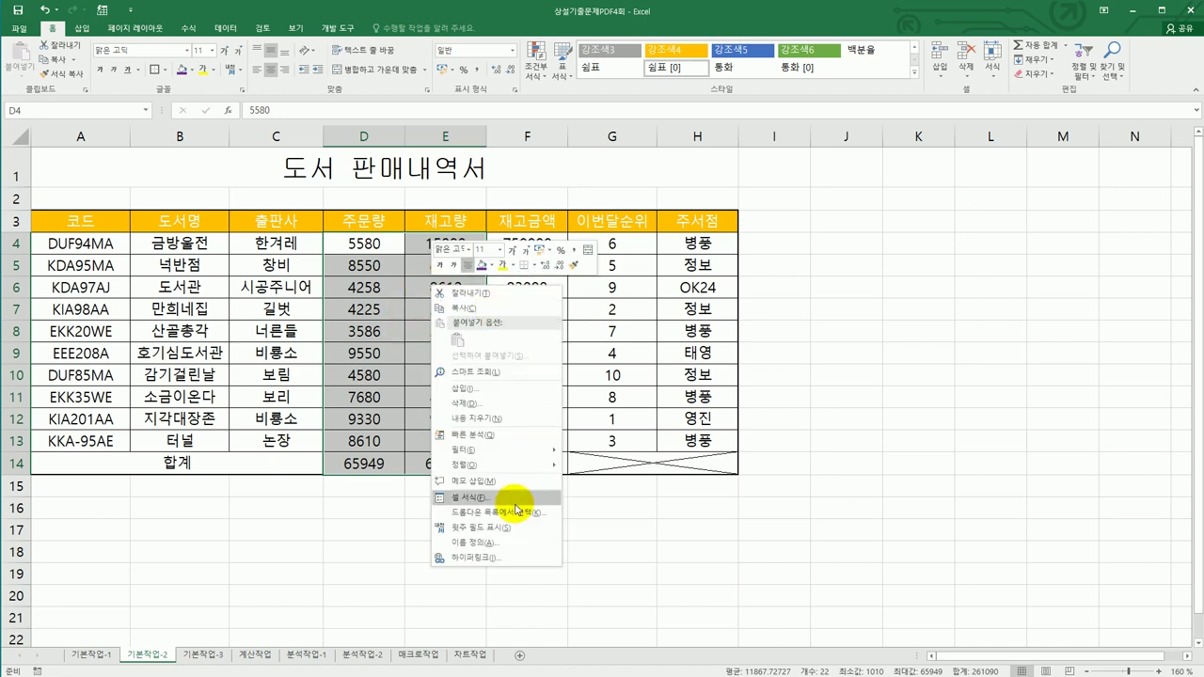
click(511, 498)
drag(526, 340, 955, 196)
click(811, 218)
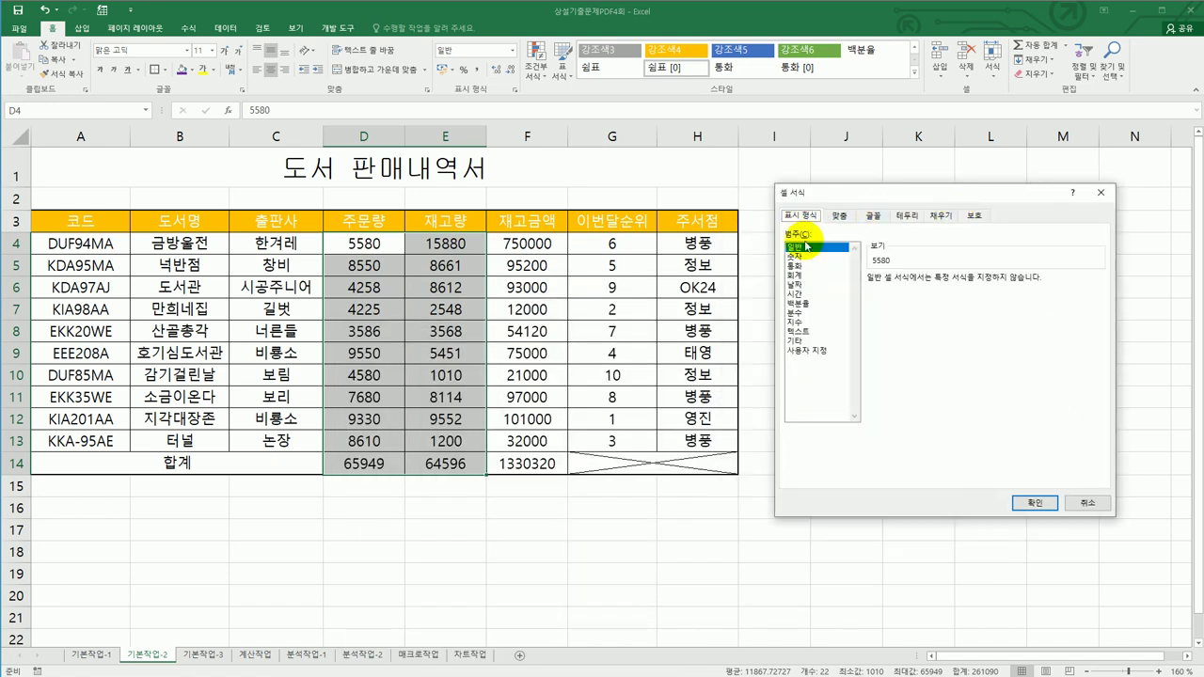
click(807, 350)
double_click(860, 293)
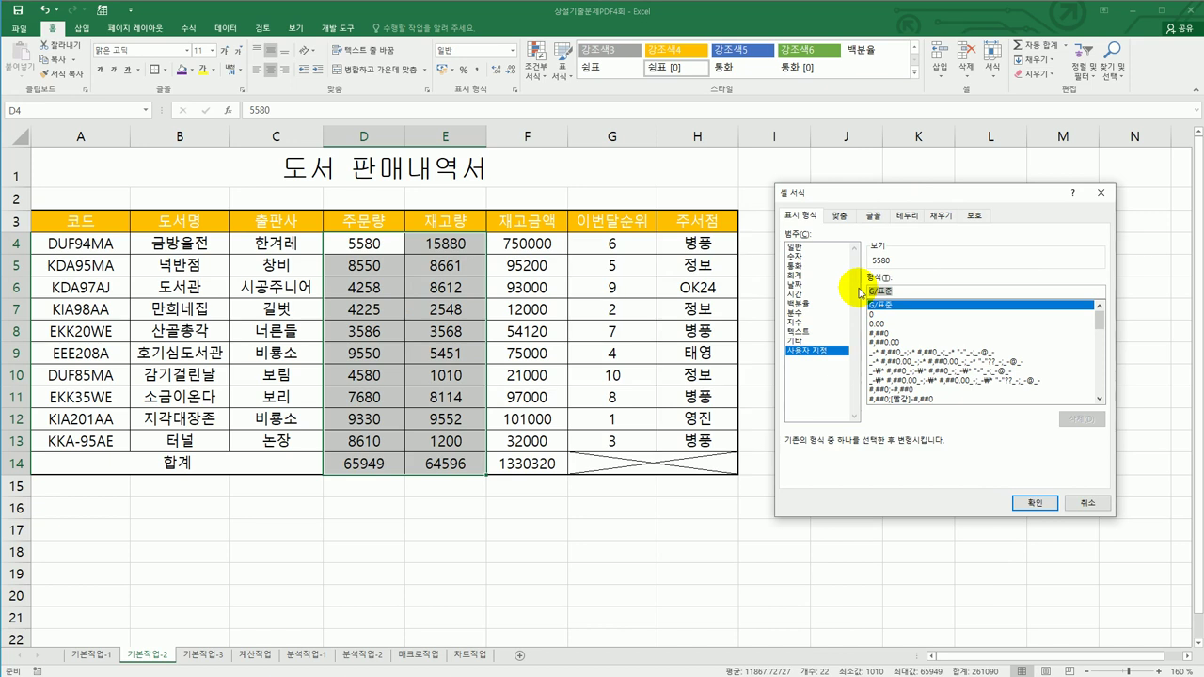
text(#,###)
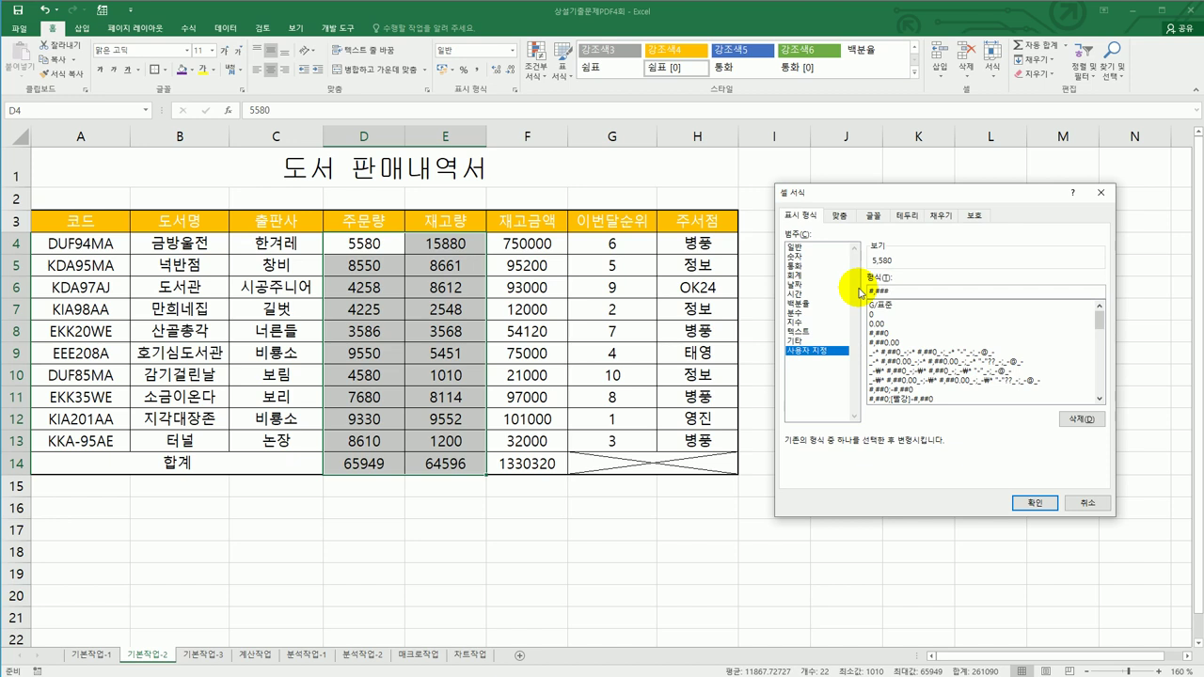
text(구)
click(1020, 501)
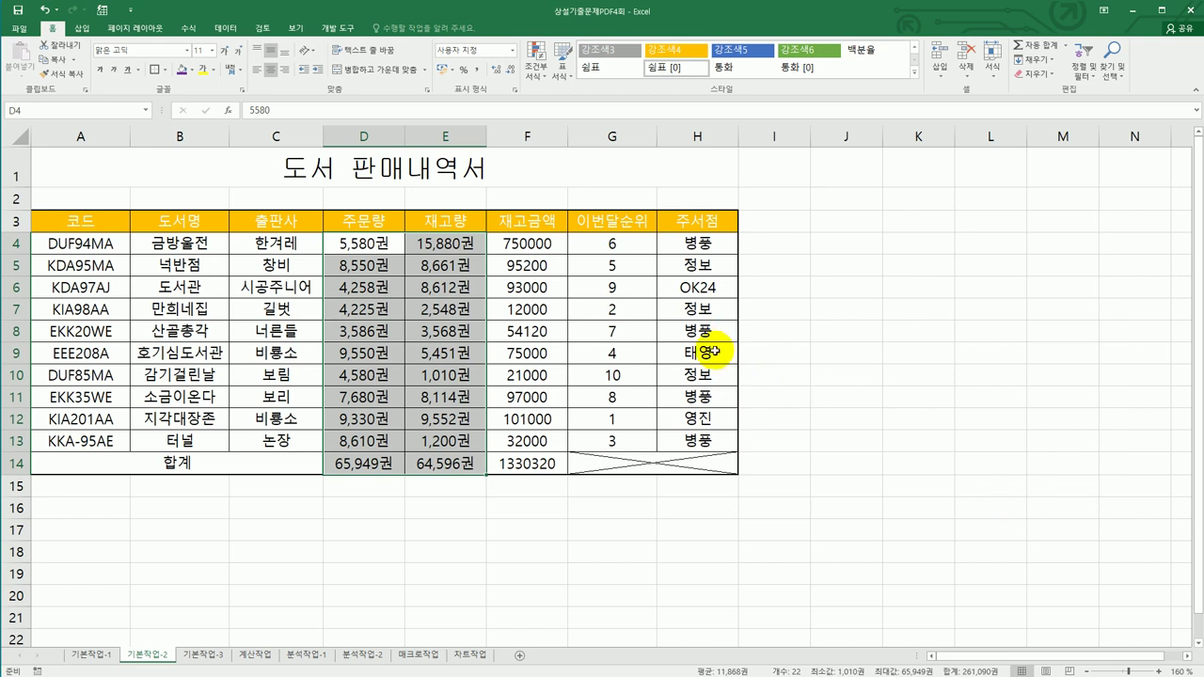
drag(613, 242, 608, 442)
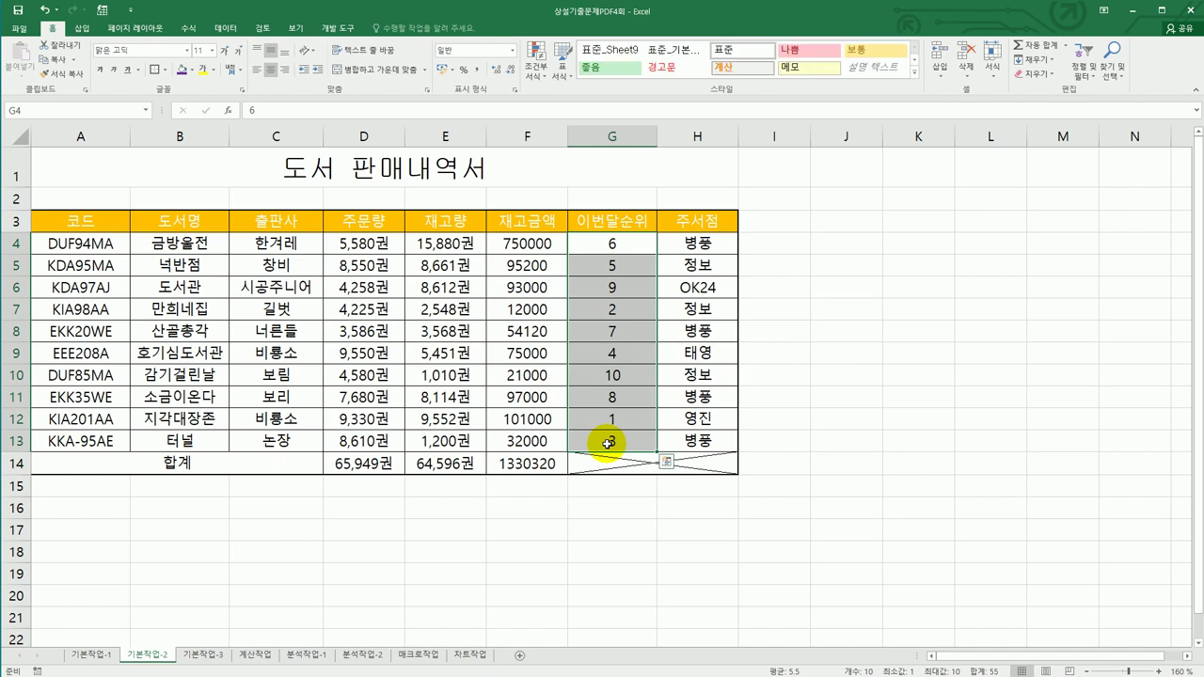
- Apply the custom number format 0"위" to the rankings in G4:G13
right_click(628, 266)
click(708, 477)
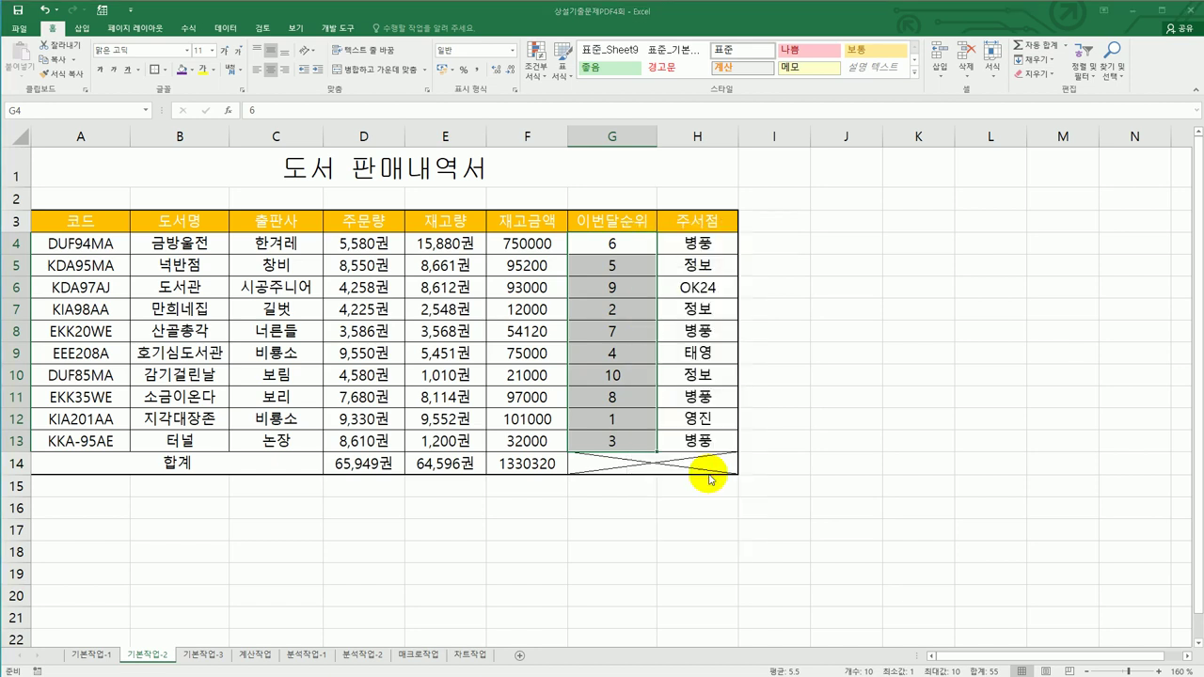
drag(685, 318, 938, 214)
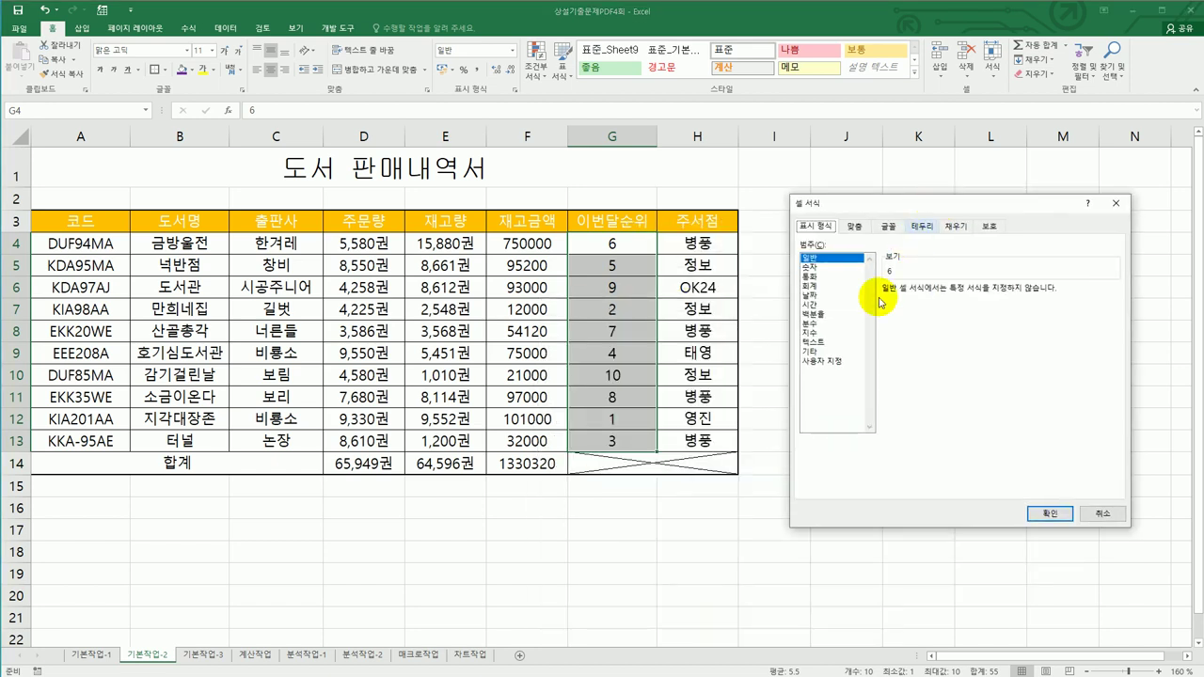
click(832, 361)
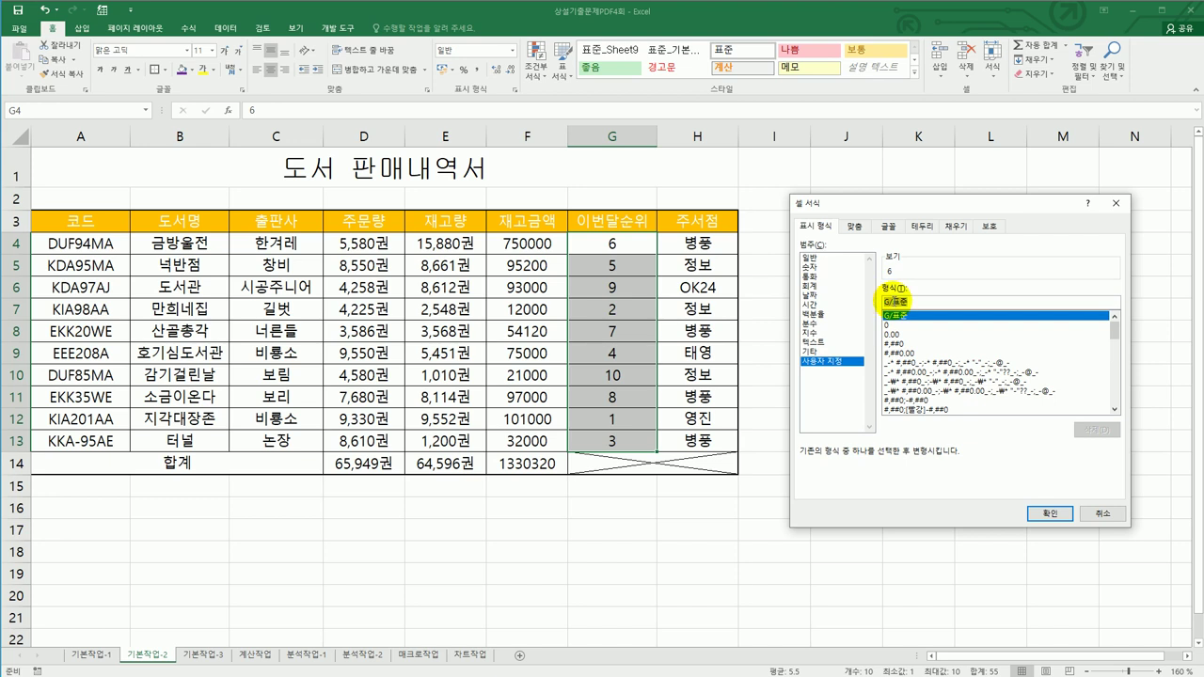
click(925, 303)
text(위)
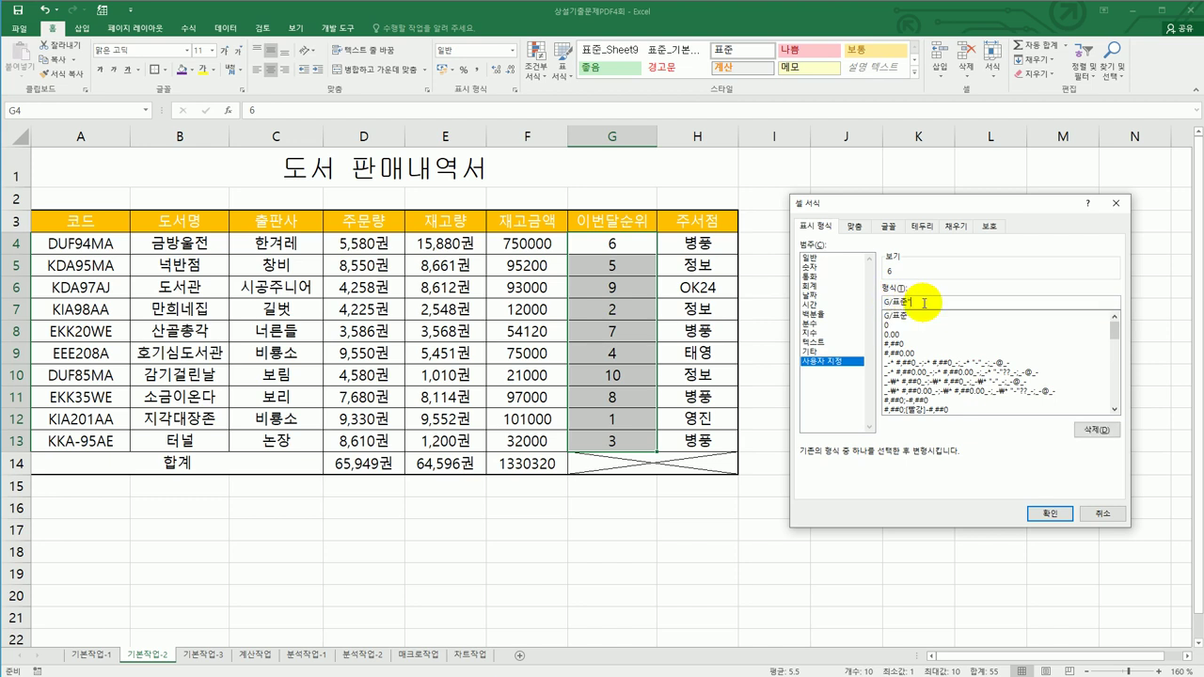
text(")
drag(924, 303, 840, 306)
text(0)
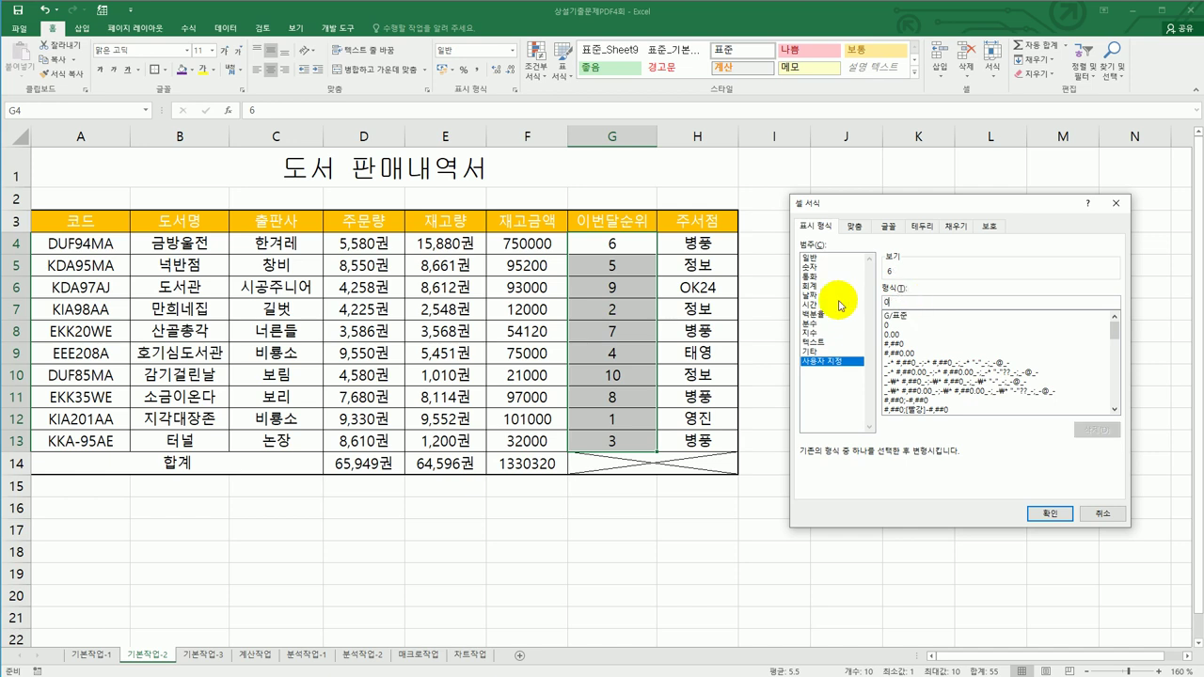
text(위)
click(1044, 515)
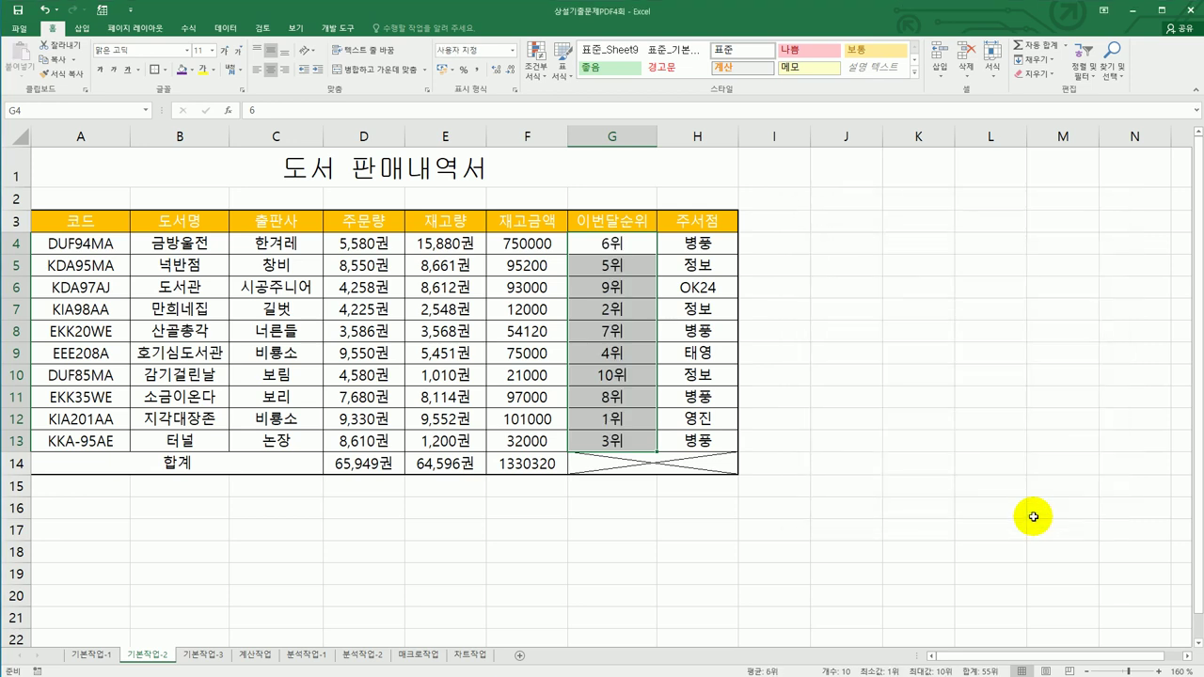
click(617, 416)
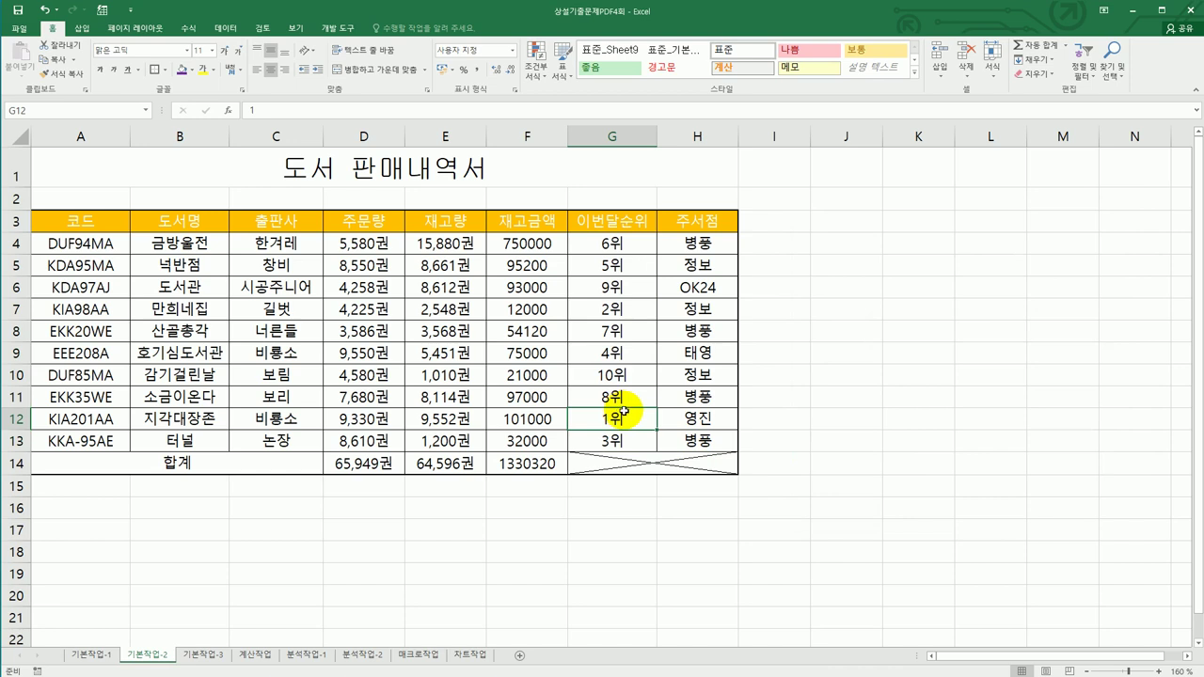
- Insert a comment on G12 reading 인기상품
right_click(623, 414)
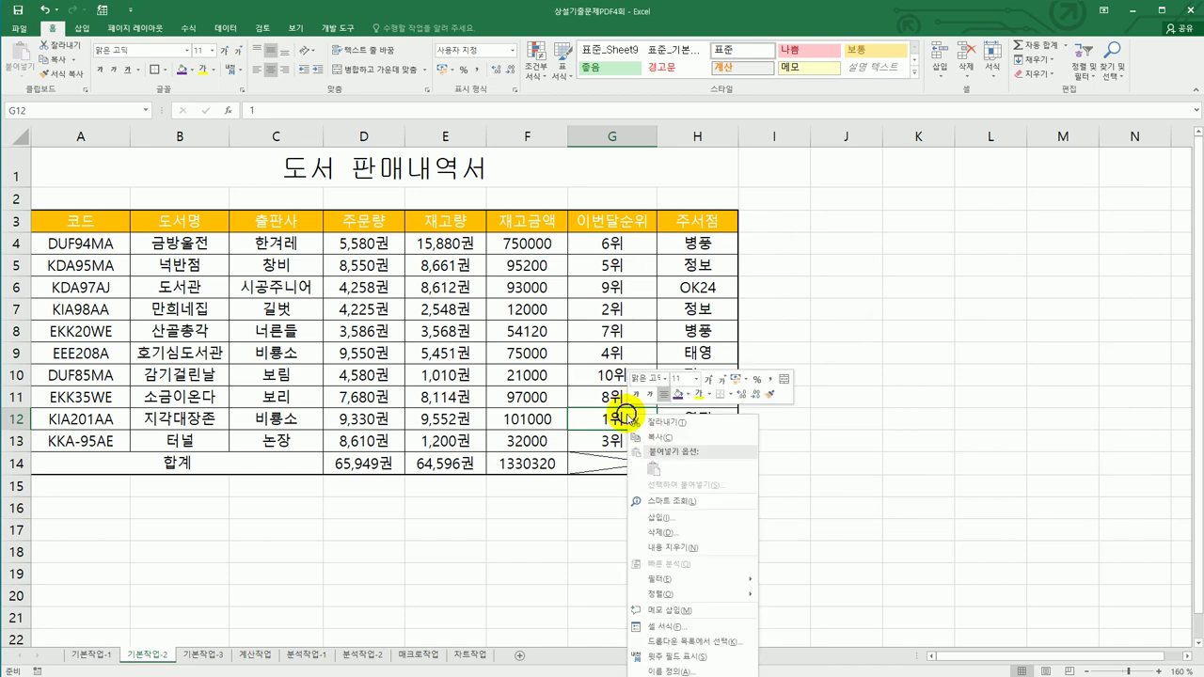
click(721, 610)
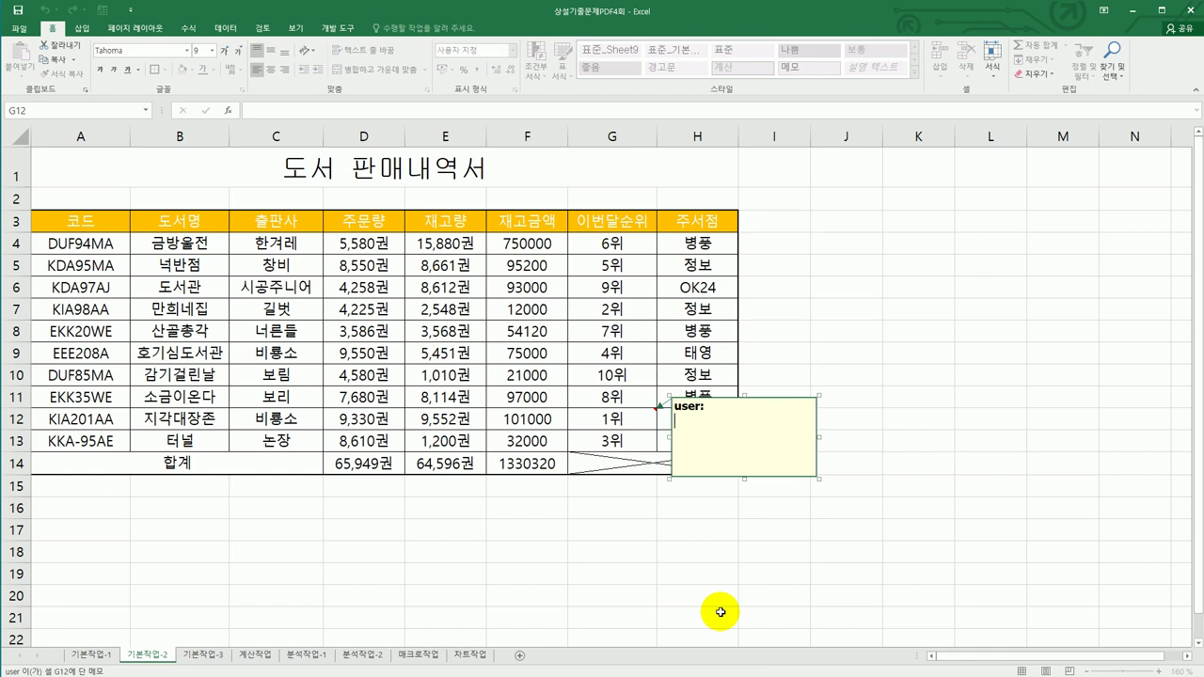
key(ctrl+a)
text(인기상품)
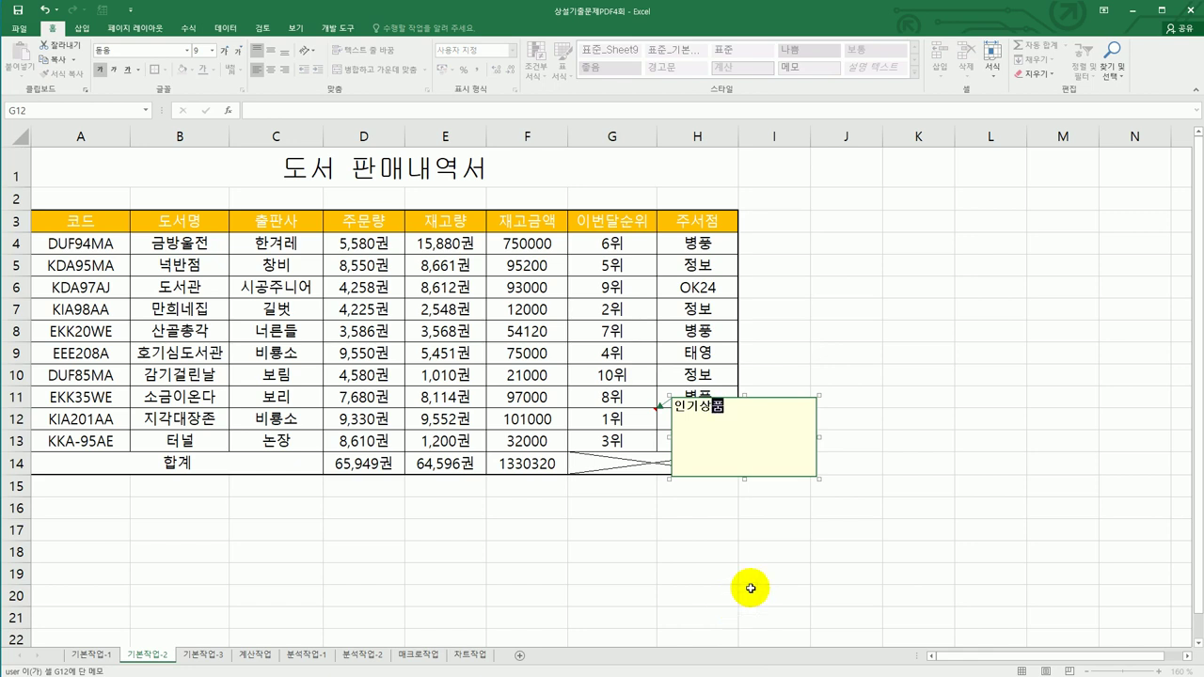
- Set the G12 comment to size automatically to its text
click(764, 397)
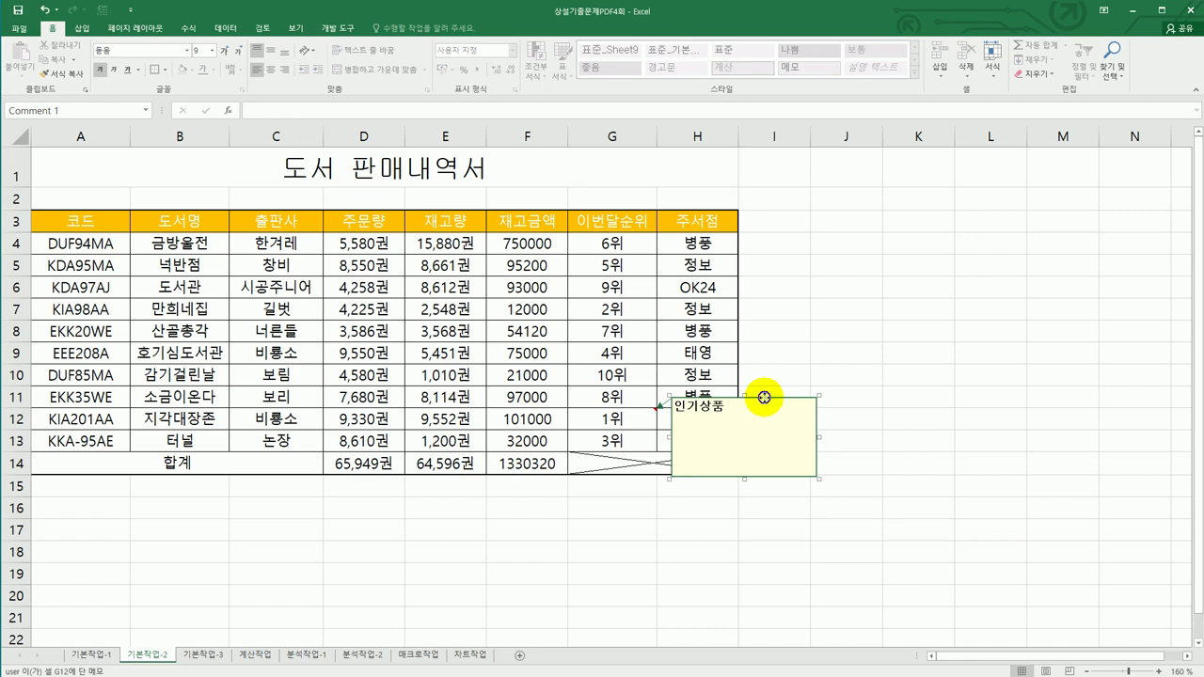
right_click(763, 399)
click(849, 548)
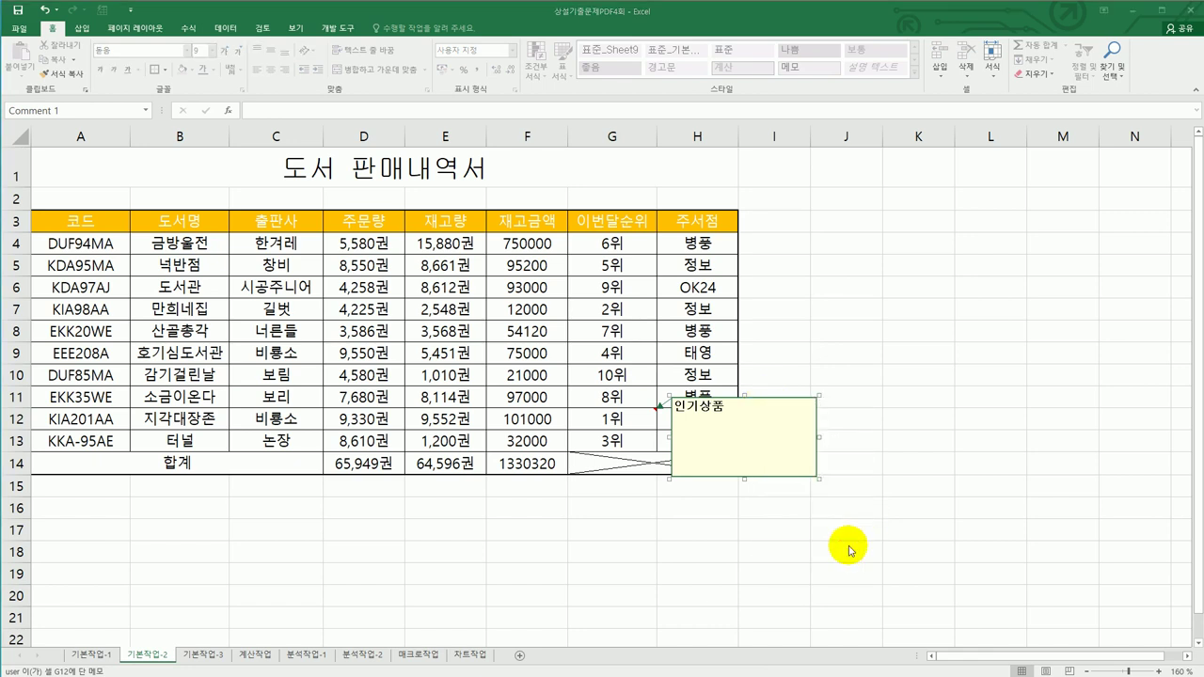
drag(814, 222, 931, 222)
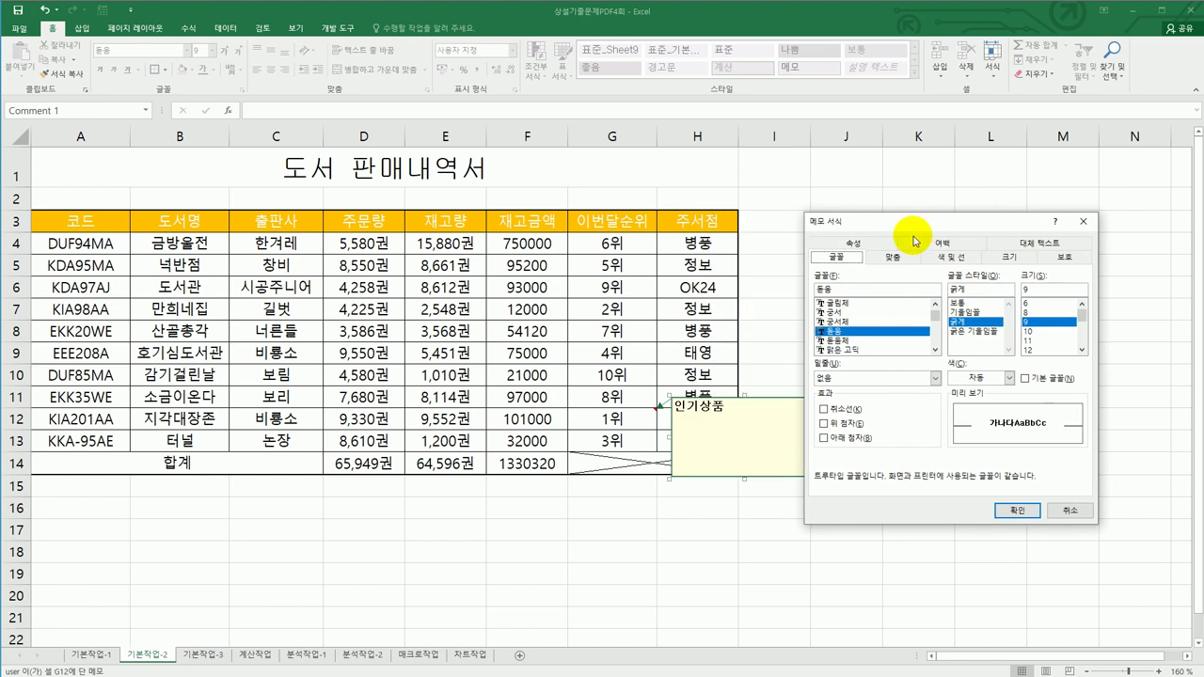
click(891, 257)
click(855, 333)
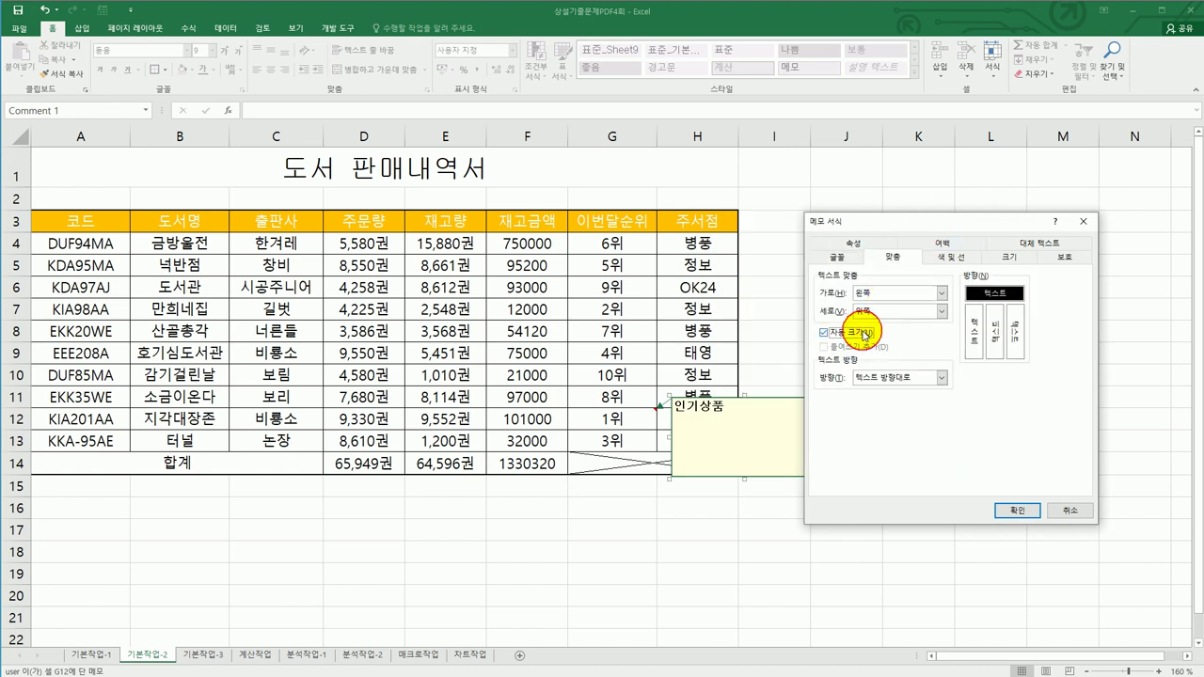
click(1015, 511)
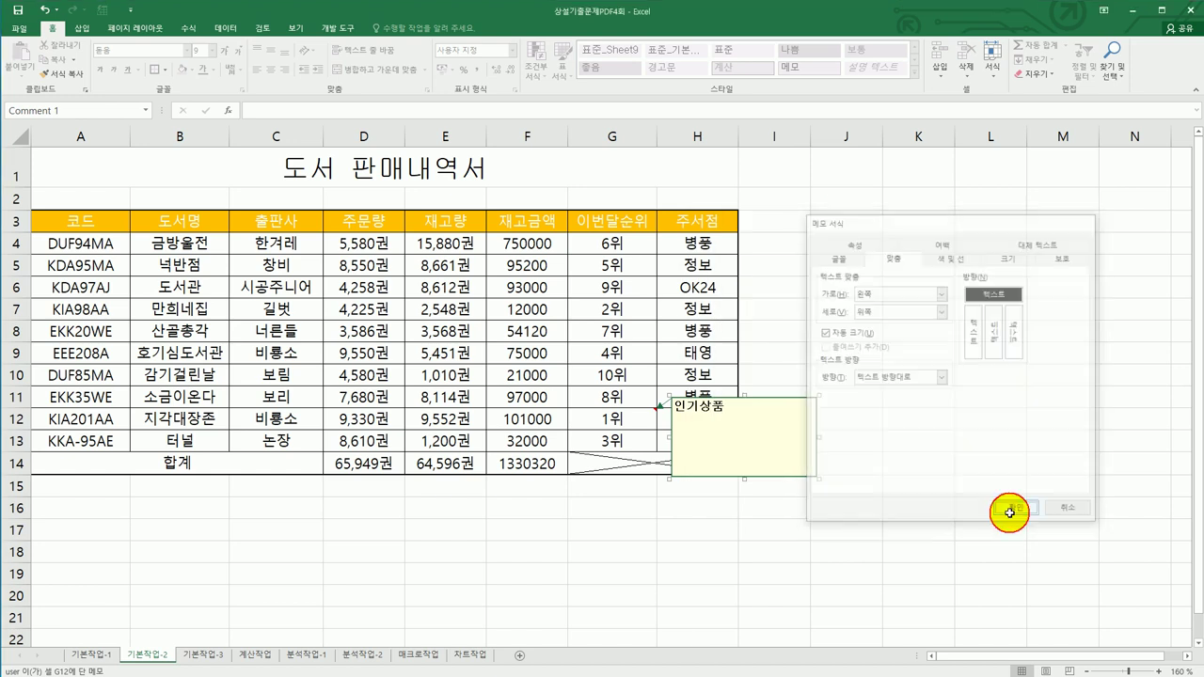
- Make the G12 comment always visible
click(637, 422)
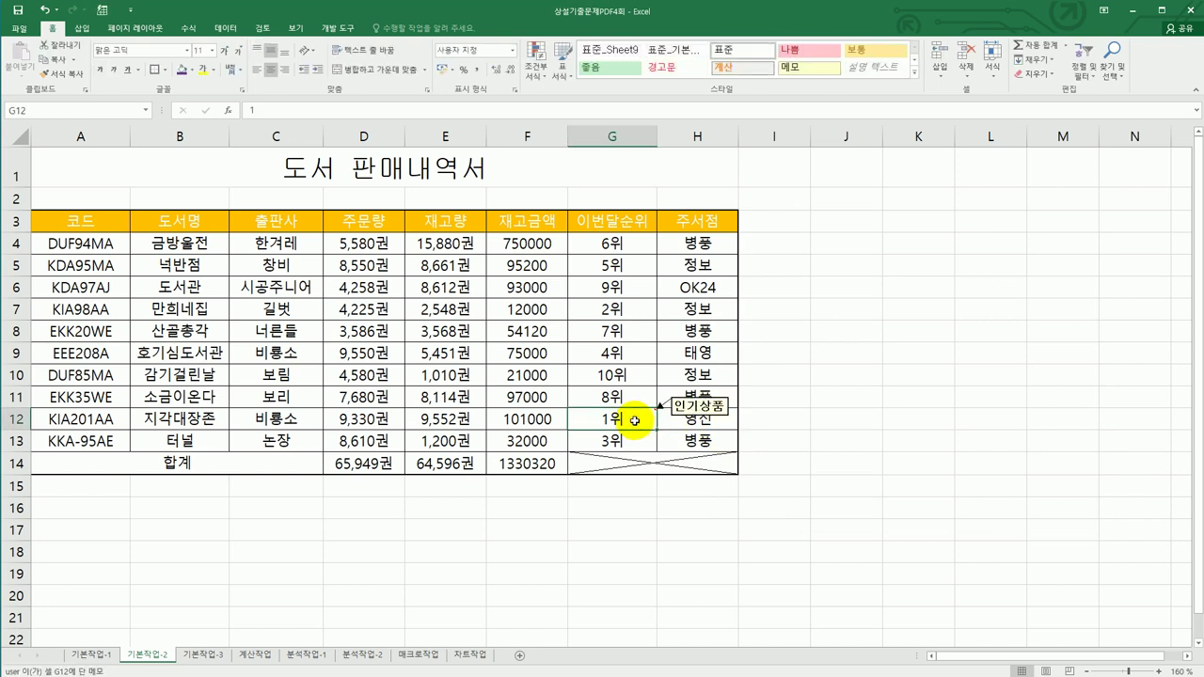
right_click(635, 420)
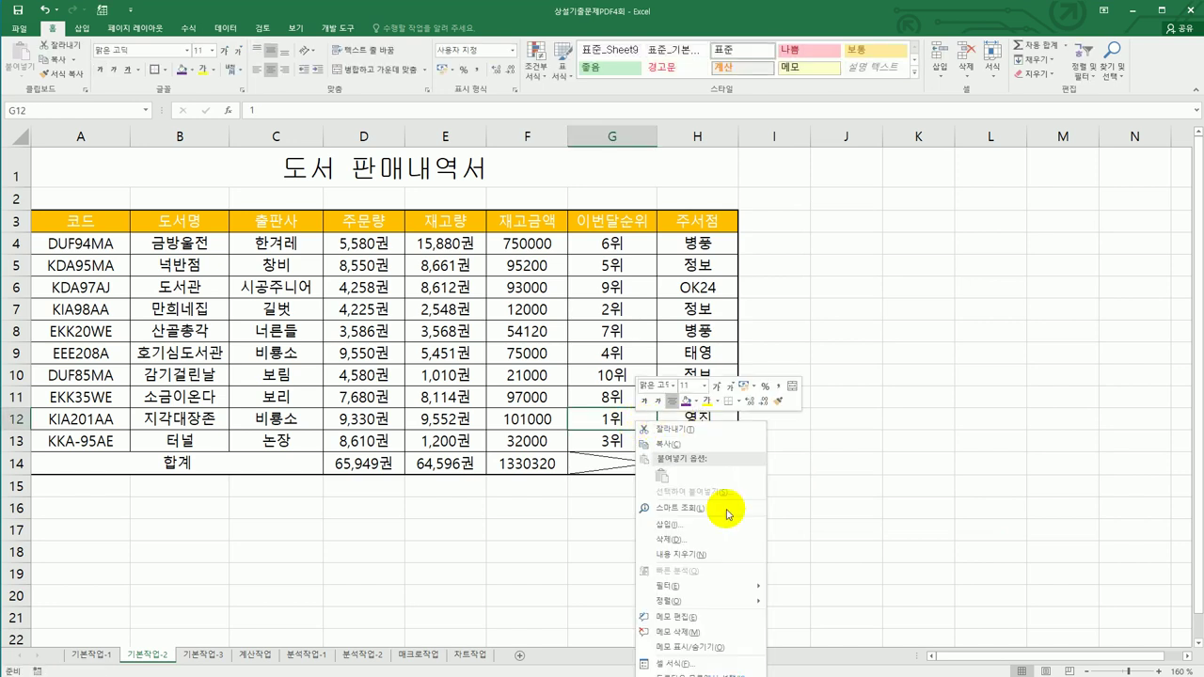
click(707, 644)
click(873, 463)
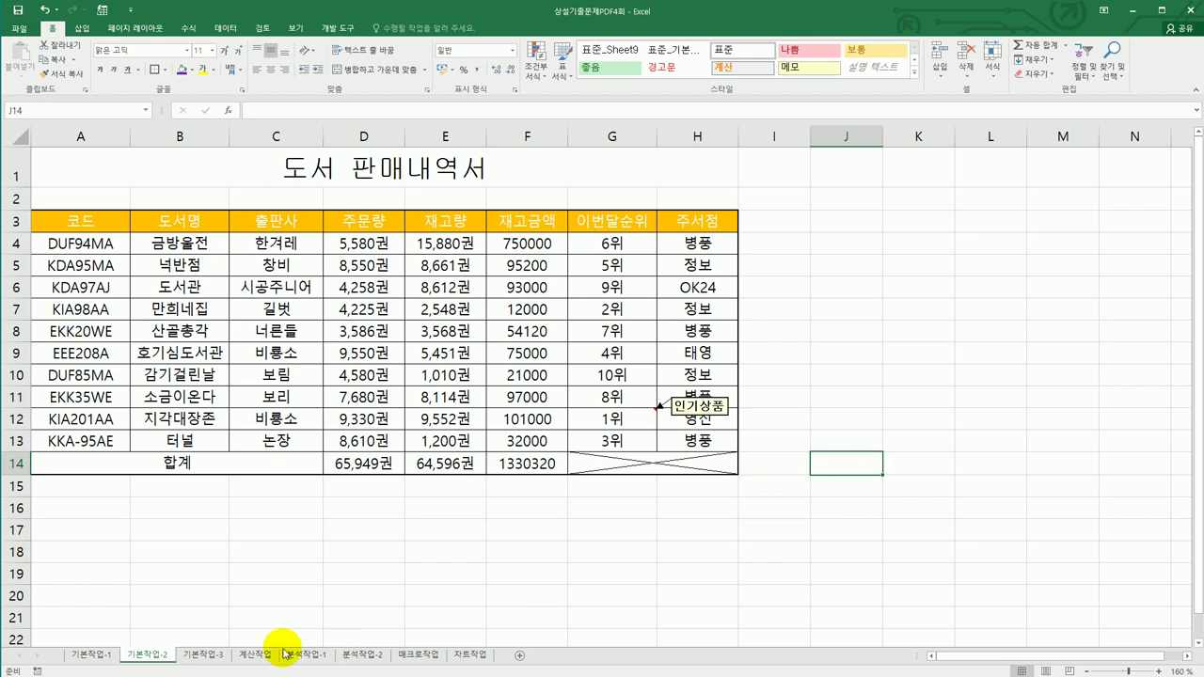
- On 기본작업-3, copy the 학과 header to A23 and enter 비* in A24
click(224, 653)
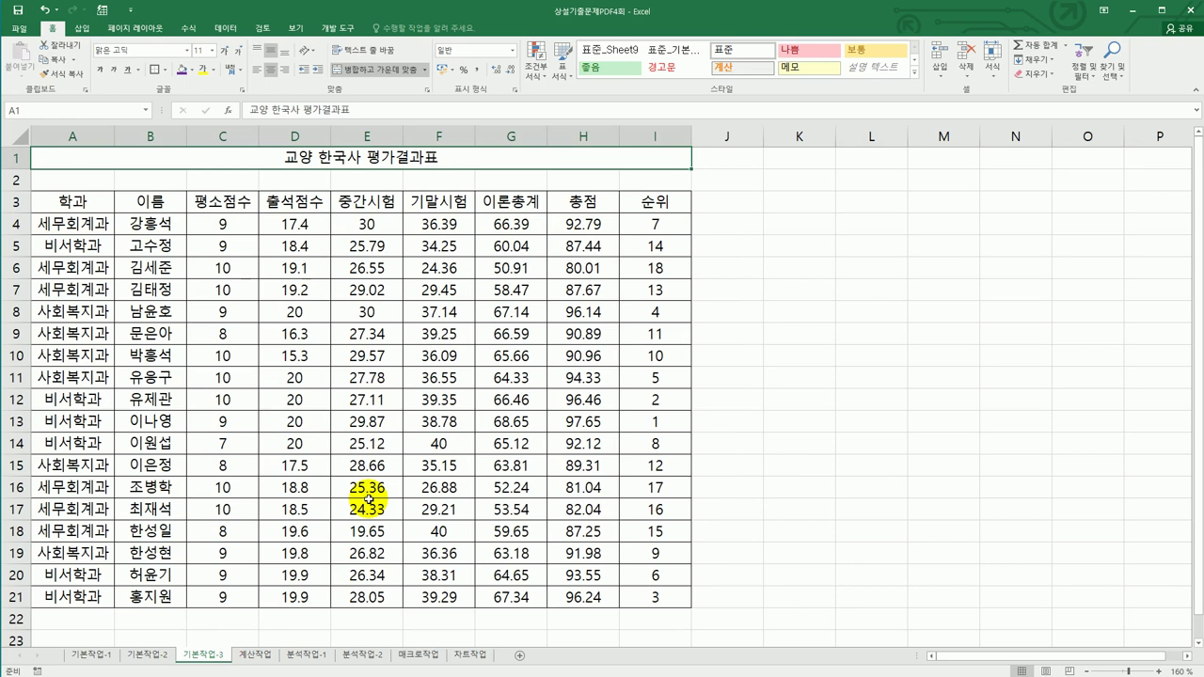
click(75, 200)
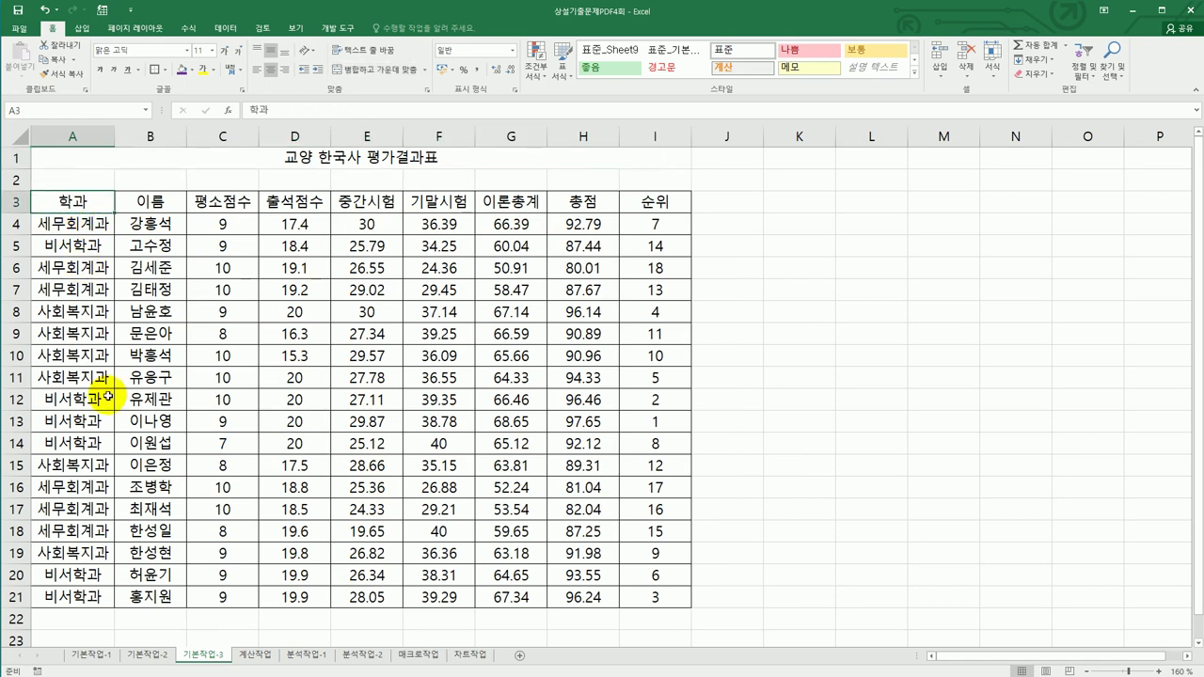
key(ctrl+c)
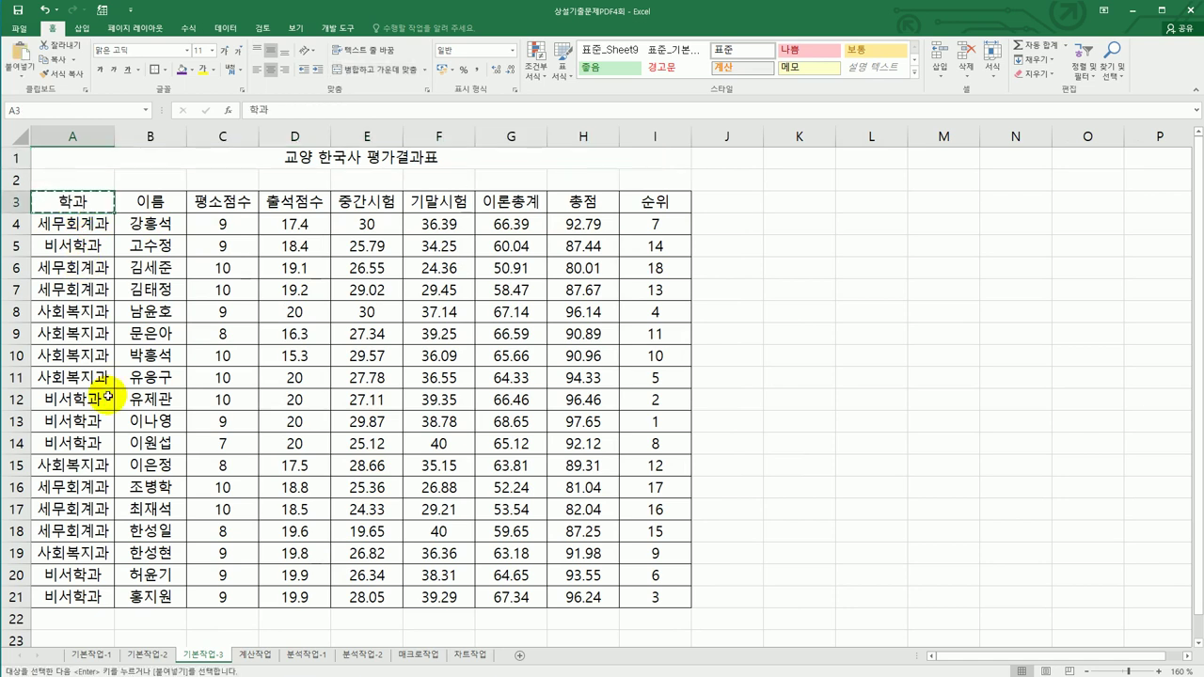
scroll(94, 442, down, 3)
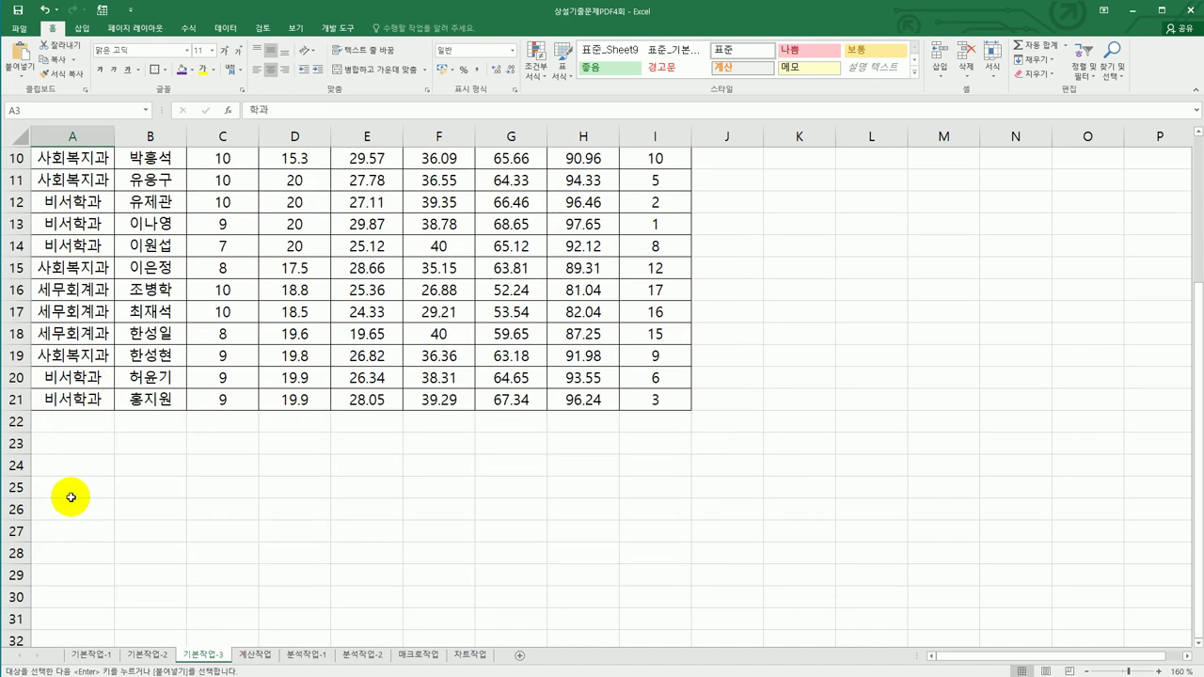
click(62, 461)
click(67, 442)
key(ctrl+v)
click(67, 461)
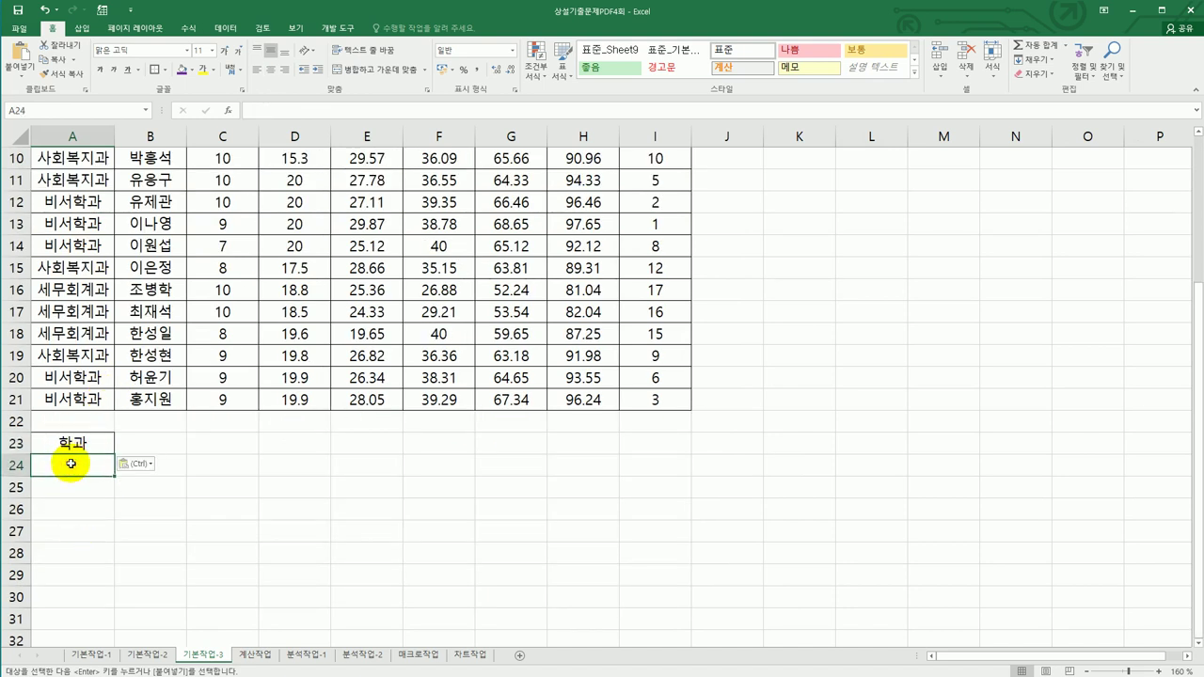
text(비*)
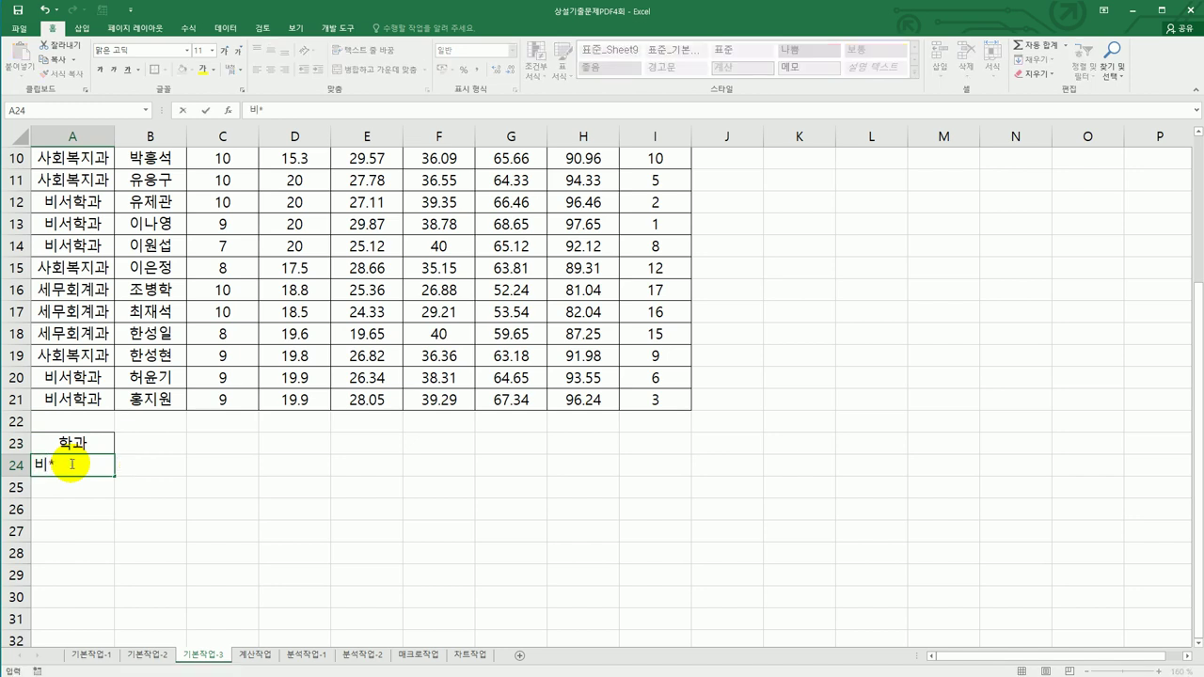
key(Return)
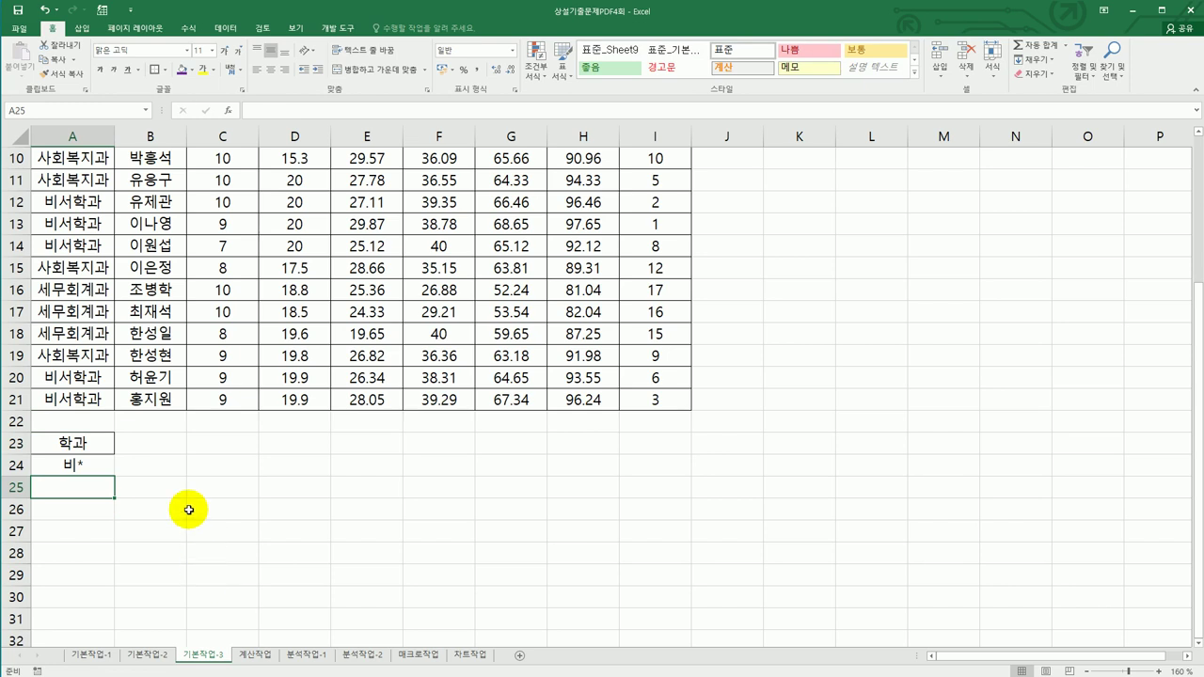
- Copy the 총점 header to B23 and enter >=95 in B24
click(149, 465)
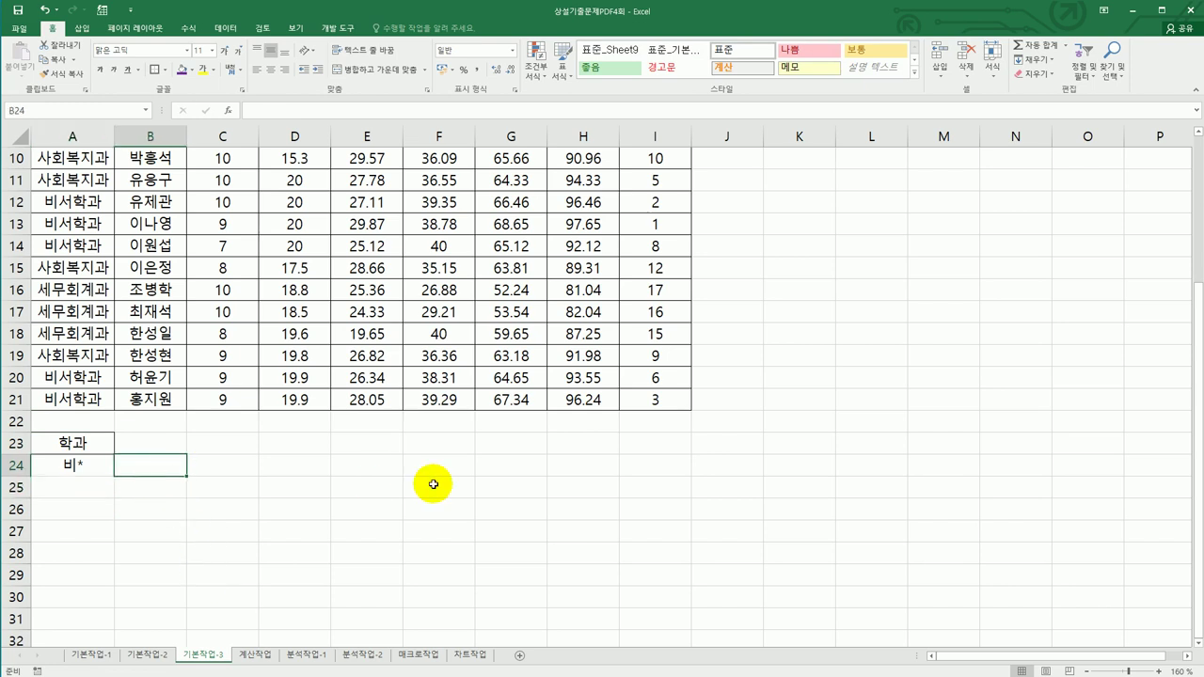
scroll(432, 484, up, 3)
click(583, 201)
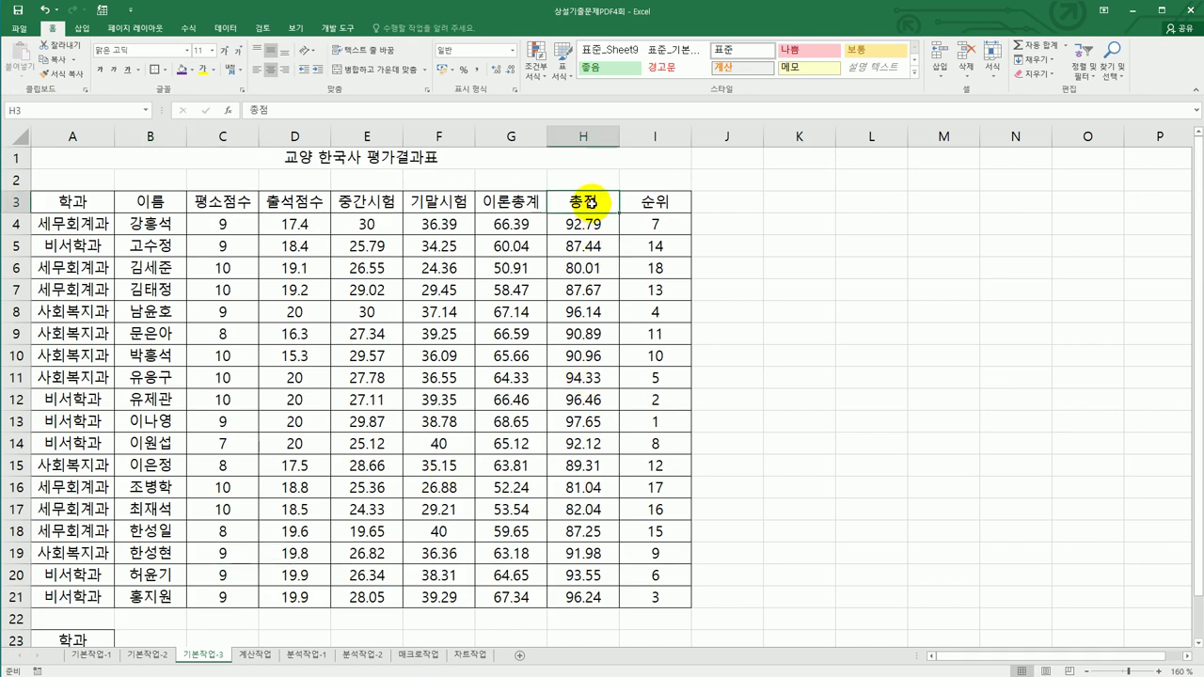
key(ctrl+c)
scroll(475, 348, down, 3)
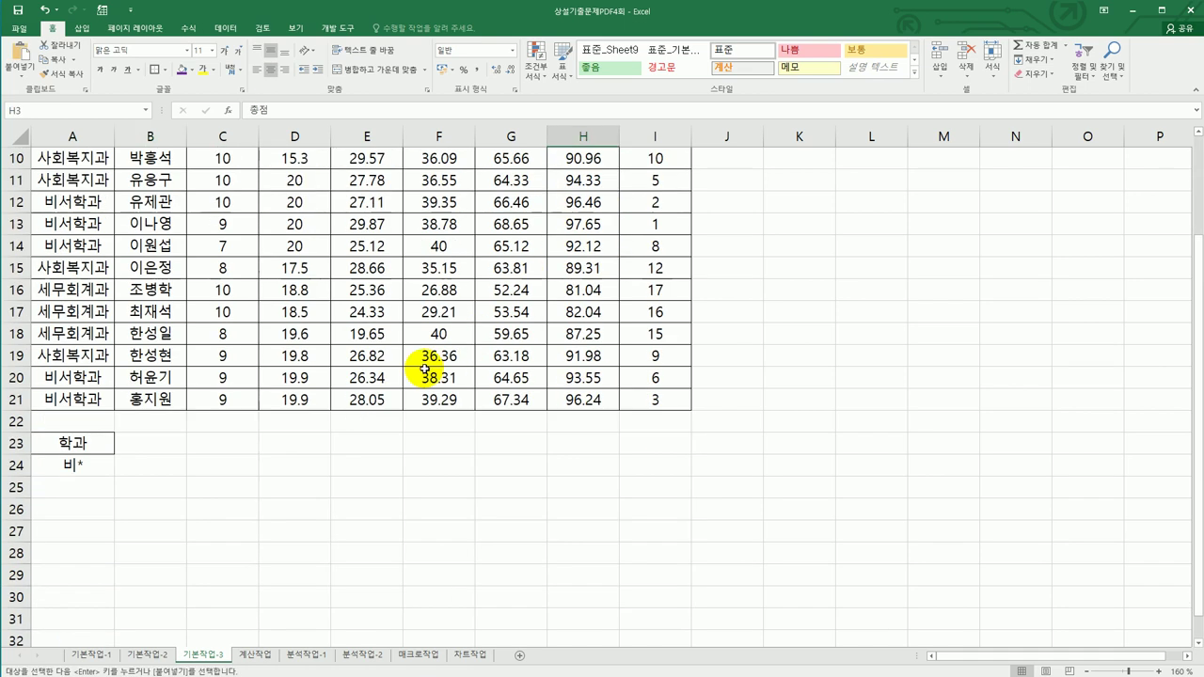
click(153, 447)
key(ctrl+v)
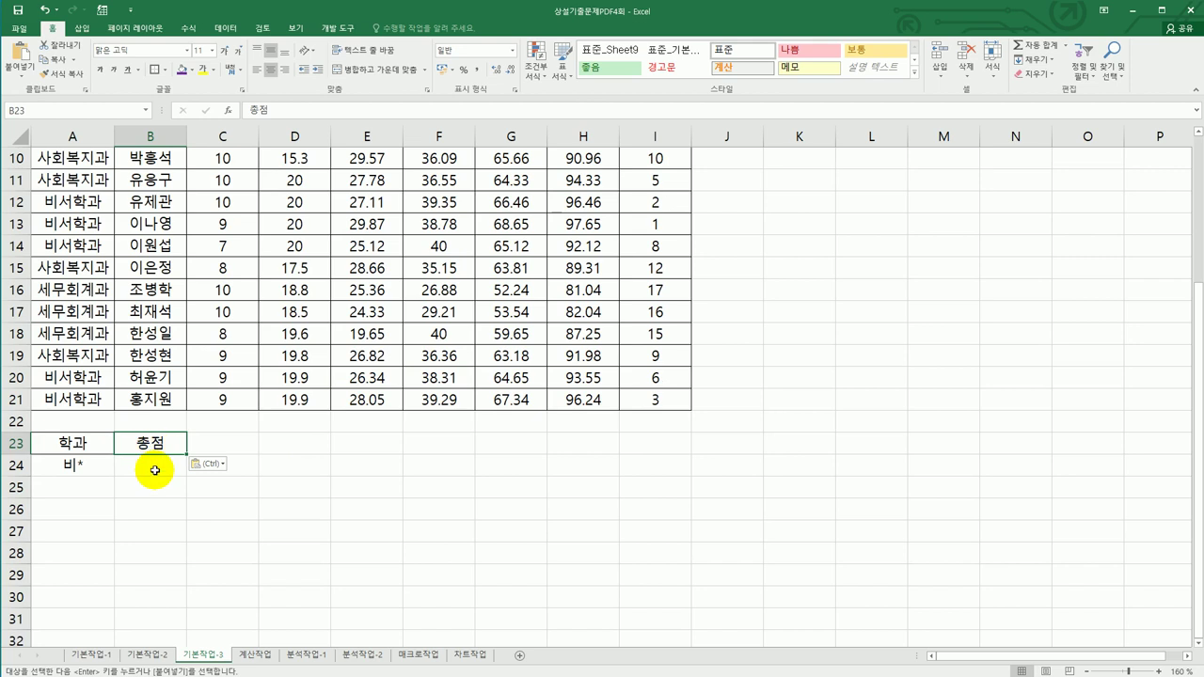
click(154, 471)
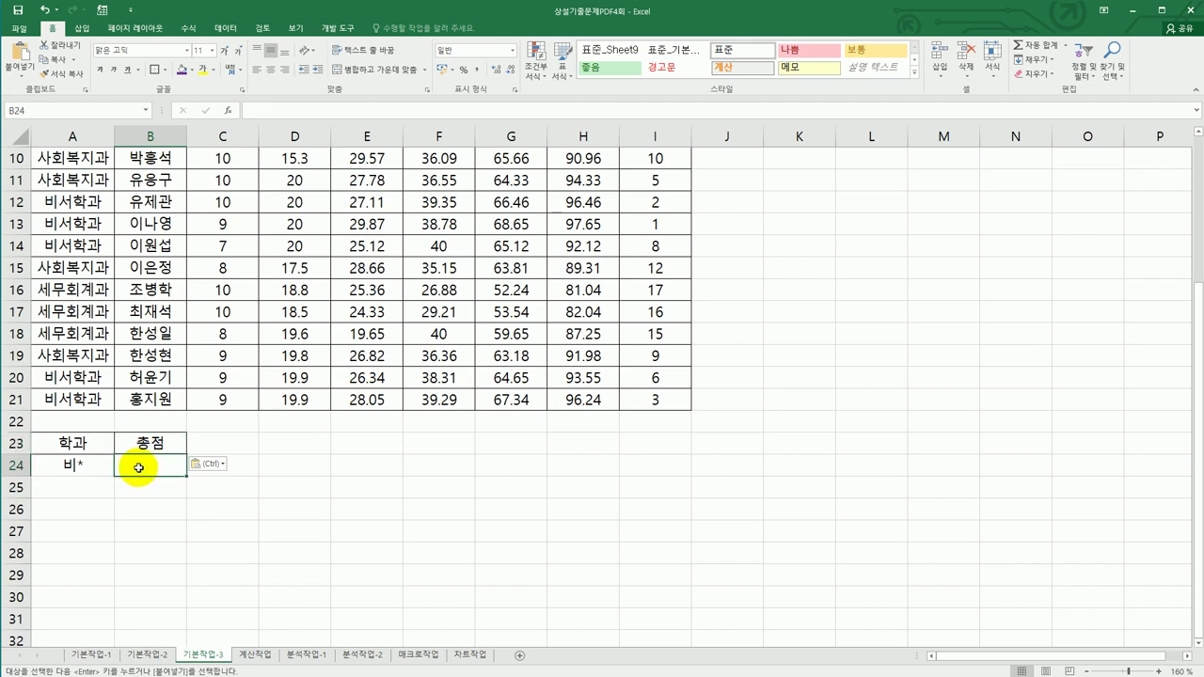
text(>=95)
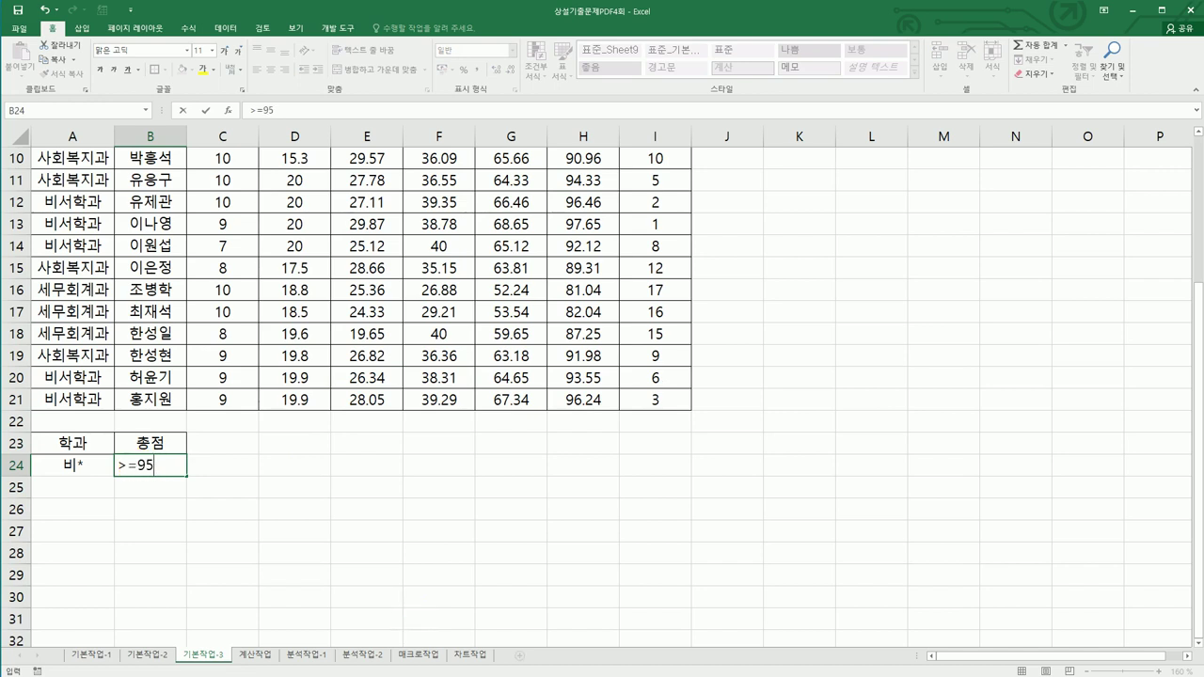
key(Return)
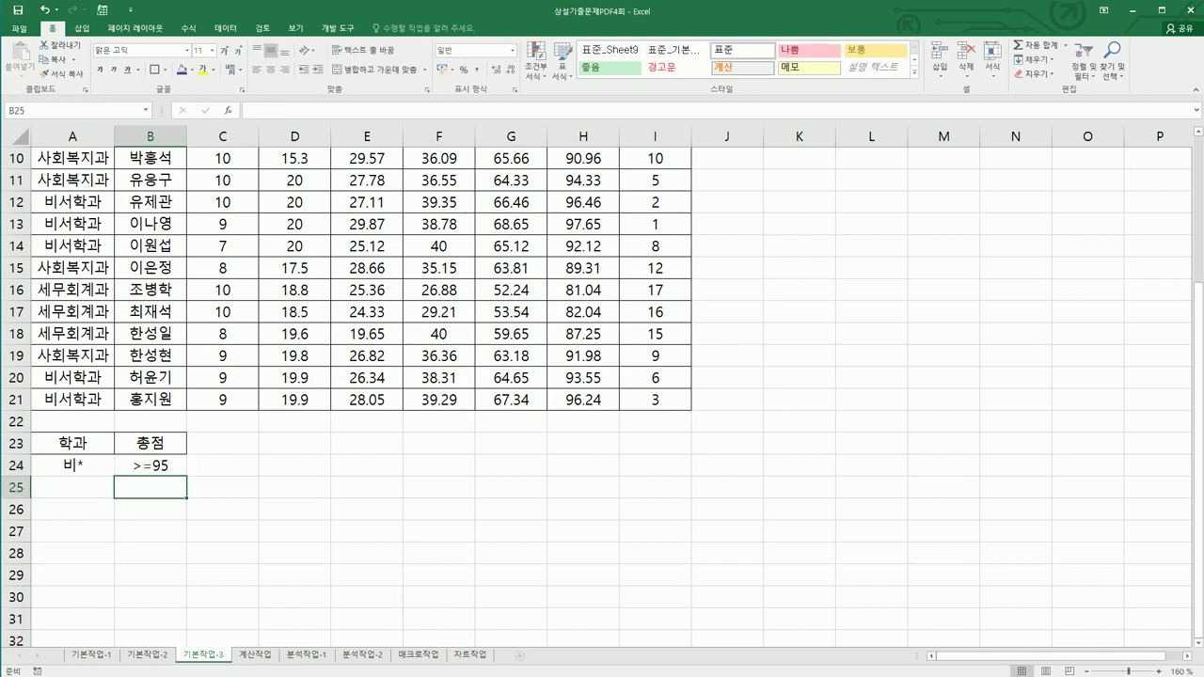
scroll(343, 406, up, 1)
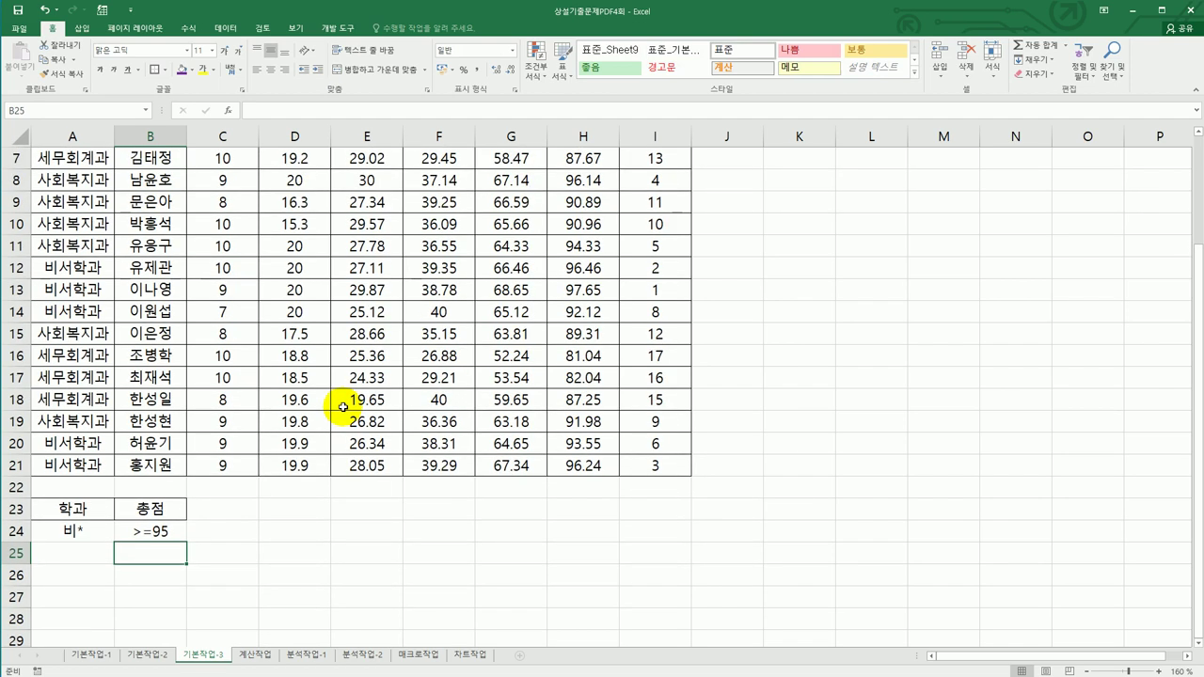
click(342, 393)
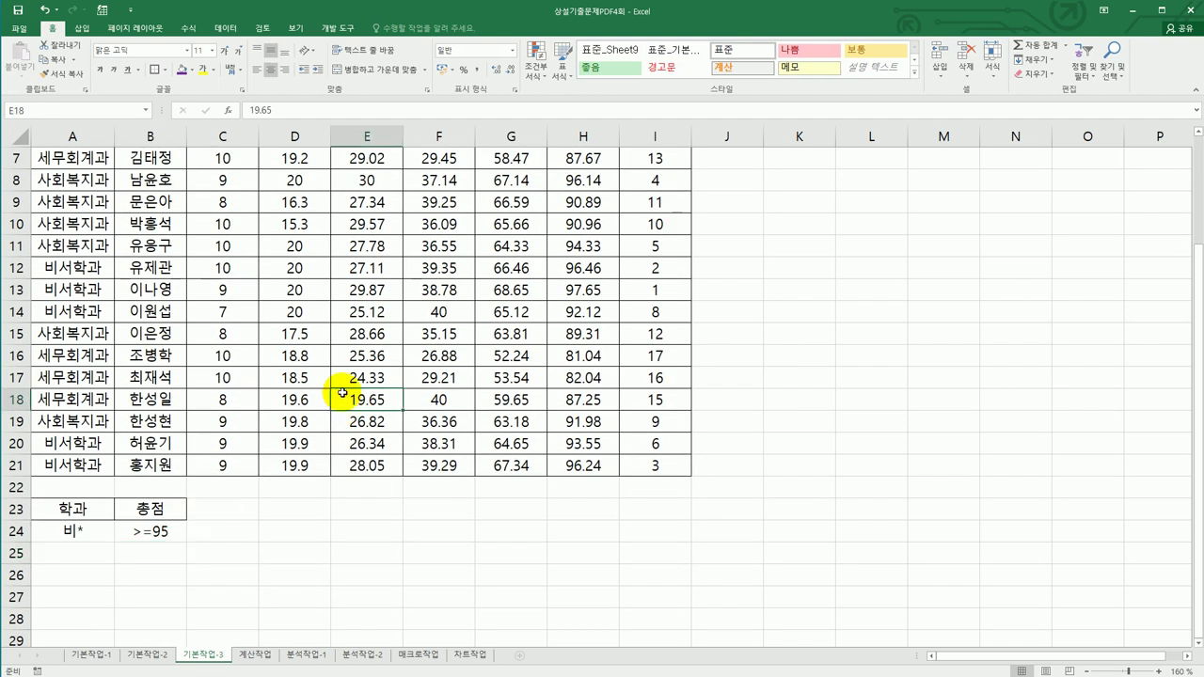
scroll(343, 393, up, 2)
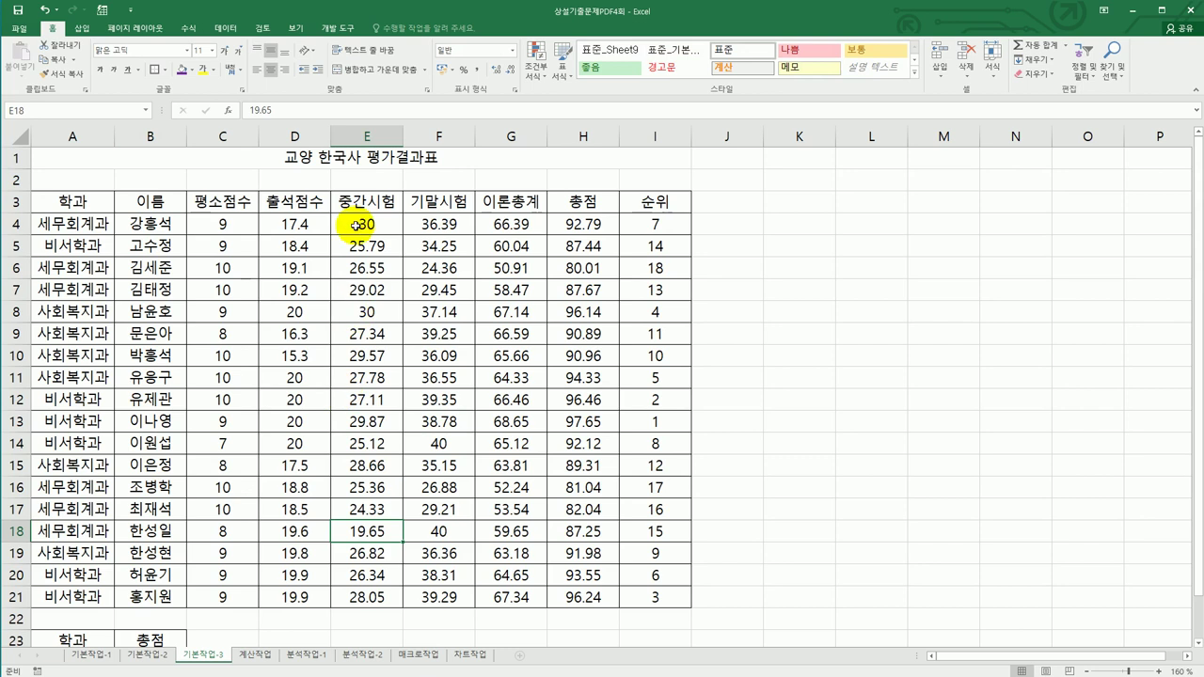
- Run an advanced filter with criteria A23:B24, copying the results to A27
click(236, 33)
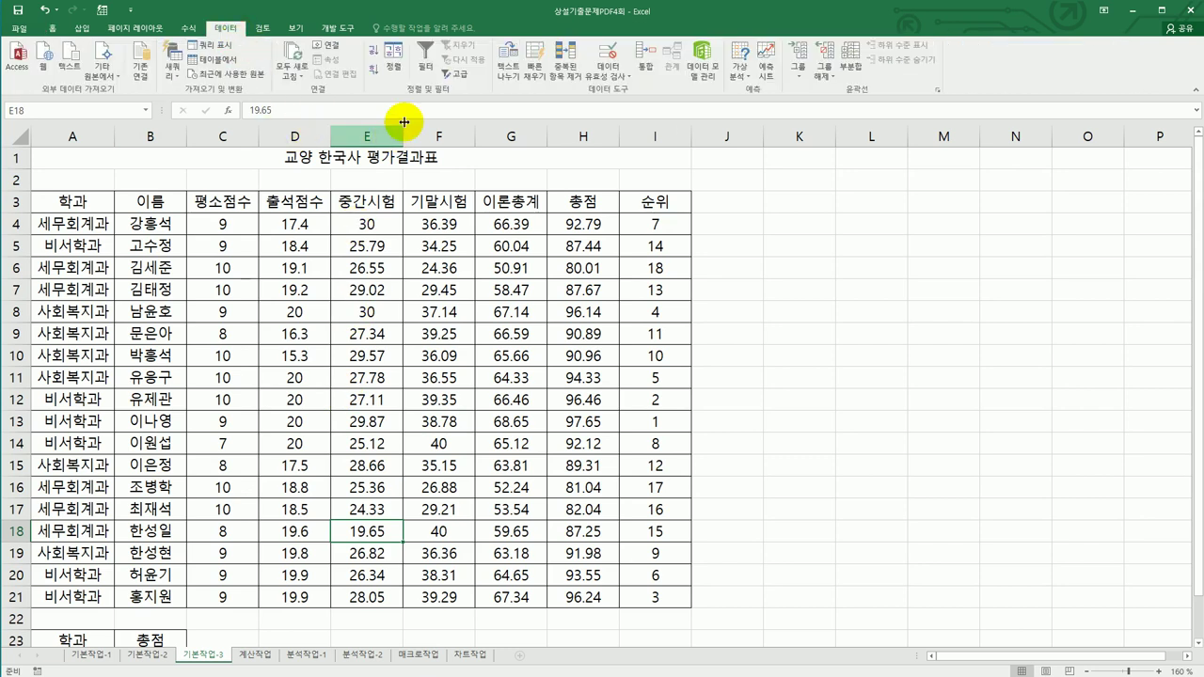
click(458, 81)
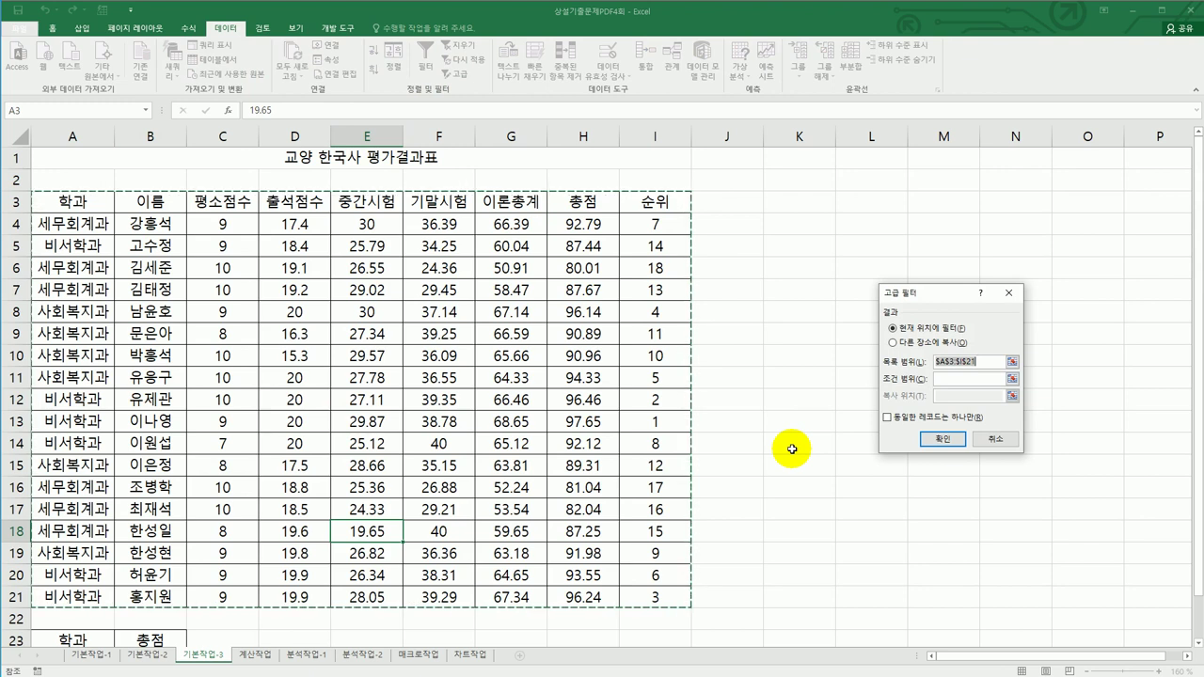
click(950, 379)
scroll(283, 492, down, 2)
drag(66, 509, 145, 534)
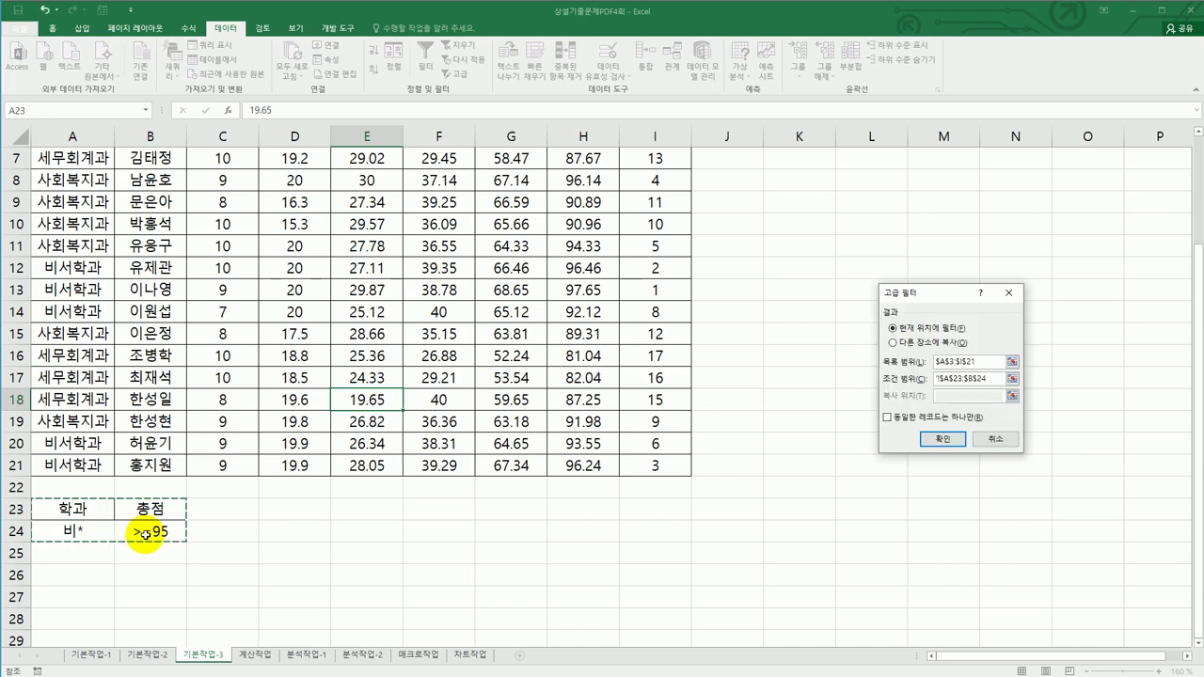
click(892, 342)
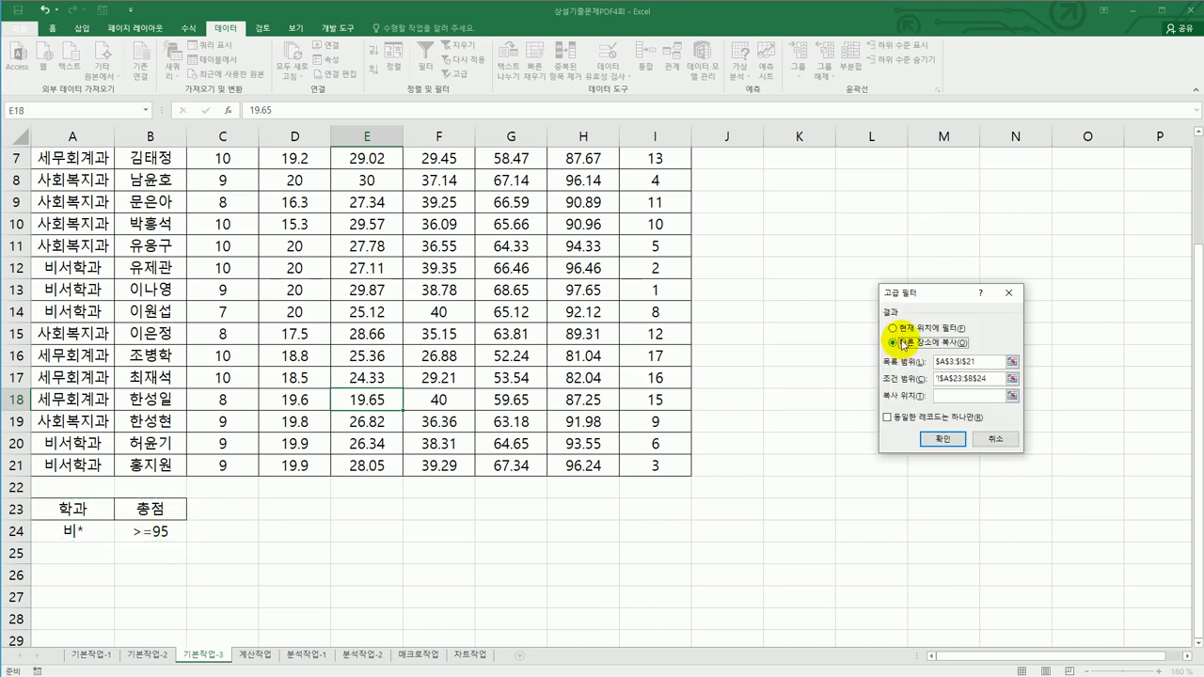
click(953, 396)
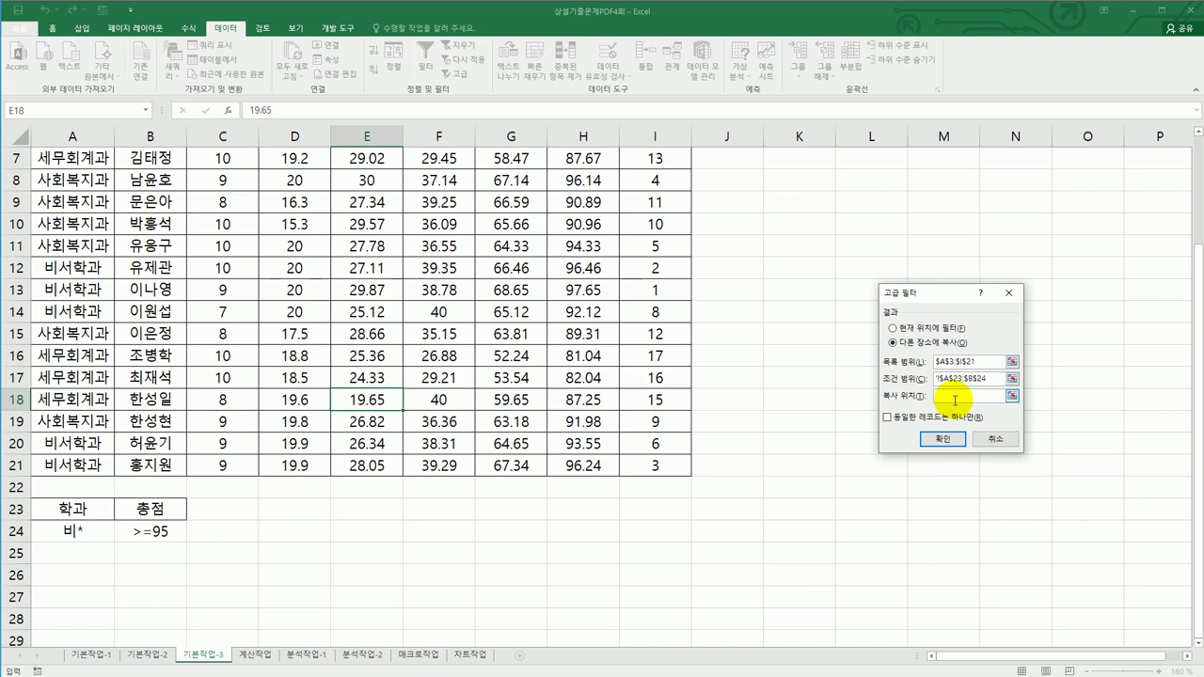
click(87, 596)
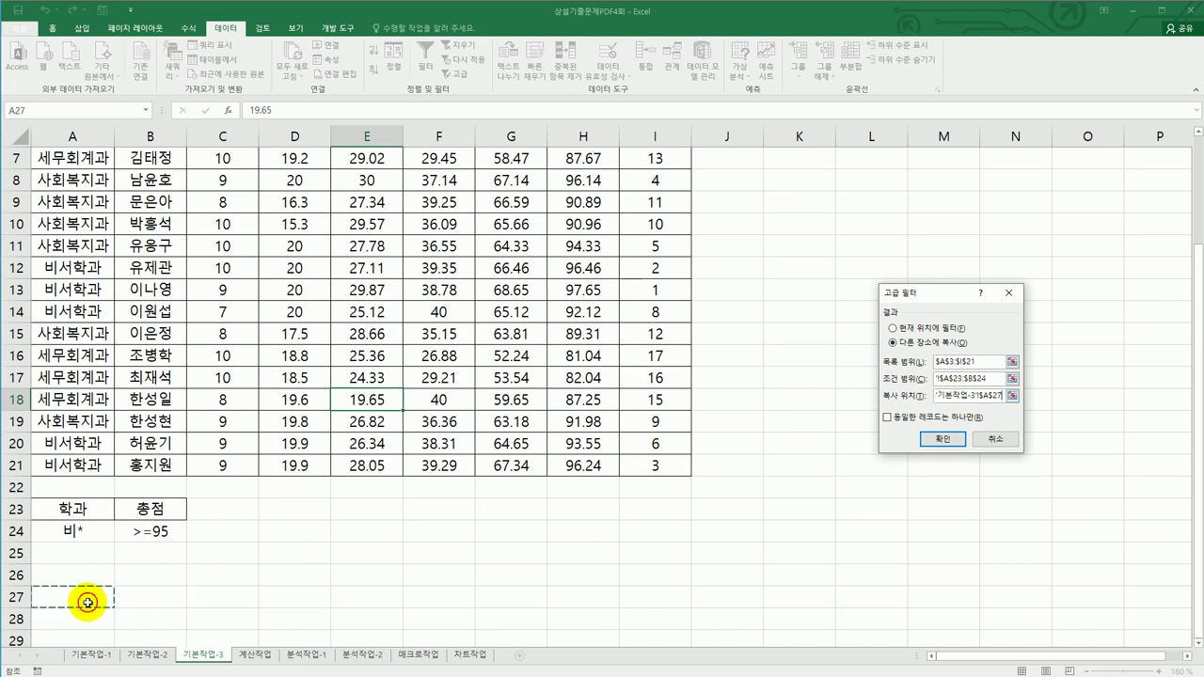
scroll(230, 570, down, 2)
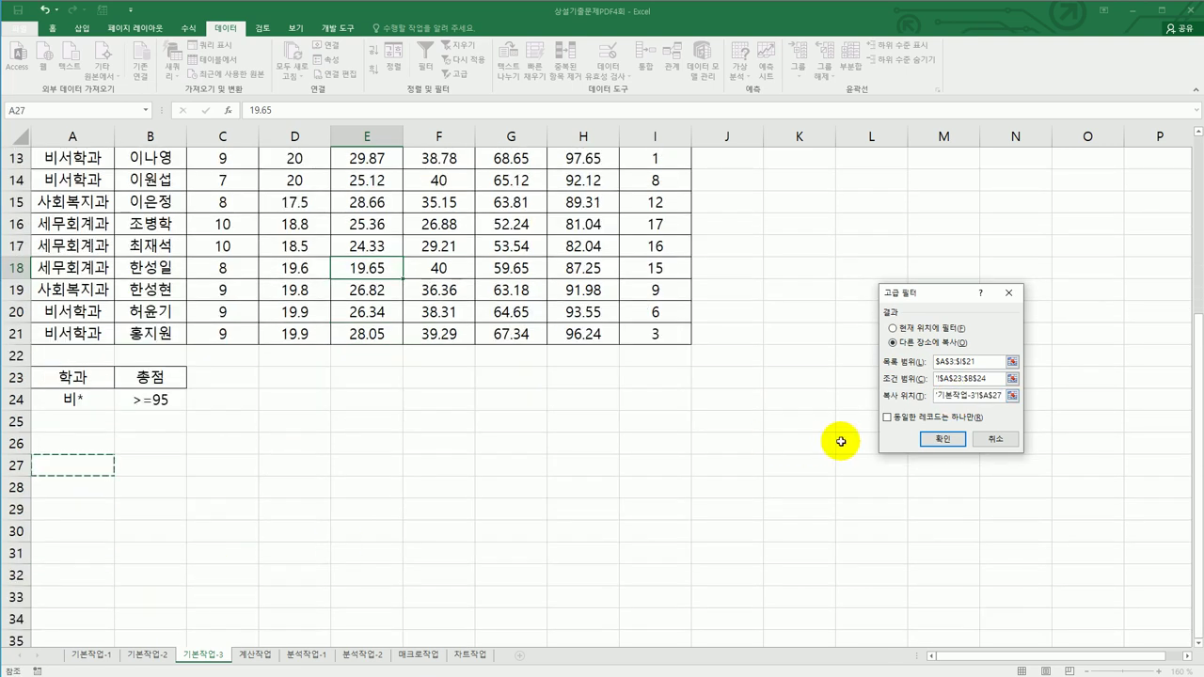
click(939, 439)
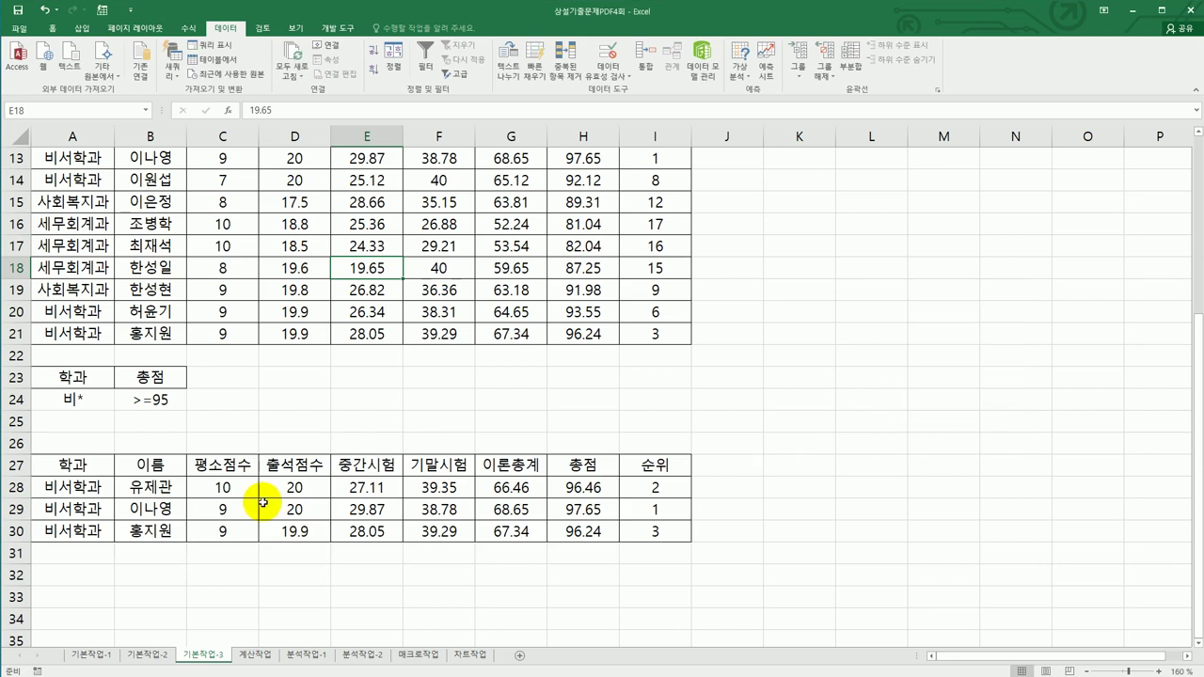
- Check the departments and total scores of the extracted rows
drag(71, 495, 71, 531)
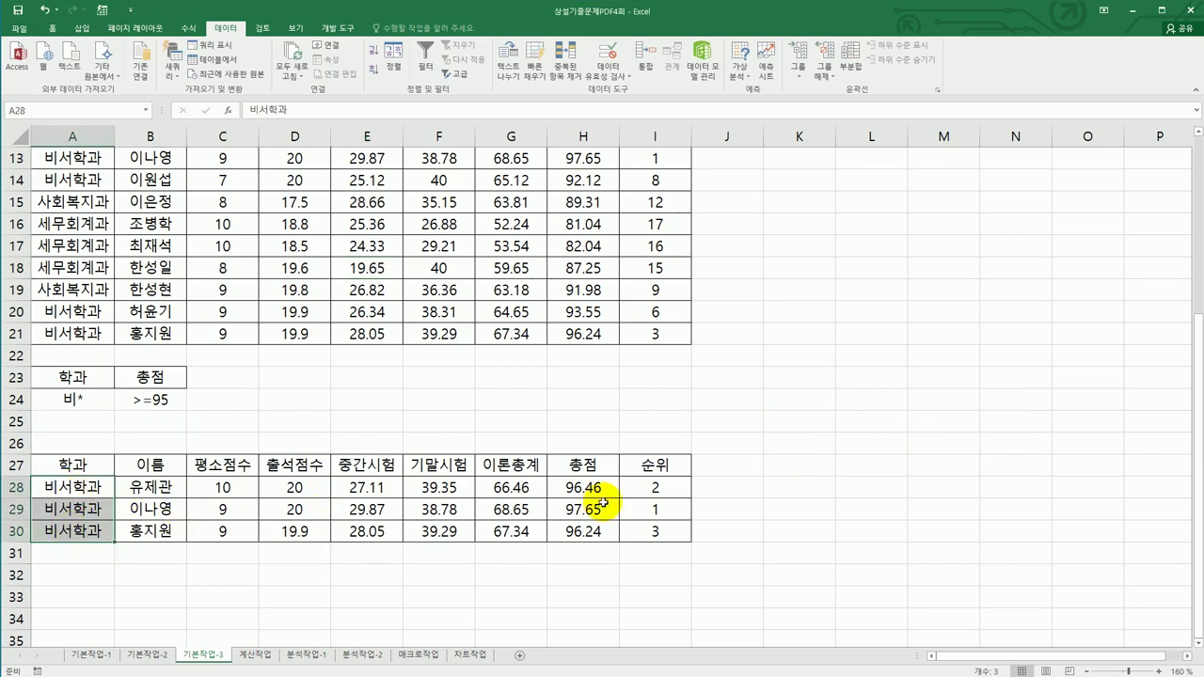
drag(582, 485, 586, 529)
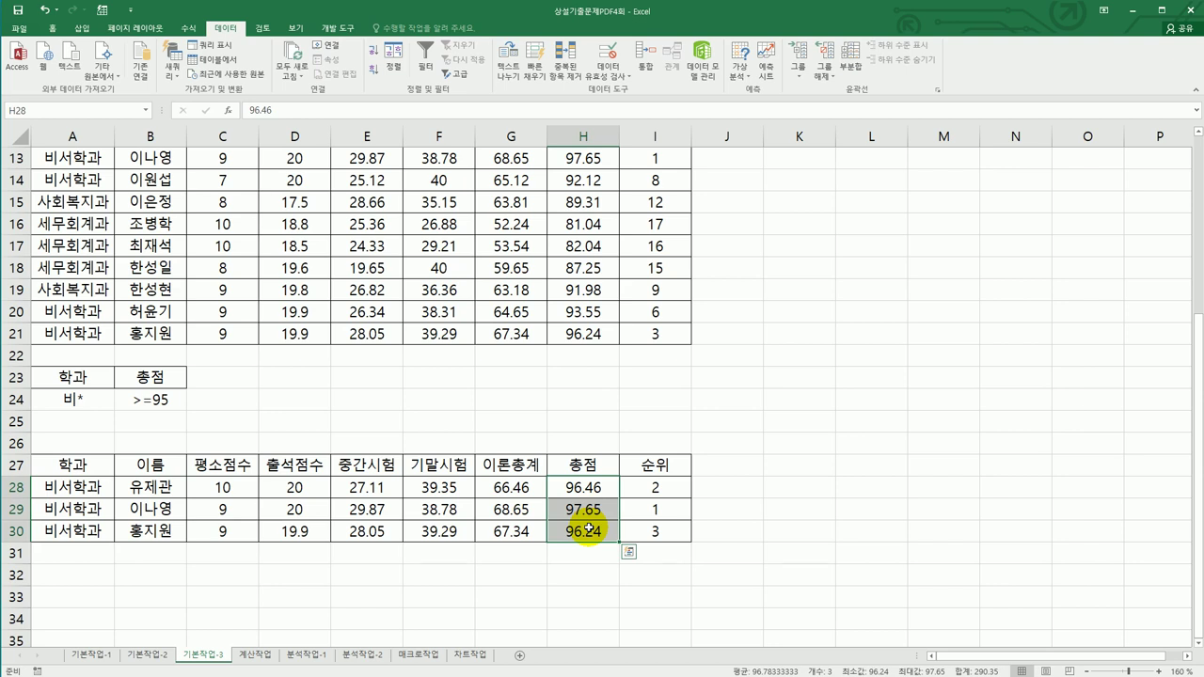
scroll(587, 528, up, 4)
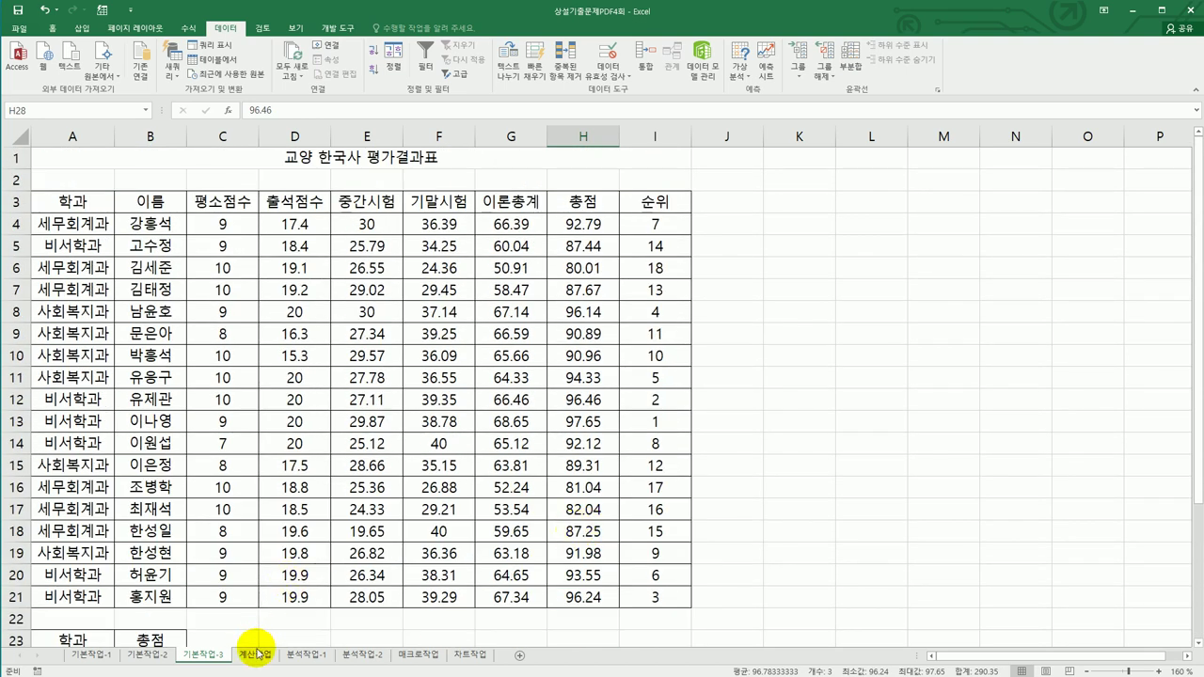
- Go to the 계산작업 sheet and select E3, the first 비고 cell
click(255, 653)
scroll(319, 345, up, 3)
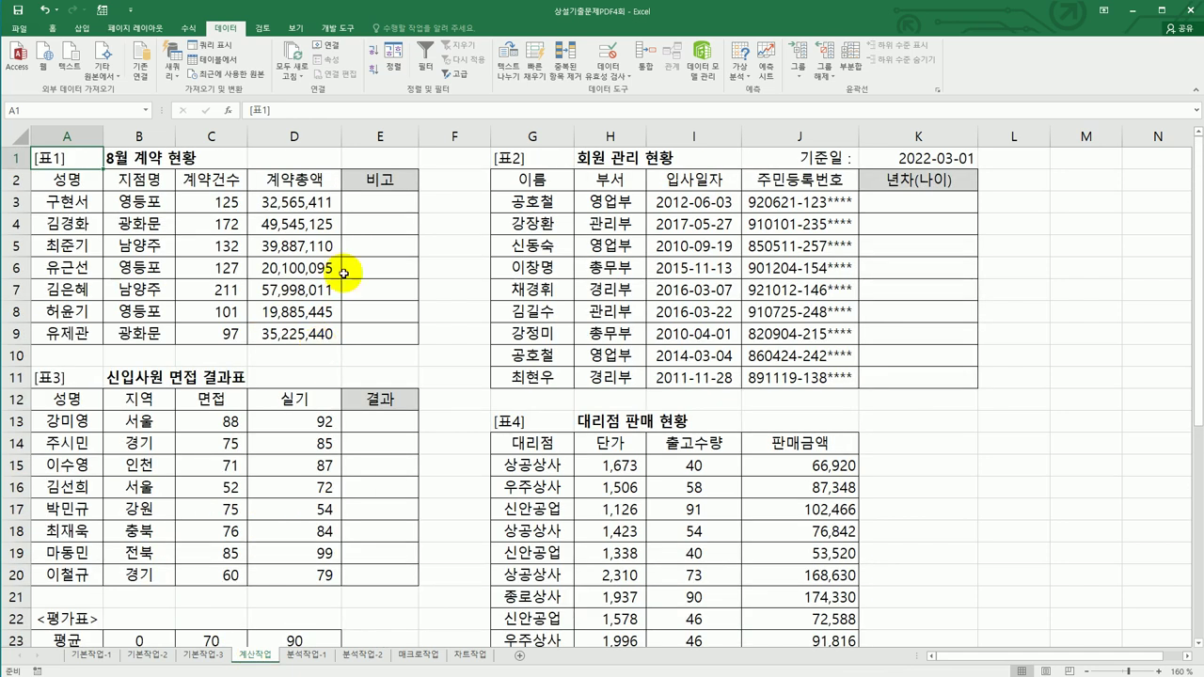
click(374, 203)
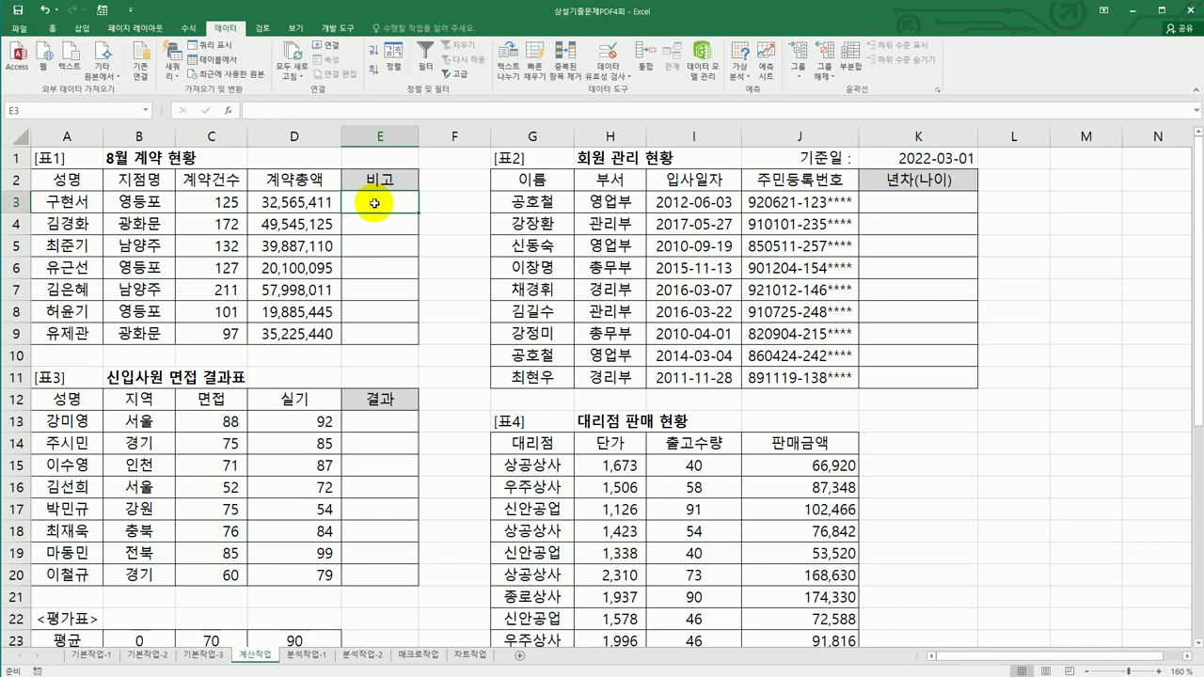
drag(301, 201, 303, 323)
click(388, 199)
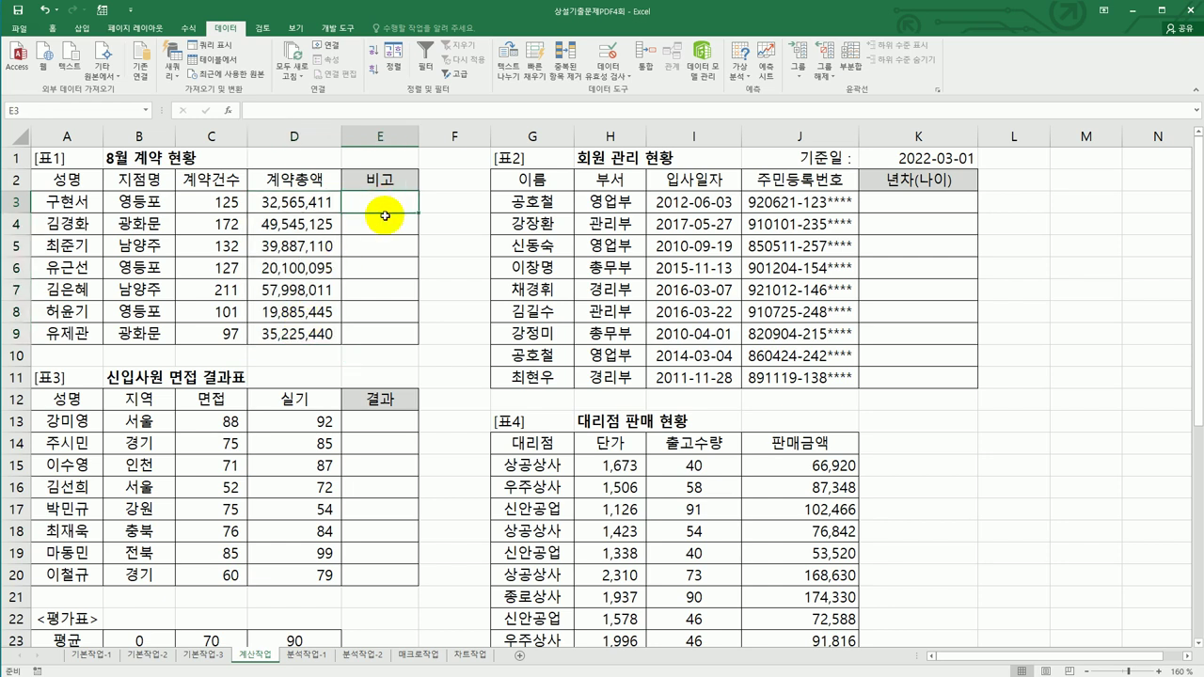
- Enter =MEDIAN($D$3:$D$9) in E3, showing 35,225,440, and autofit column E
text(=)
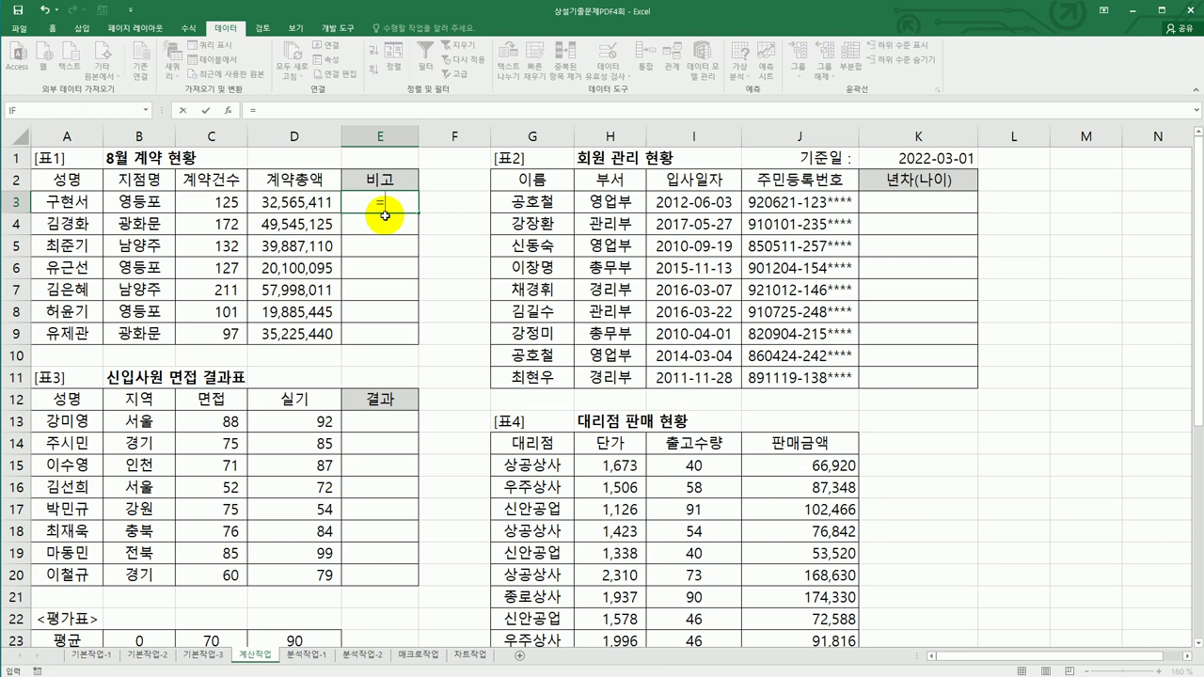
text(me)
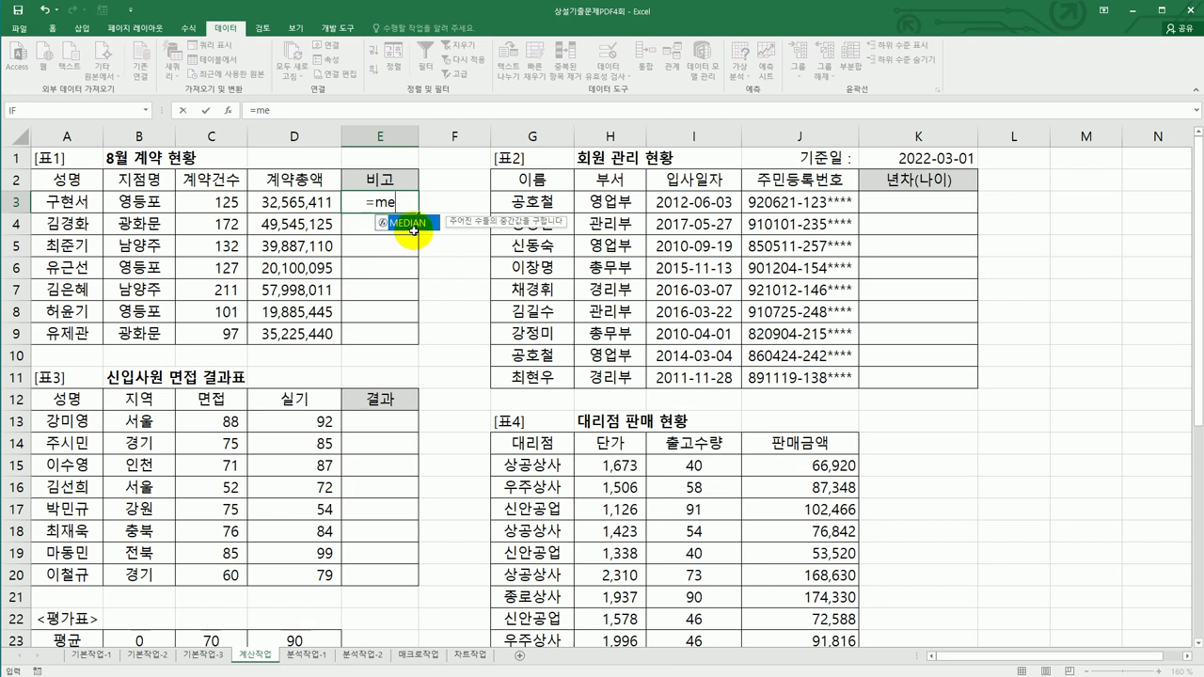
key(Return)
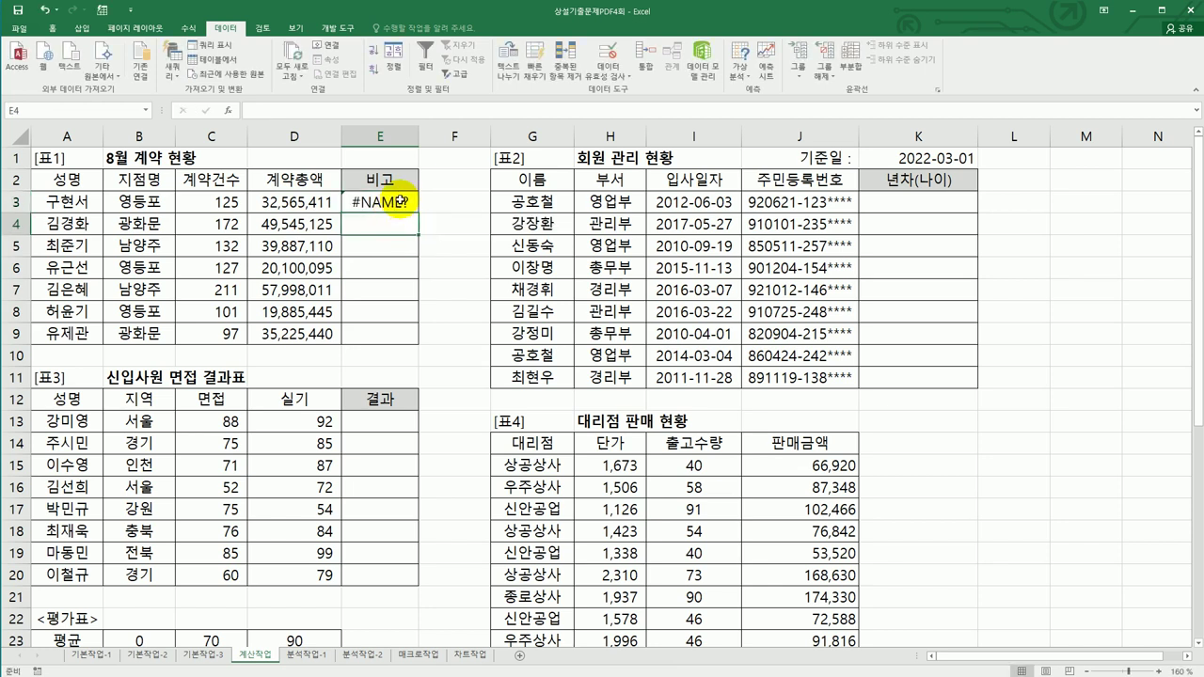
click(401, 200)
text(=me)
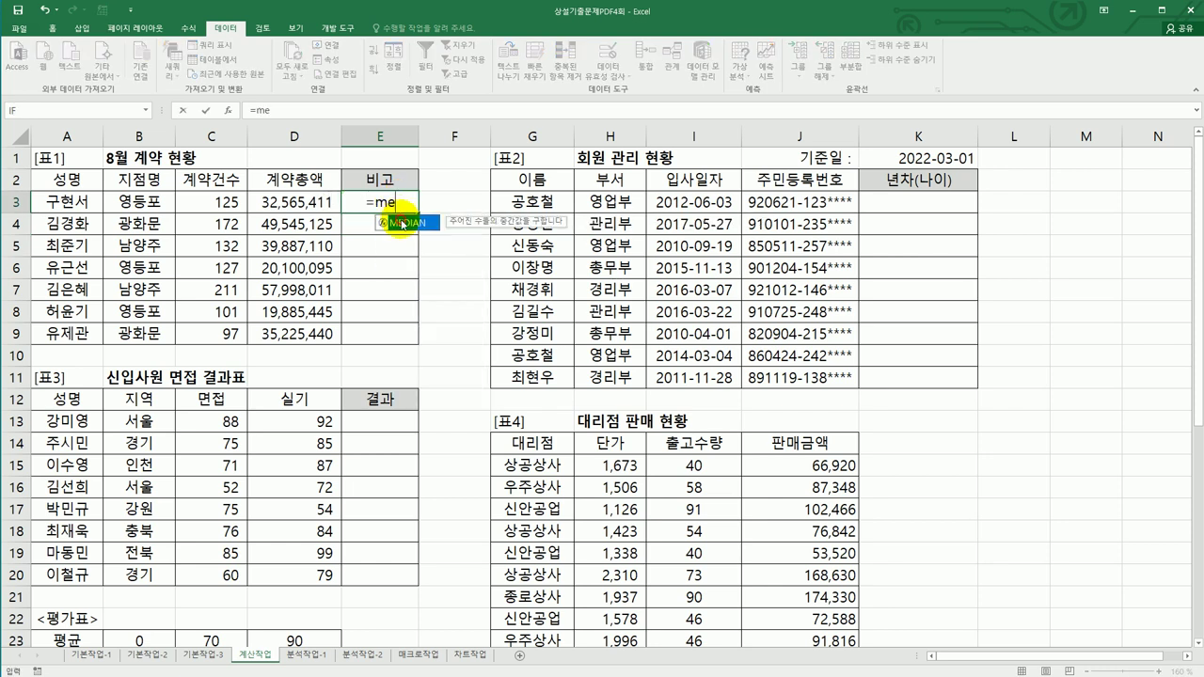
double_click(407, 224)
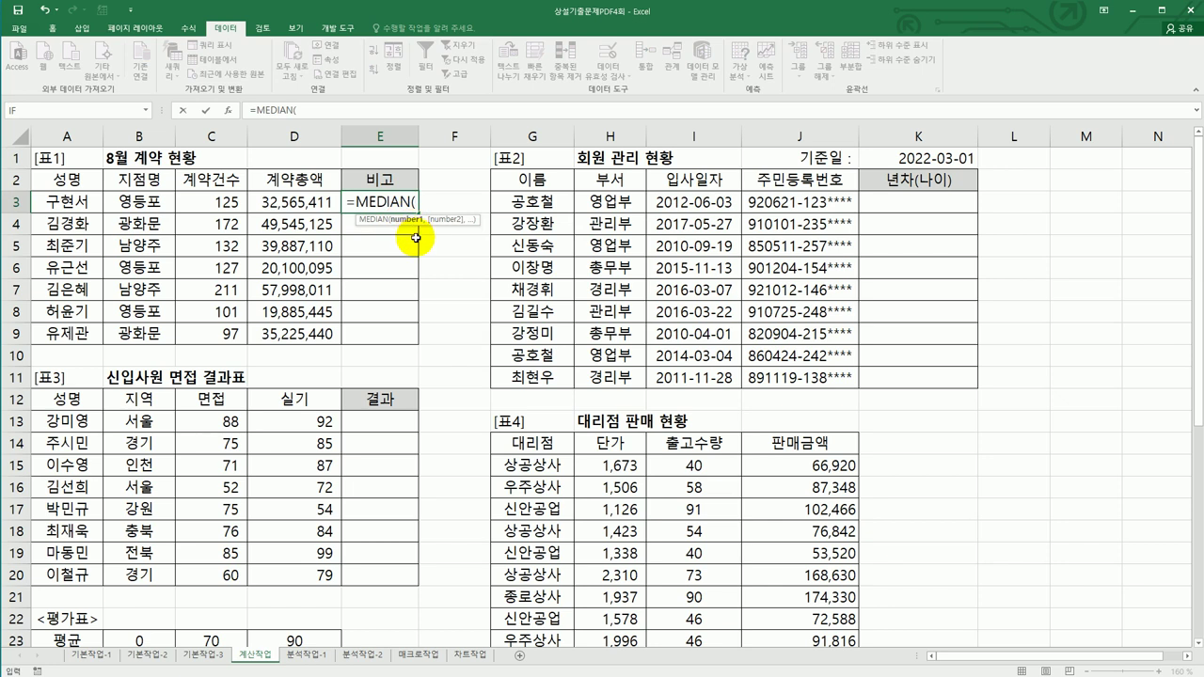
drag(307, 196, 315, 334)
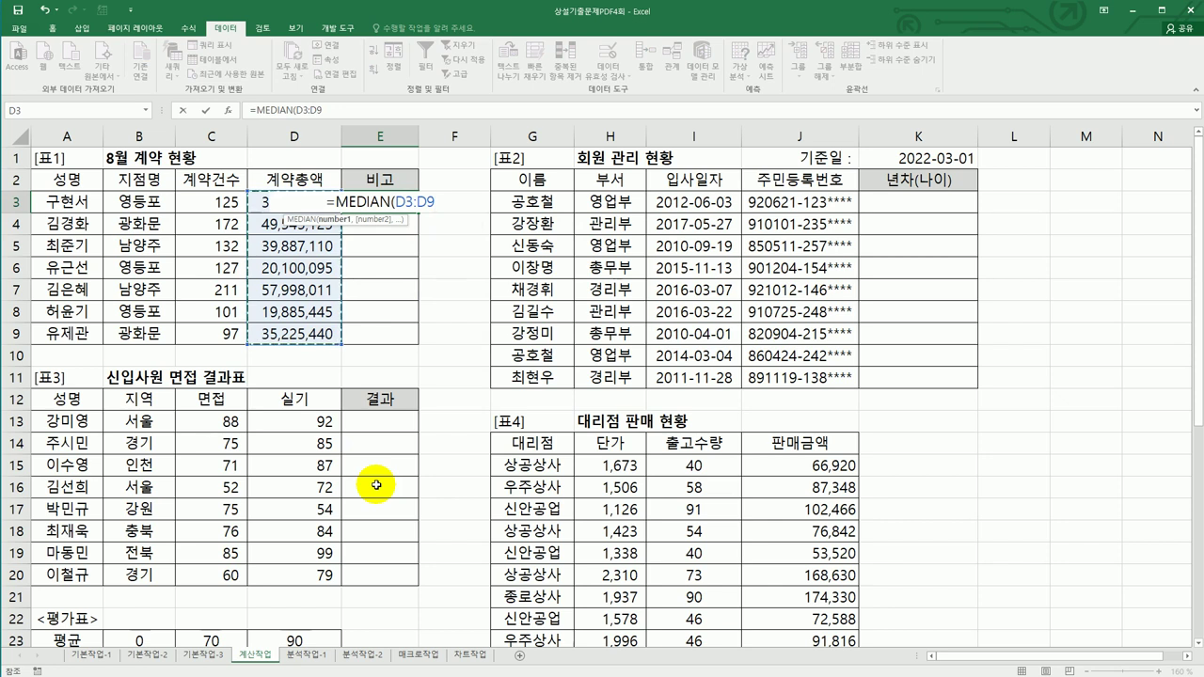
key(F4)
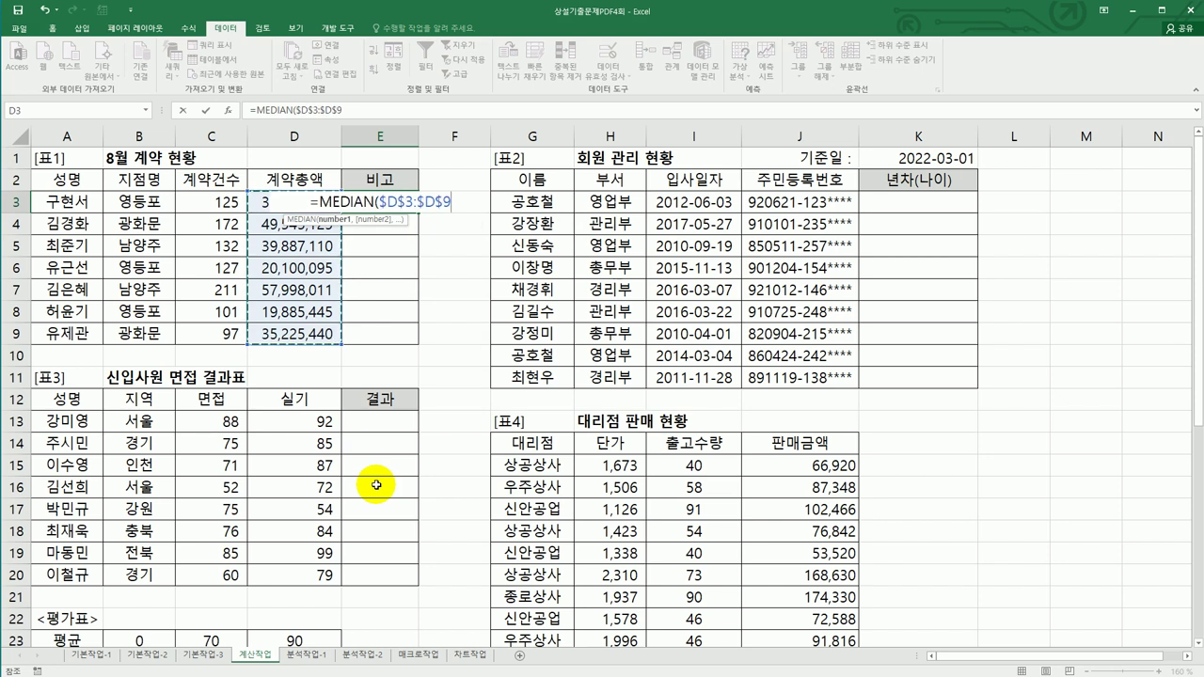
text())
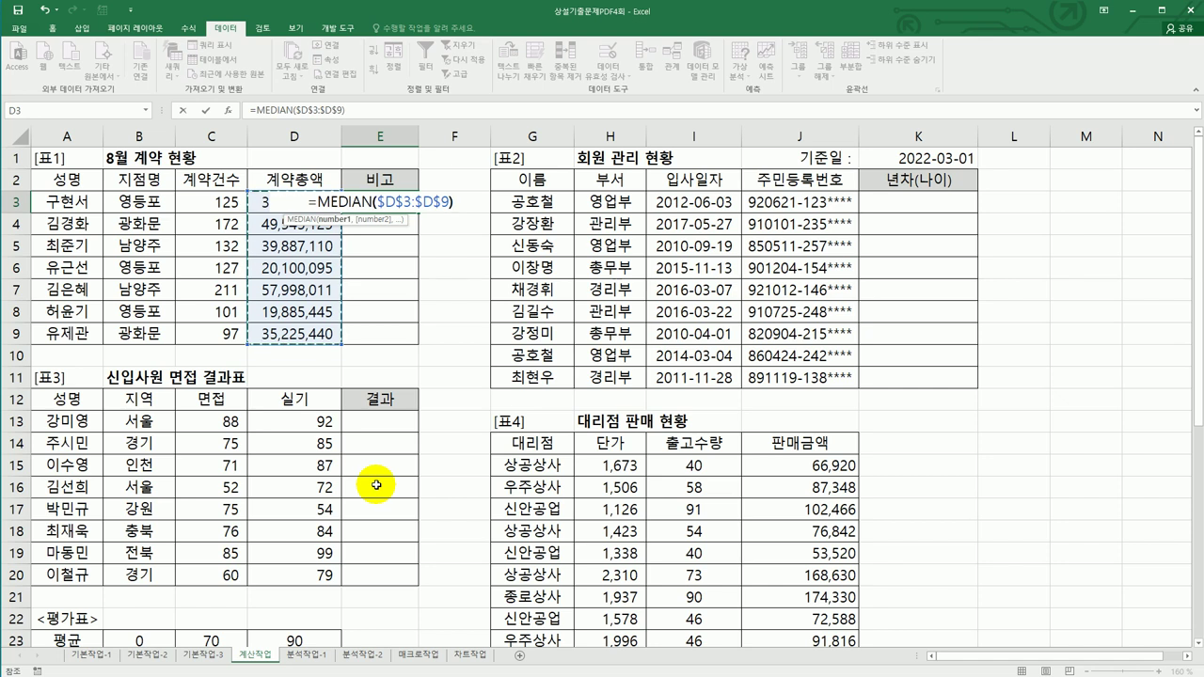
key(Return)
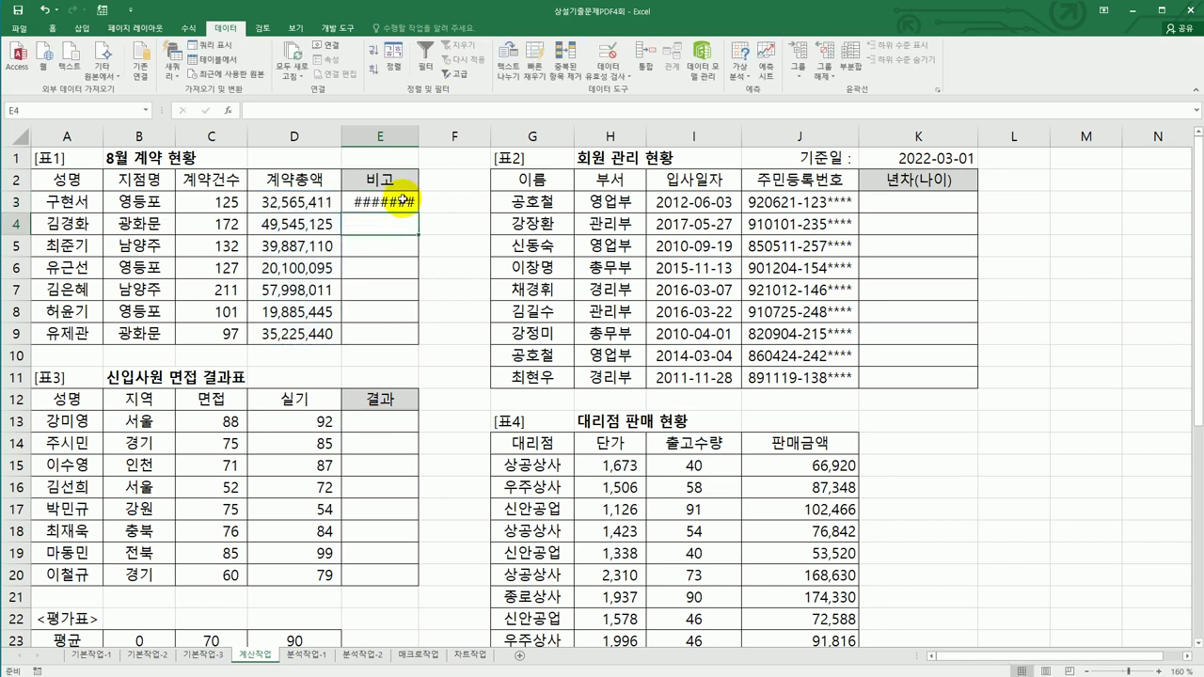
double_click(419, 139)
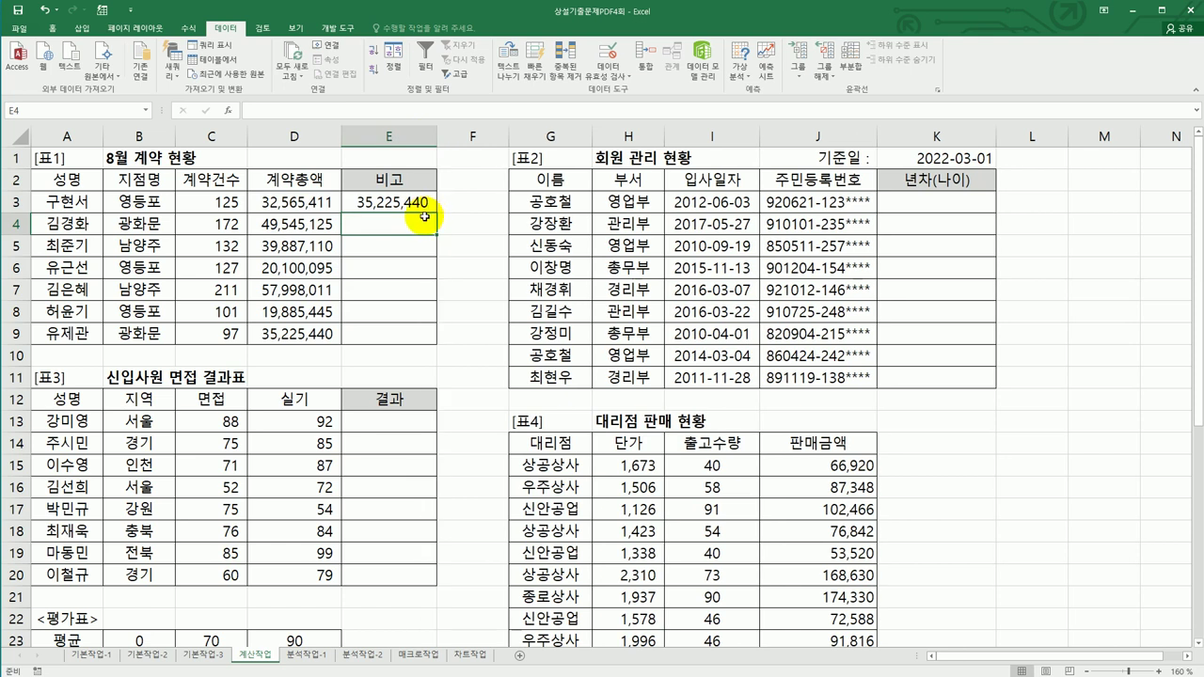
click(423, 203)
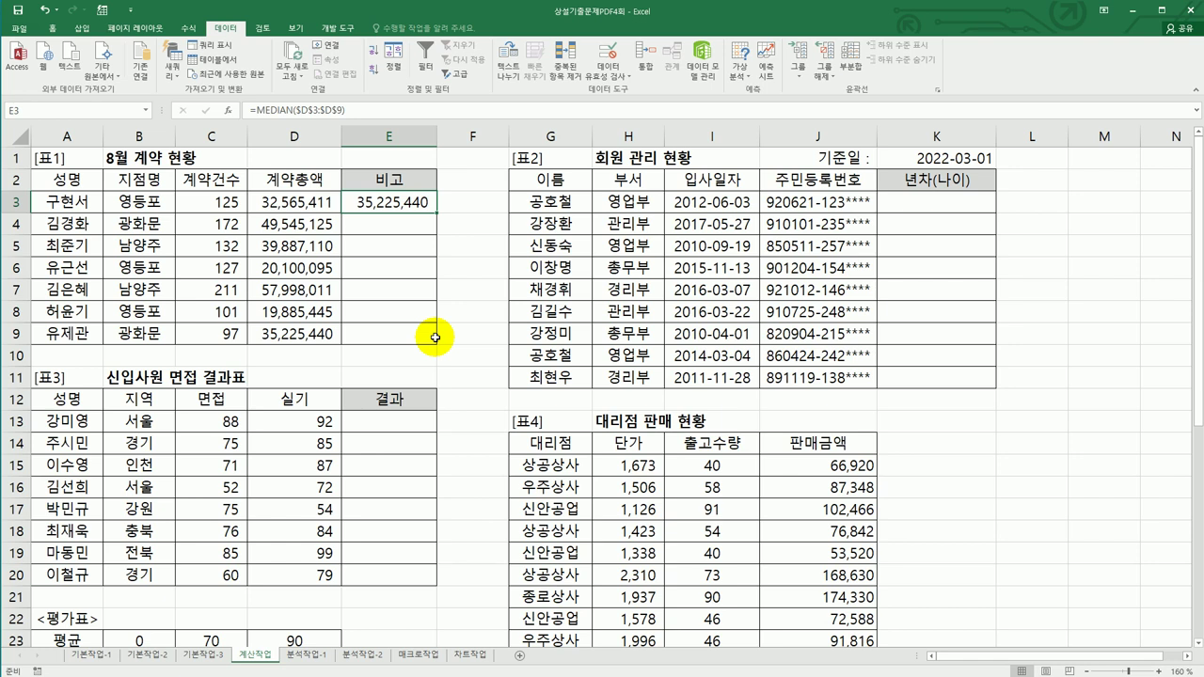
- Change E3 to =AND(C3>=120,D3>=MEDIAN($D$3:$D$9))
double_click(376, 203)
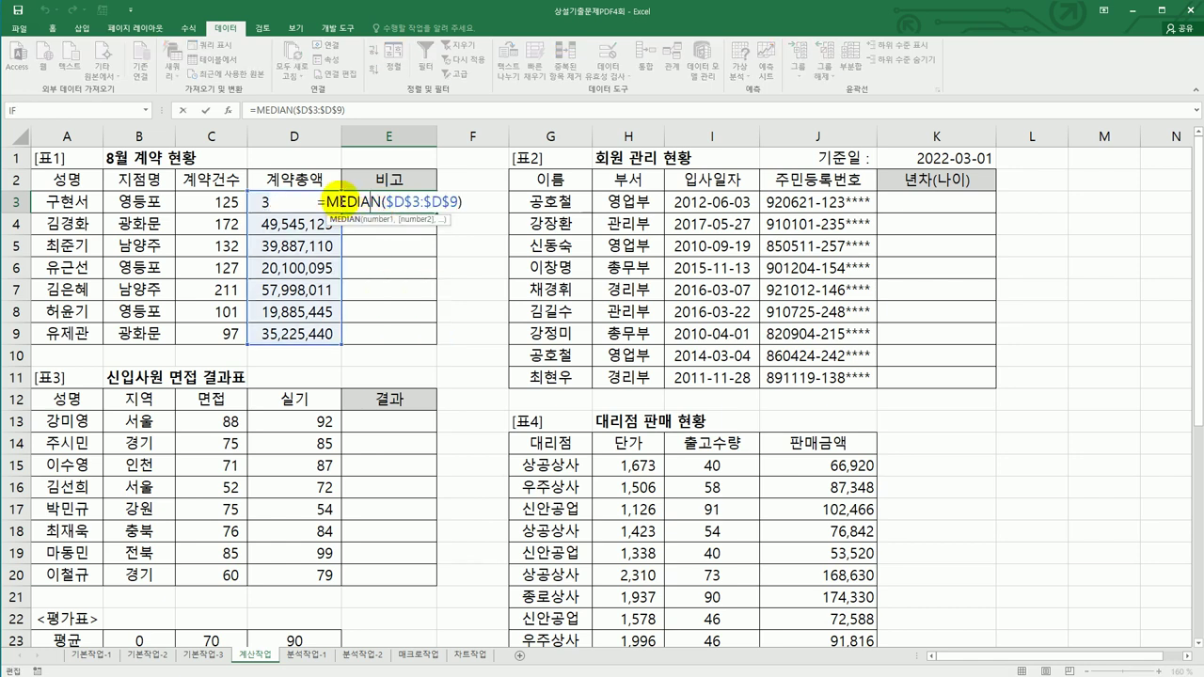
key(Home)
key(Right)
text(and()
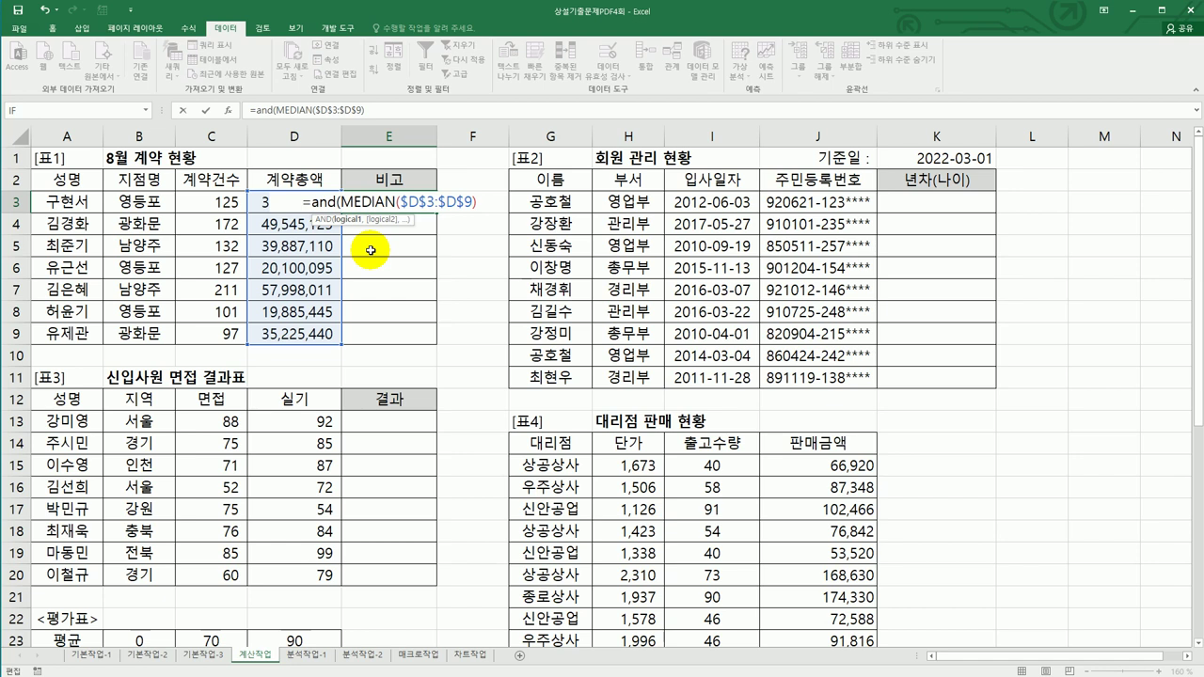
click(193, 201)
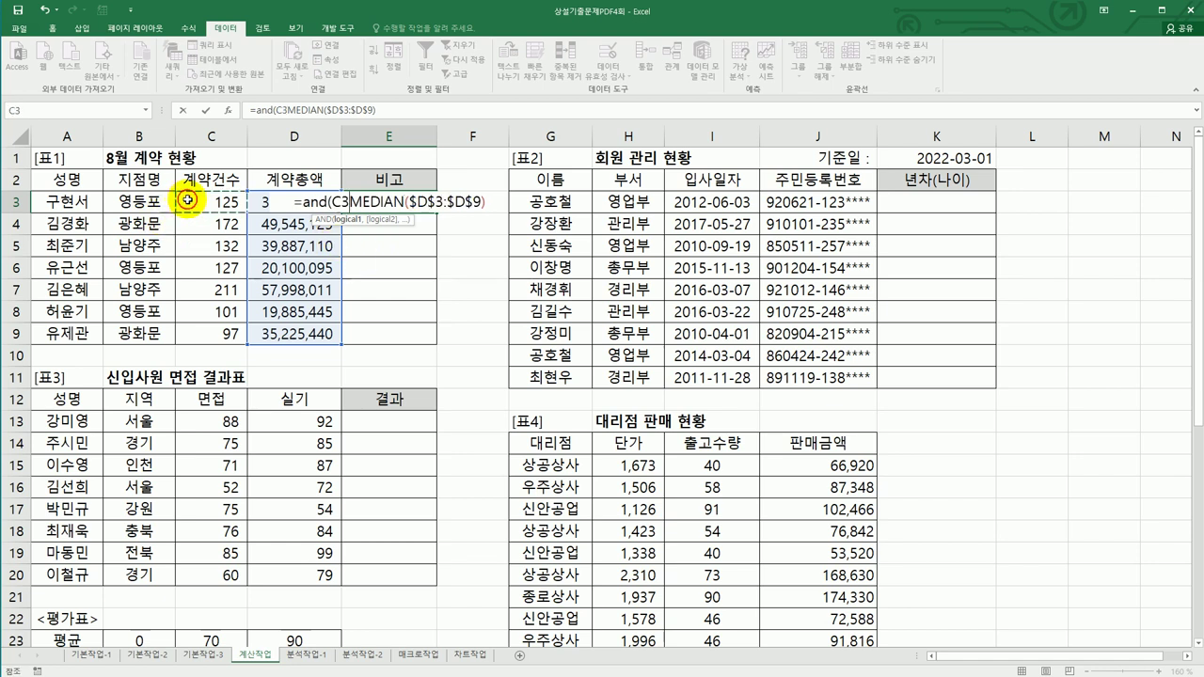
text(>=1)
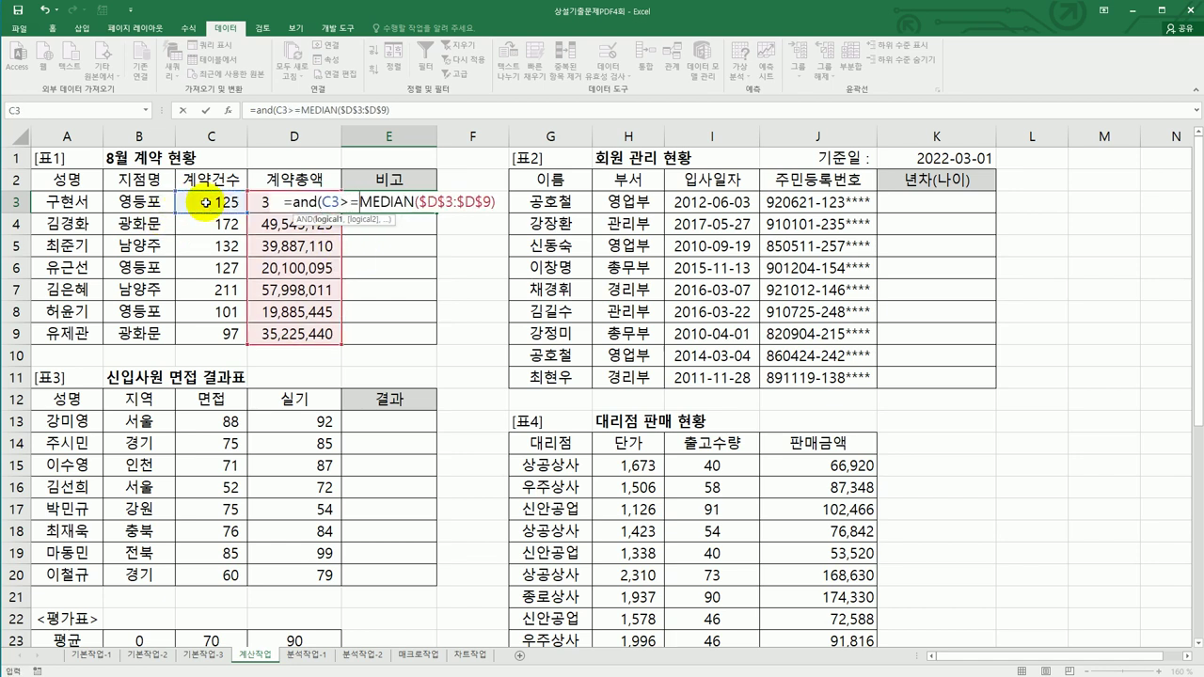
text(20)
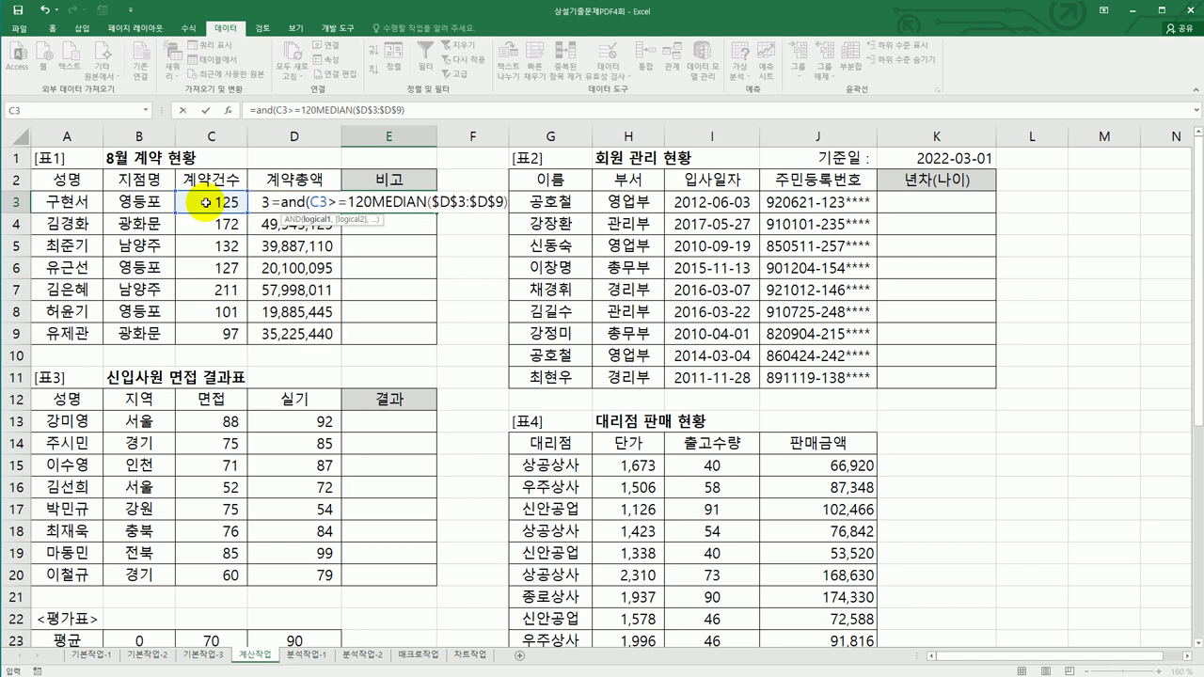
text(,)
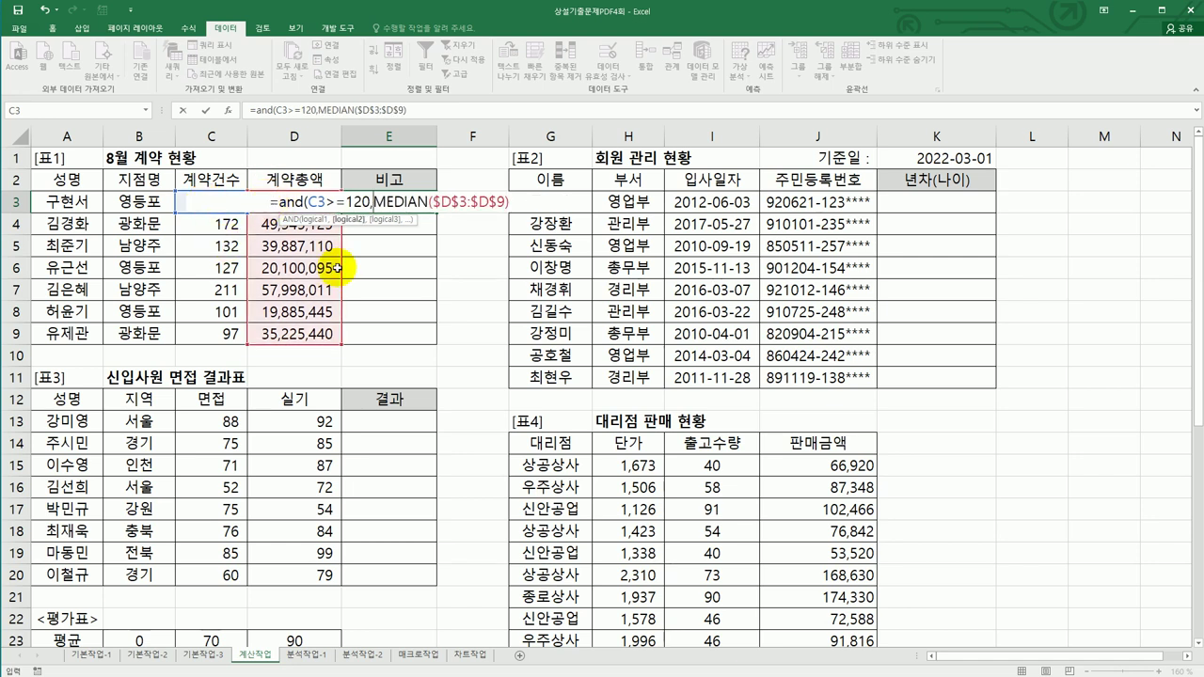
key(Left)
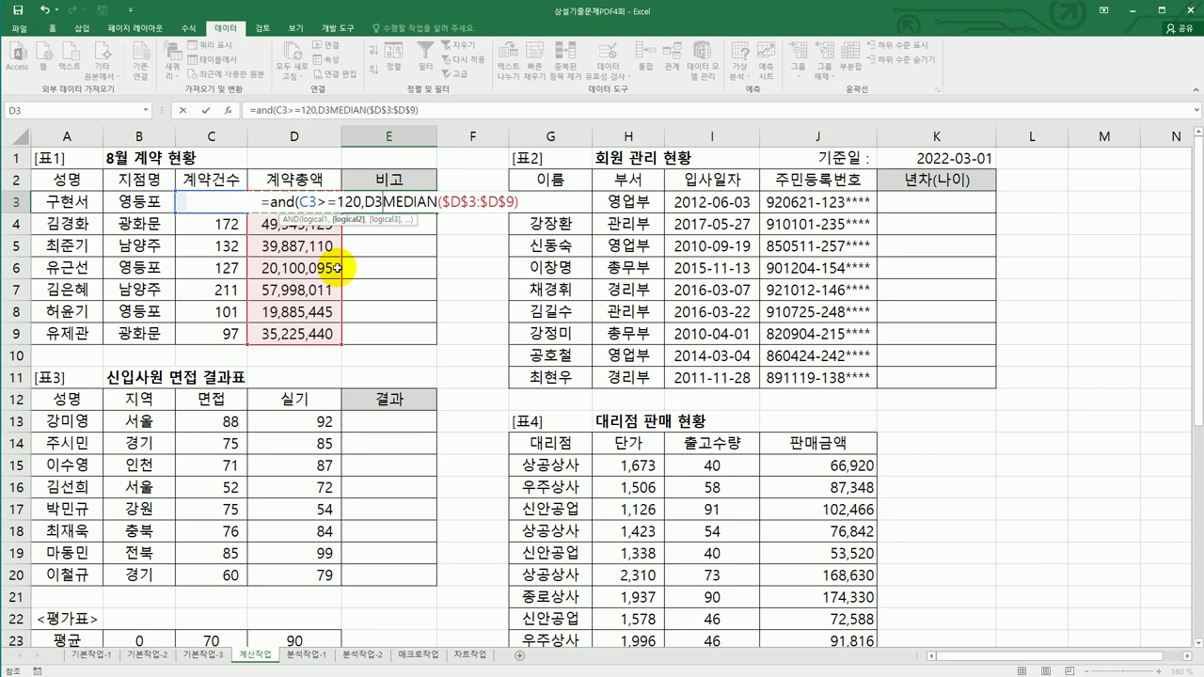
text(>=)
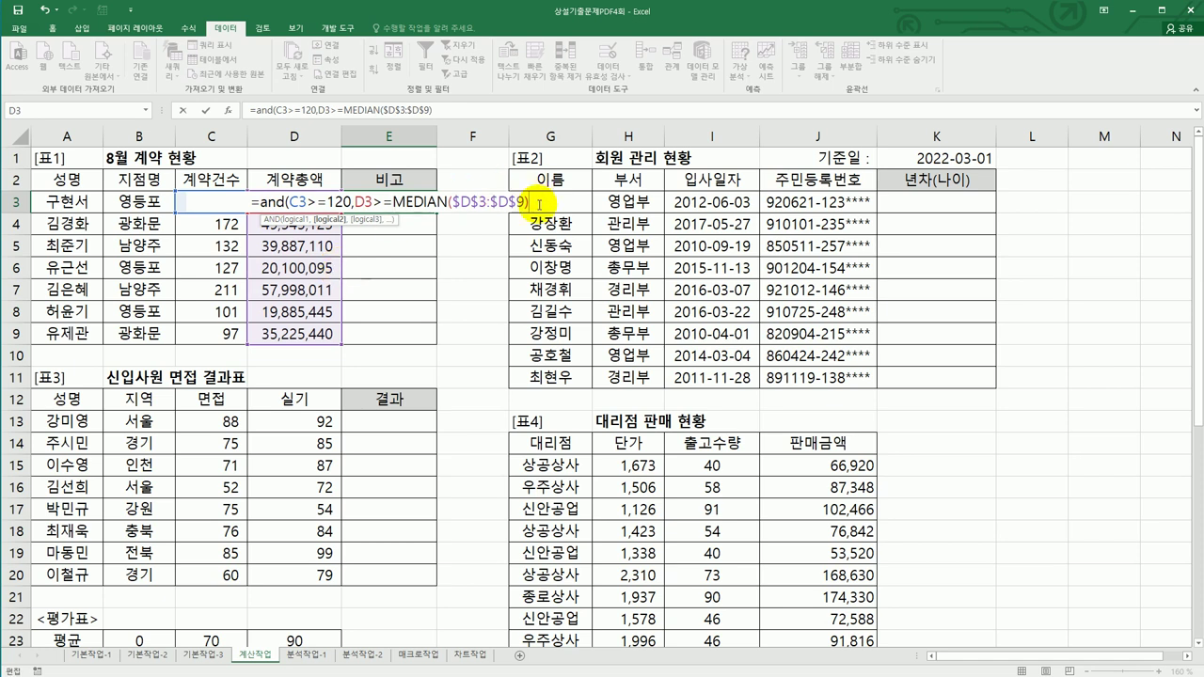
text())
key(Return)
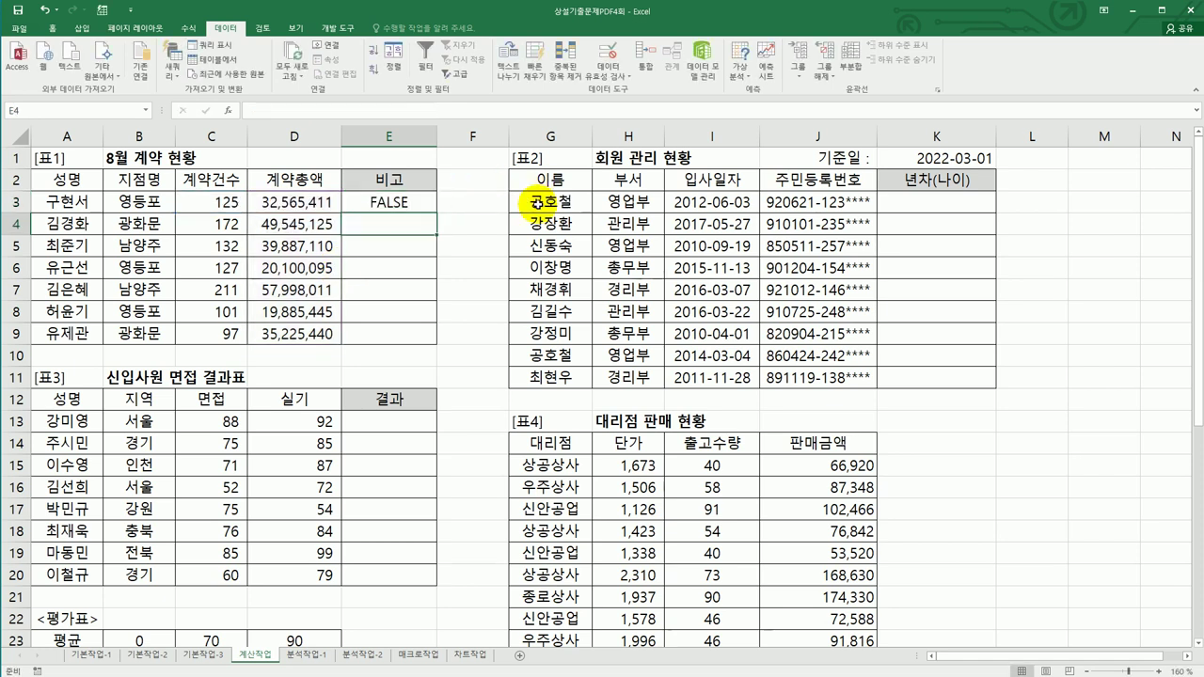
- Fill the AND check from E3 down to E9
click(429, 202)
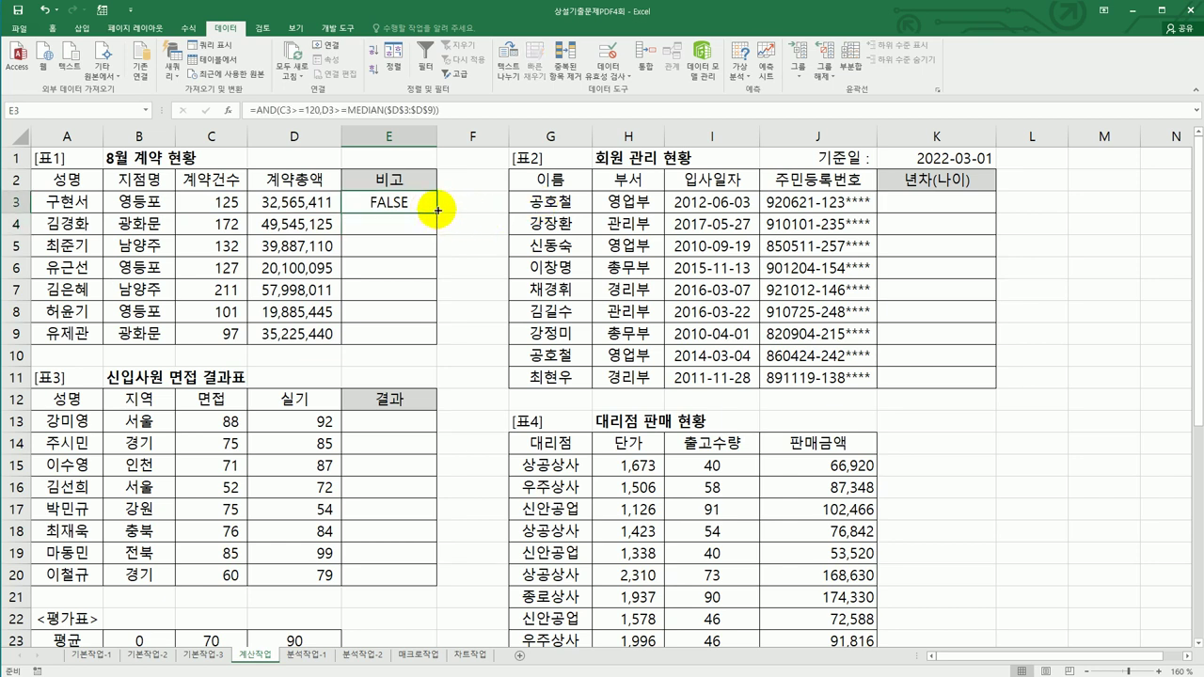
drag(437, 211, 438, 340)
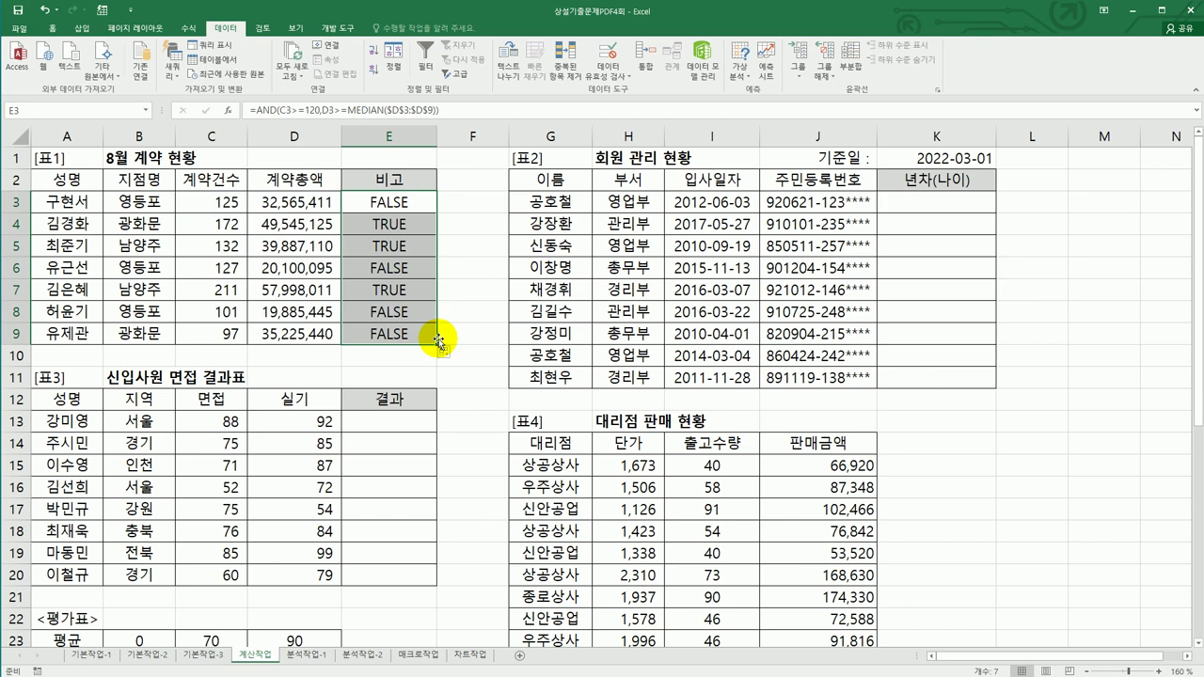
click(384, 200)
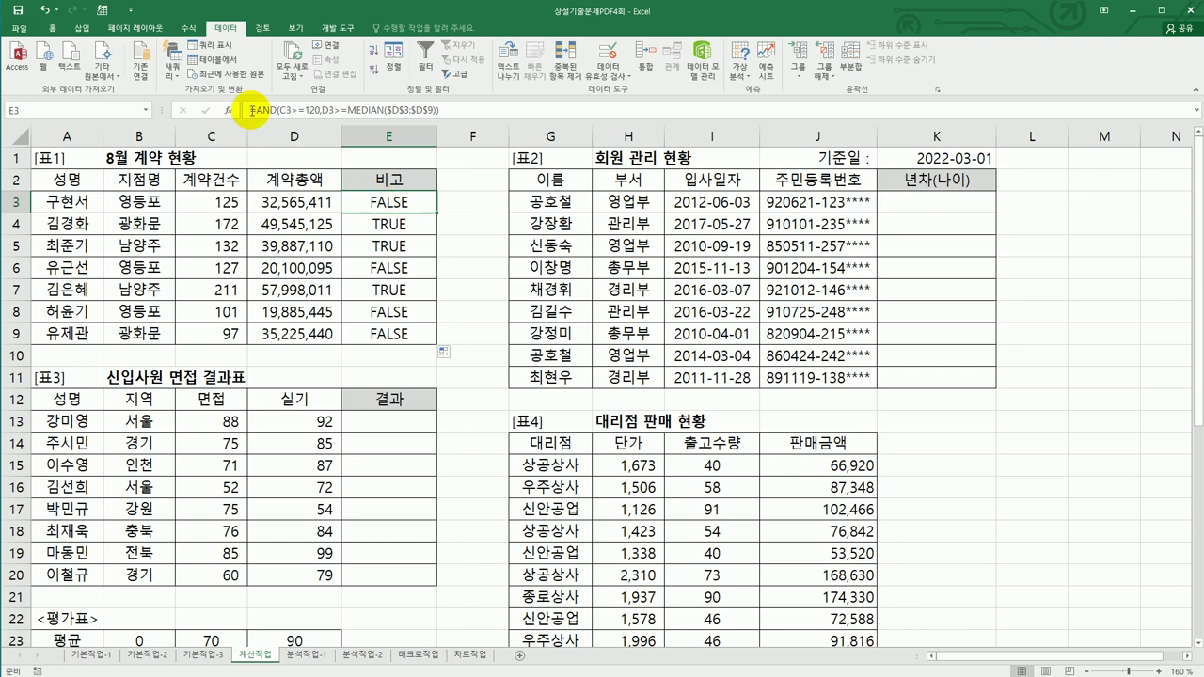
- Wrap E3's AND check in IF returning "우수사원" or "", and fill it down to E9
click(284, 112)
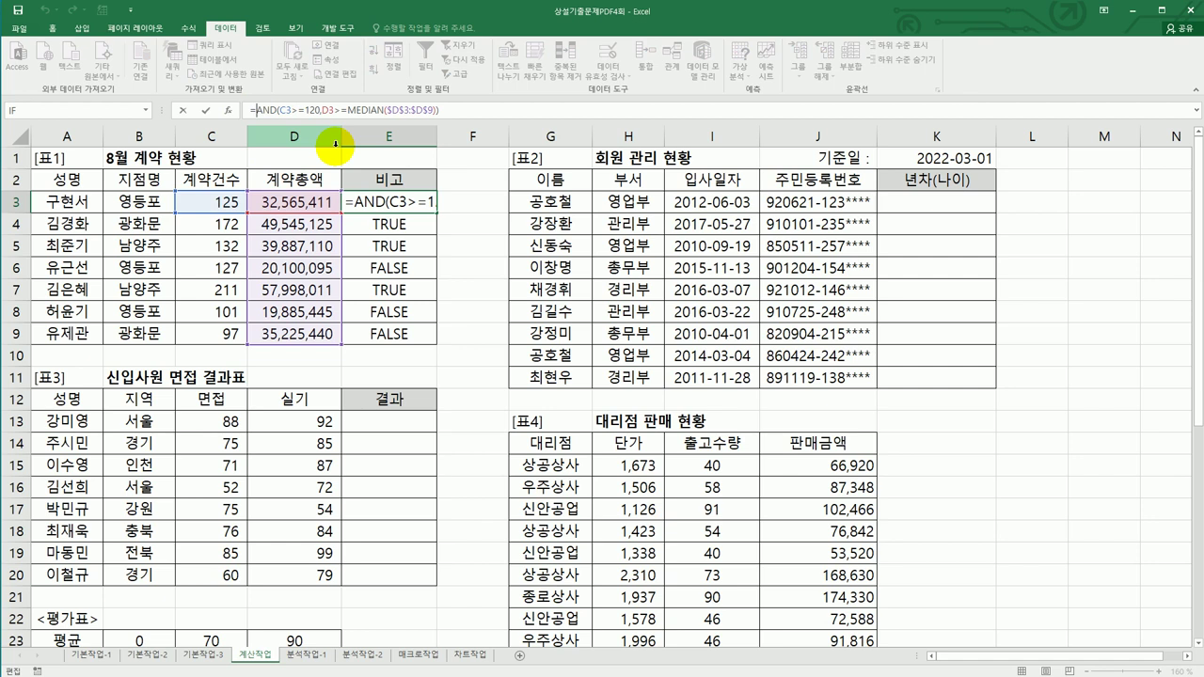
text(I)
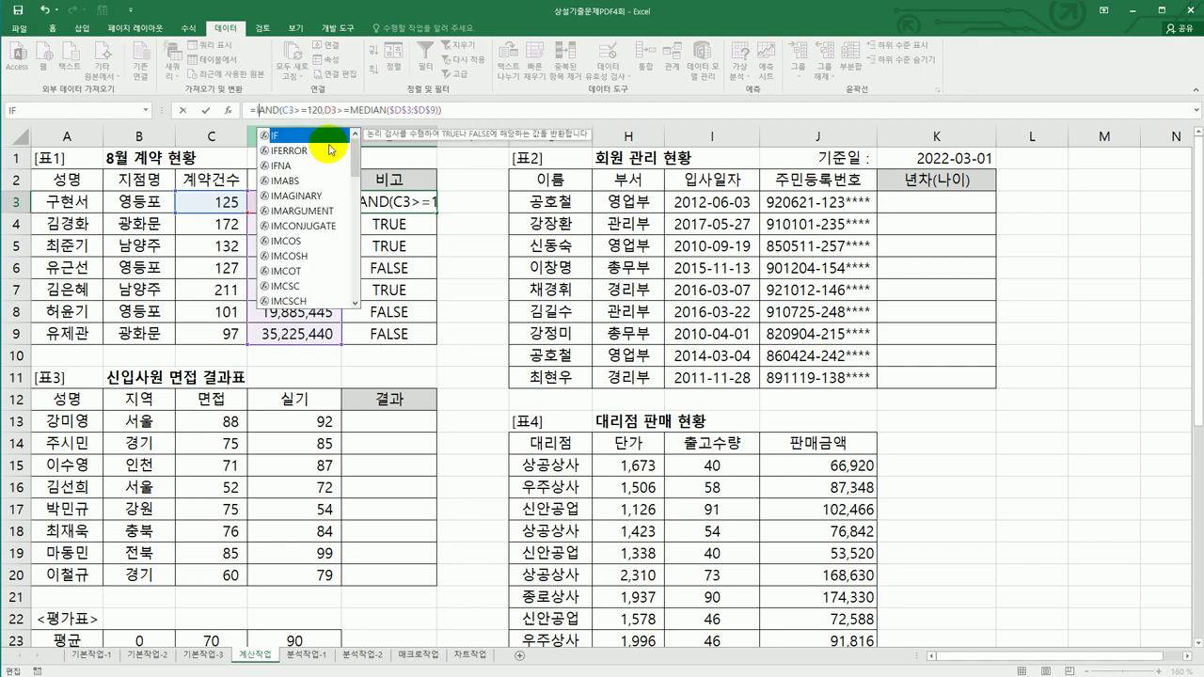
double_click(310, 135)
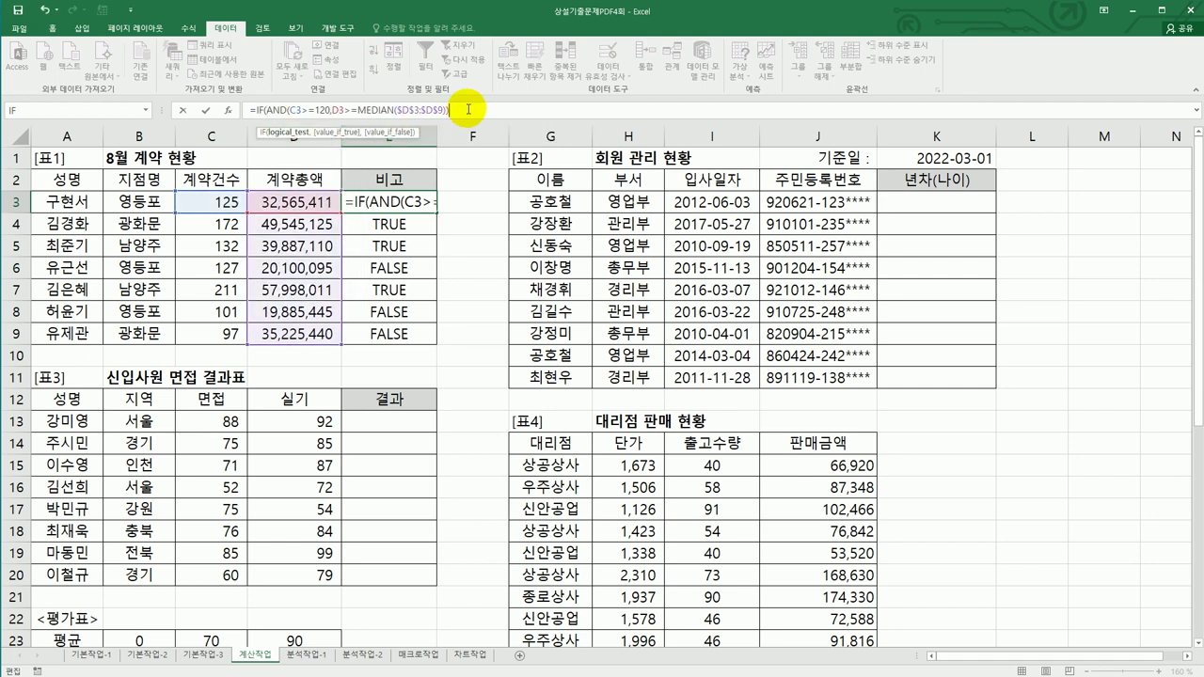
text(,)
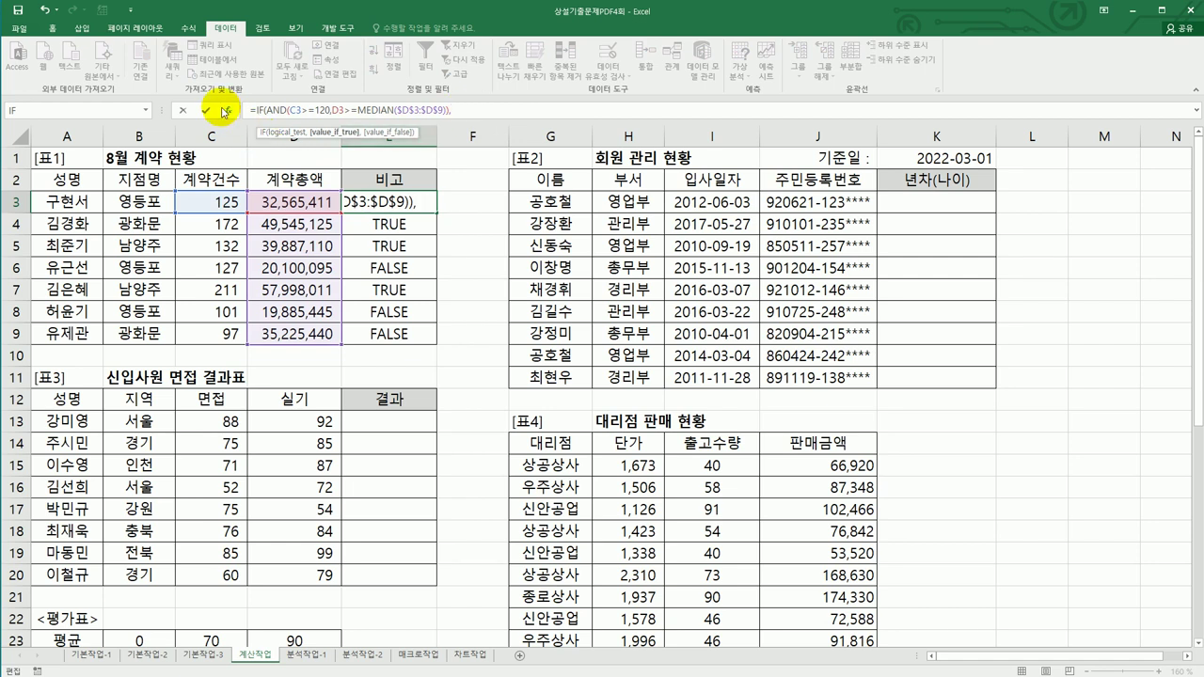
click(228, 113)
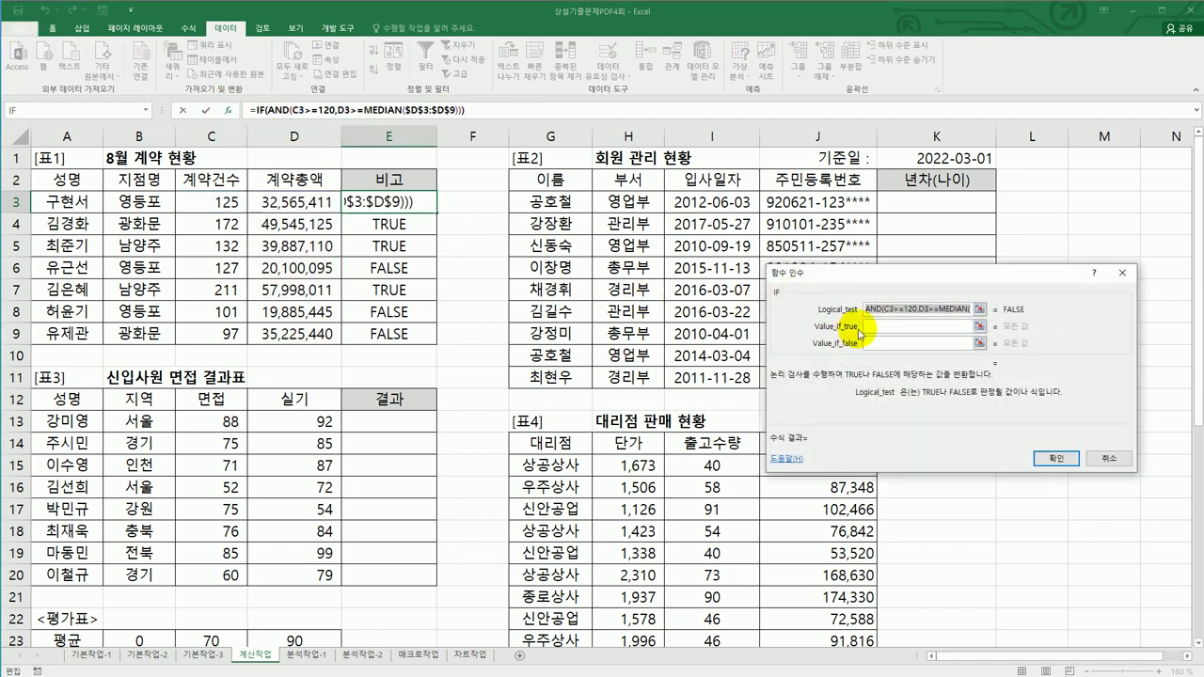
click(869, 327)
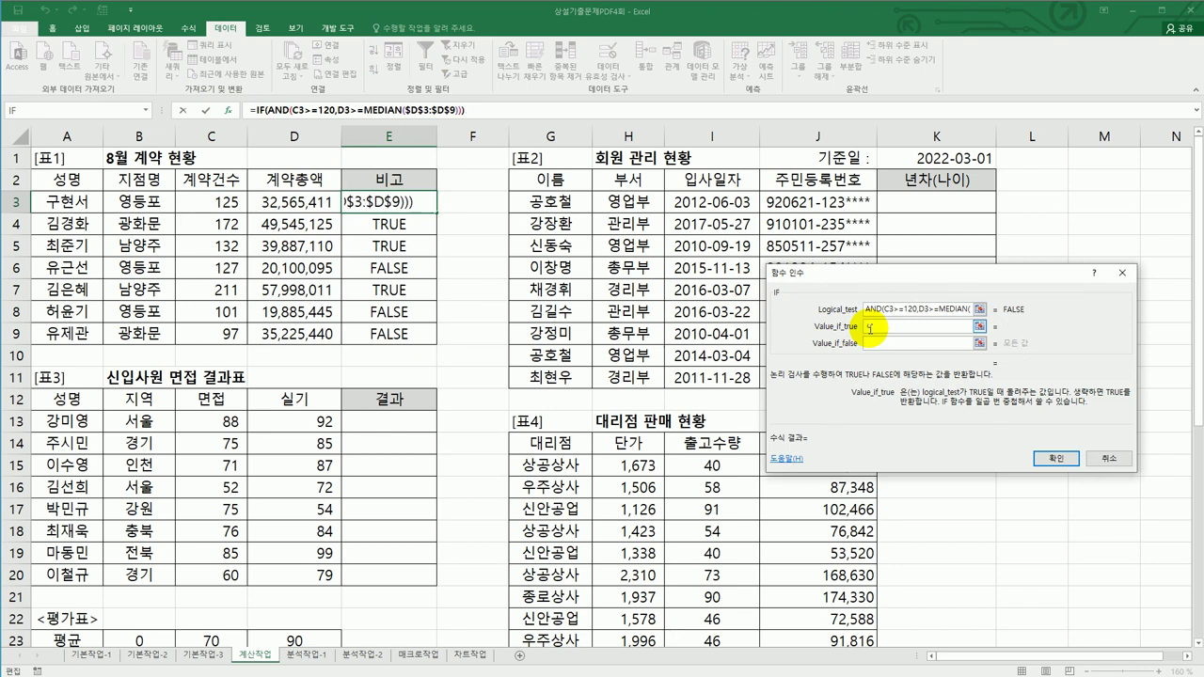
text(우수사원)
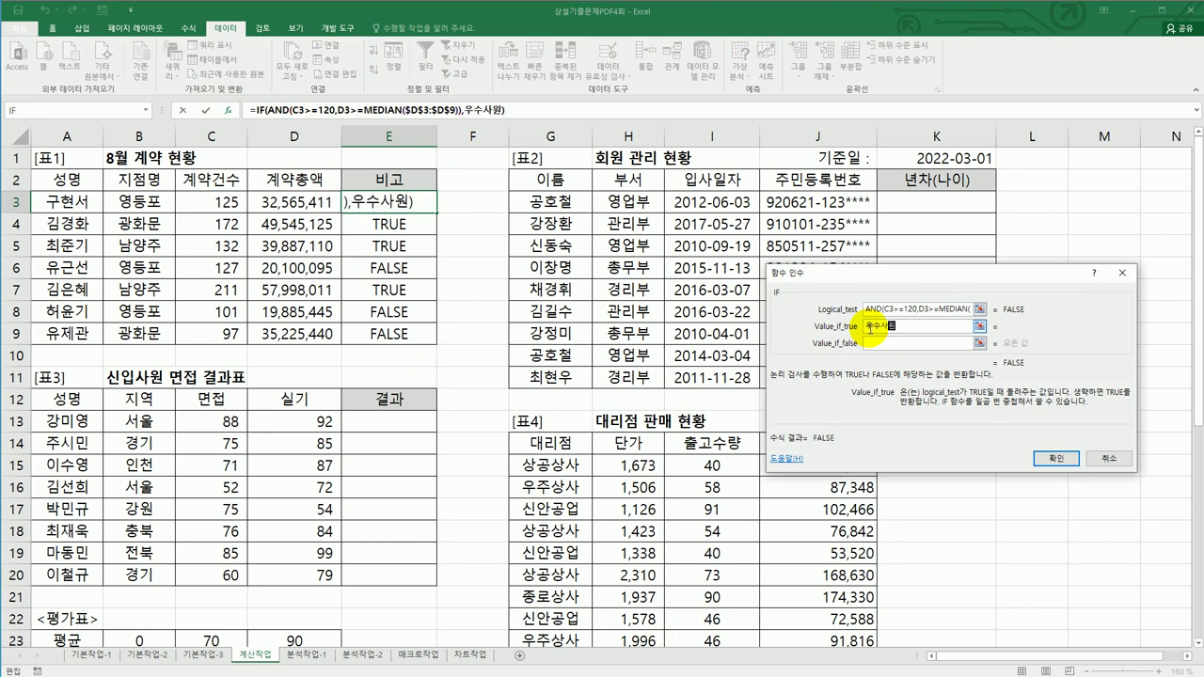
key(Tab)
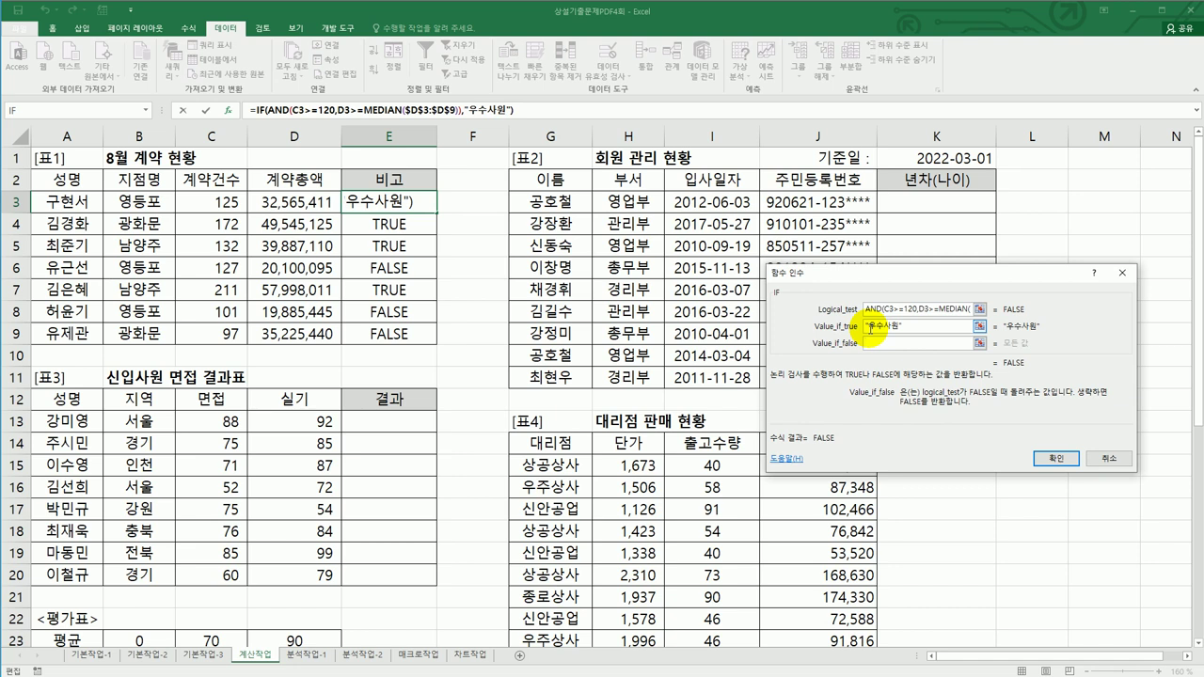
text("")
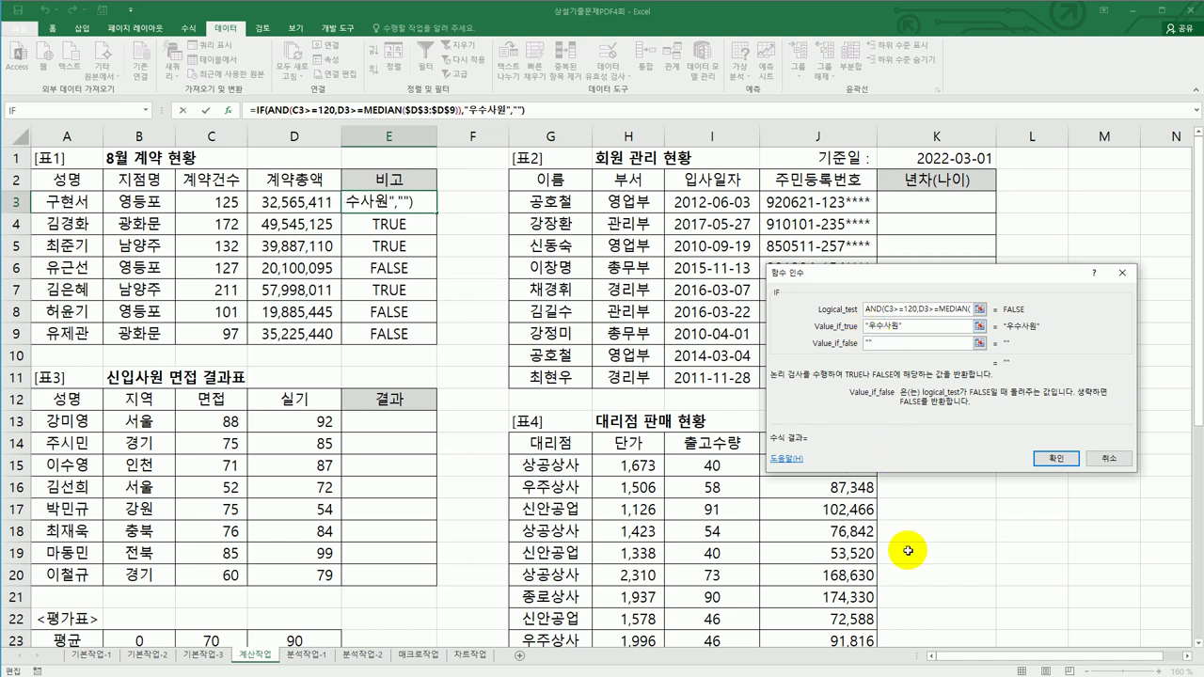
click(1055, 458)
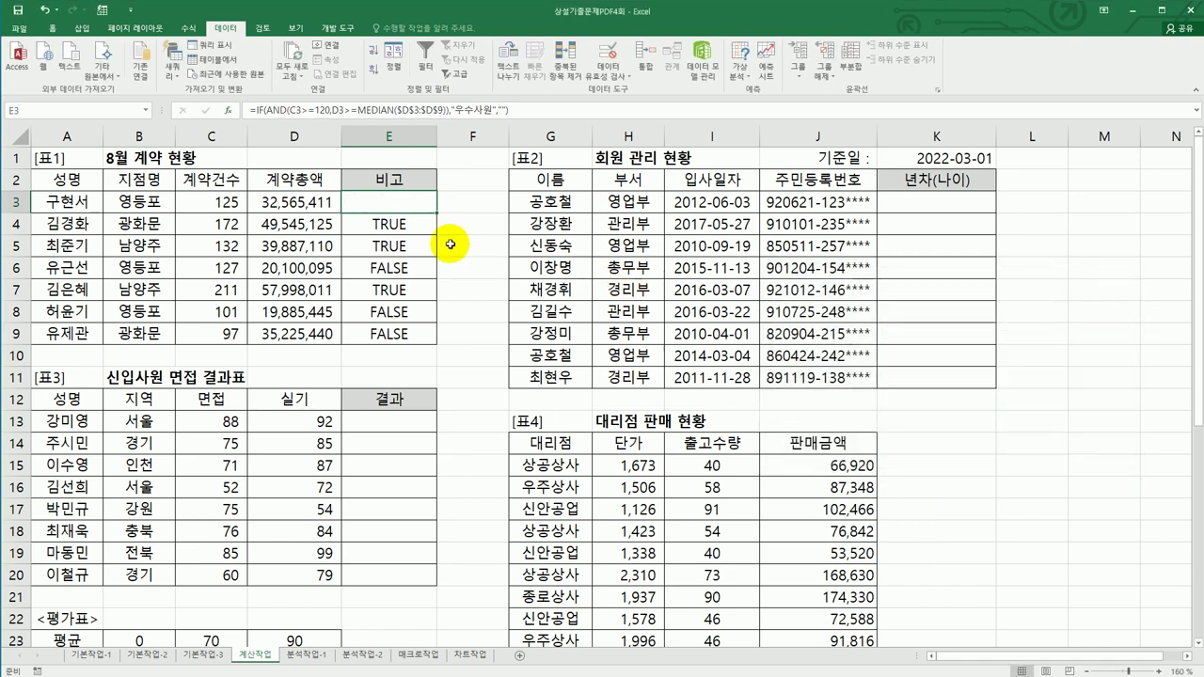
drag(437, 213, 418, 354)
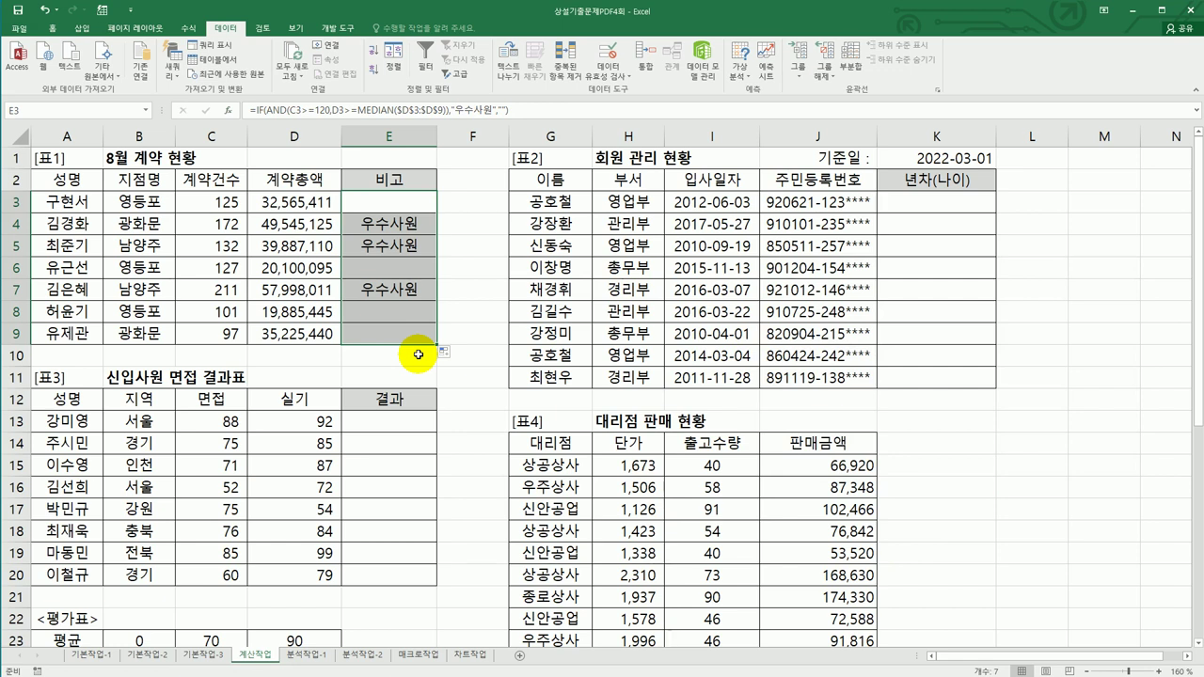
click(926, 161)
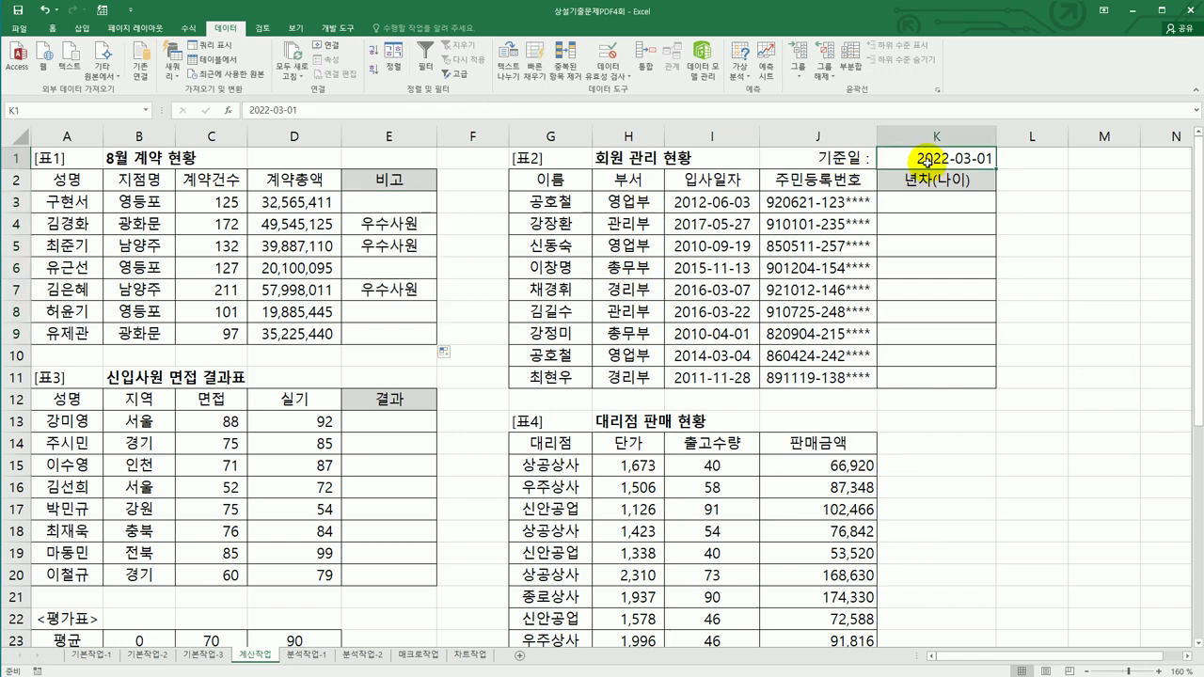
- Check the 기준일 in K1, hire date in I3 and registration number, then select K3
click(743, 200)
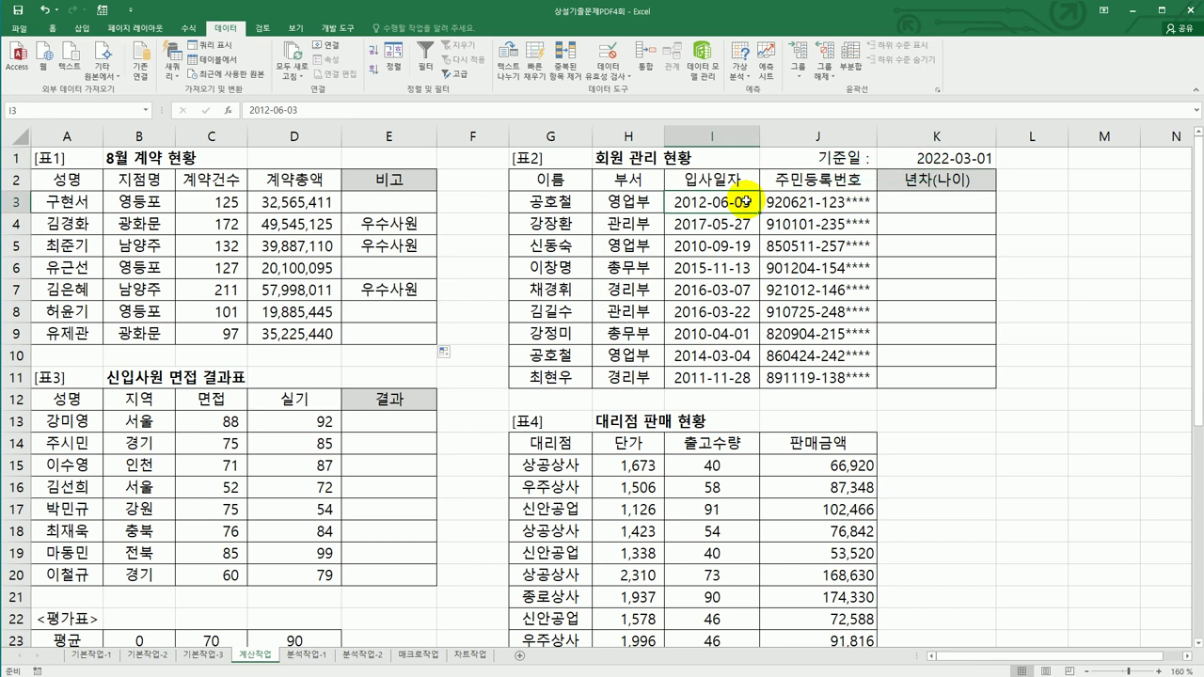
click(781, 200)
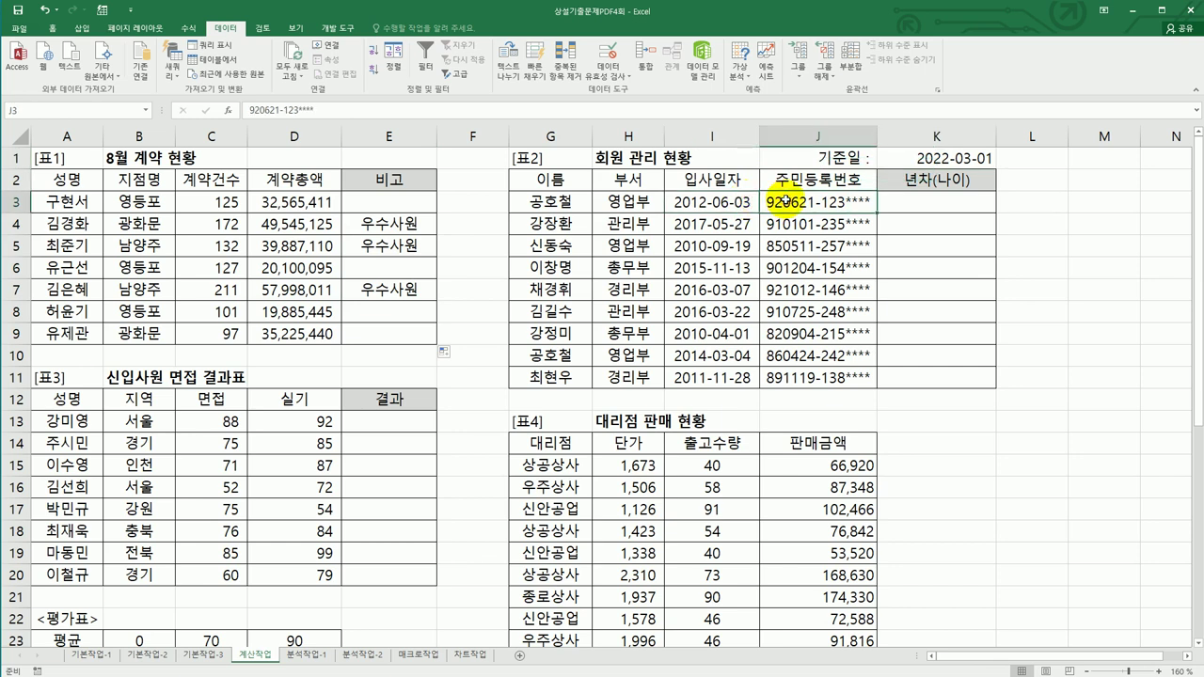
click(930, 199)
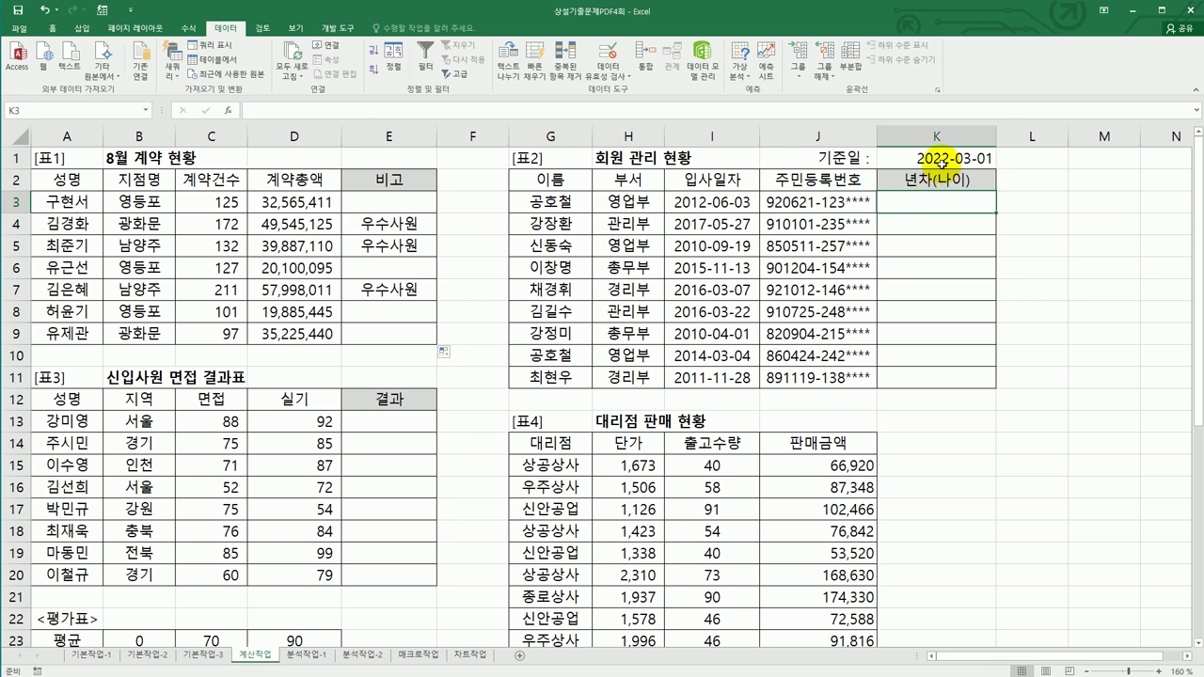
click(940, 161)
click(736, 203)
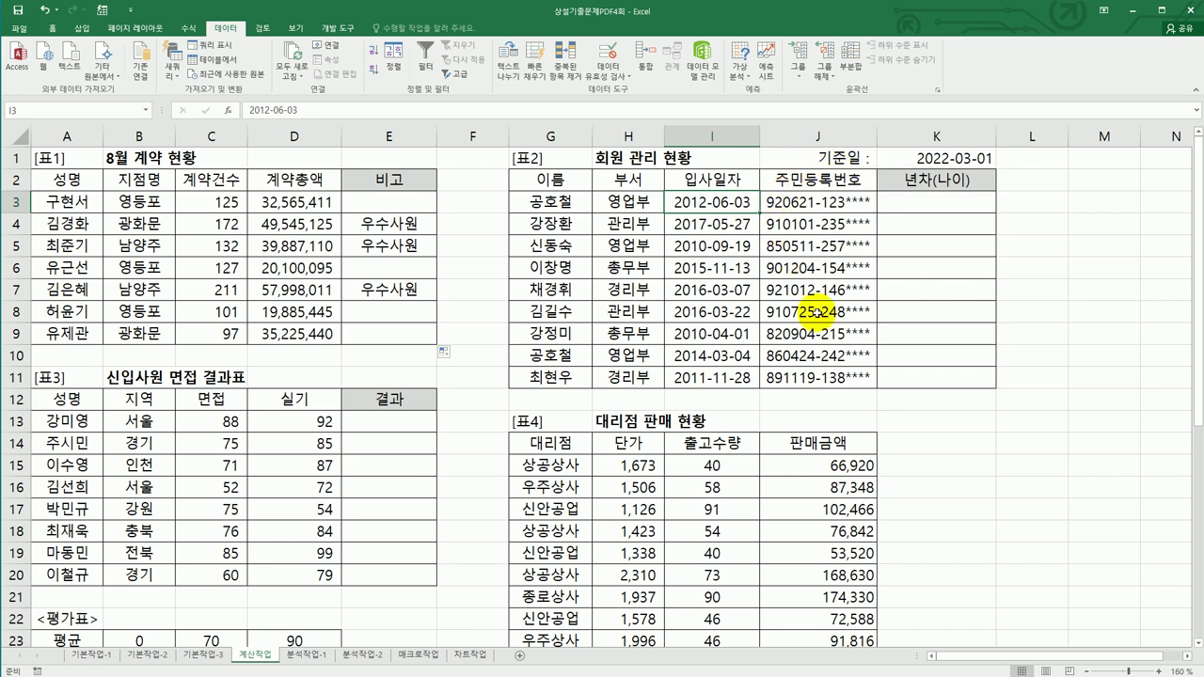
click(943, 209)
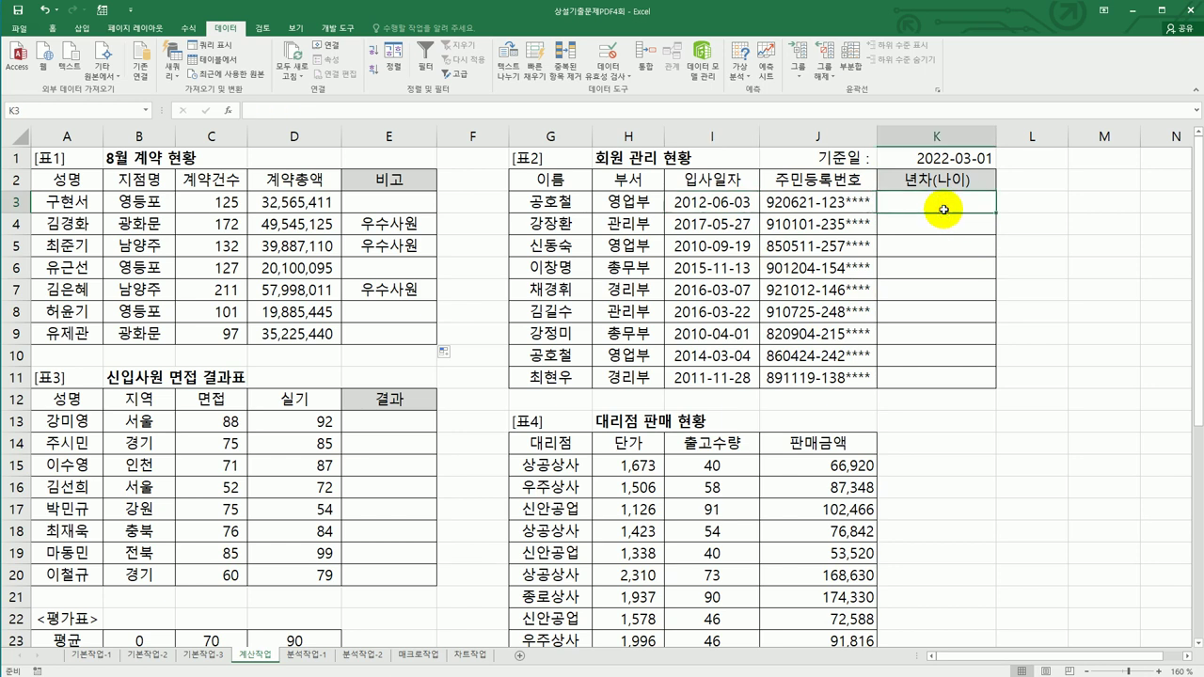
- Enter =YEAR($K$1)-YEAR(I3)&"년차(" in K3
text(=)
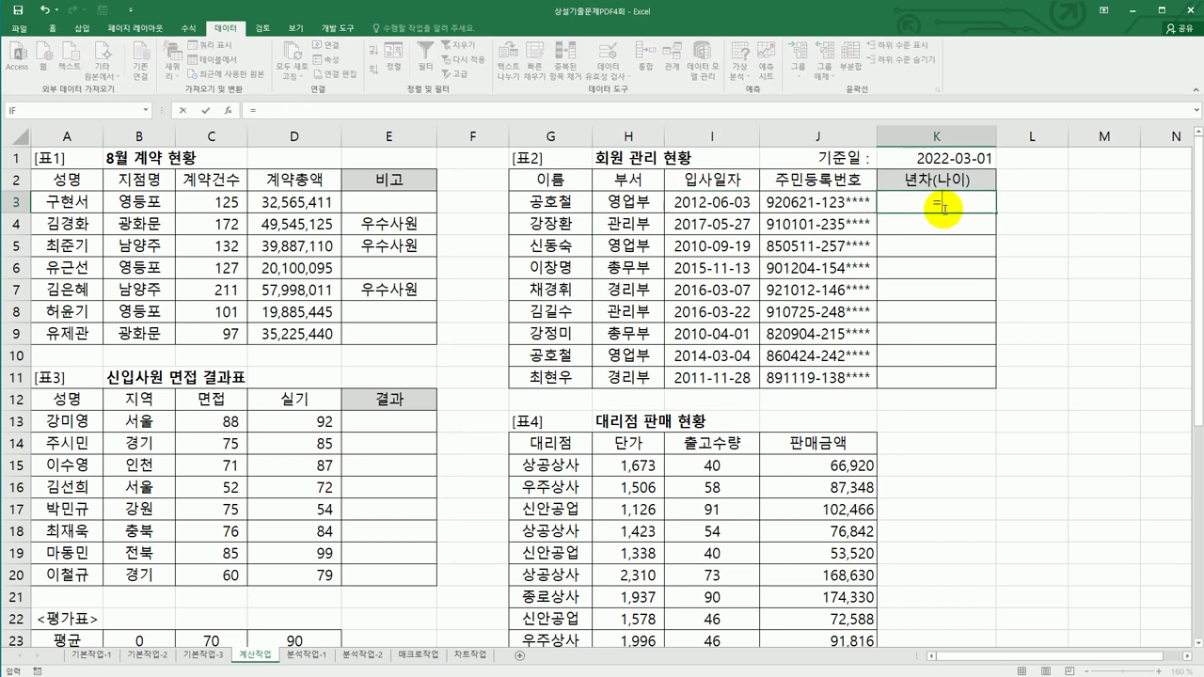
text(ㅆ)
key(BackSpace)
text(y)
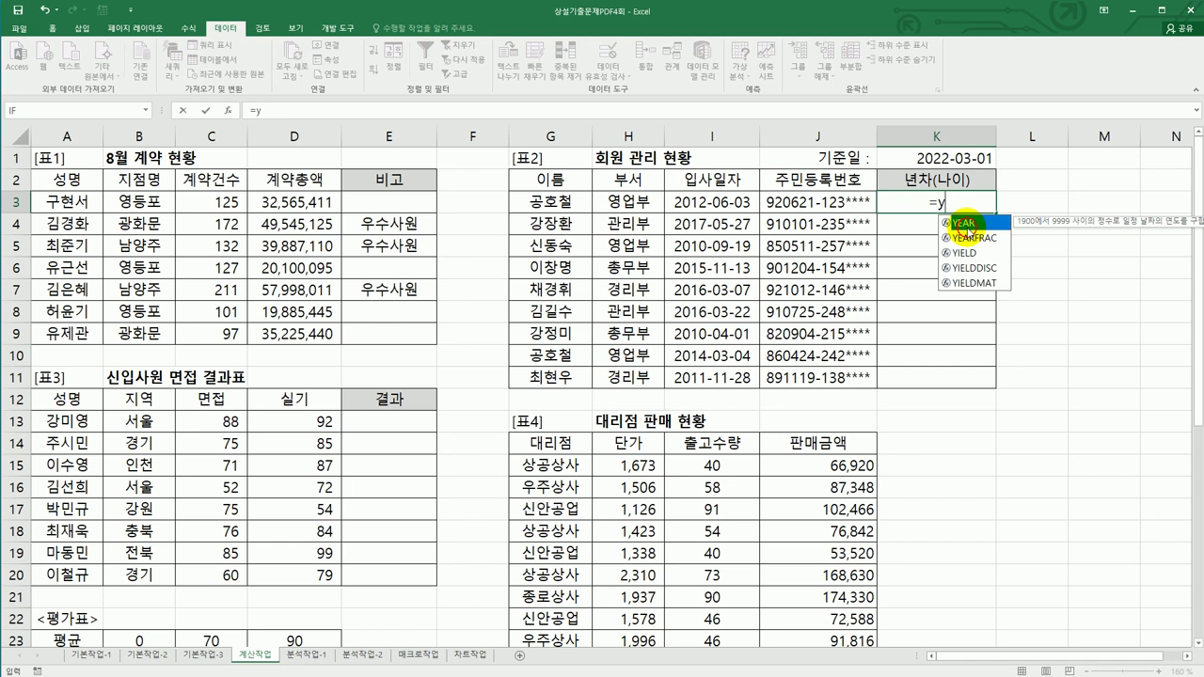
double_click(966, 224)
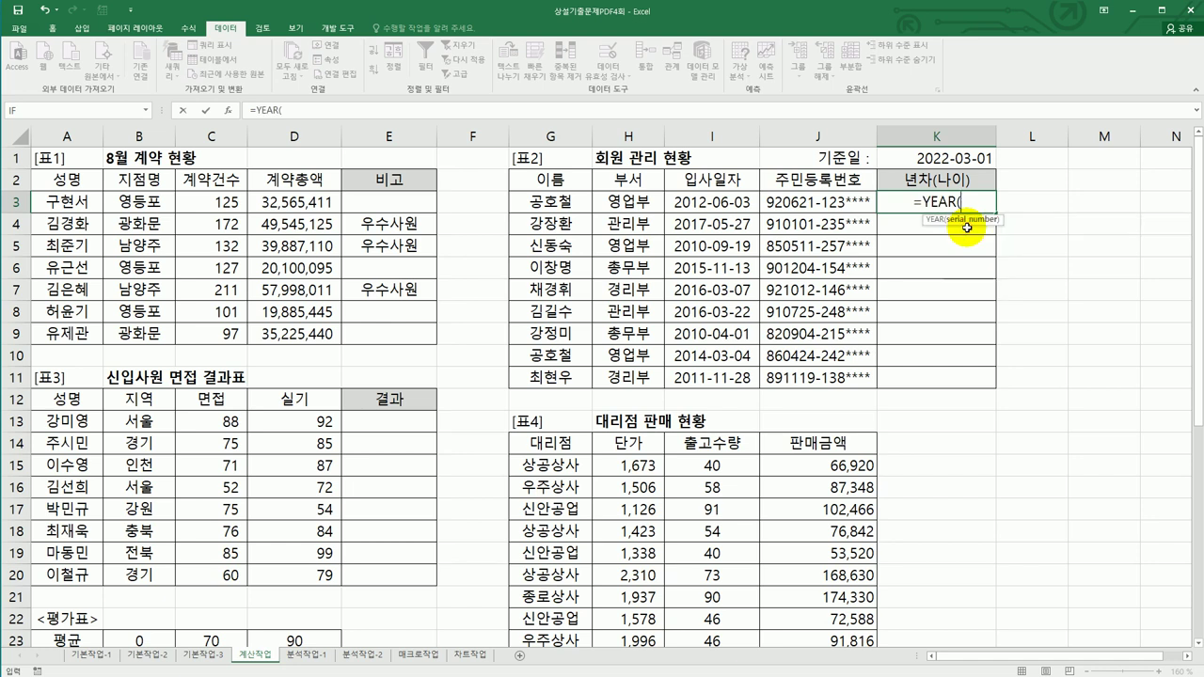
click(947, 155)
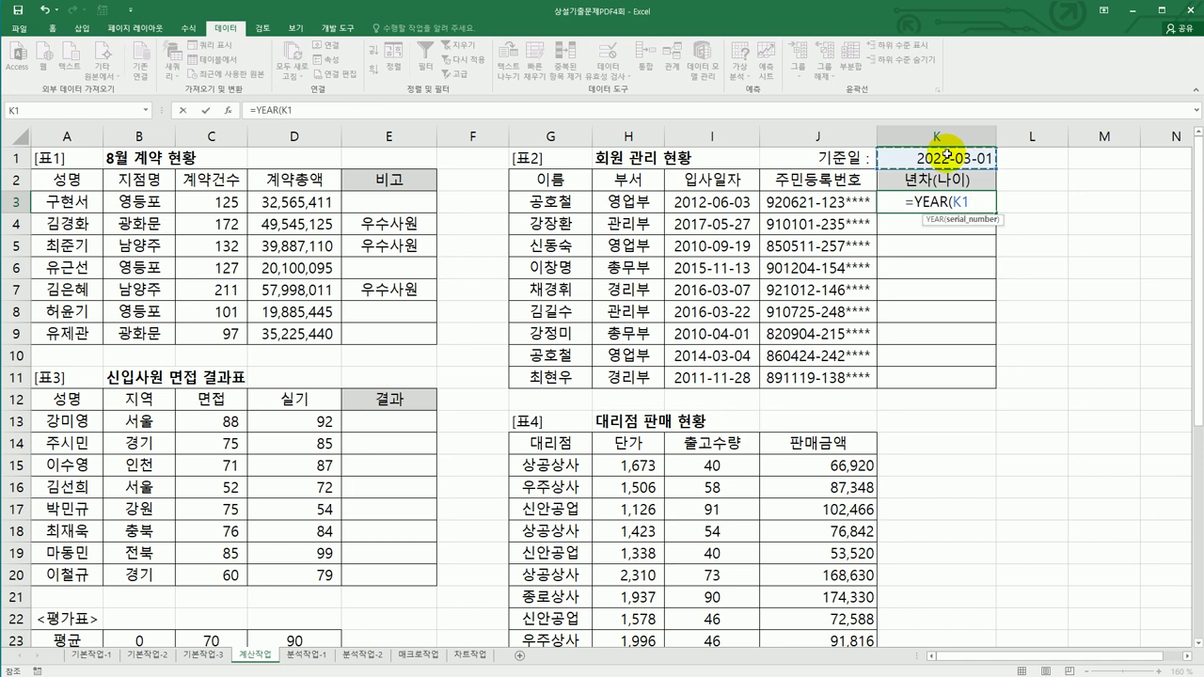
key(F4)
text()-)
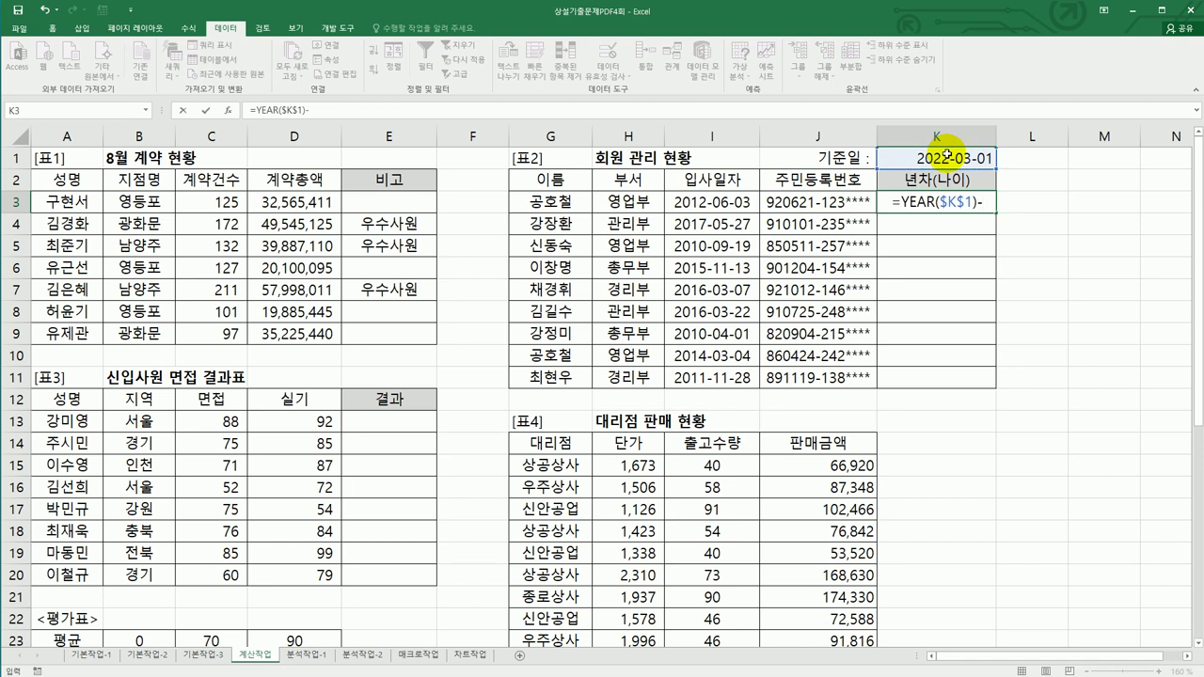
text(y)
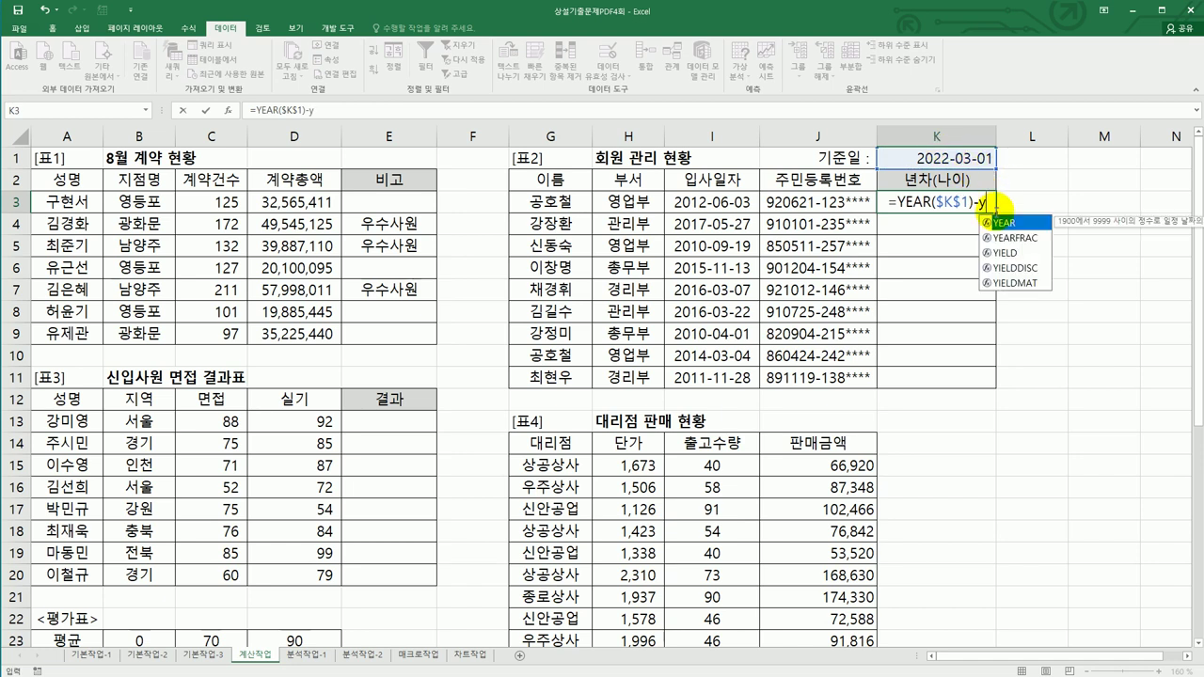
double_click(1035, 226)
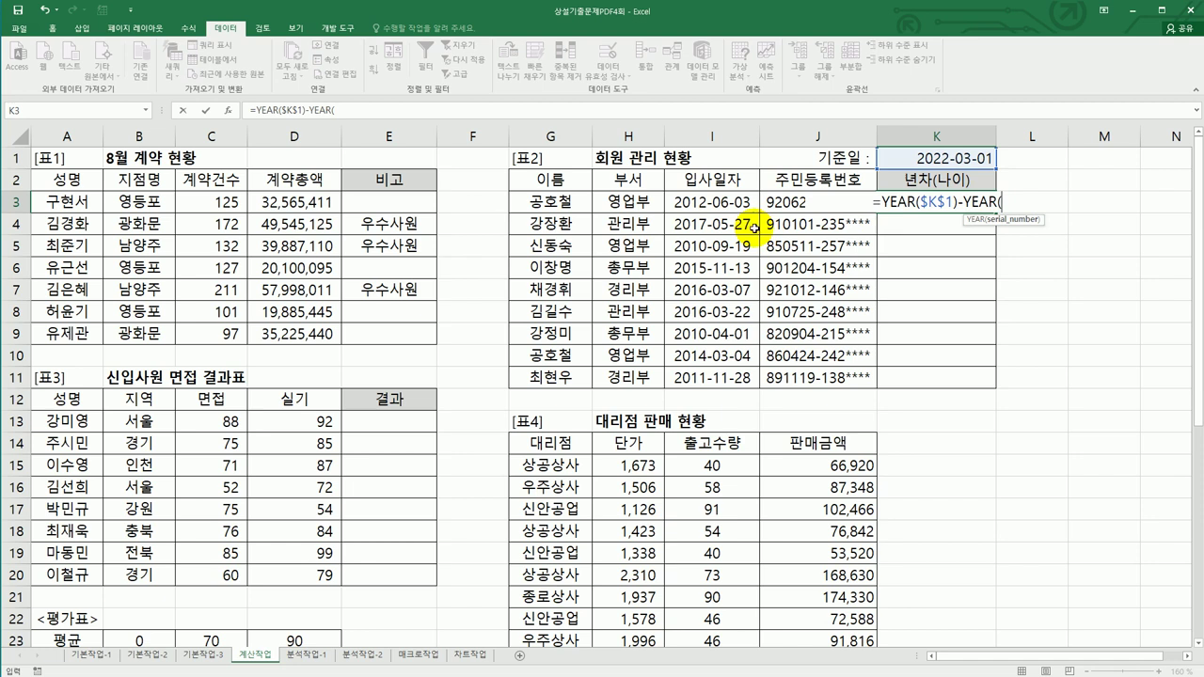
click(724, 202)
text())
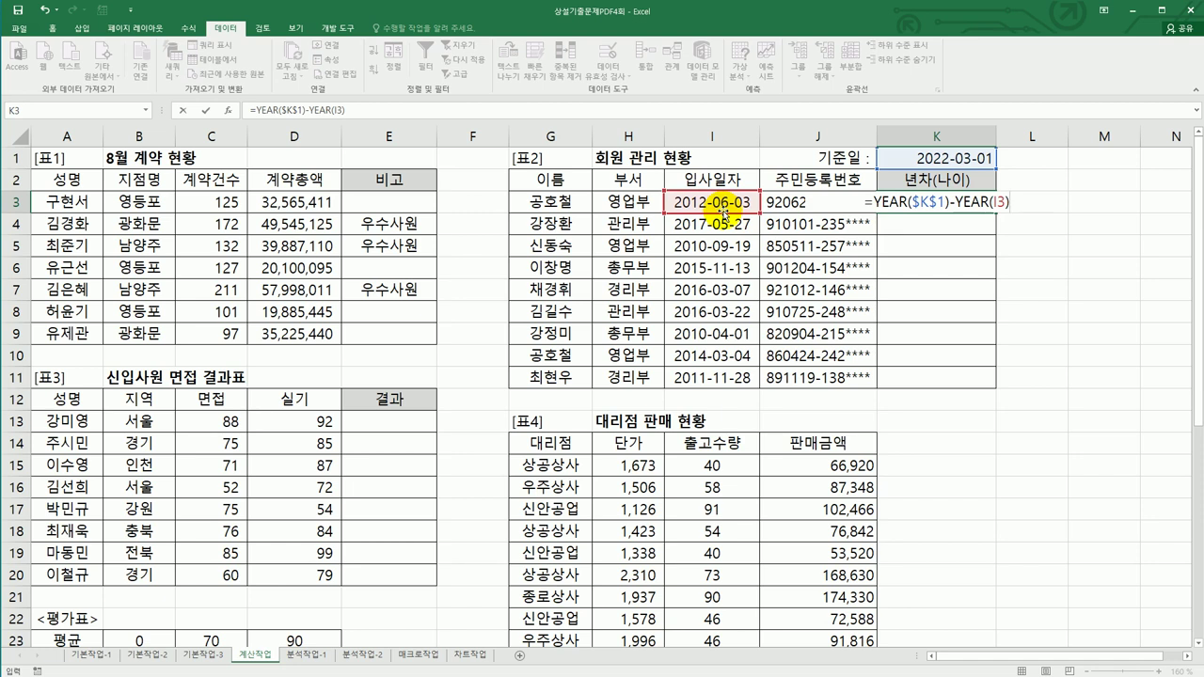
text(&)
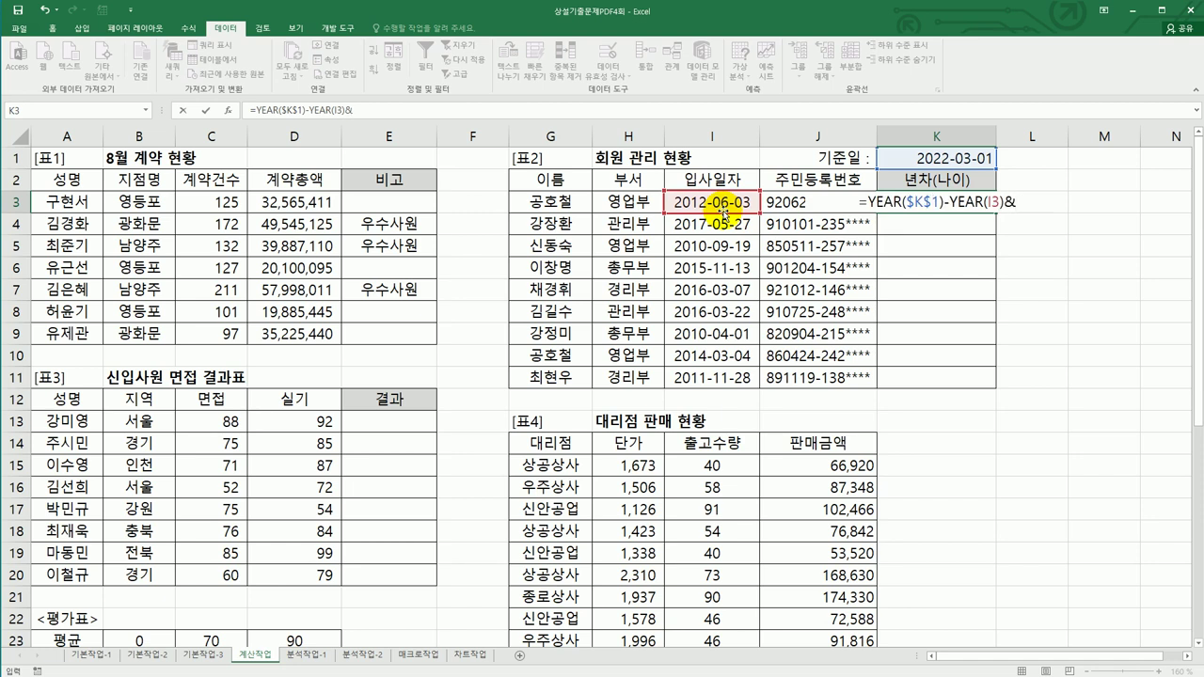
text("년)
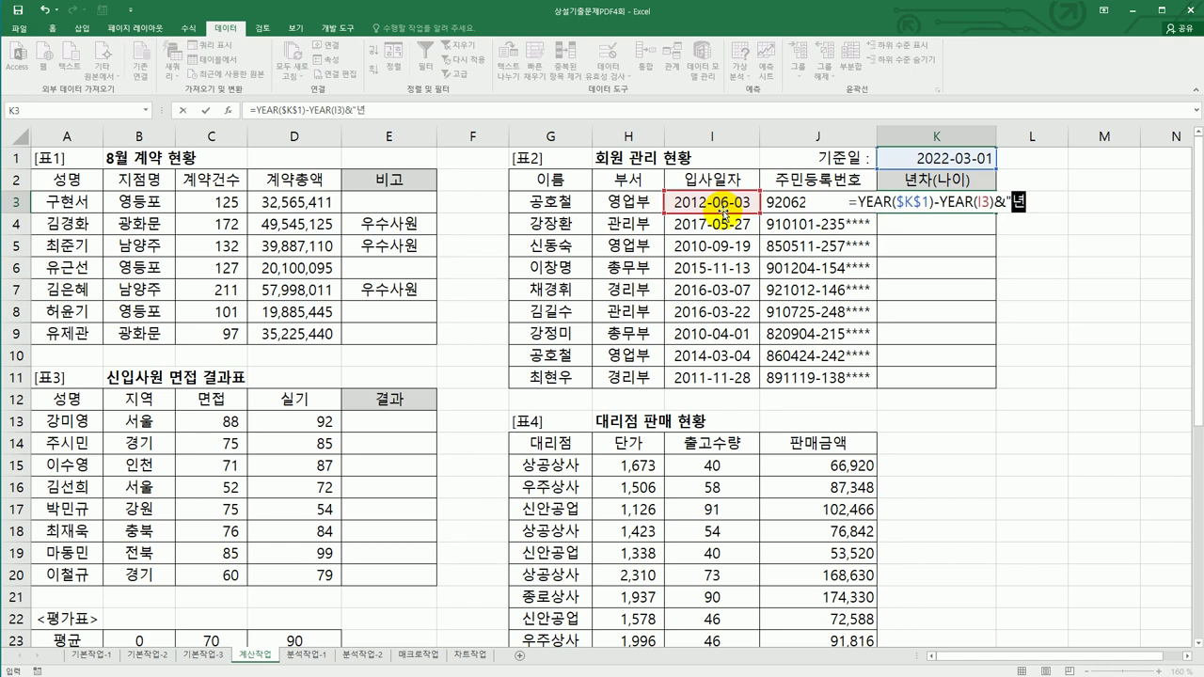
text(차(")
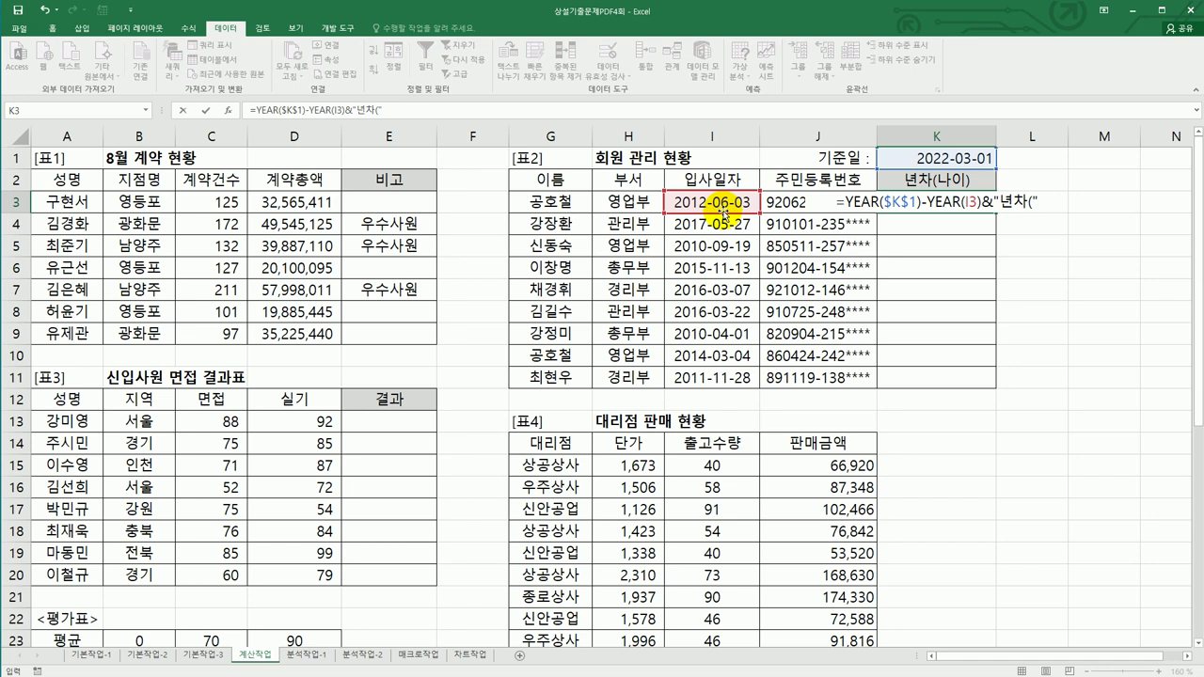
key(Return)
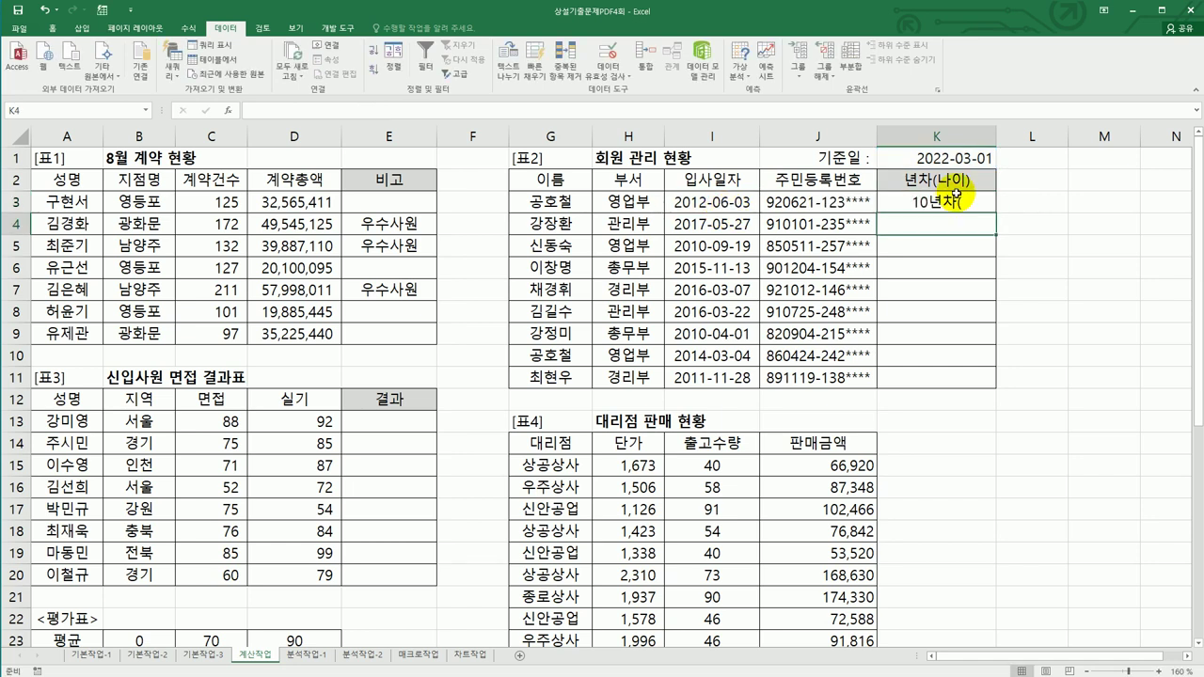
- Append &YEAR($K$1) to K3's years-of-service formula
click(967, 202)
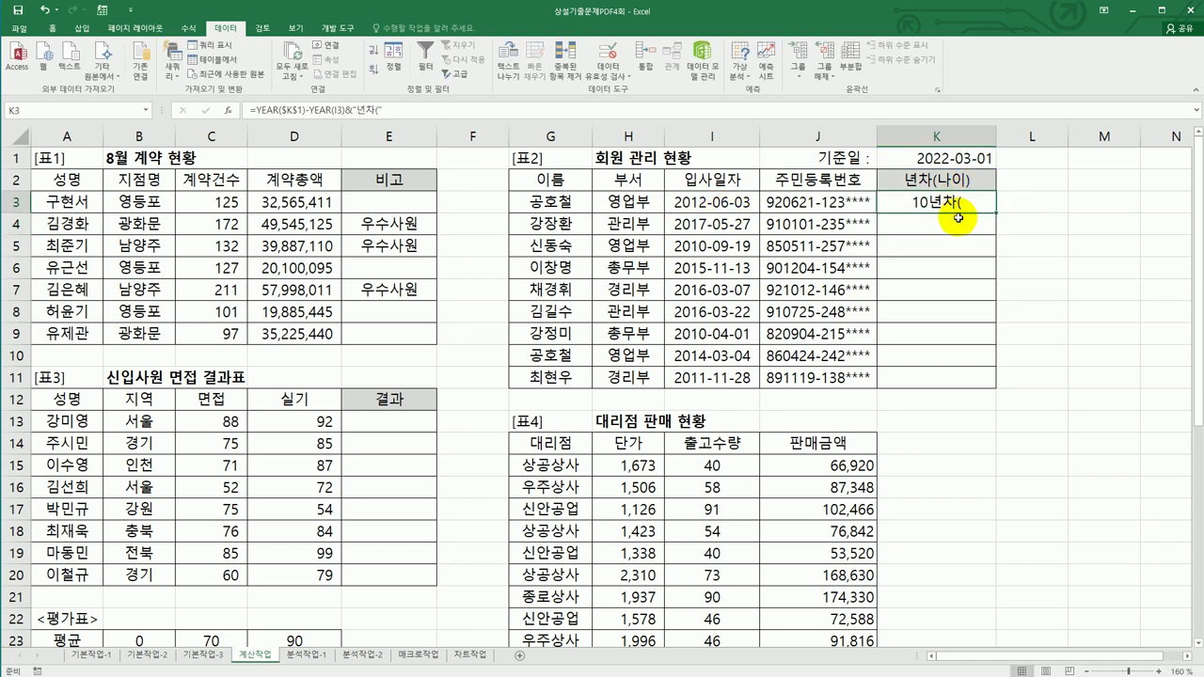
double_click(967, 202)
click(1057, 202)
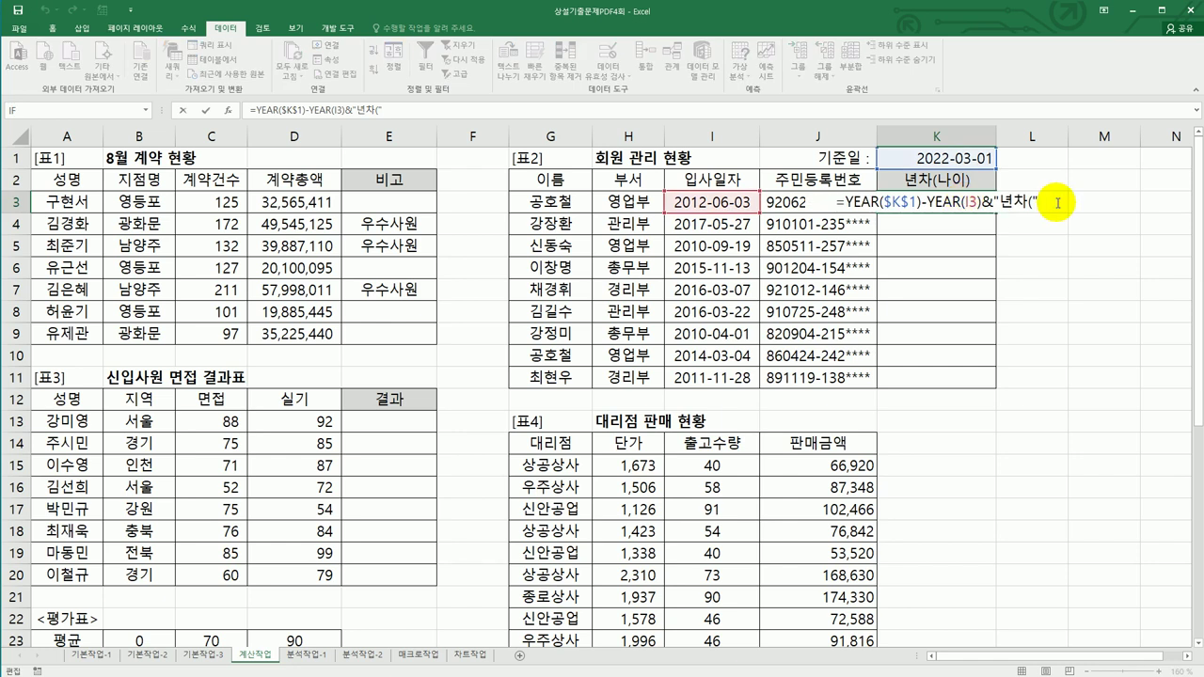
text(&)
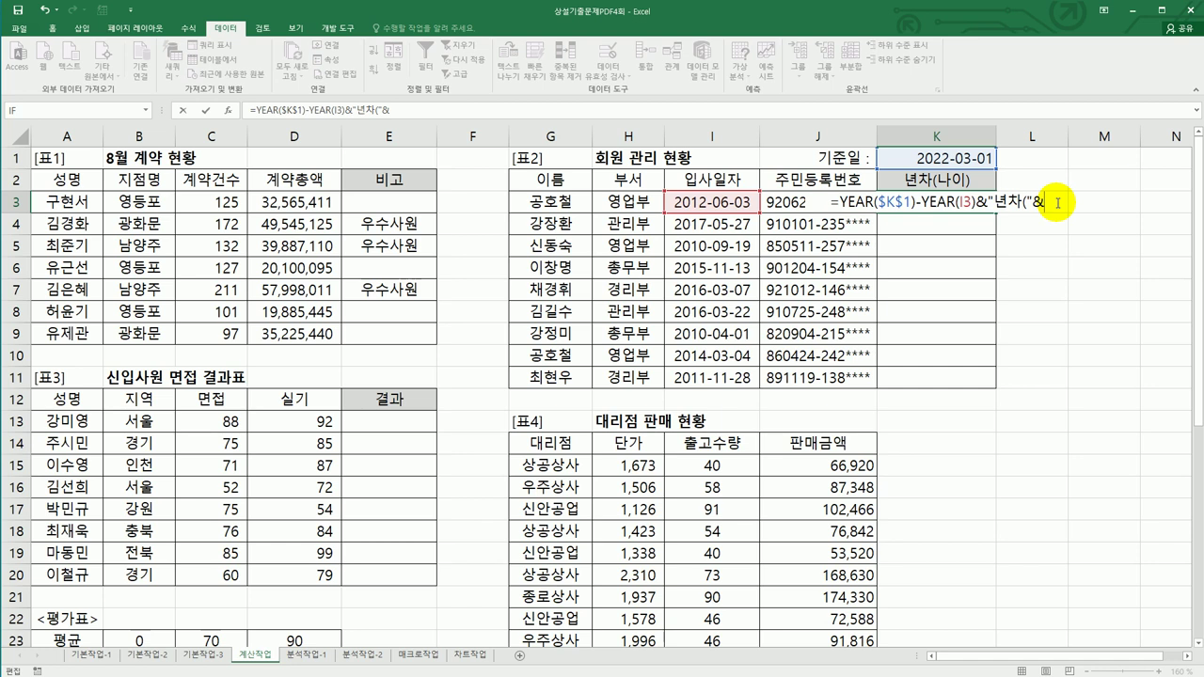
text(ㅍ)
key(BackSpace)
text(y)
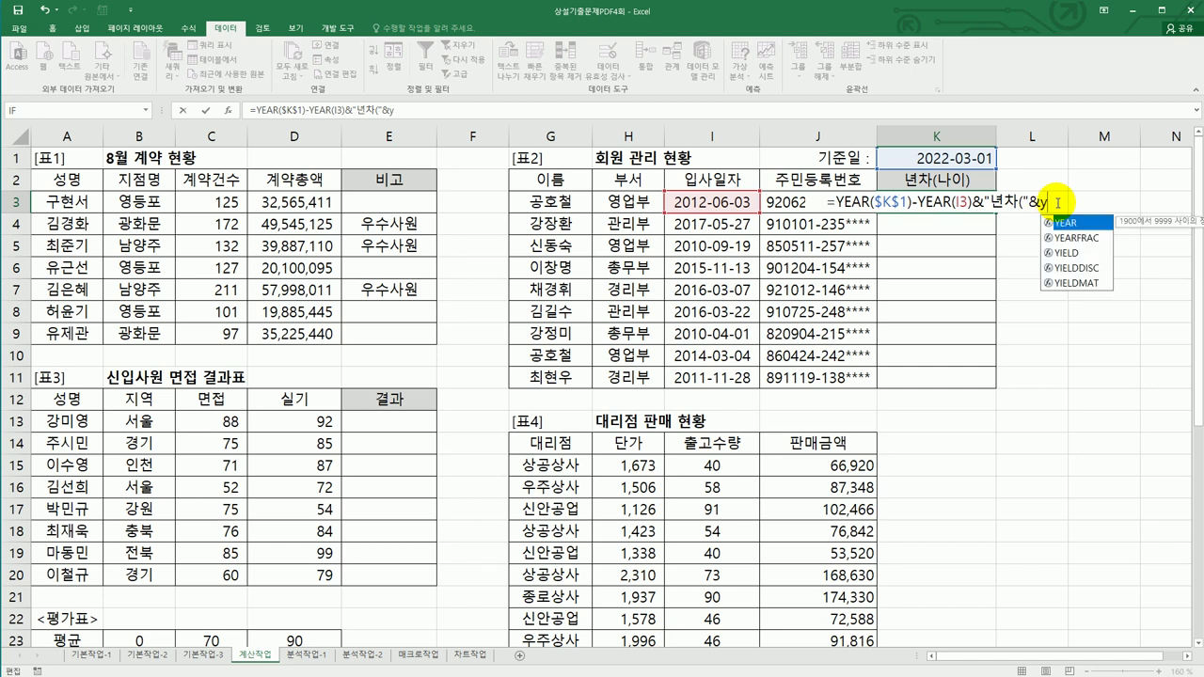
key(Tab)
click(962, 158)
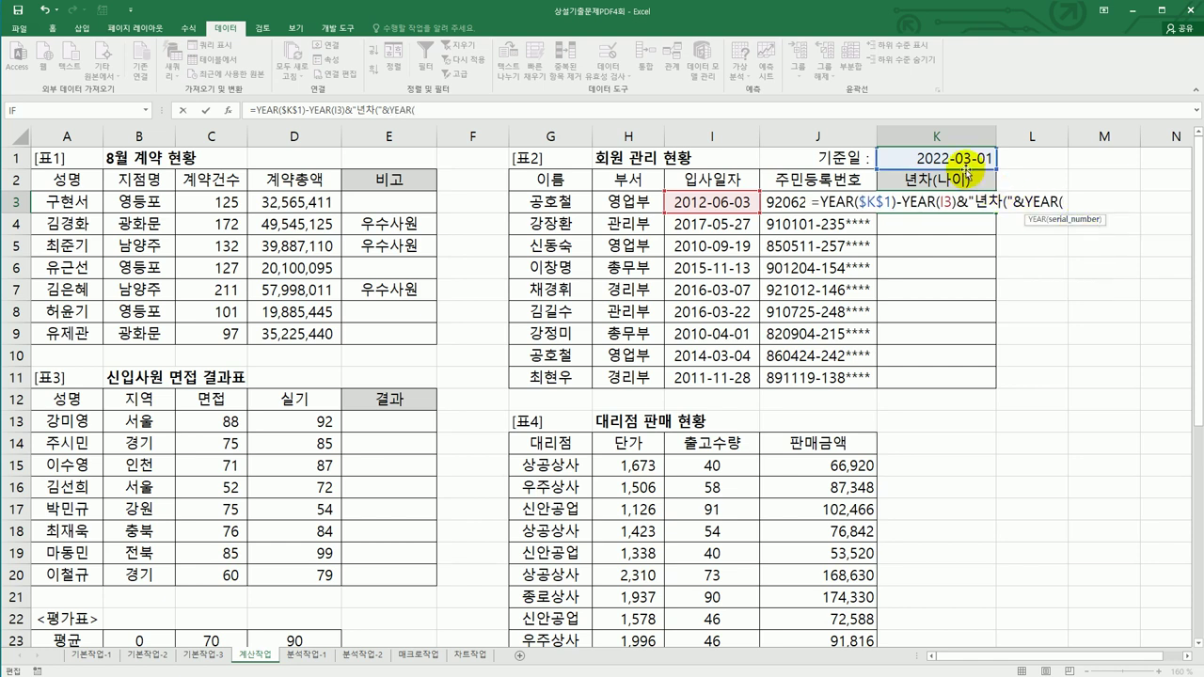
key(F4)
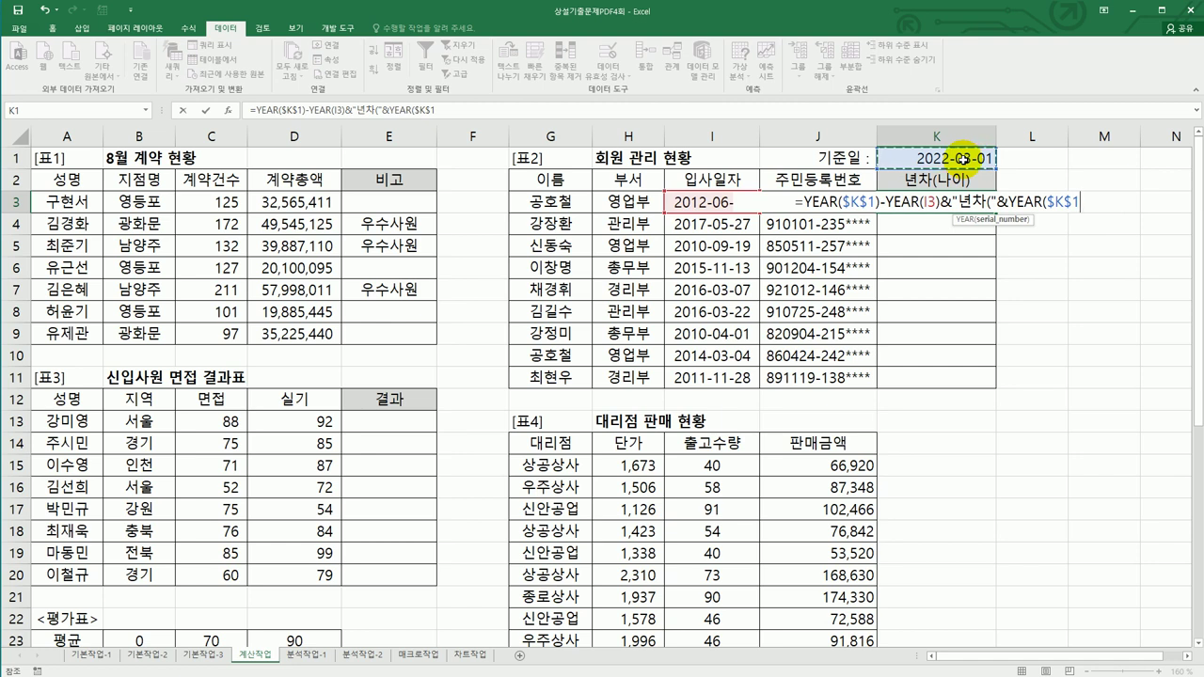
- Subtract (1900+LEFT(J3,2)) to add the age, making K3 read 10년차(30
text())
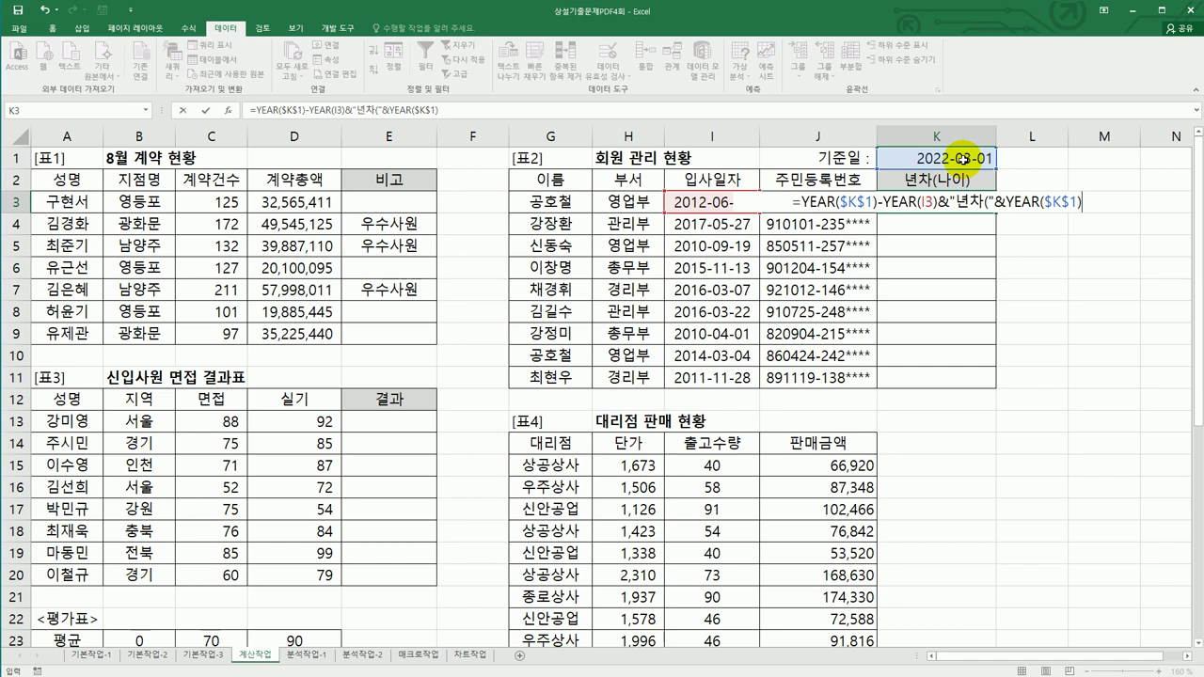
text(-()
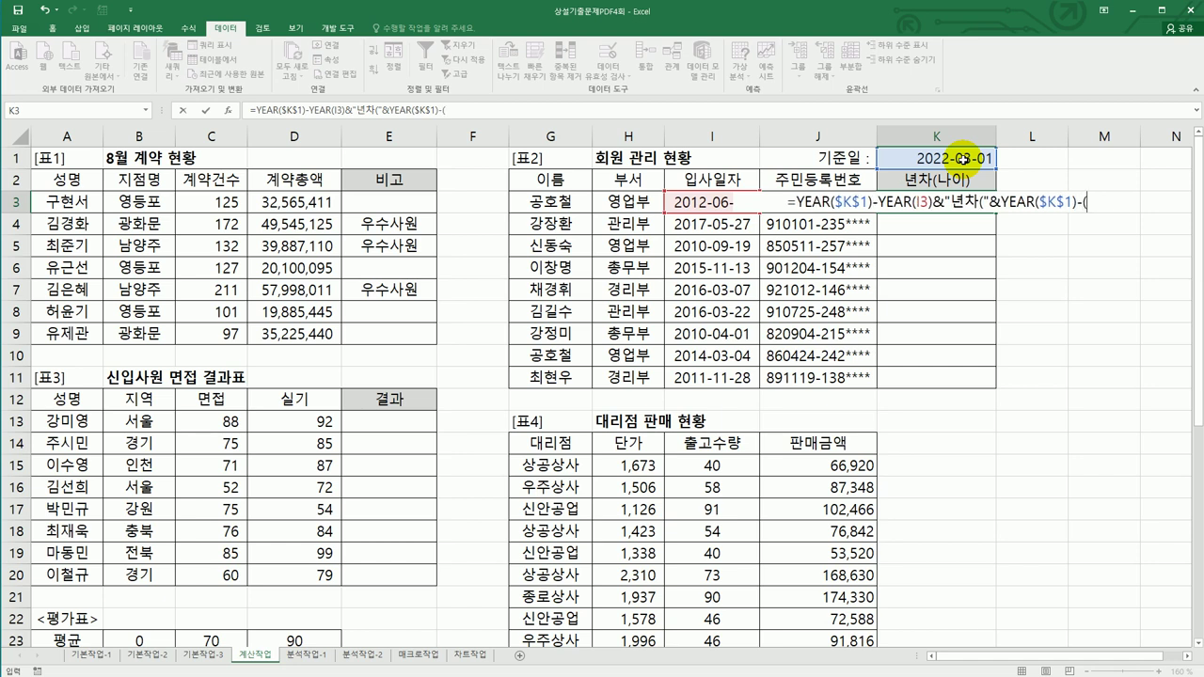
text(1900)
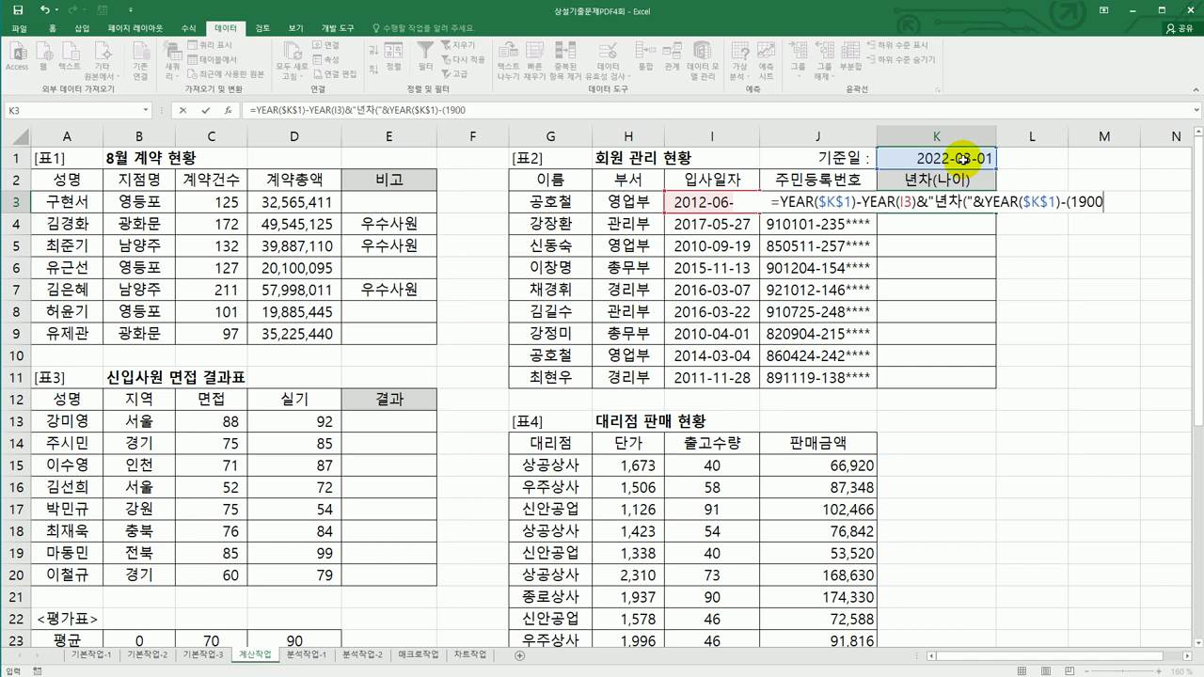
text(+)
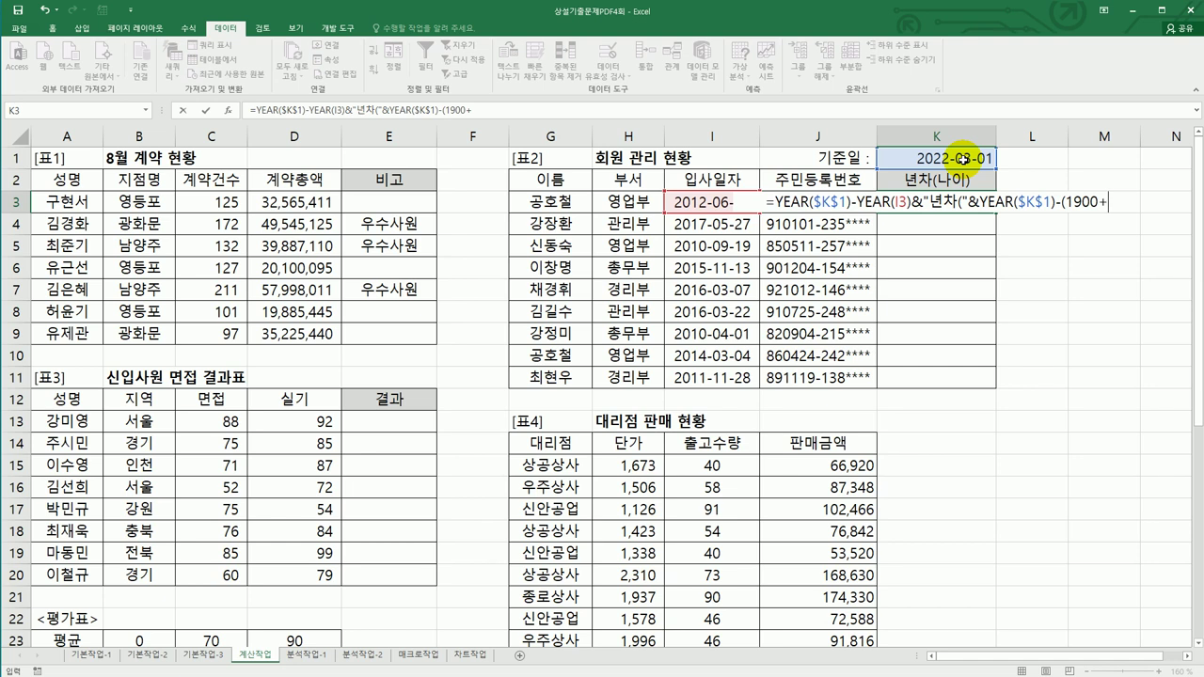
text(le)
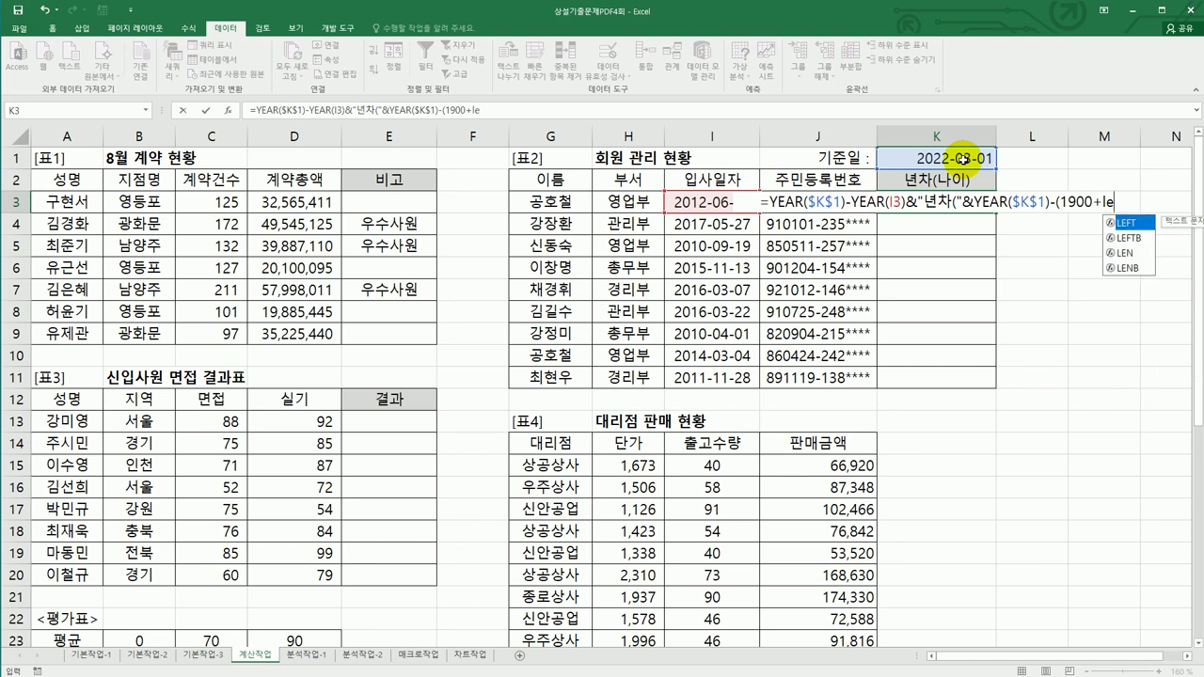
double_click(1137, 223)
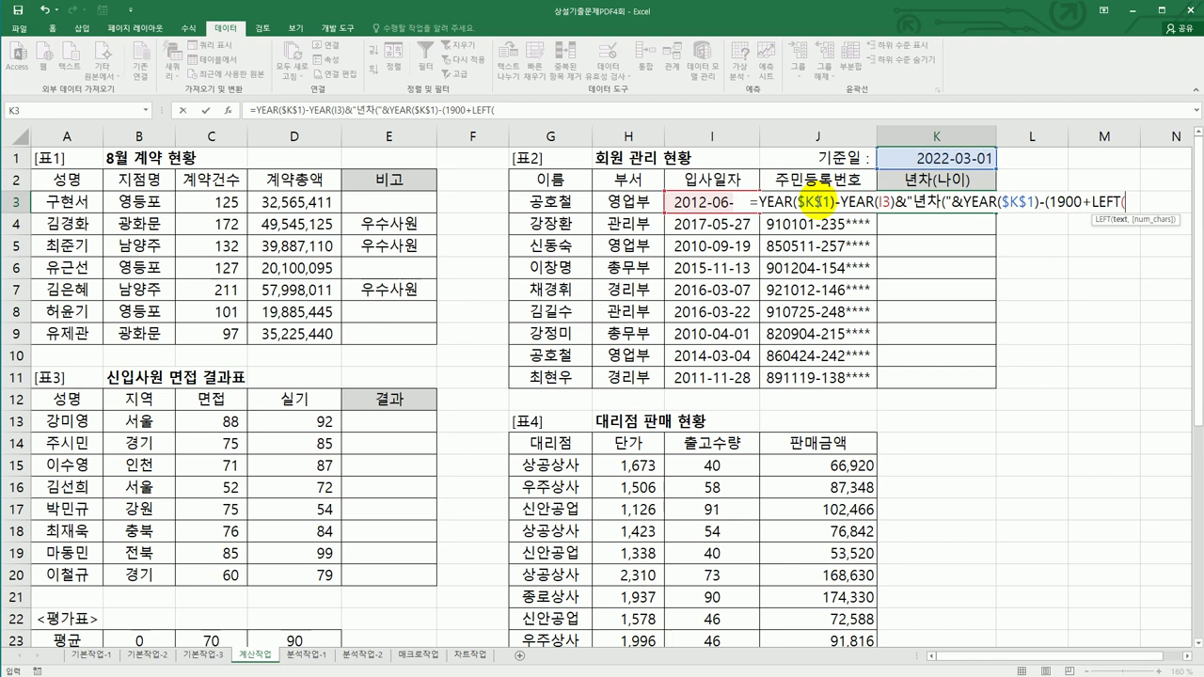
click(806, 199)
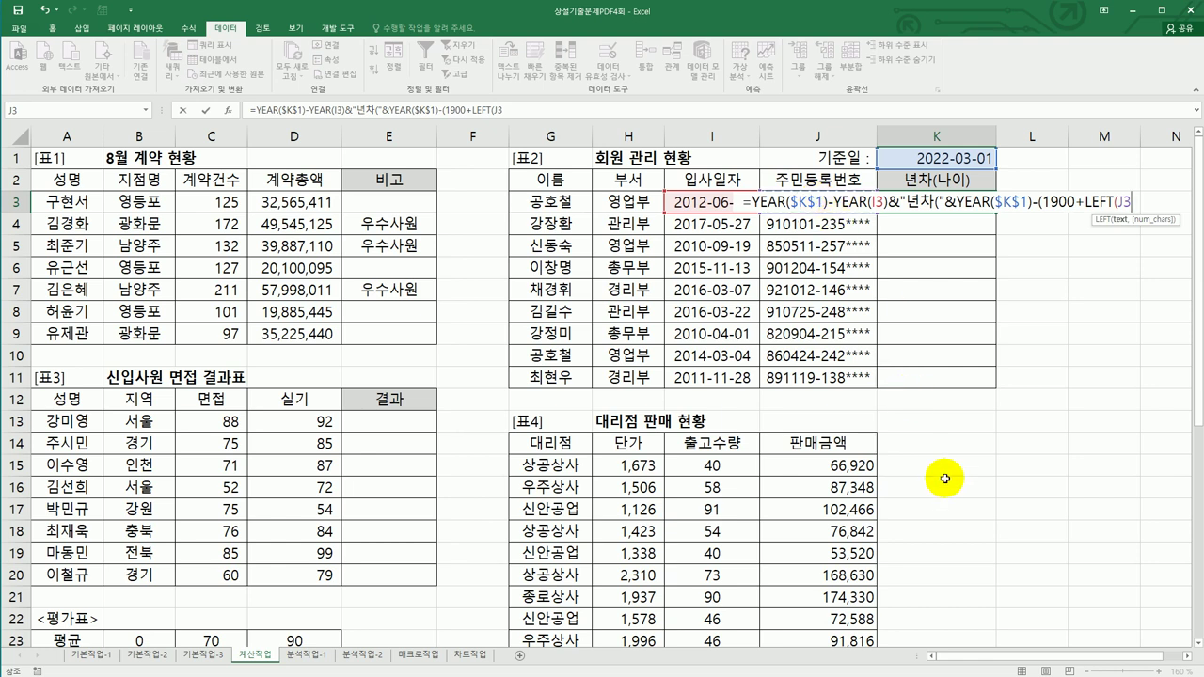
text(,2)
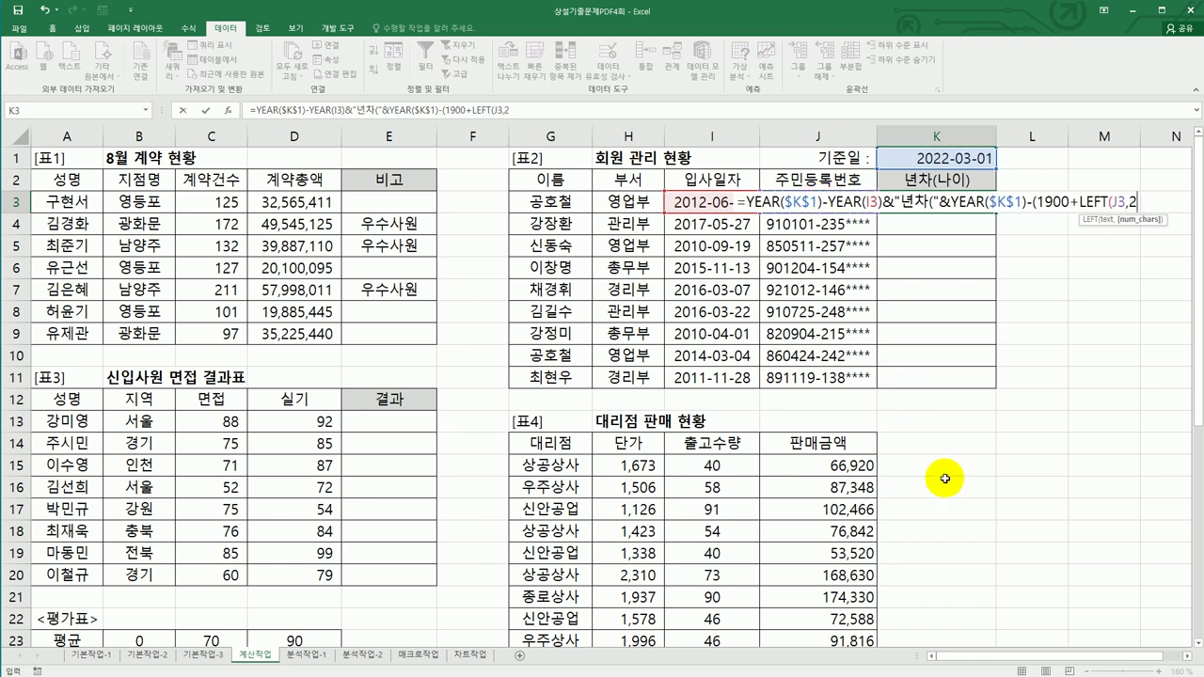
text()))
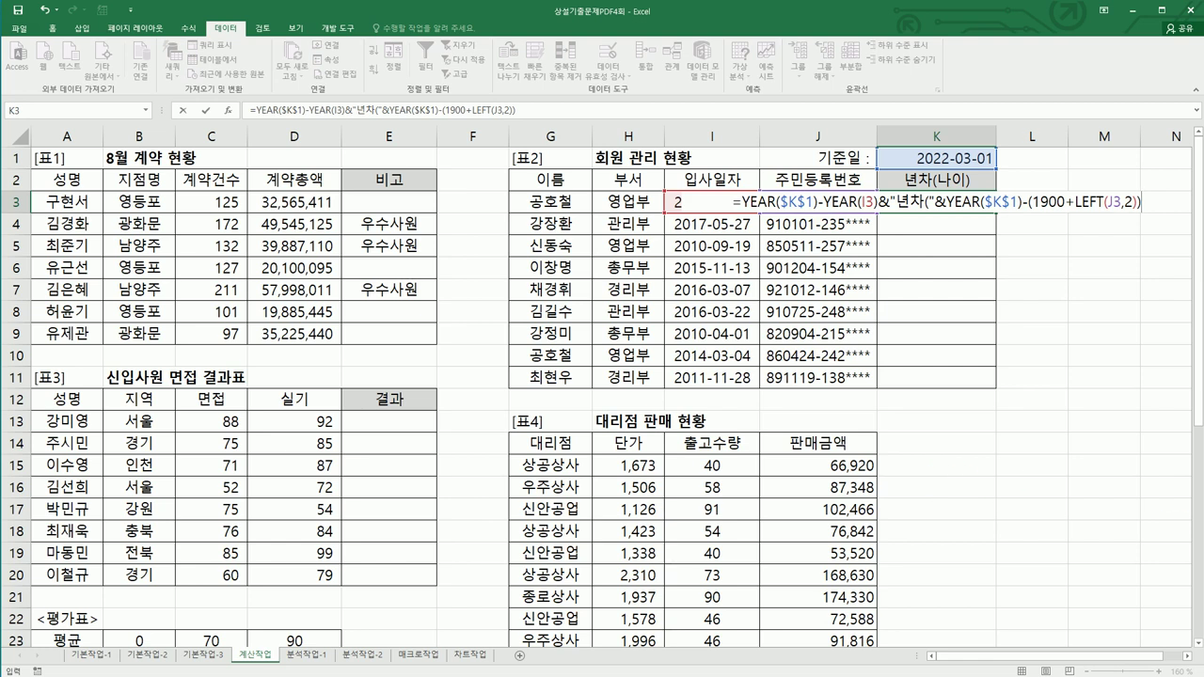
key(Return)
click(979, 208)
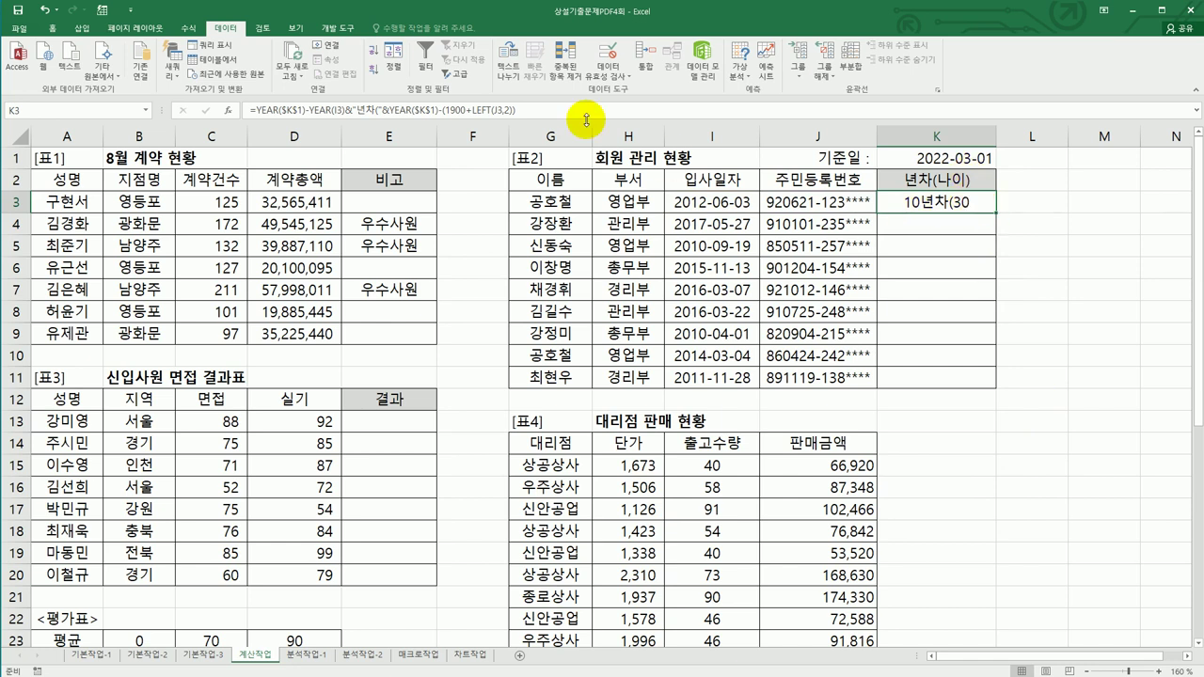
- Close K3's formula with &")" and fill it down to K11
click(583, 115)
text(&)
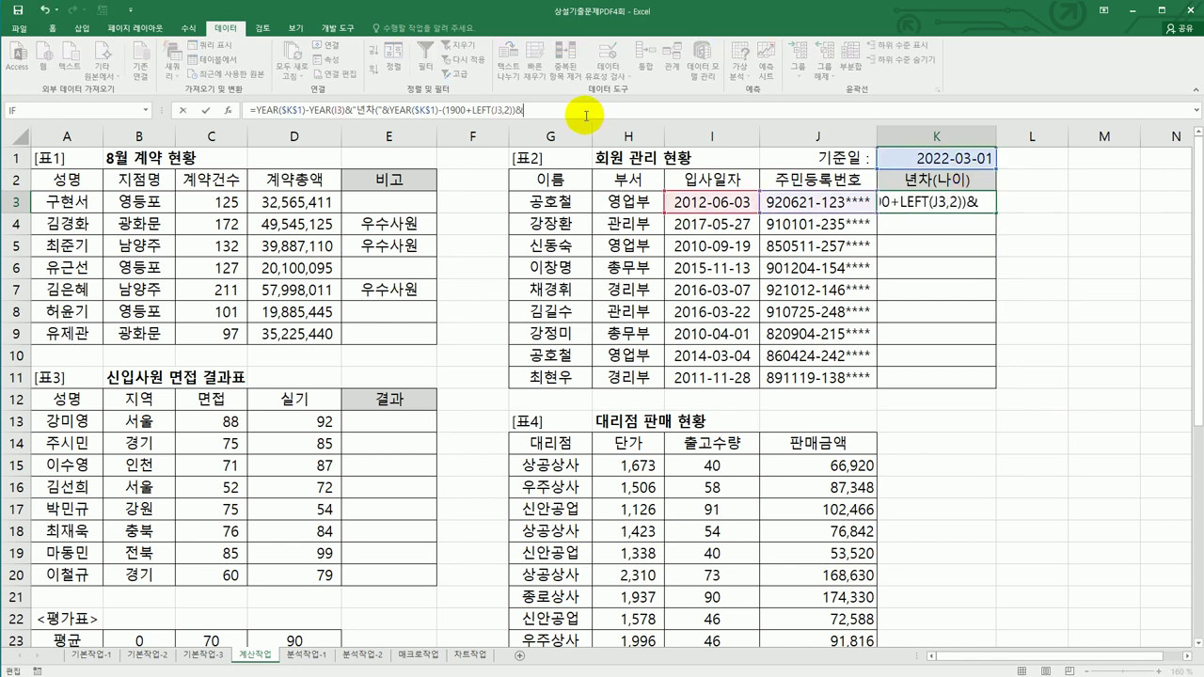
text("))
key(Return)
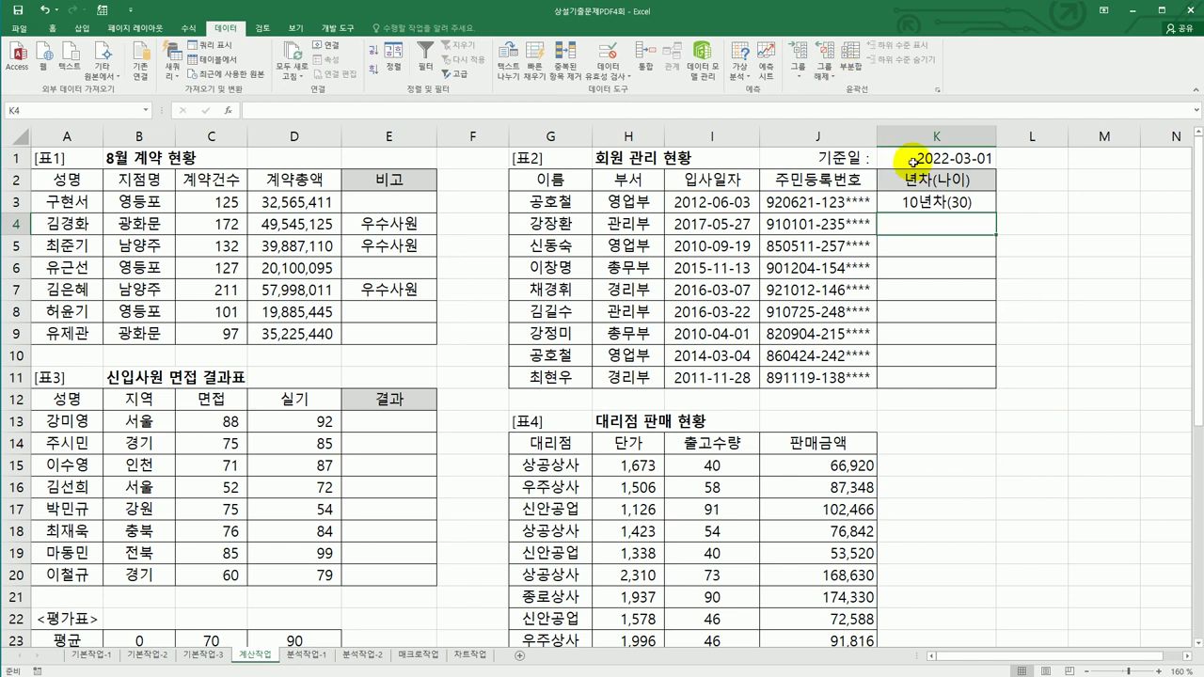
click(954, 204)
drag(984, 209, 990, 376)
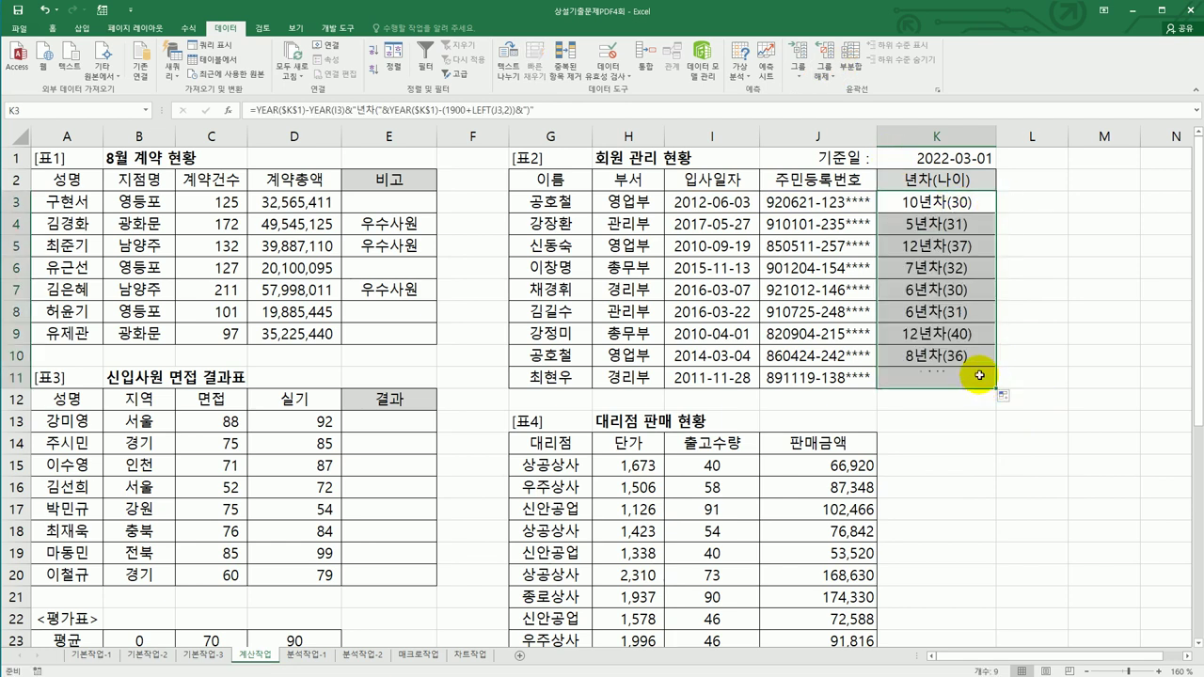
click(418, 421)
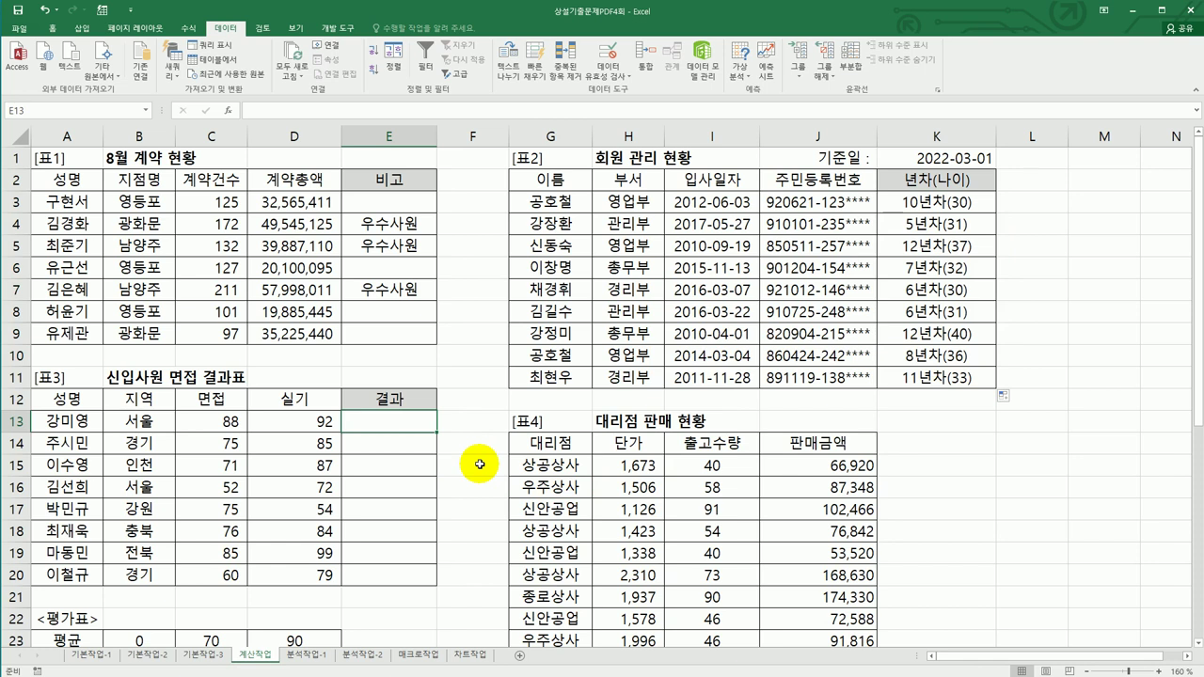
drag(222, 422, 291, 420)
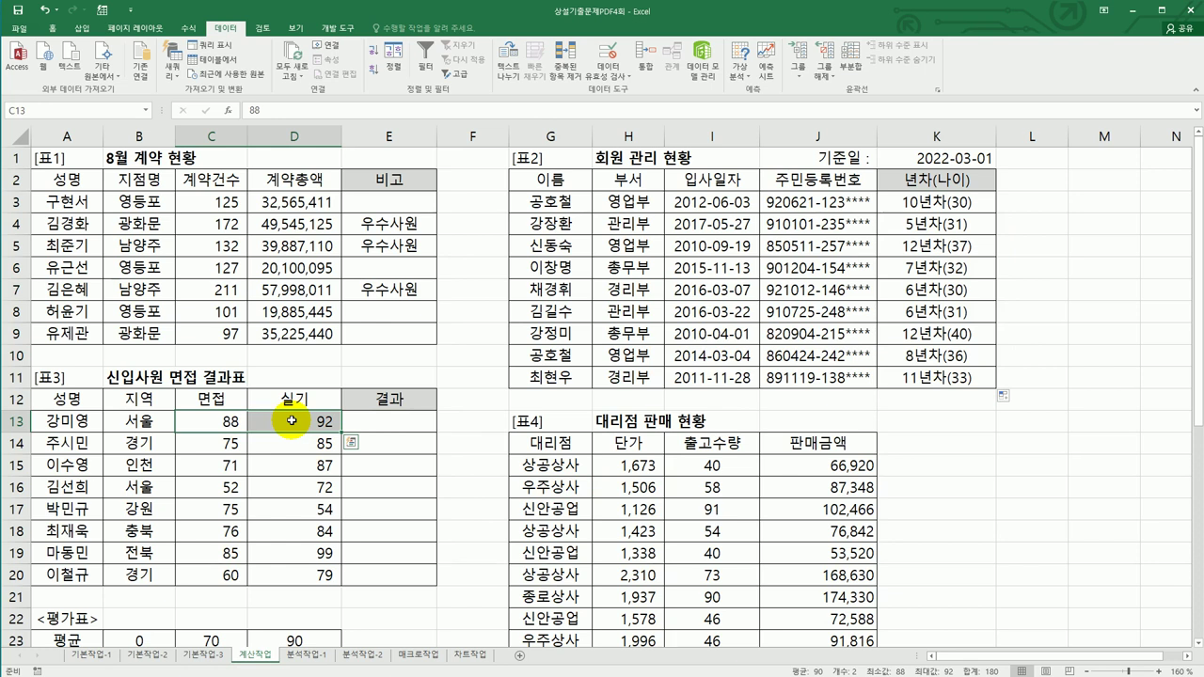
scroll(292, 420, down, 2)
drag(154, 518, 282, 530)
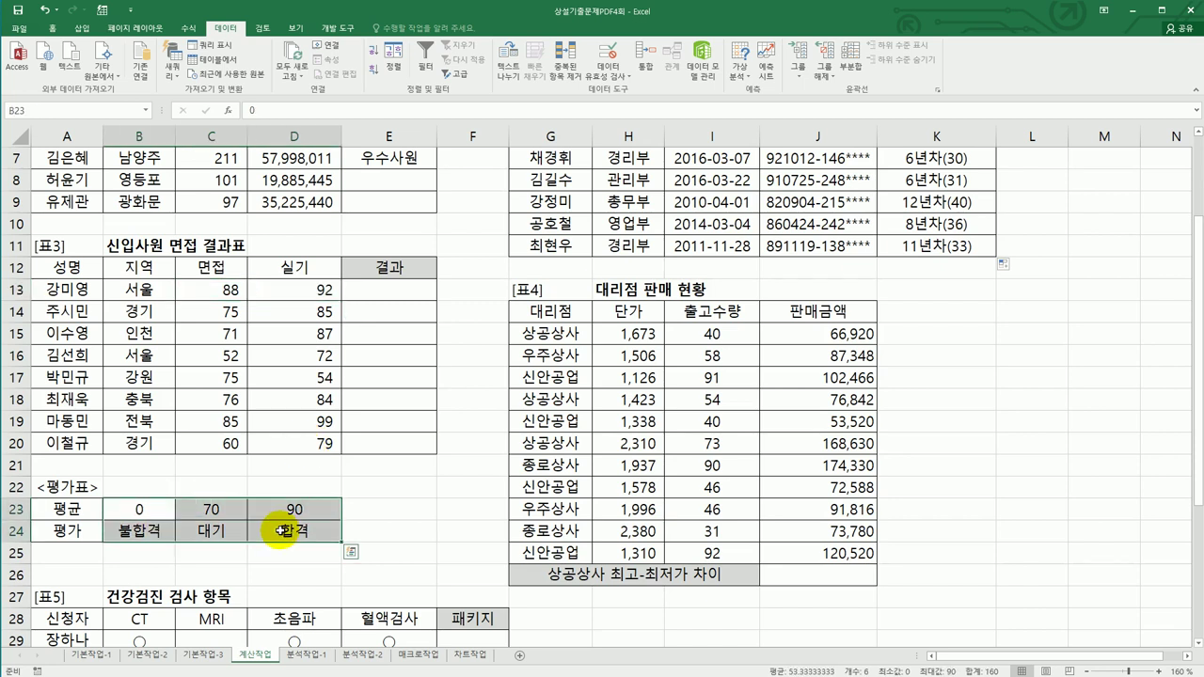
click(382, 291)
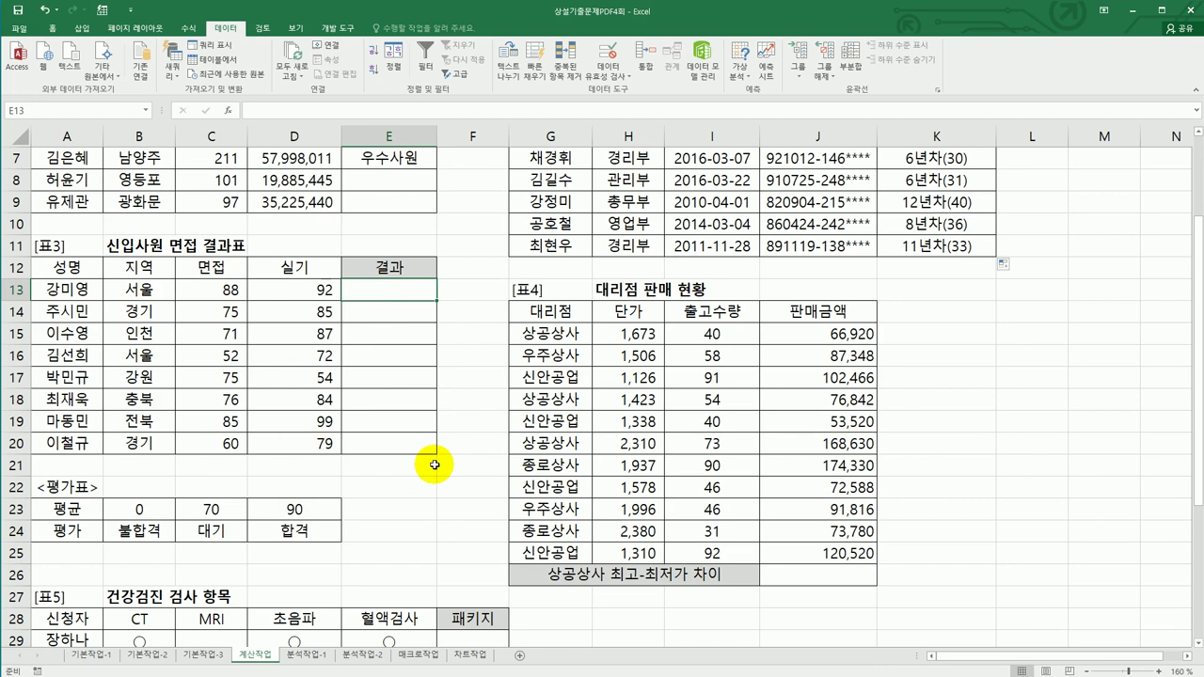
- Enter =AVERAGE(C13:D13) in E13, giving 90 for the first applicant
text(=)
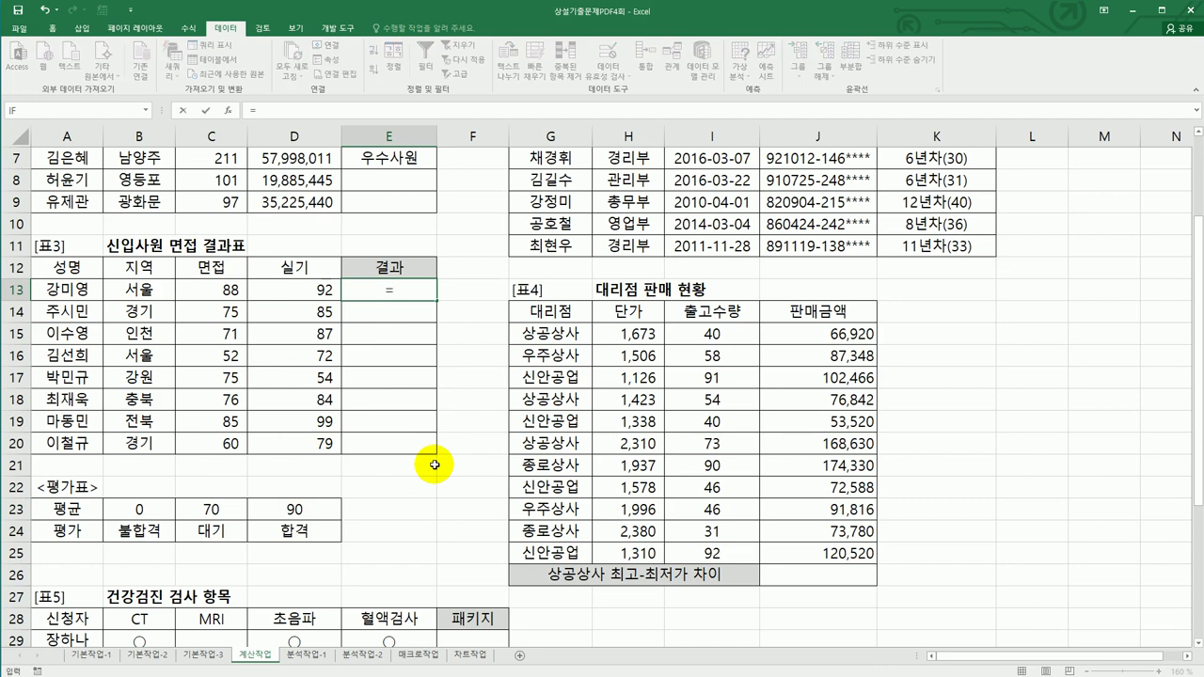
text(av)
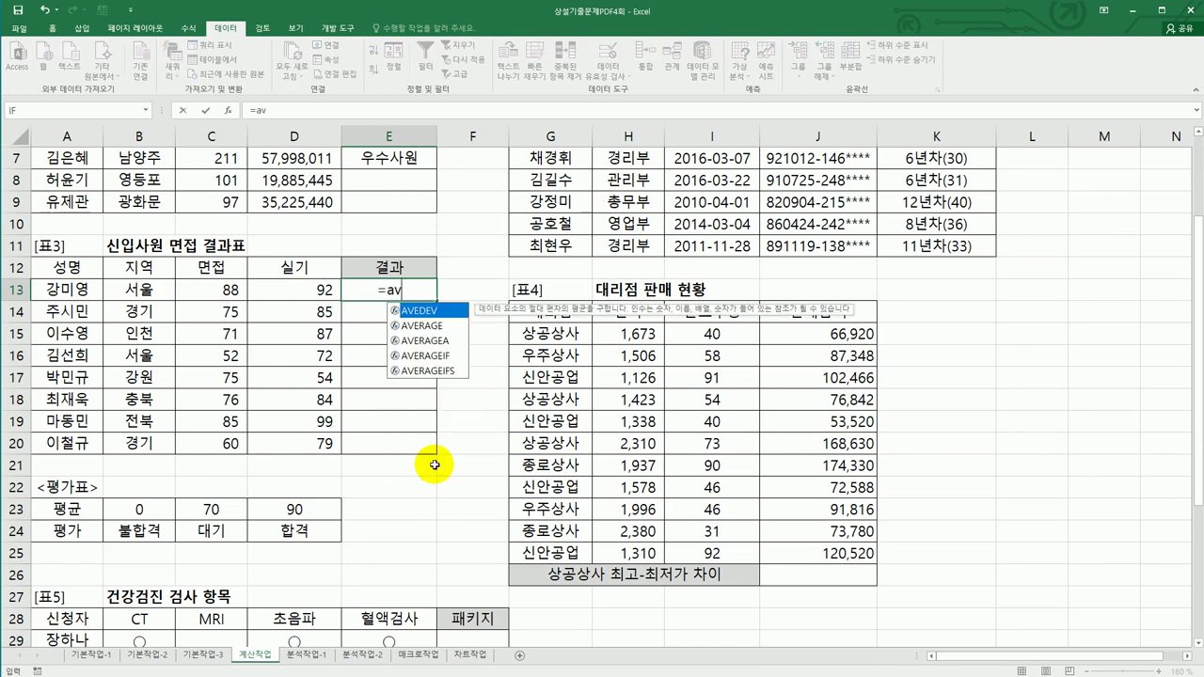
double_click(428, 325)
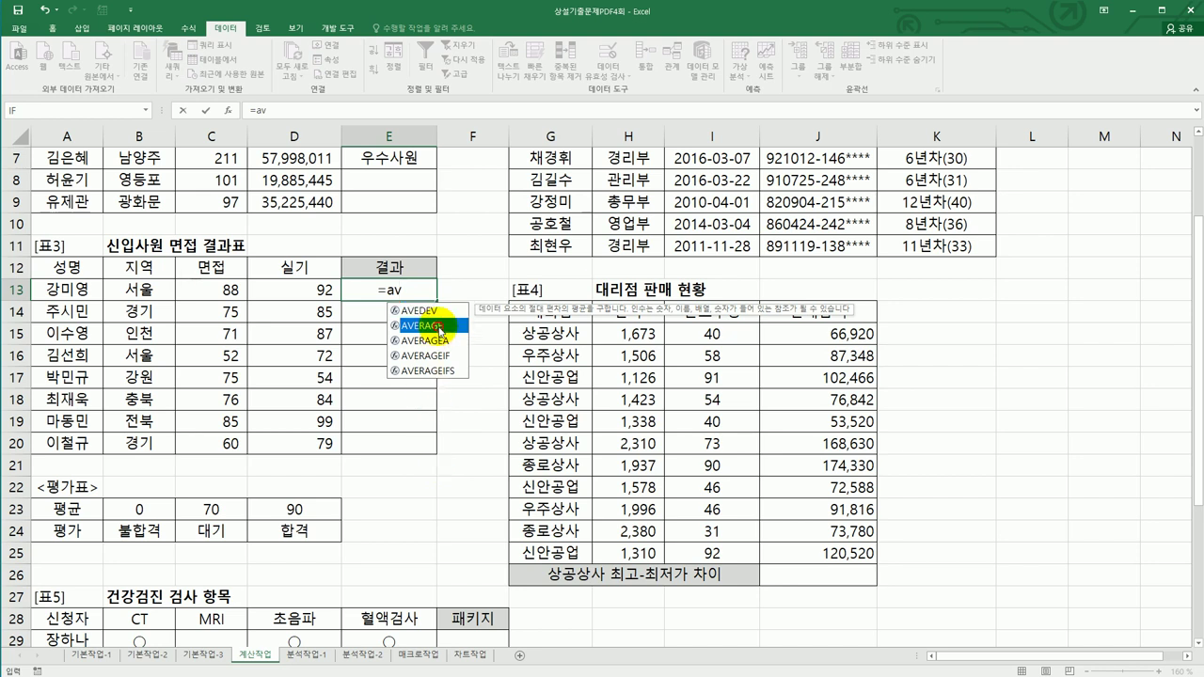
click(239, 294)
drag(260, 294, 280, 295)
text())
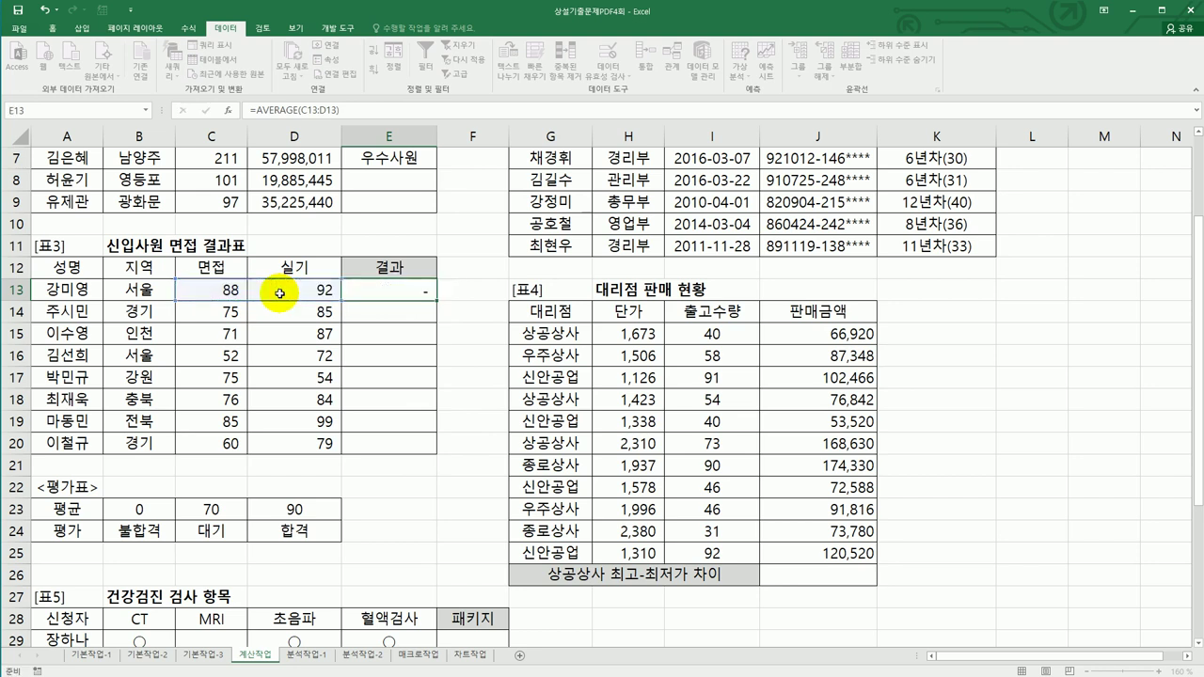
key(Return)
click(387, 291)
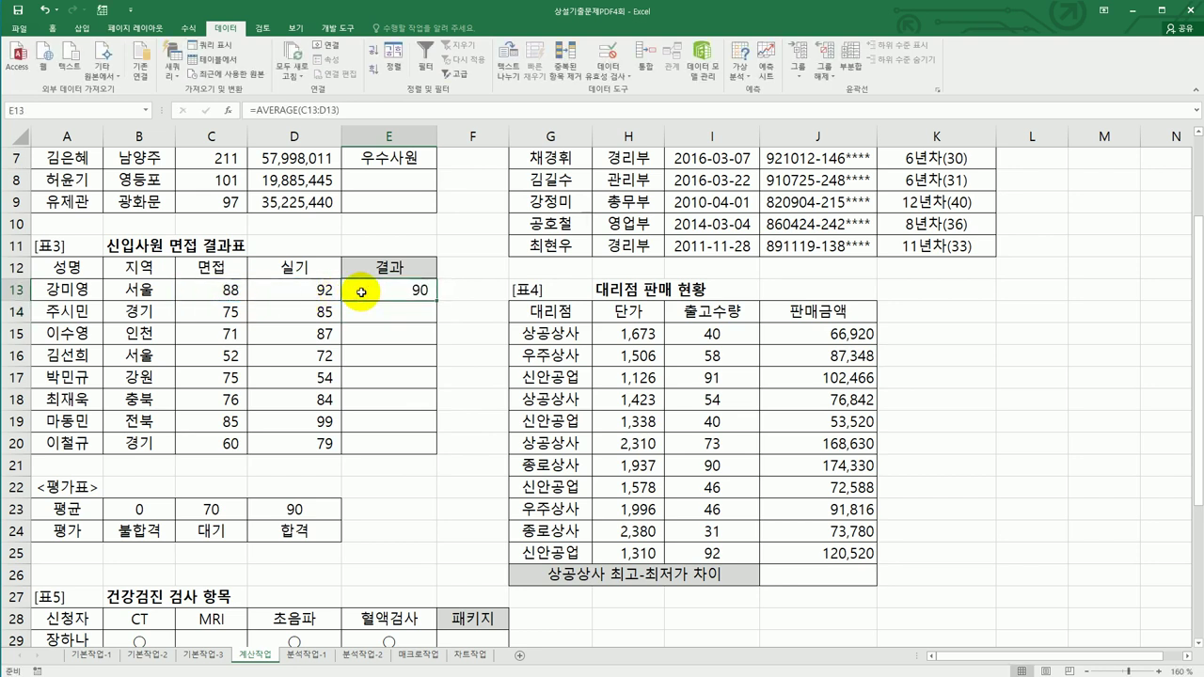
drag(140, 517, 282, 532)
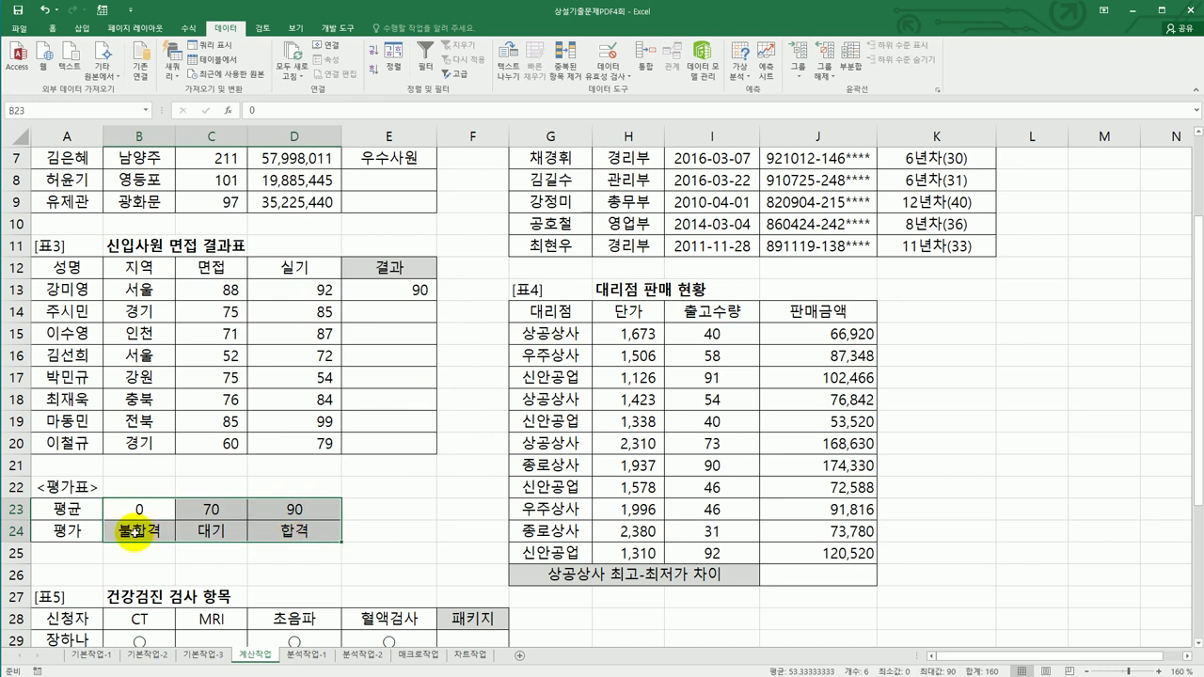
click(410, 295)
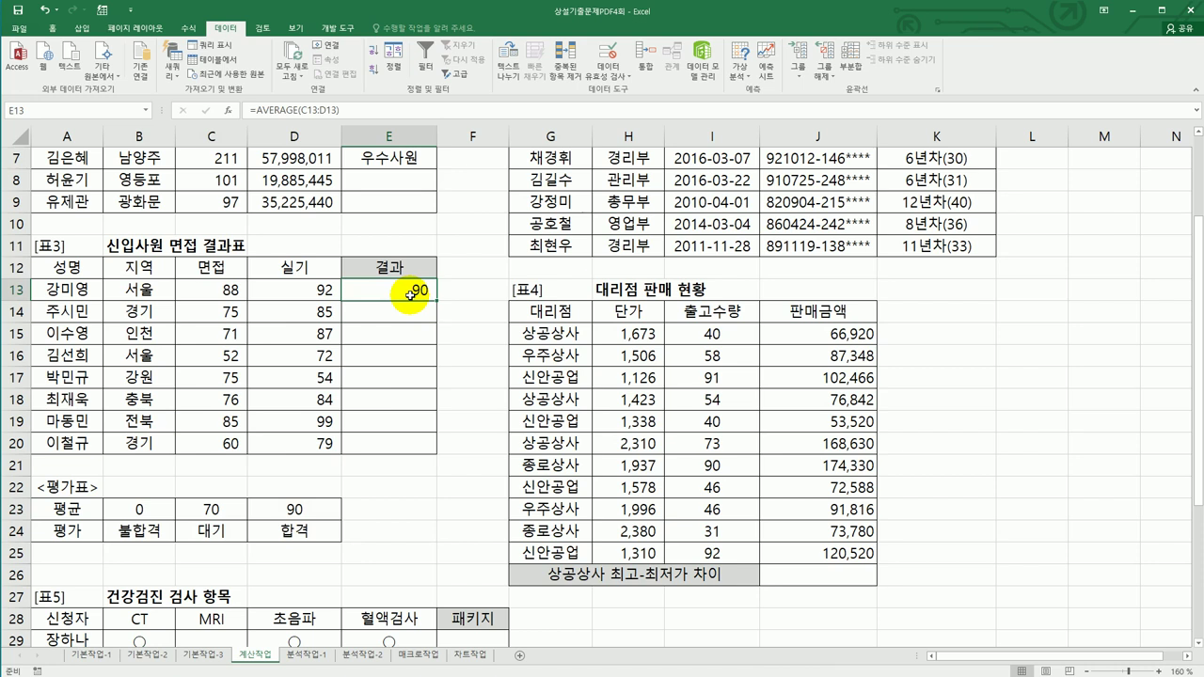
- Change E13 to =HLOOKUP(AVERAGE(C13:D13),$B$23:$D$24,2) using the 평가표
double_click(408, 290)
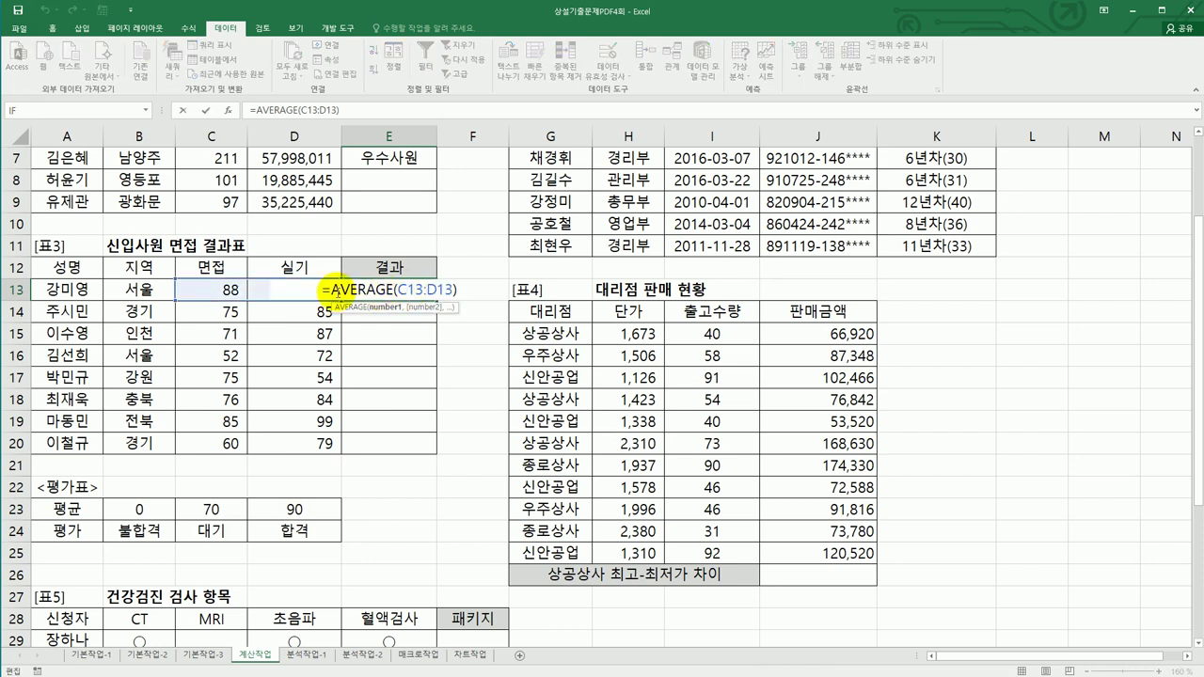
text(hl)
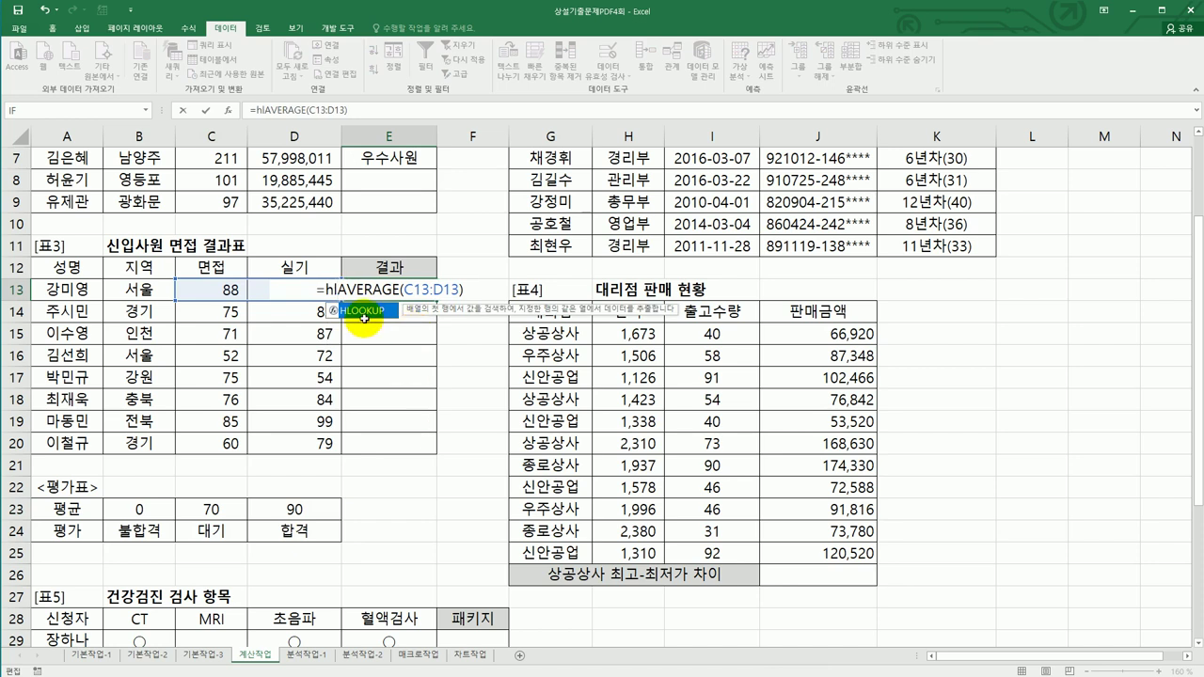
double_click(364, 318)
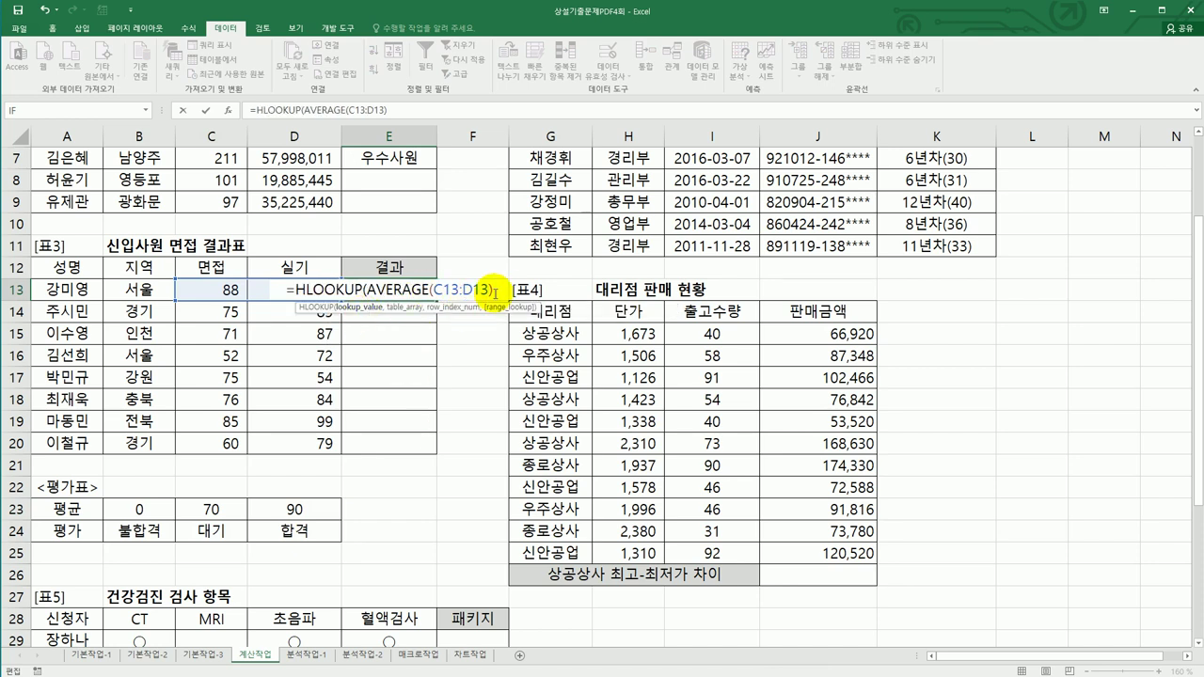
text(,)
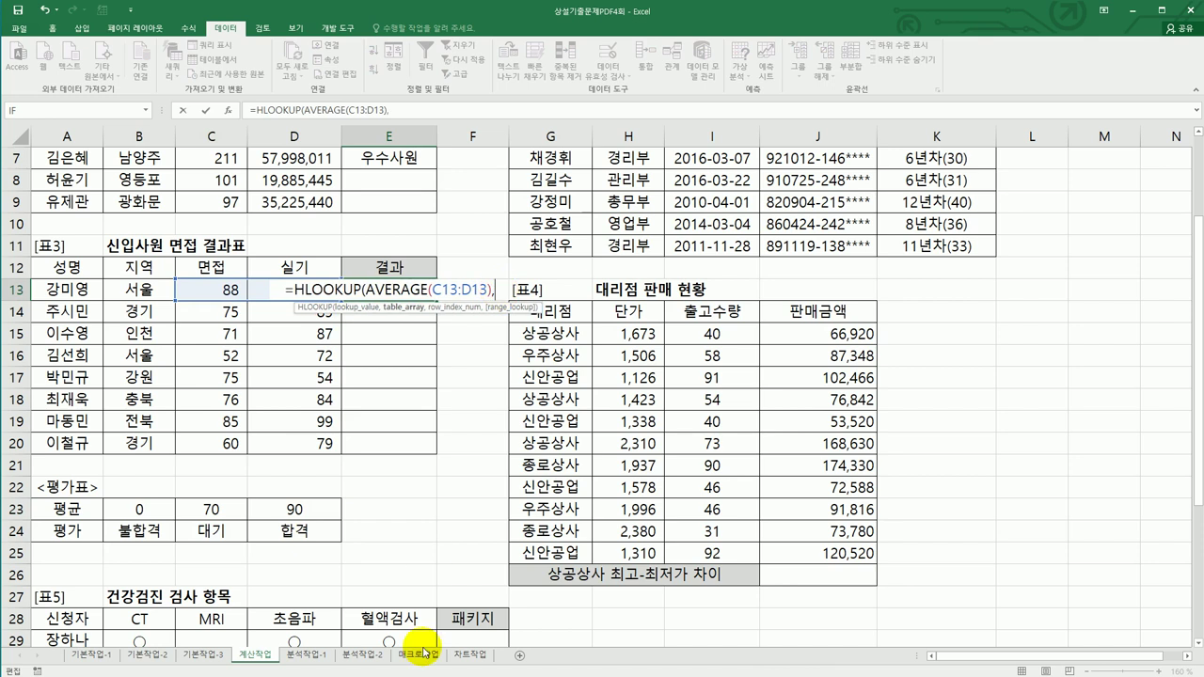
drag(141, 510, 294, 533)
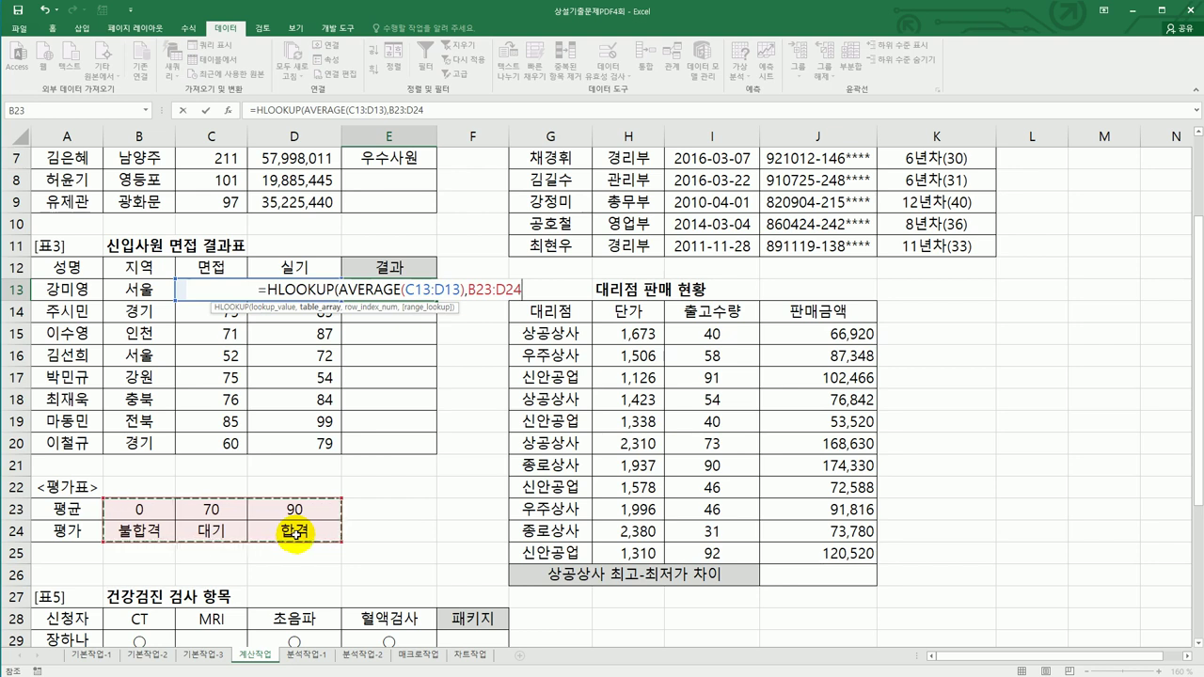
key(F4)
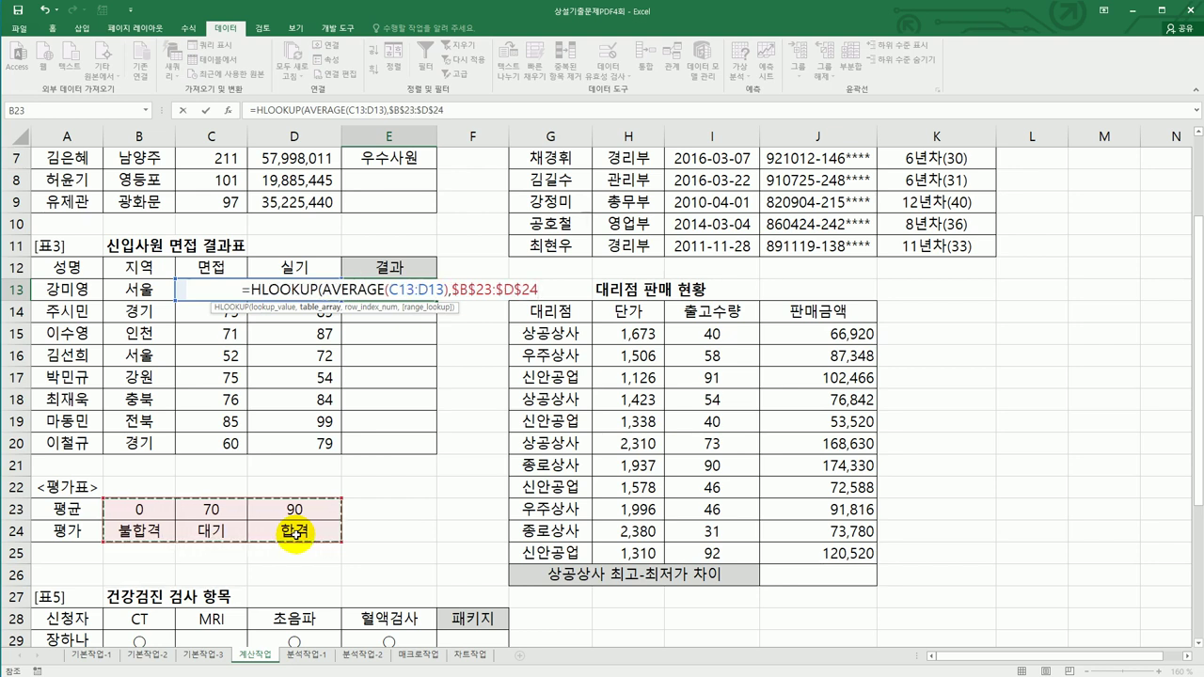
text(,)
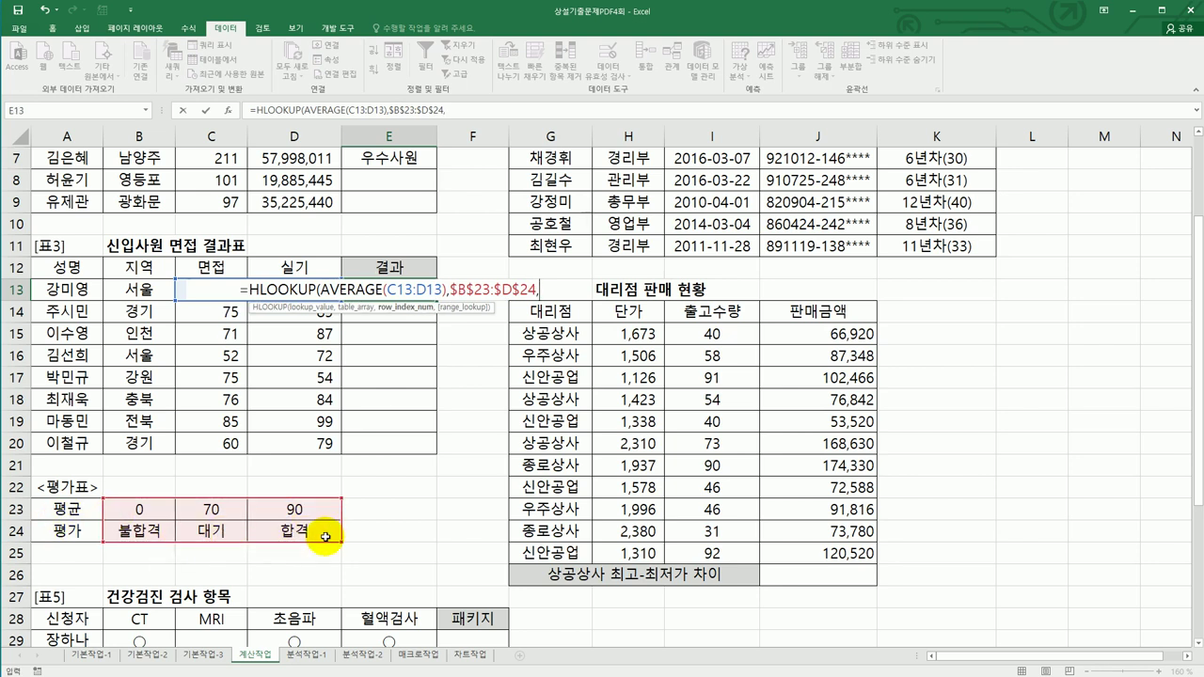
text(2)
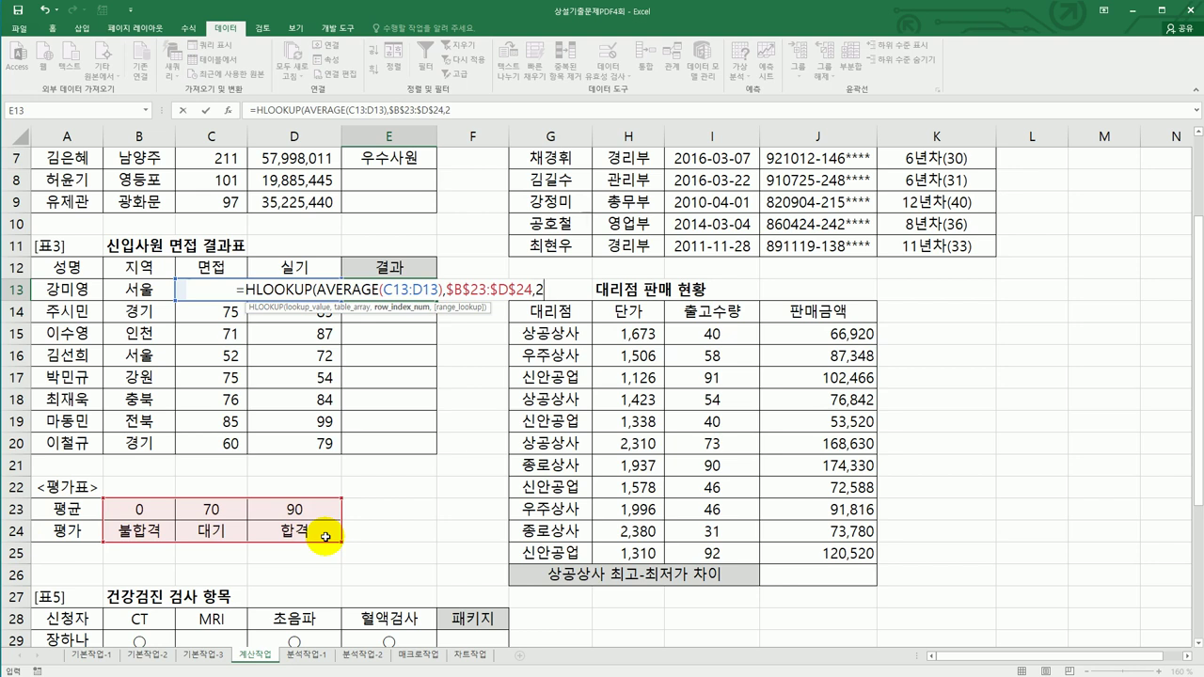
text())
key(Return)
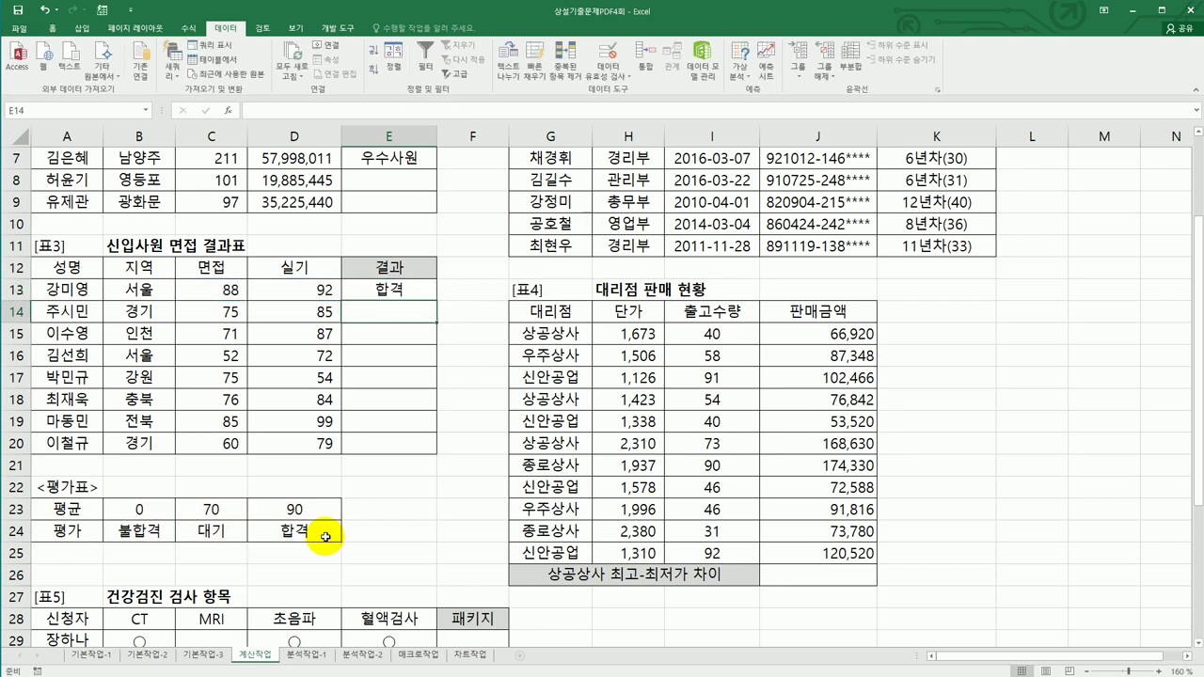
- Fill the HLOOKUP 결과 formula from E13 down to E20
click(418, 290)
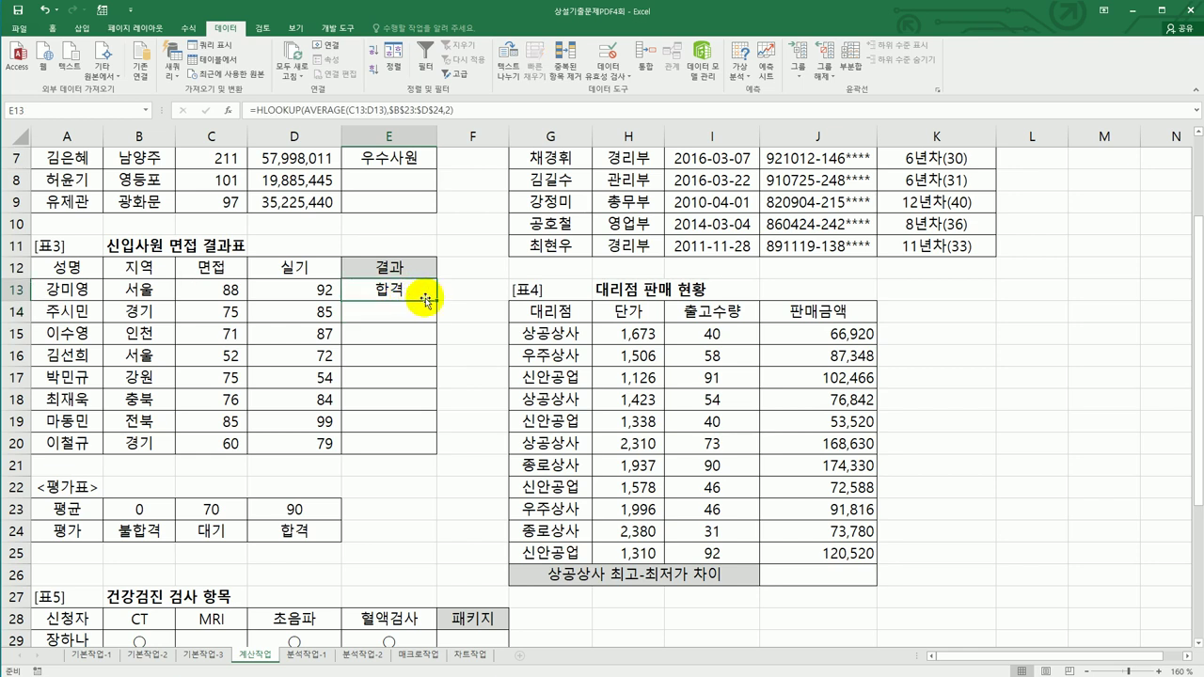
drag(435, 301, 430, 462)
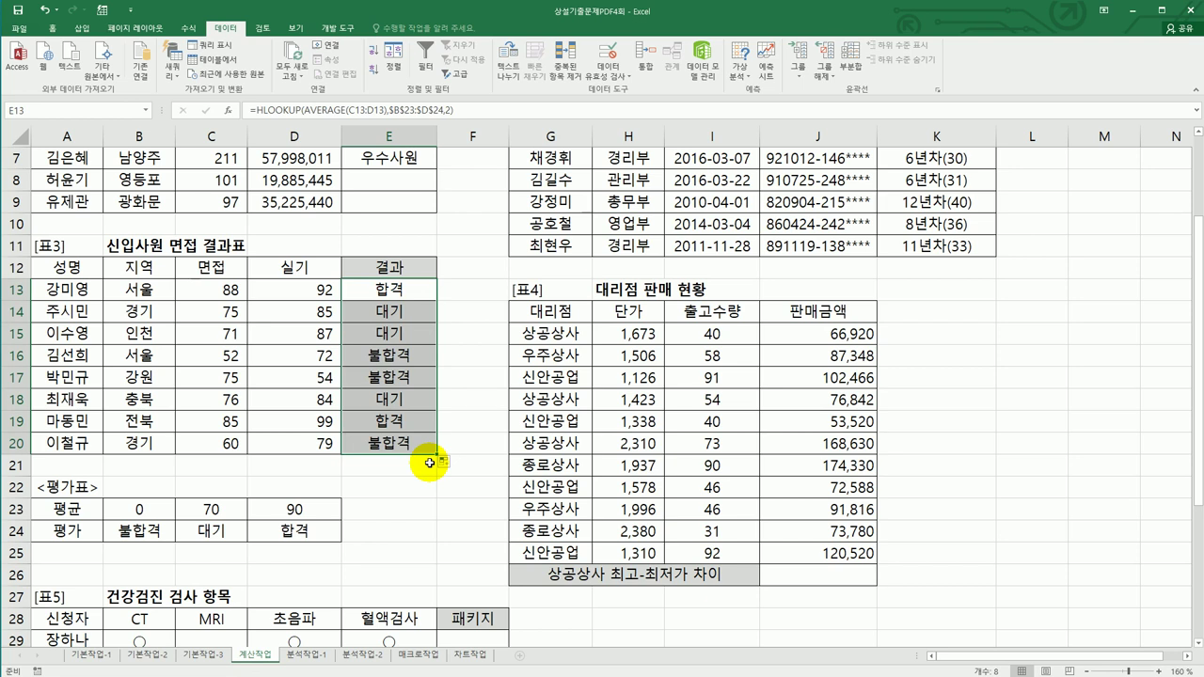
click(833, 576)
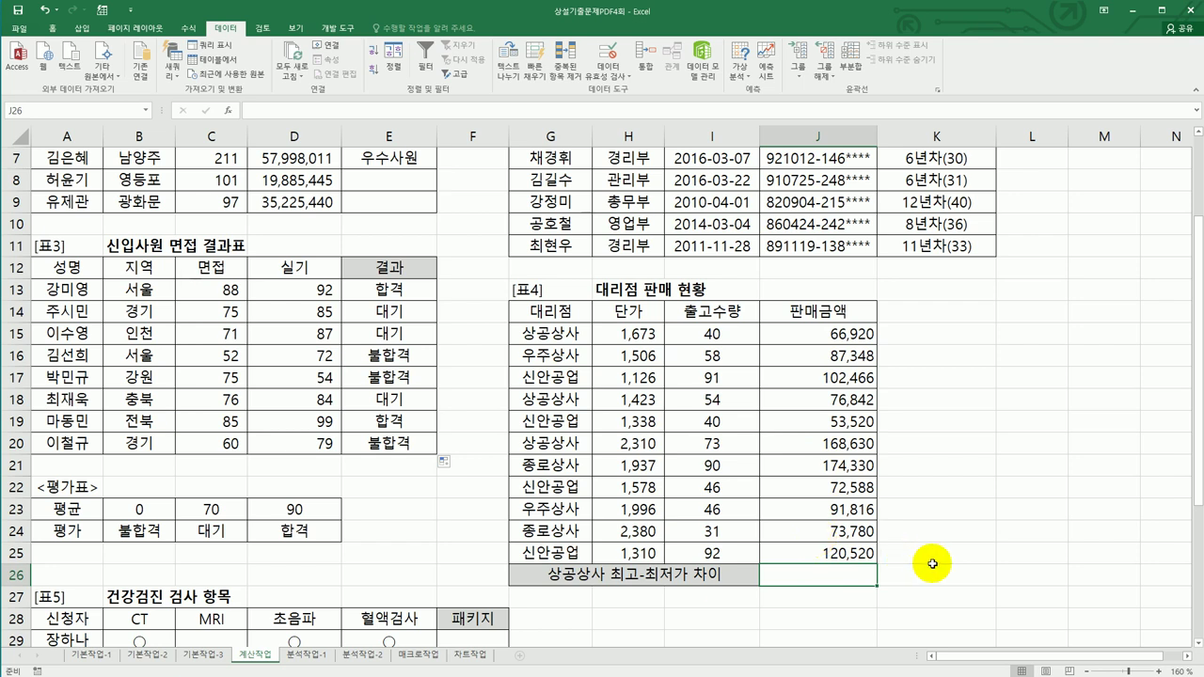
- Enter =DMAX(G14:J25,J14,G14:G15) in J26, giving 168,630
text(=)
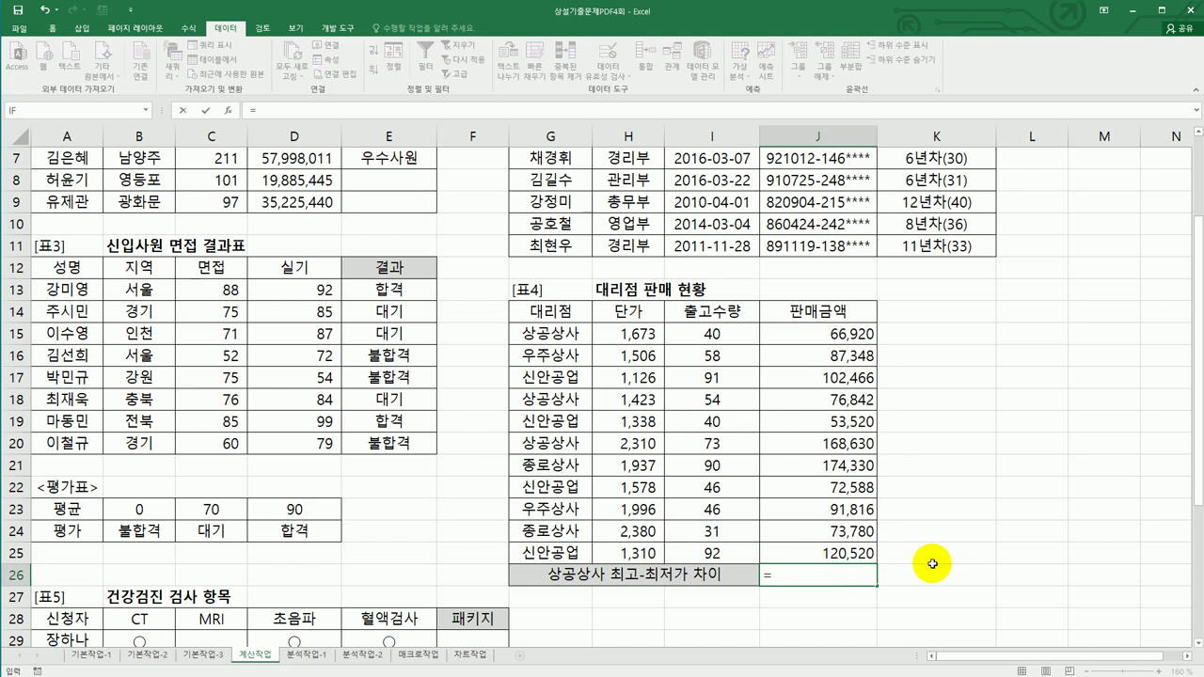
text(dm)
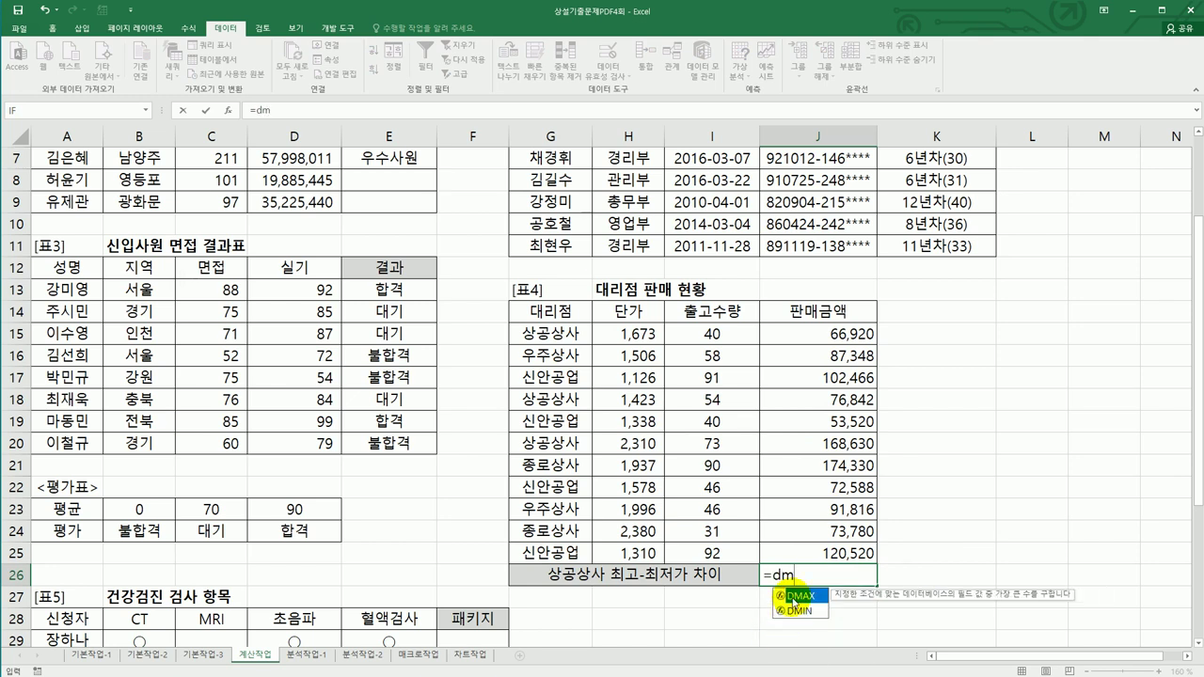
double_click(791, 596)
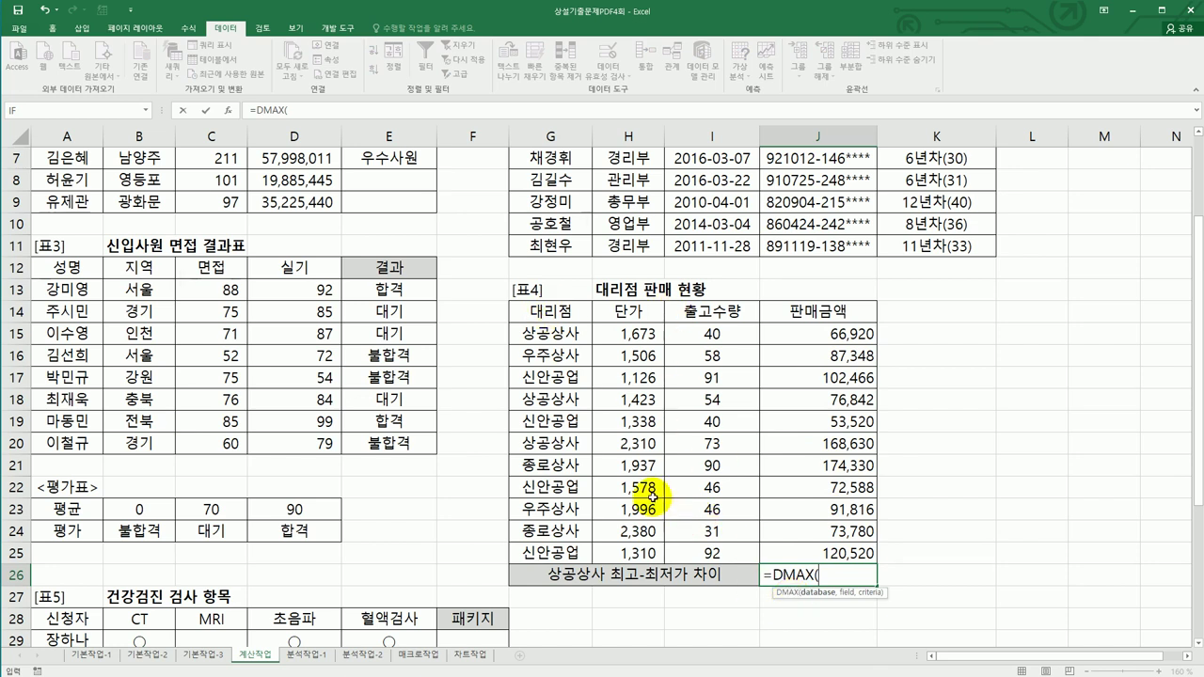
drag(565, 311, 792, 549)
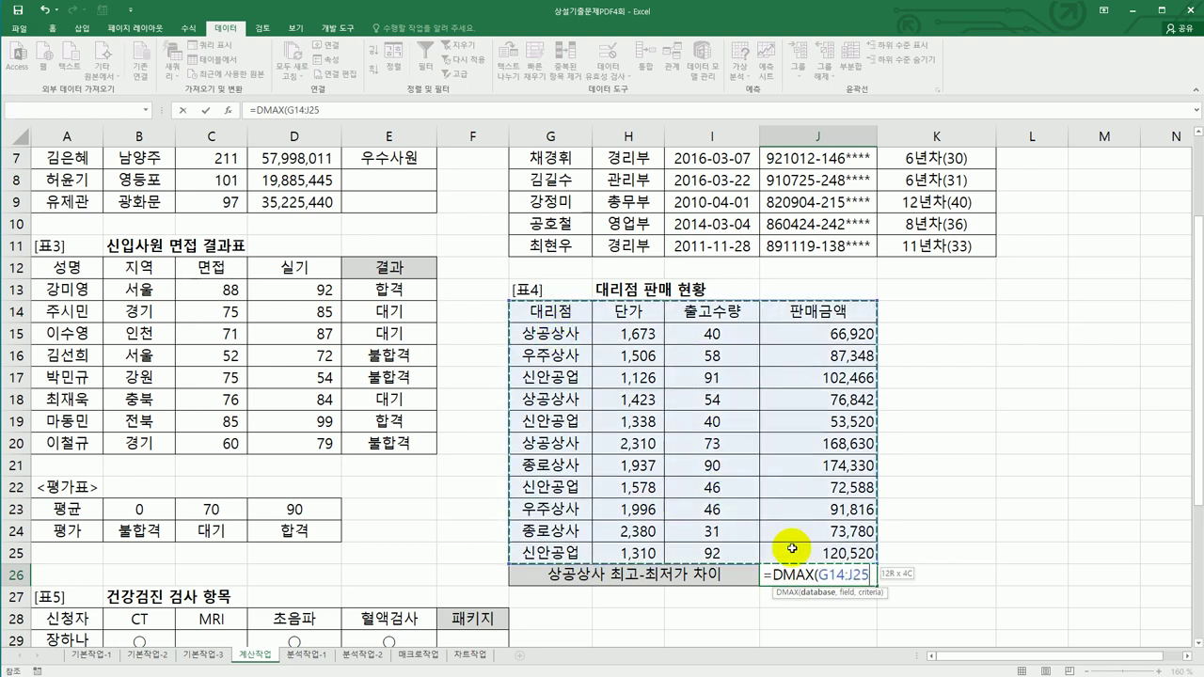
text(,)
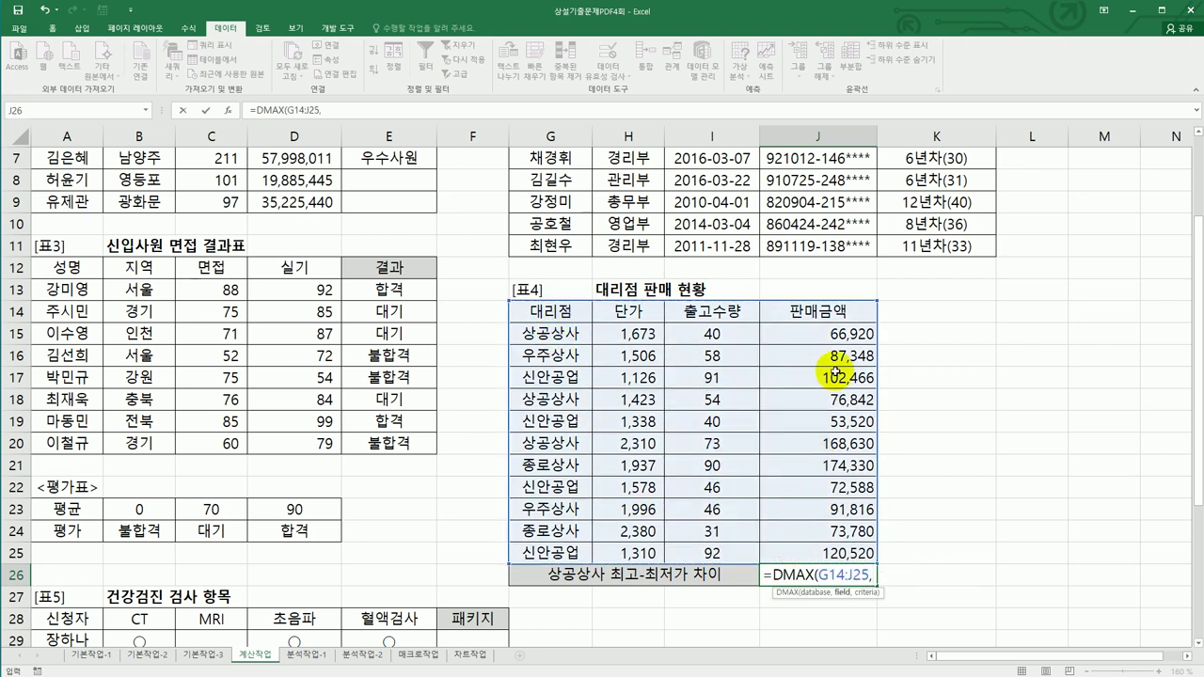
click(834, 317)
text(,)
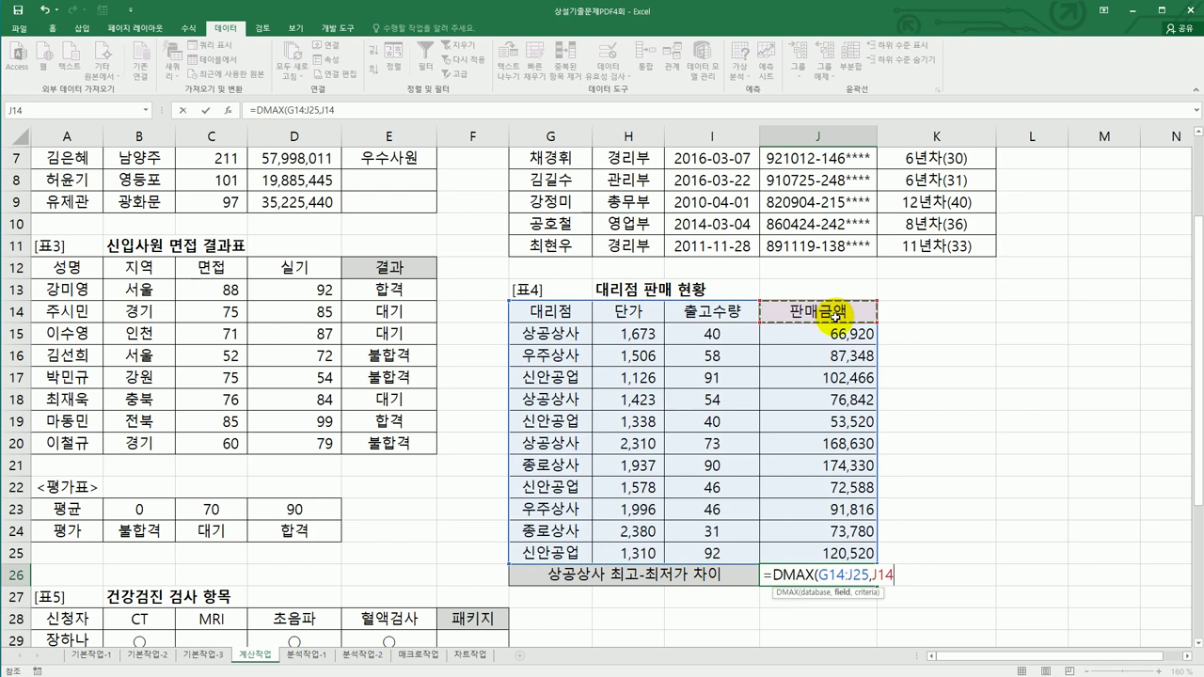
drag(555, 312, 557, 333)
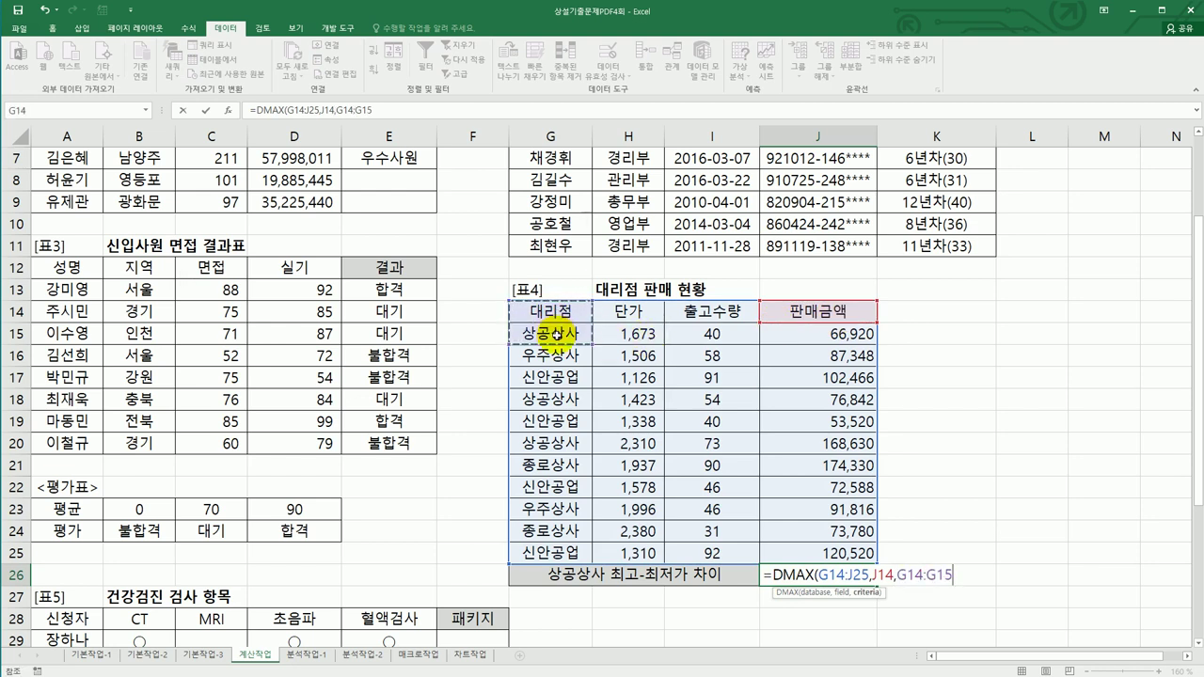
key(Return)
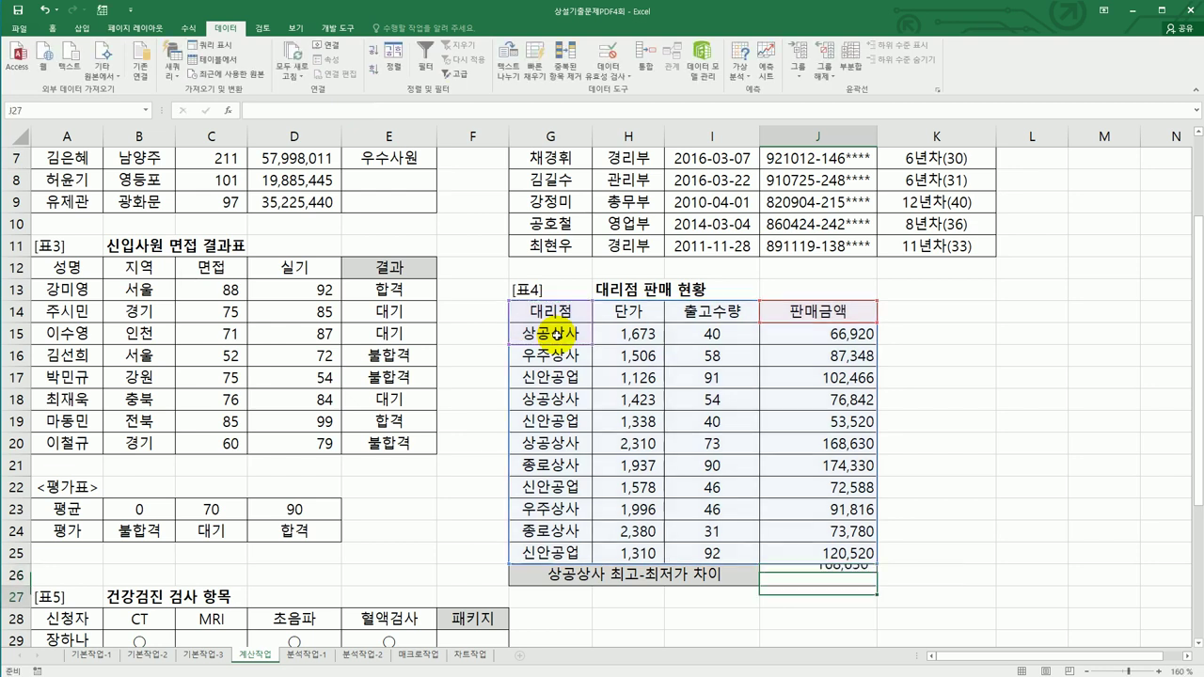
click(791, 571)
- Subtract DMIN(G14:J25,J14,G14:G15) in J26 so it shows 101,710
click(457, 112)
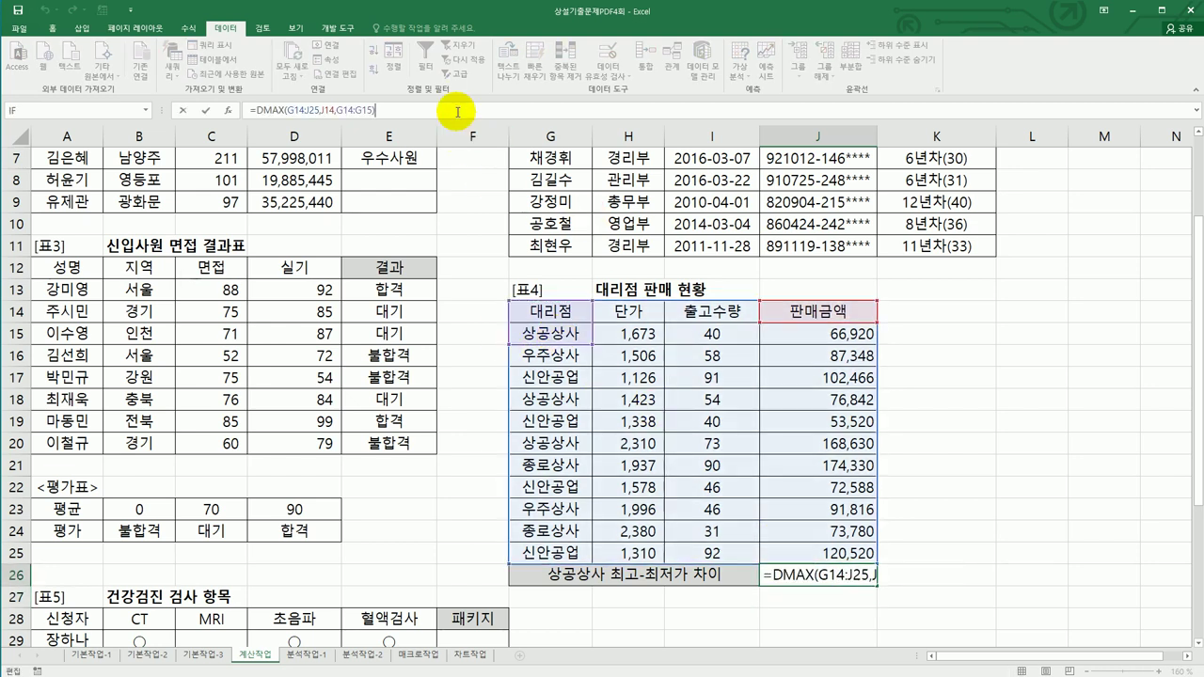
text(-dm)
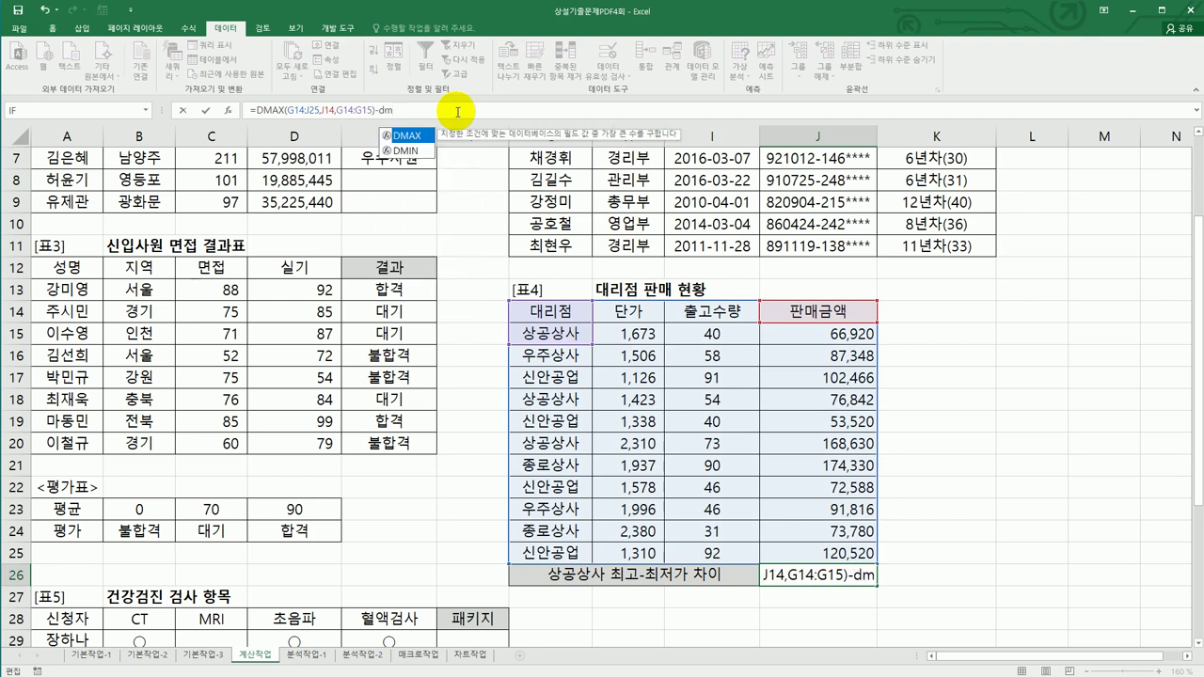
double_click(405, 150)
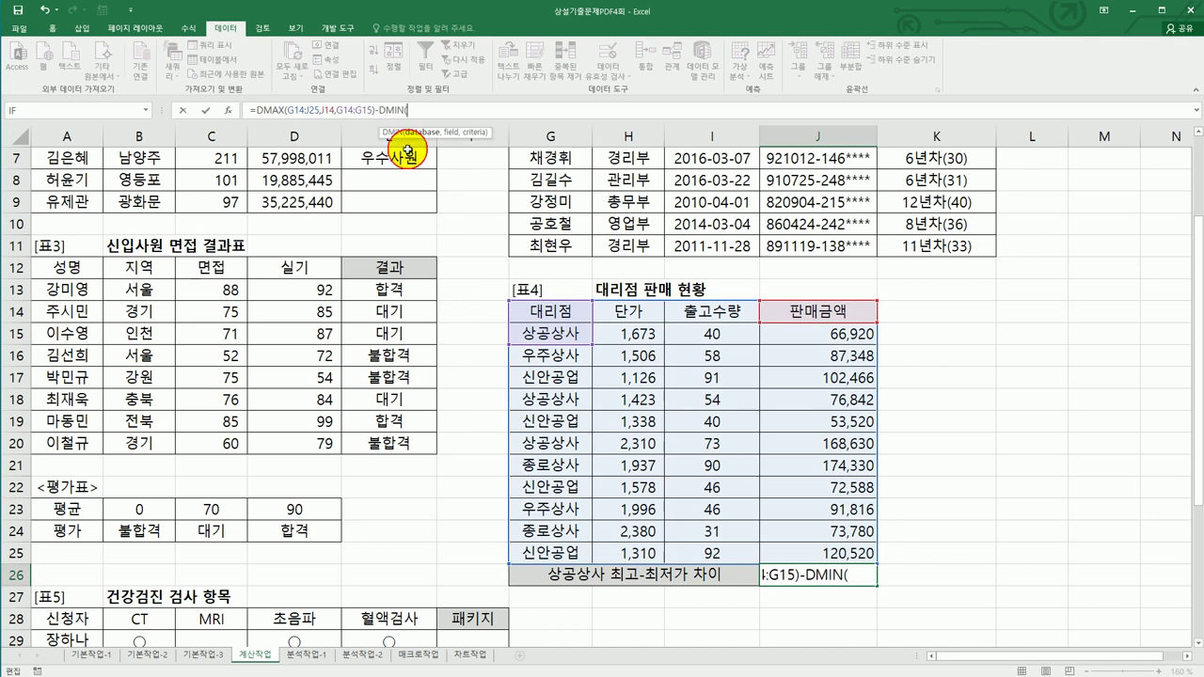
drag(553, 311, 797, 548)
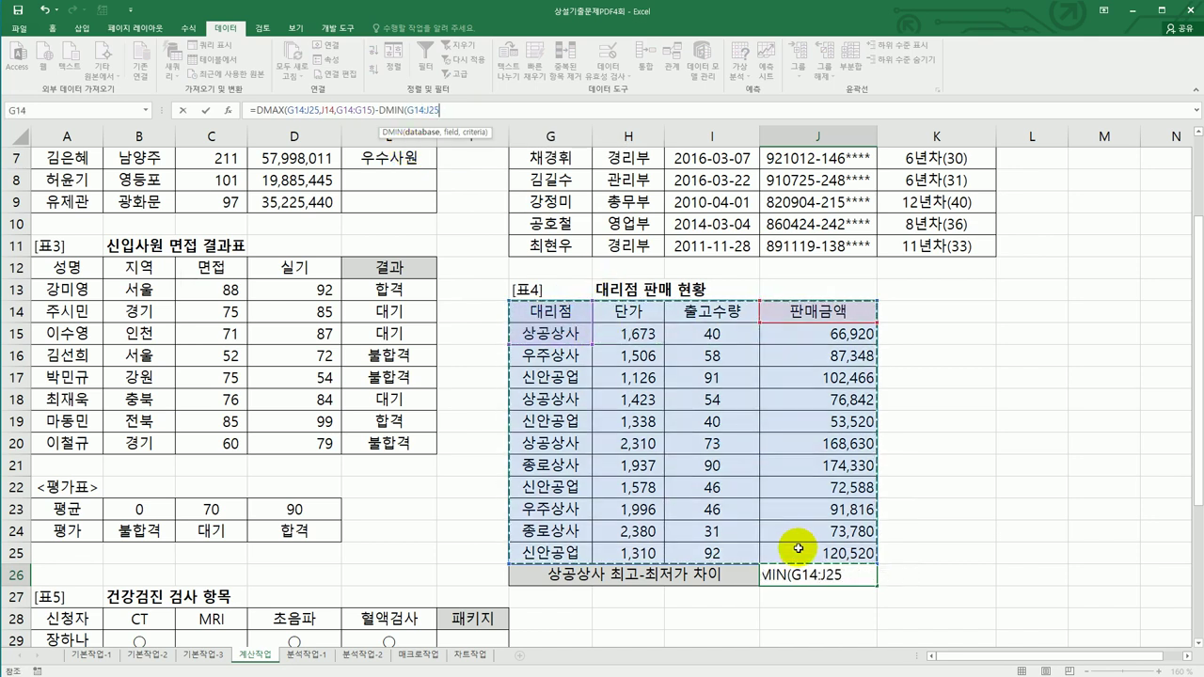
text(,)
click(818, 309)
text(,)
drag(546, 313, 549, 335)
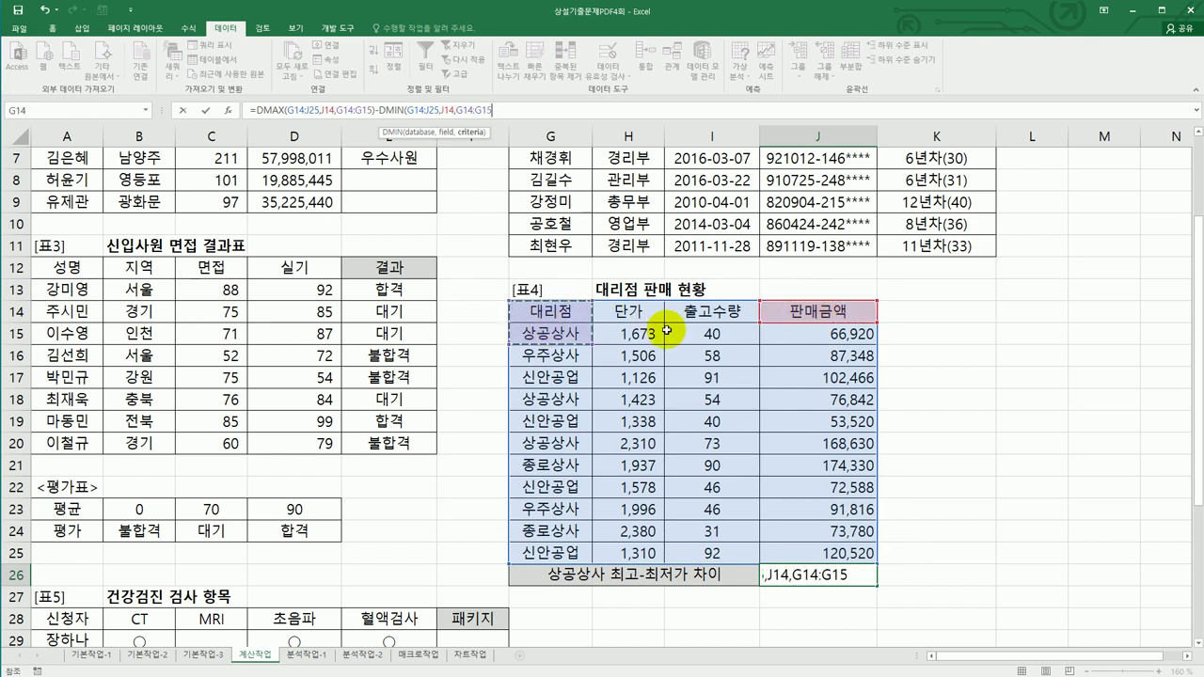
text())
key(Return)
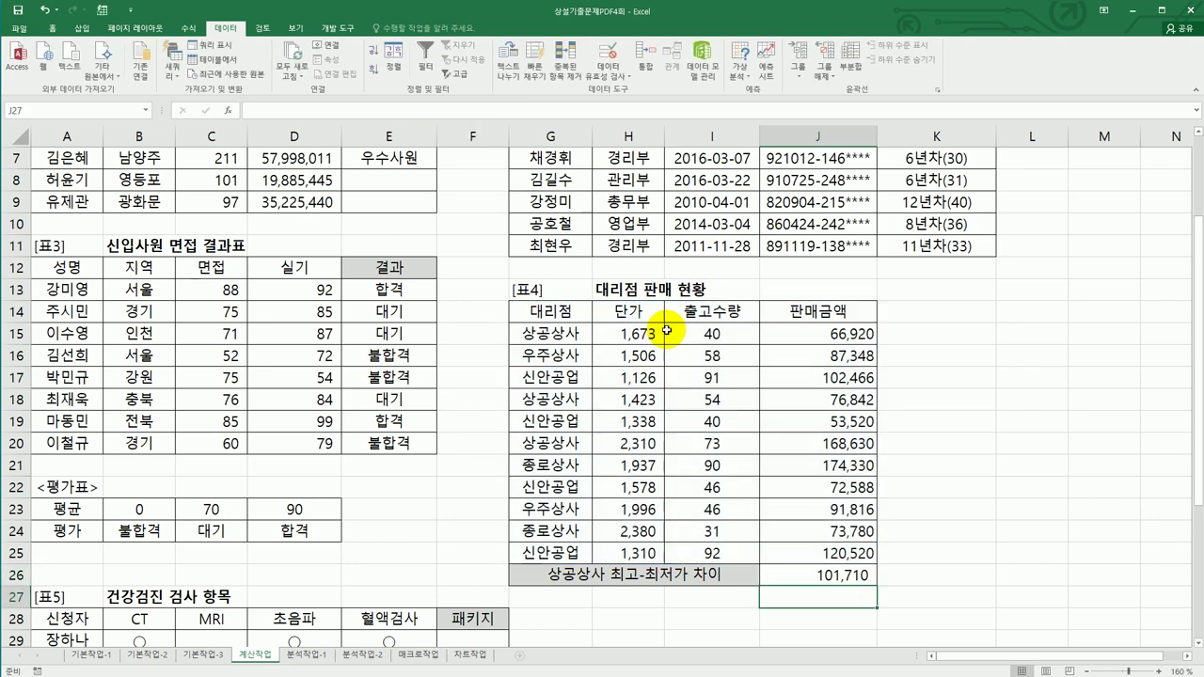
click(806, 582)
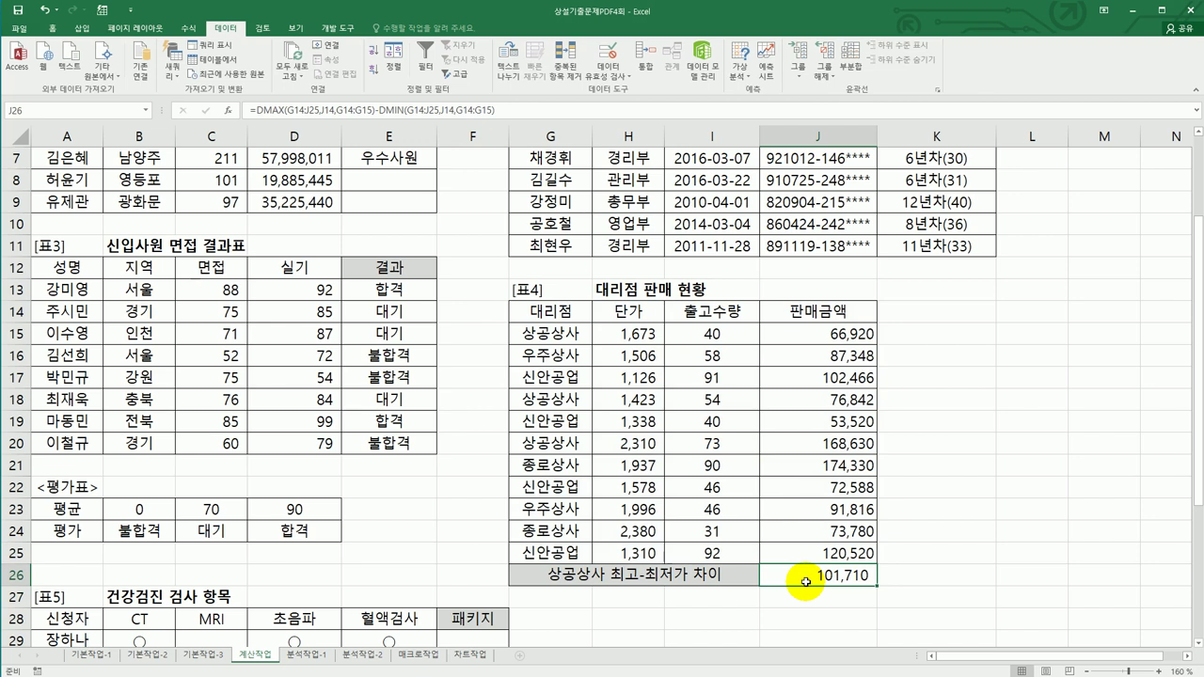
scroll(806, 581, down, 5)
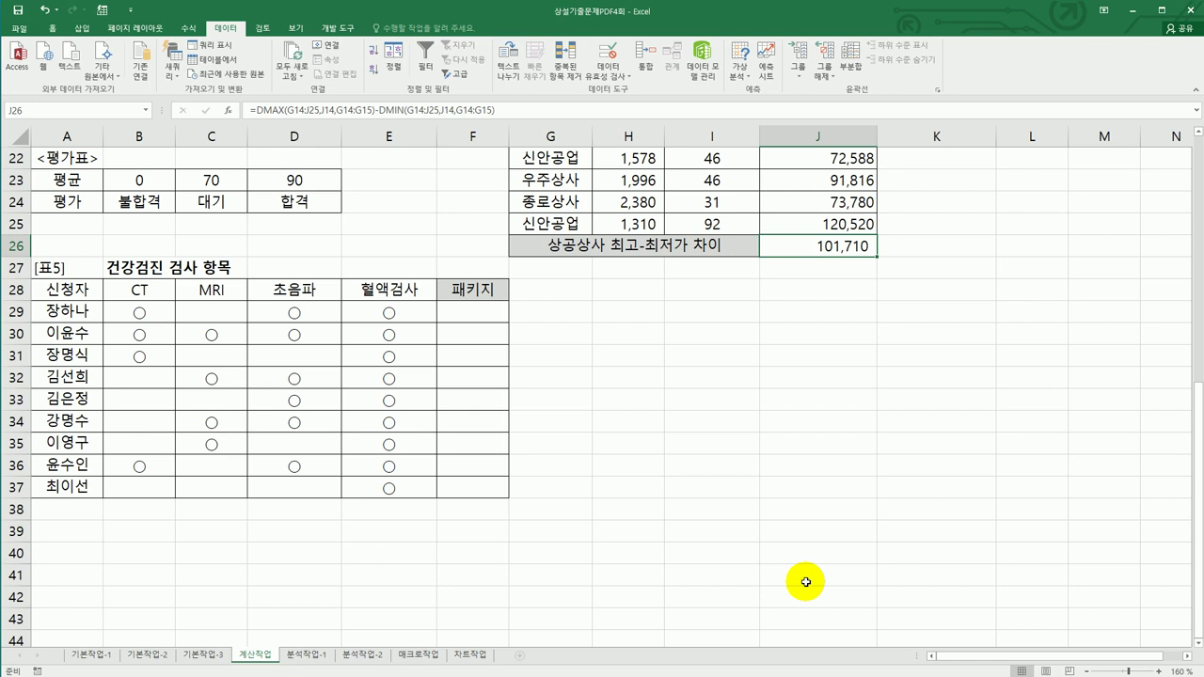
- Enter =COUNTBLANK(B29:E29) in F29 to count that applicant's blank test cells
click(475, 311)
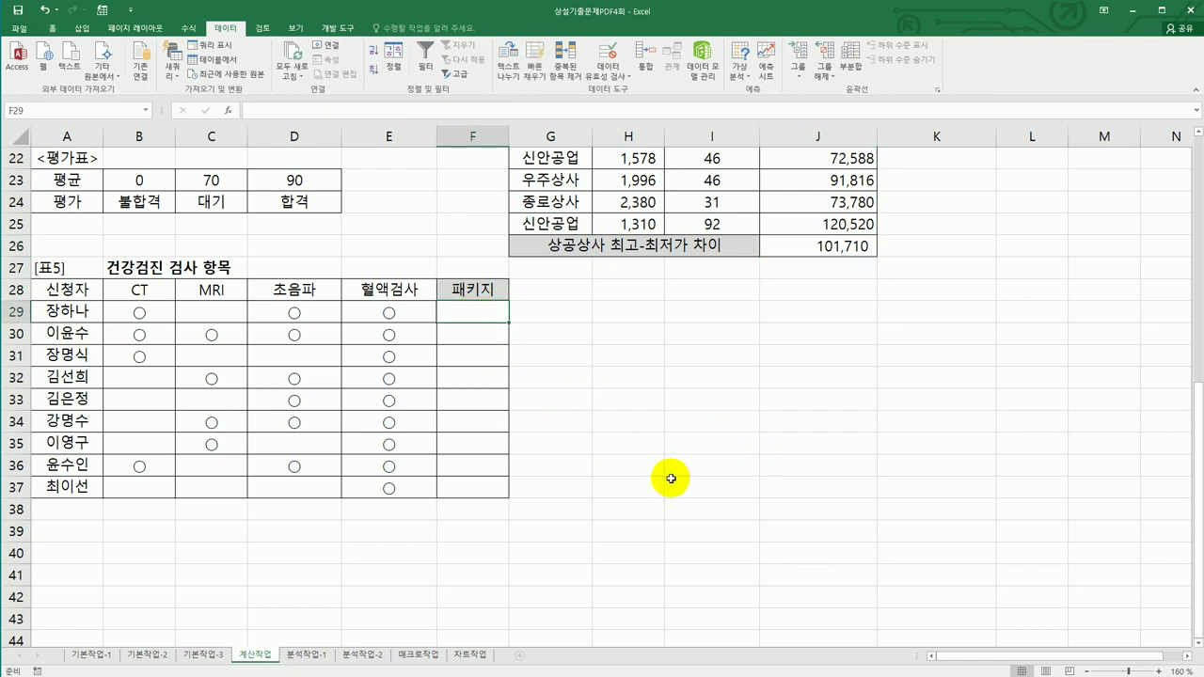
text(=)
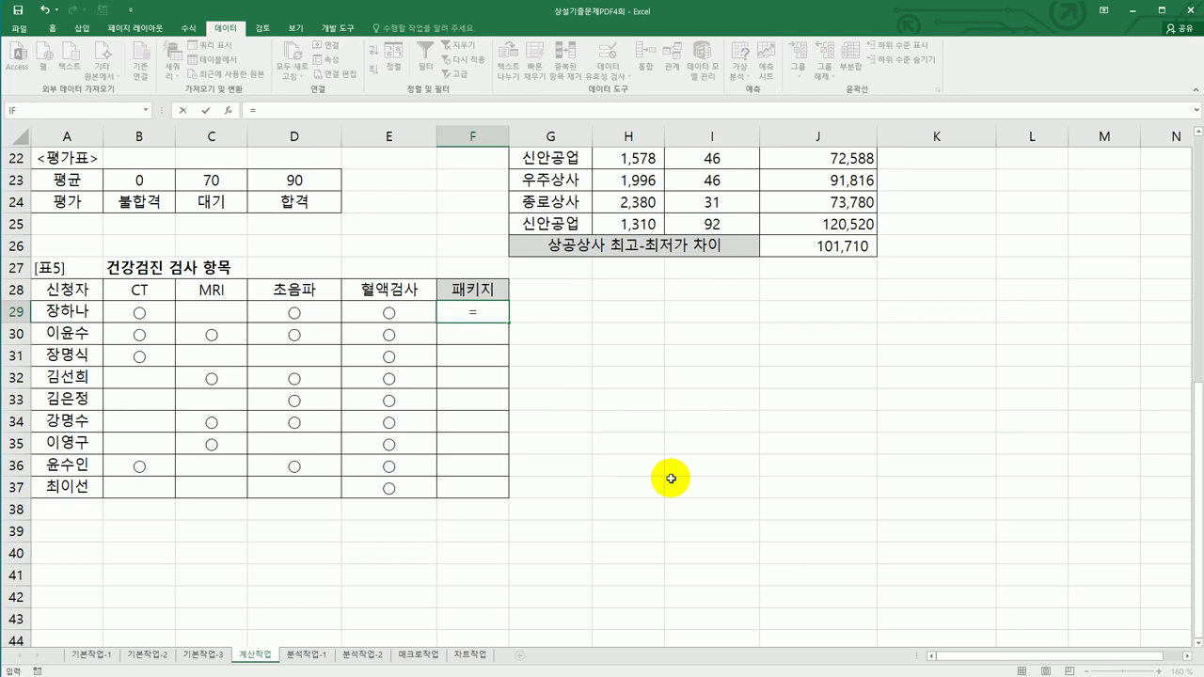
text(co)
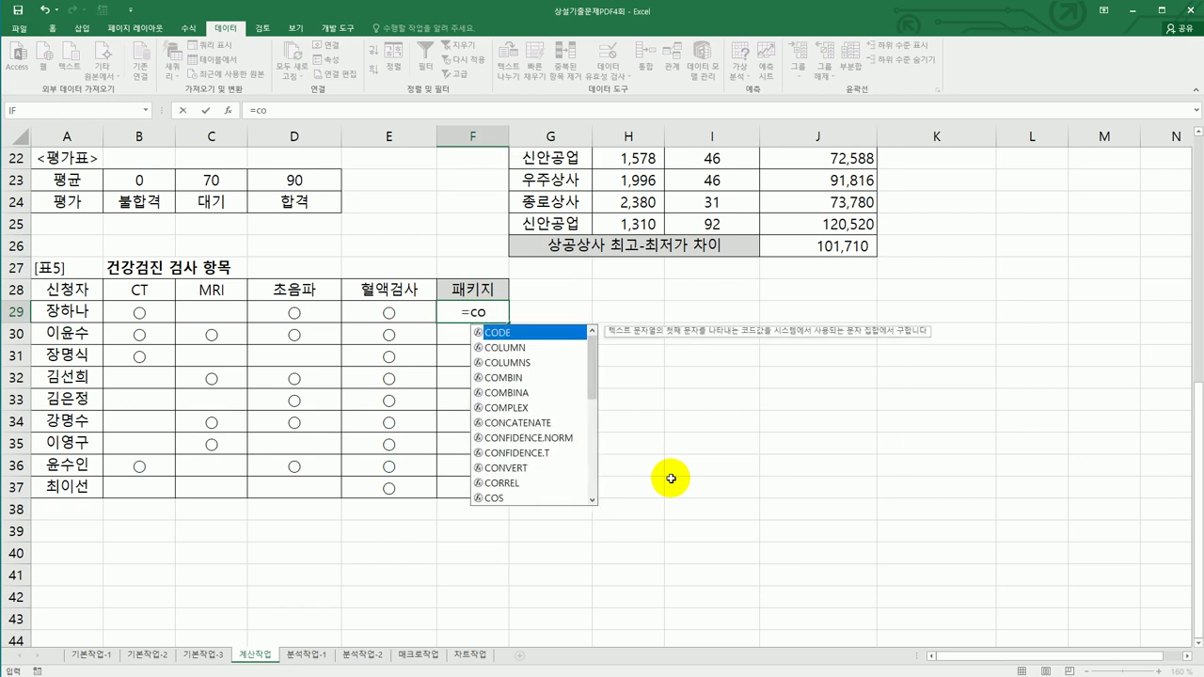
text(u)
click(539, 363)
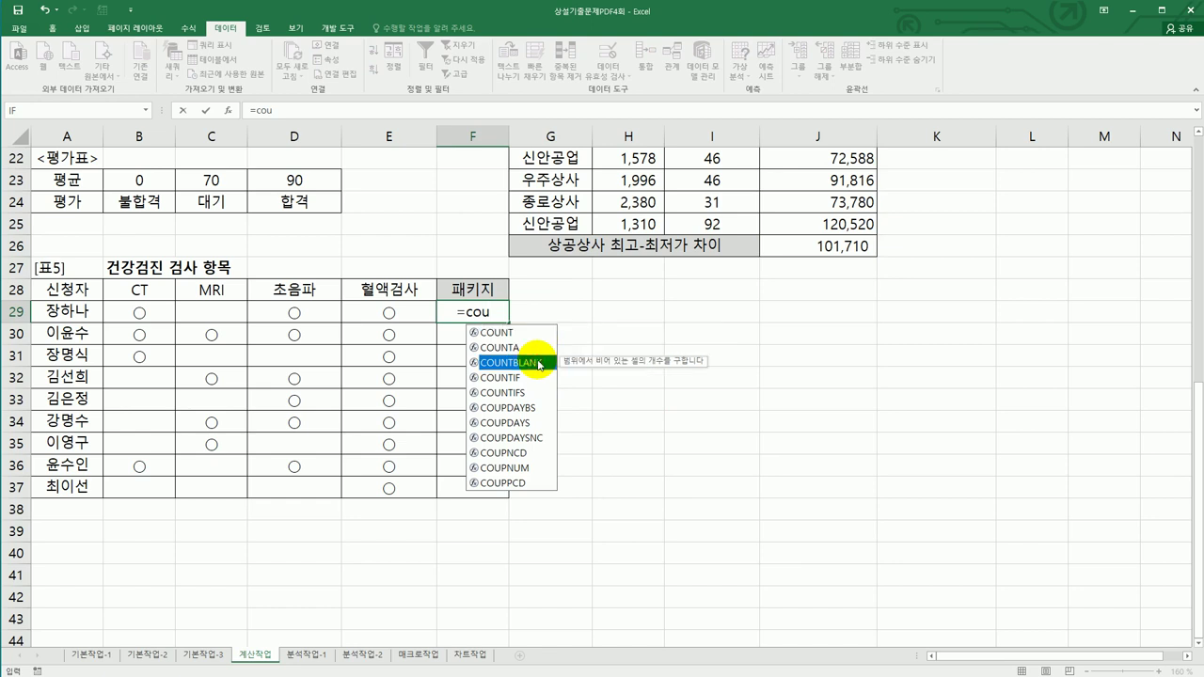
double_click(539, 363)
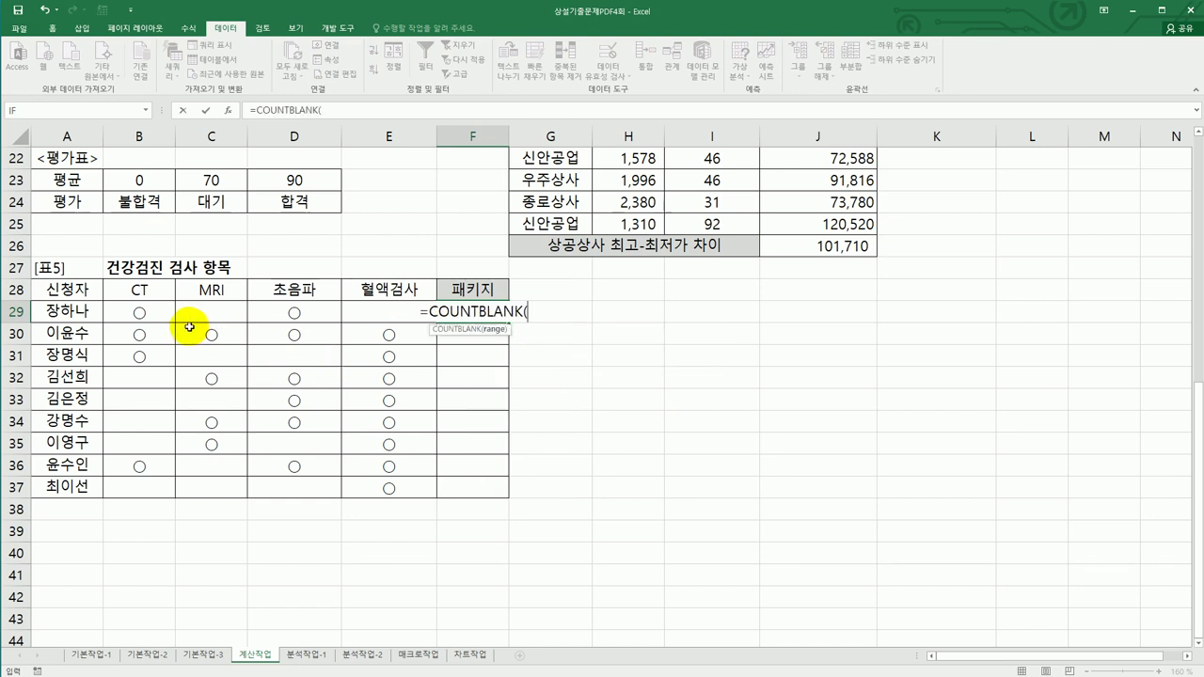
drag(141, 311, 377, 320)
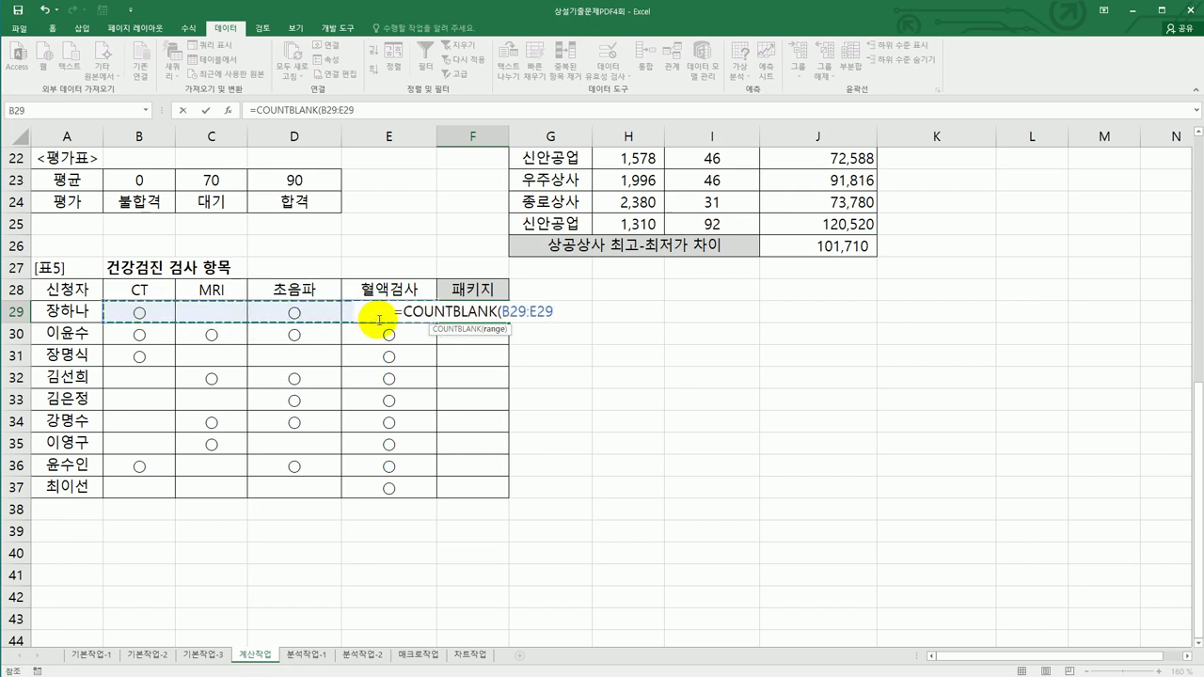
text())
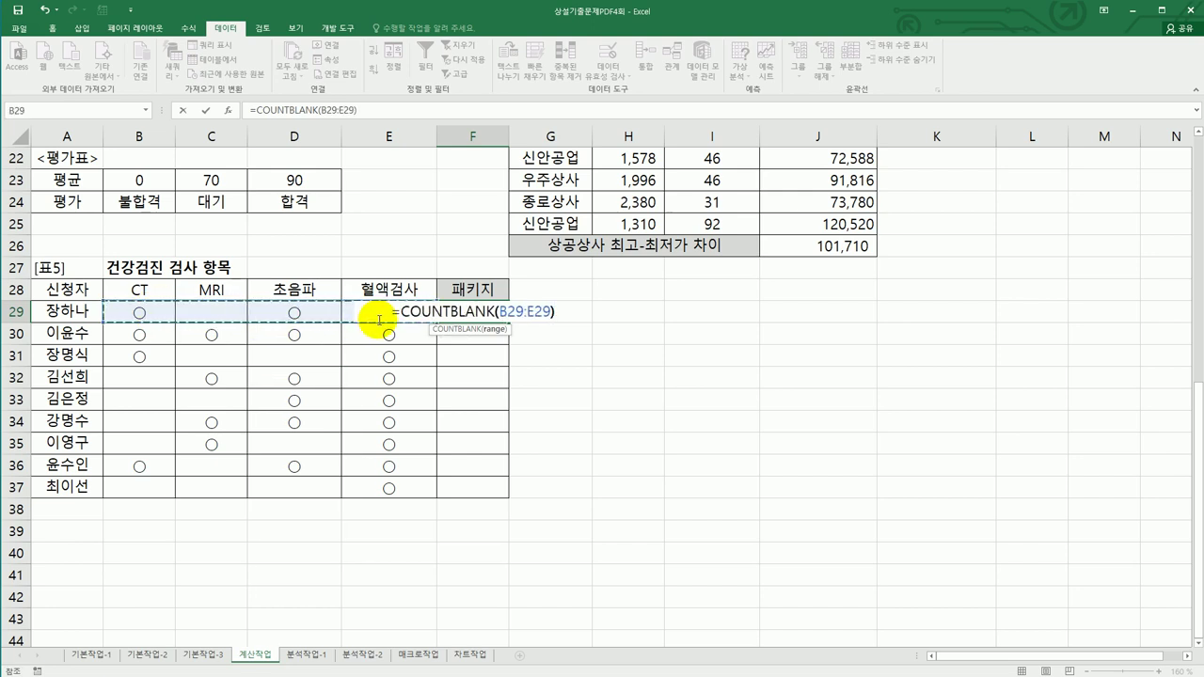
key(Return)
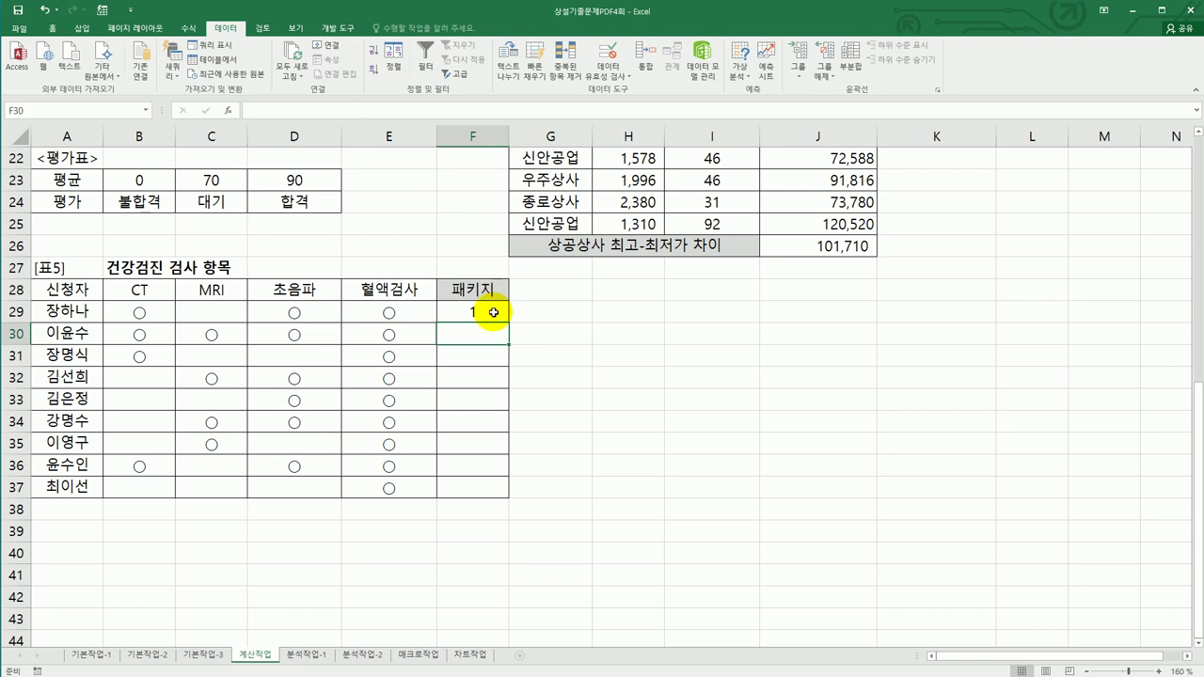
- Copy the F29 blank-count formula down through F37
click(490, 312)
drag(509, 323, 489, 491)
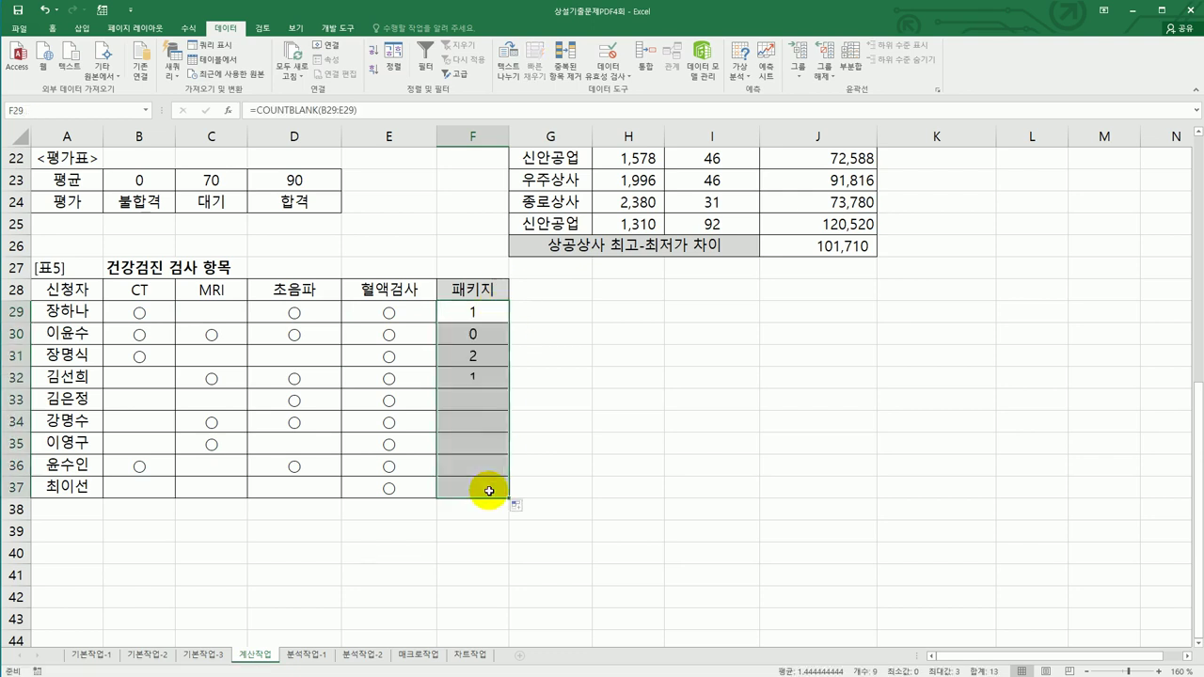
click(473, 334)
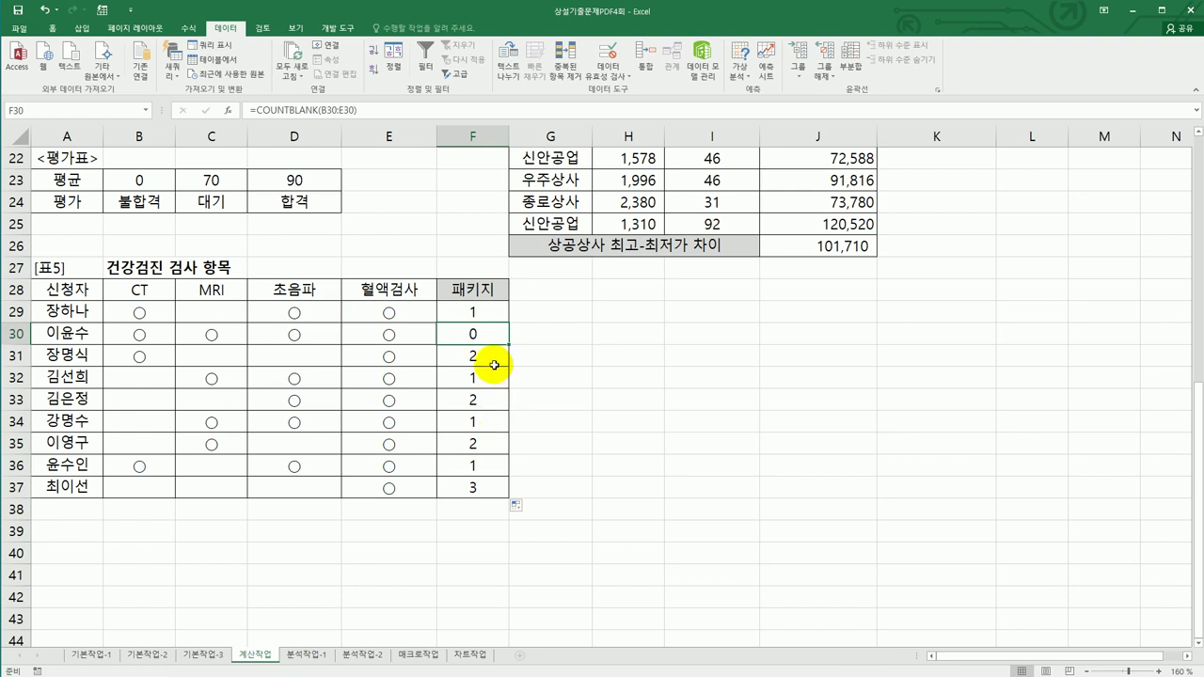
click(486, 313)
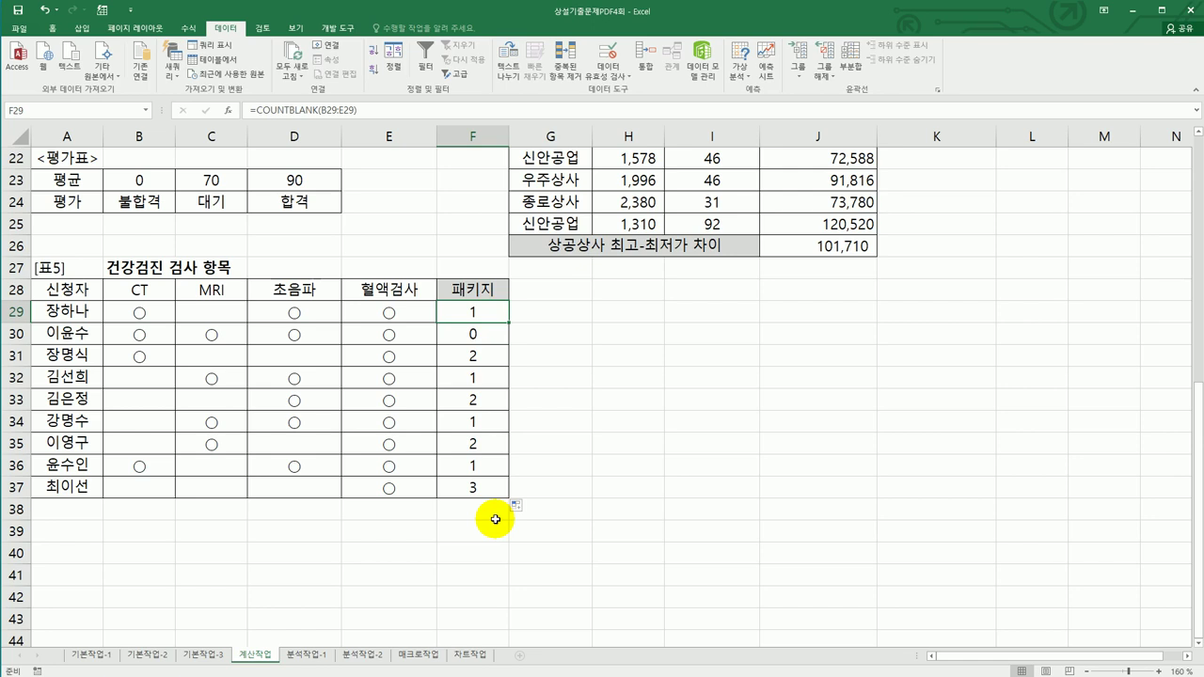
click(212, 311)
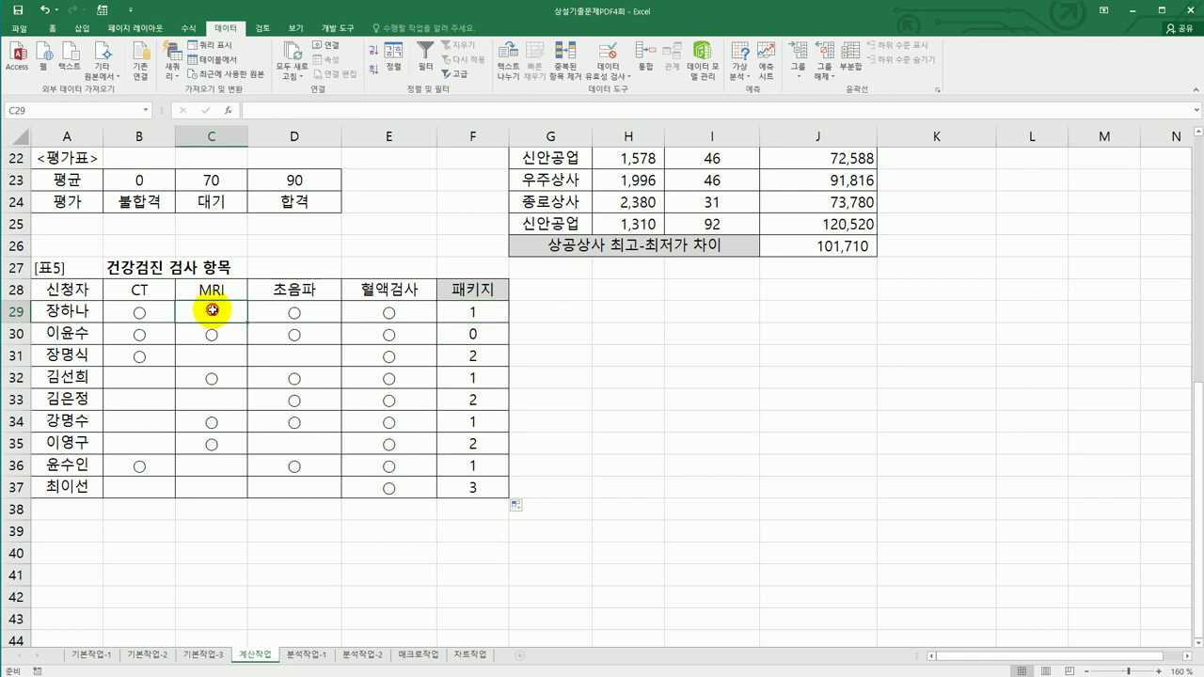
click(139, 313)
click(282, 313)
click(388, 313)
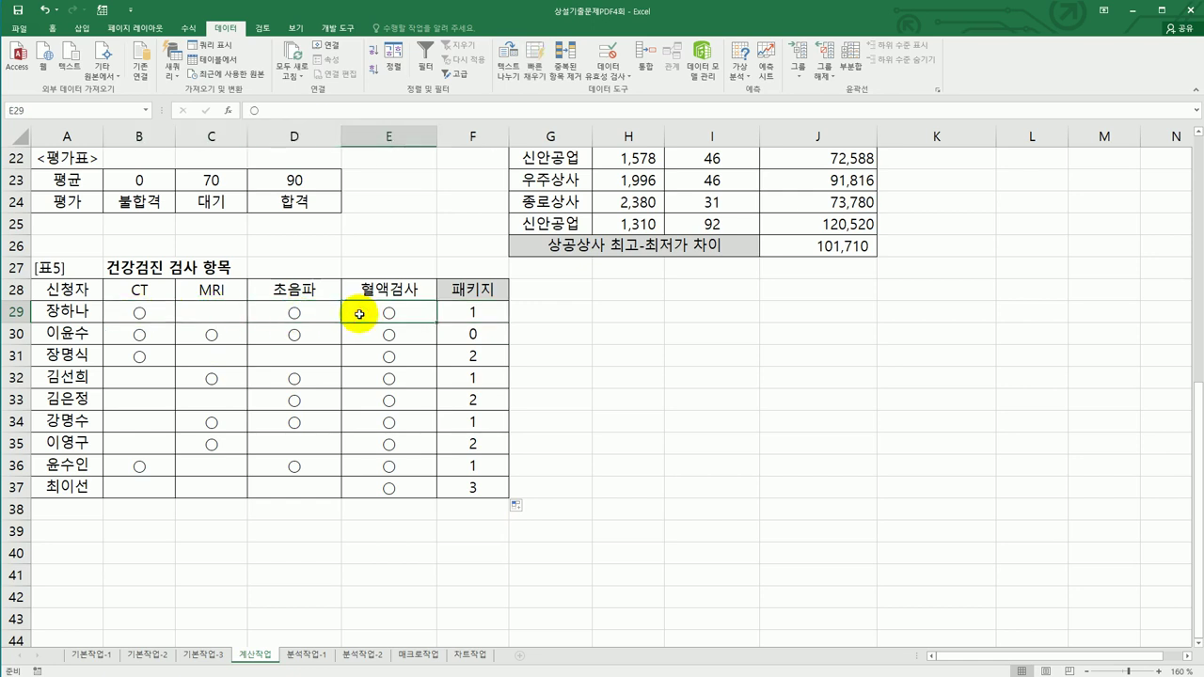
click(474, 334)
drag(143, 335, 376, 338)
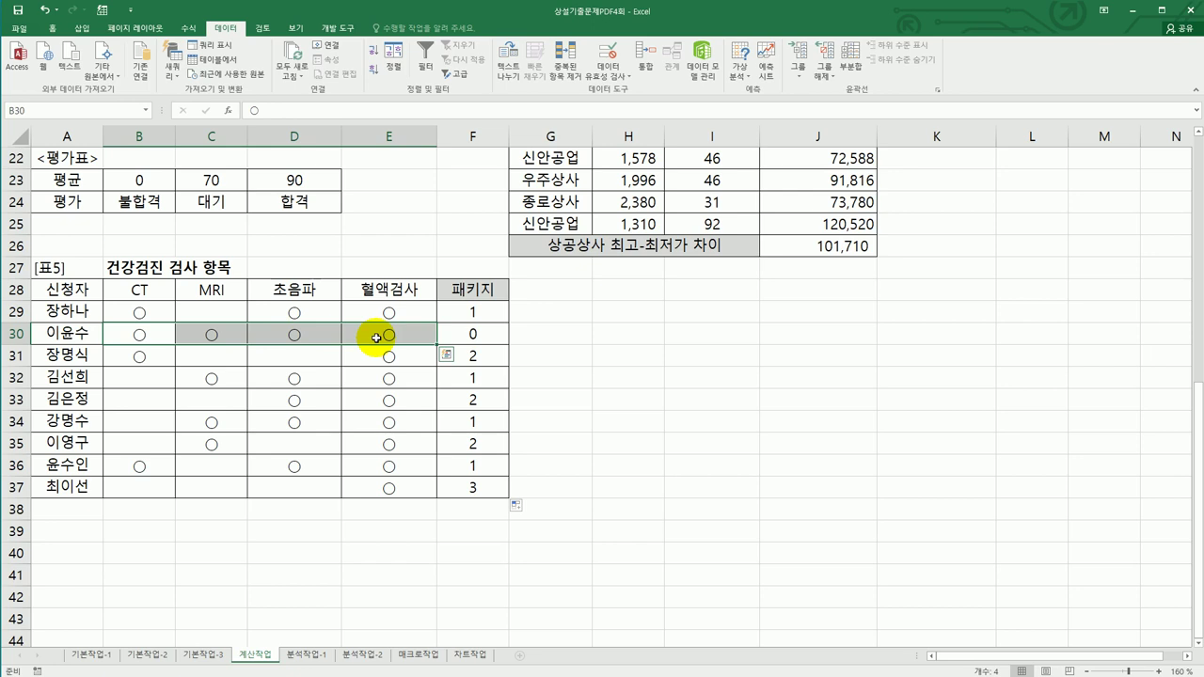
click(450, 313)
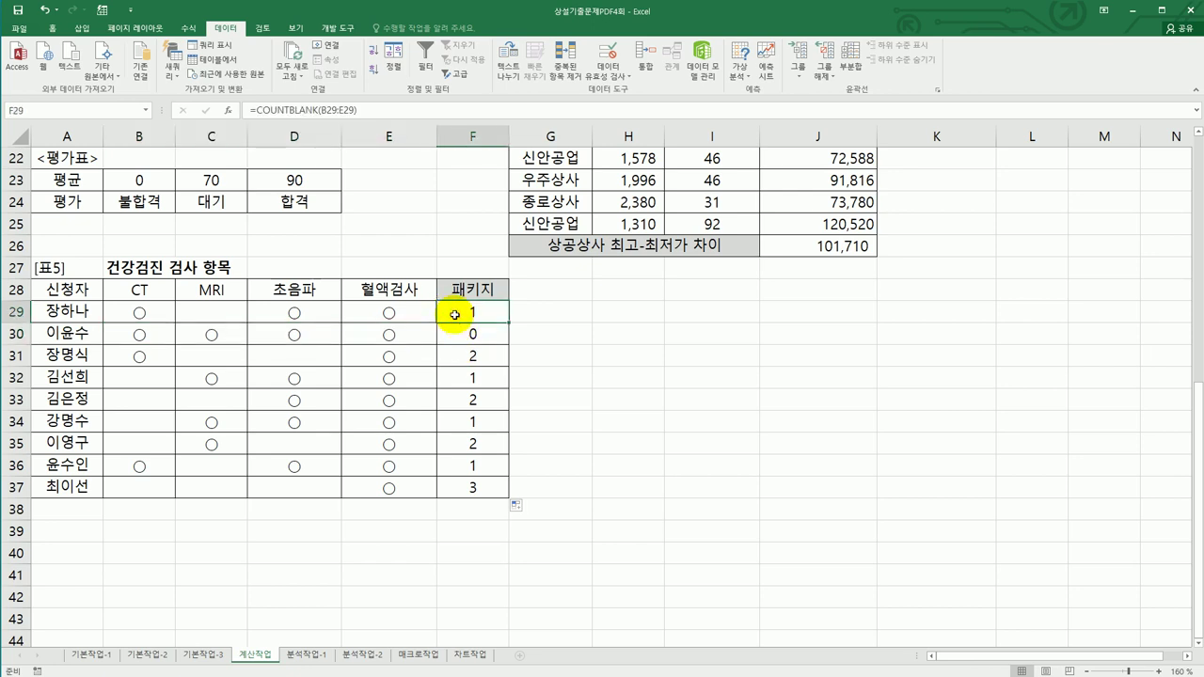
double_click(460, 312)
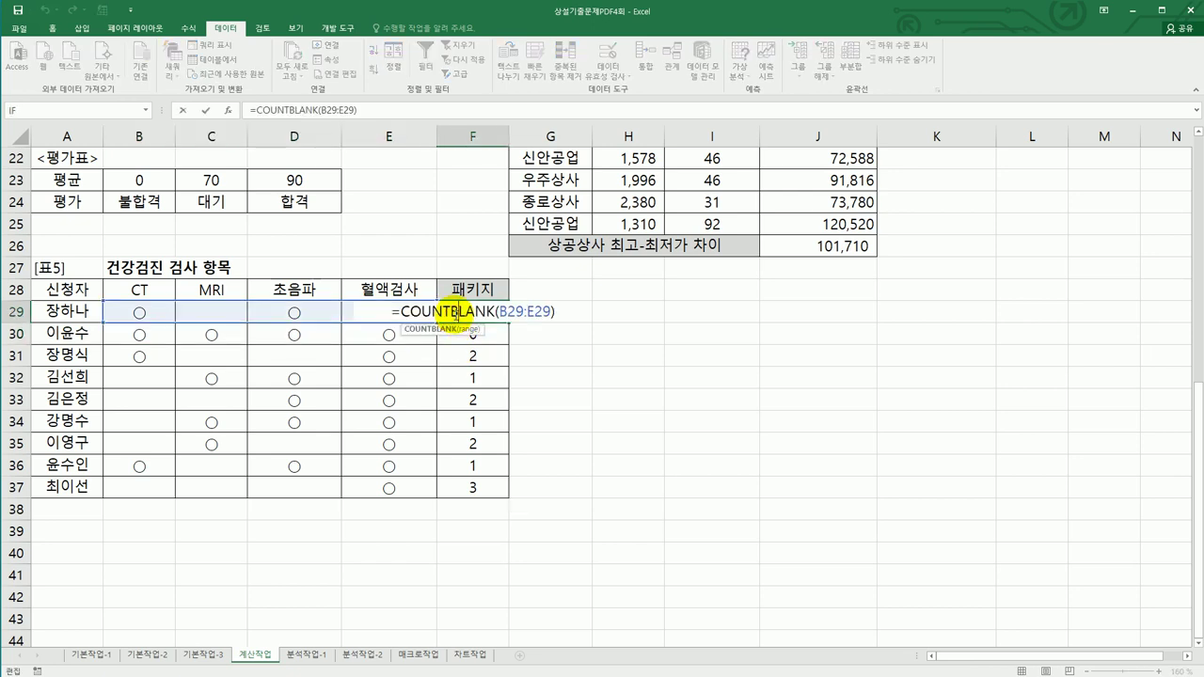
- Wrap F29's COUNTBLANK(B29:E29) in an IF and add the condition <=1
click(403, 311)
text(if)
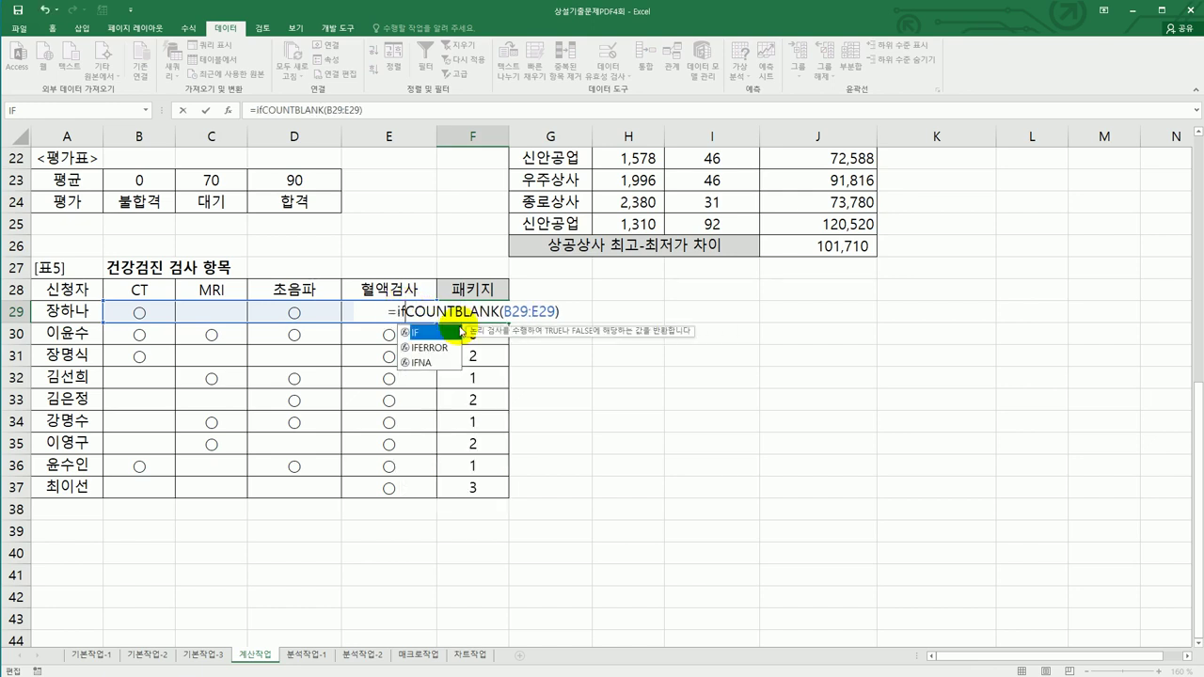
key(Tab)
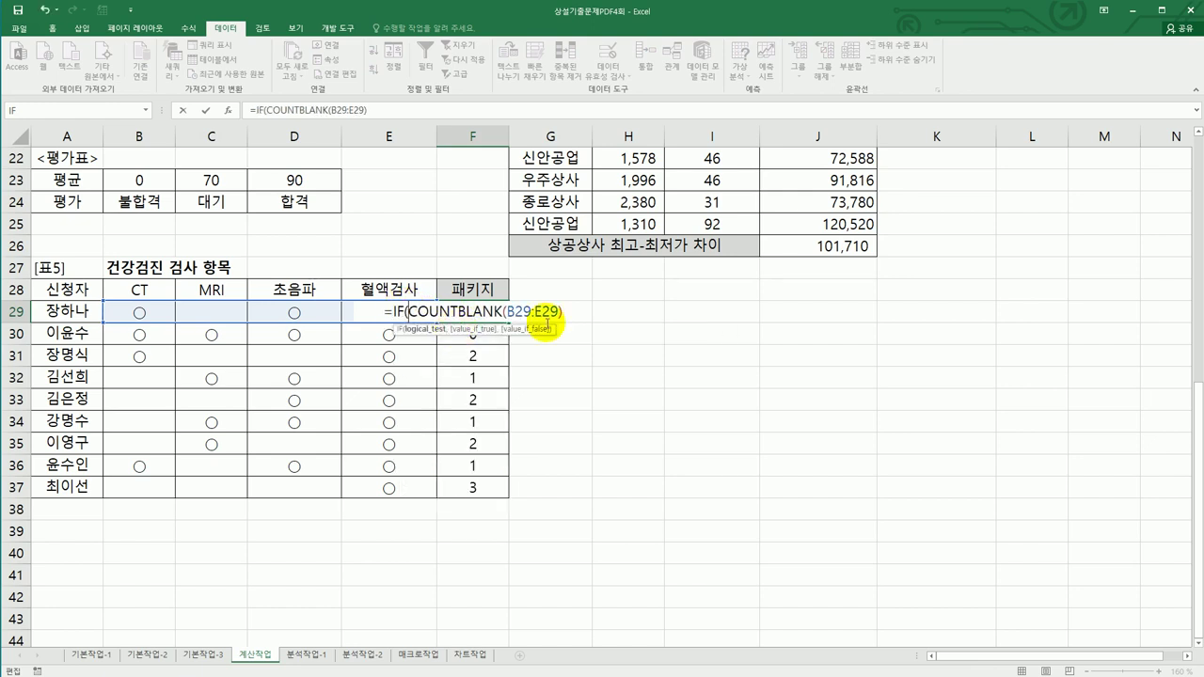
click(584, 316)
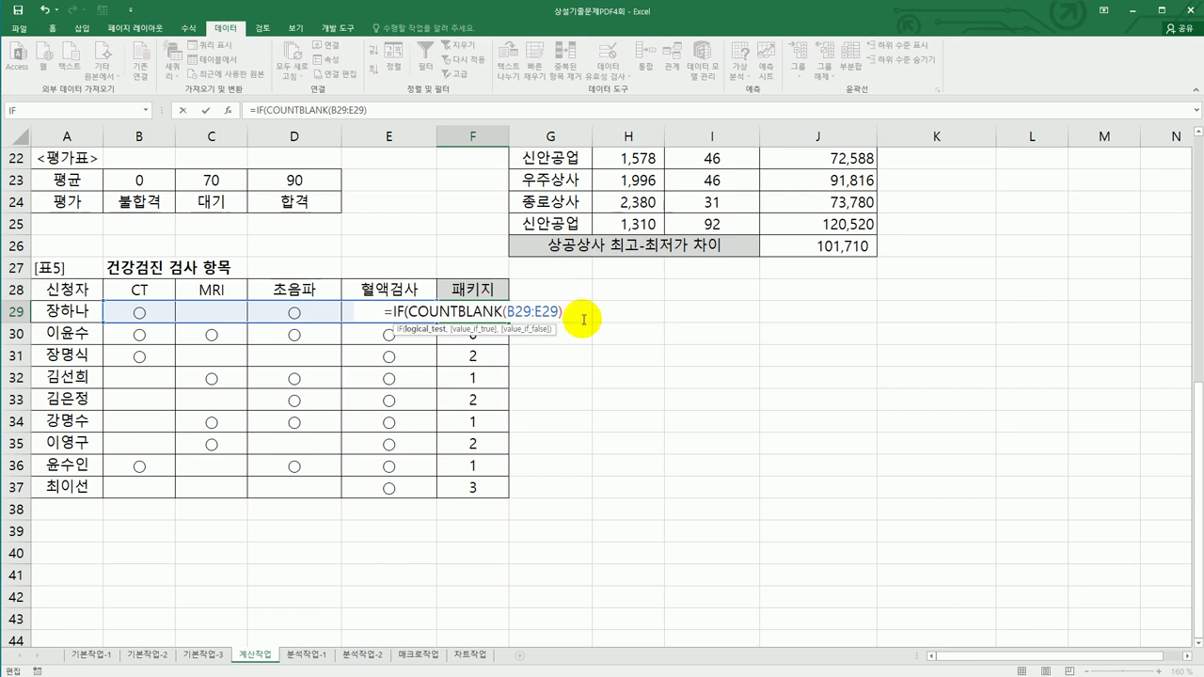
text(<)
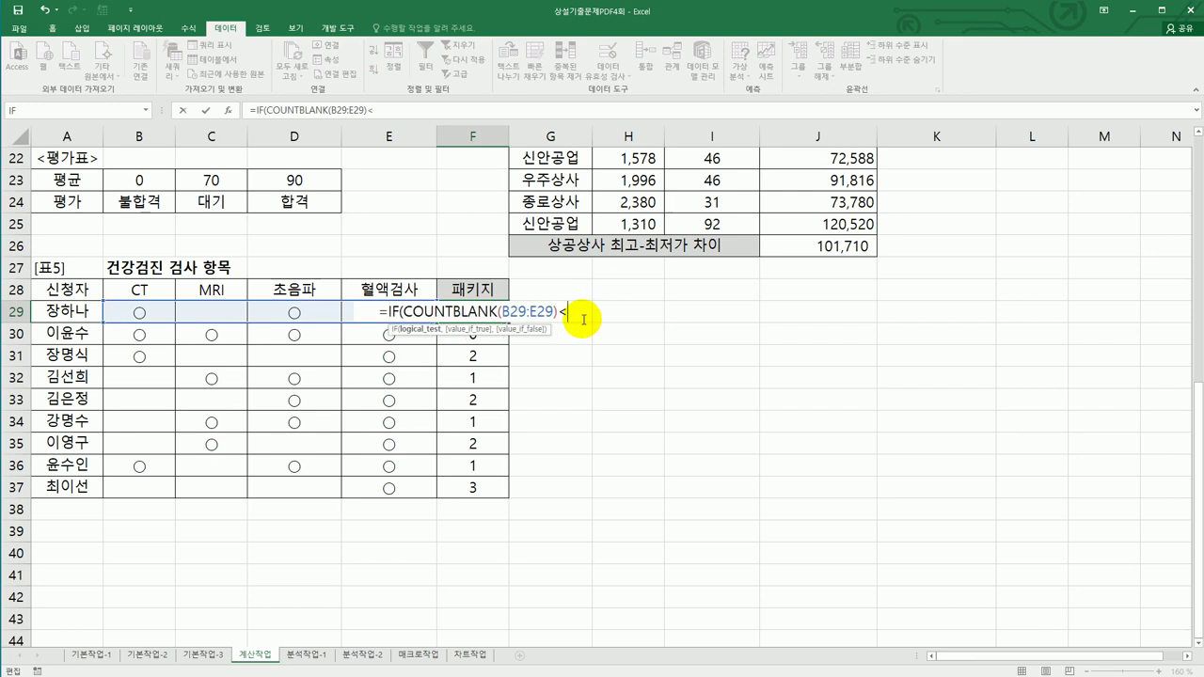
text(=)
text(1,)
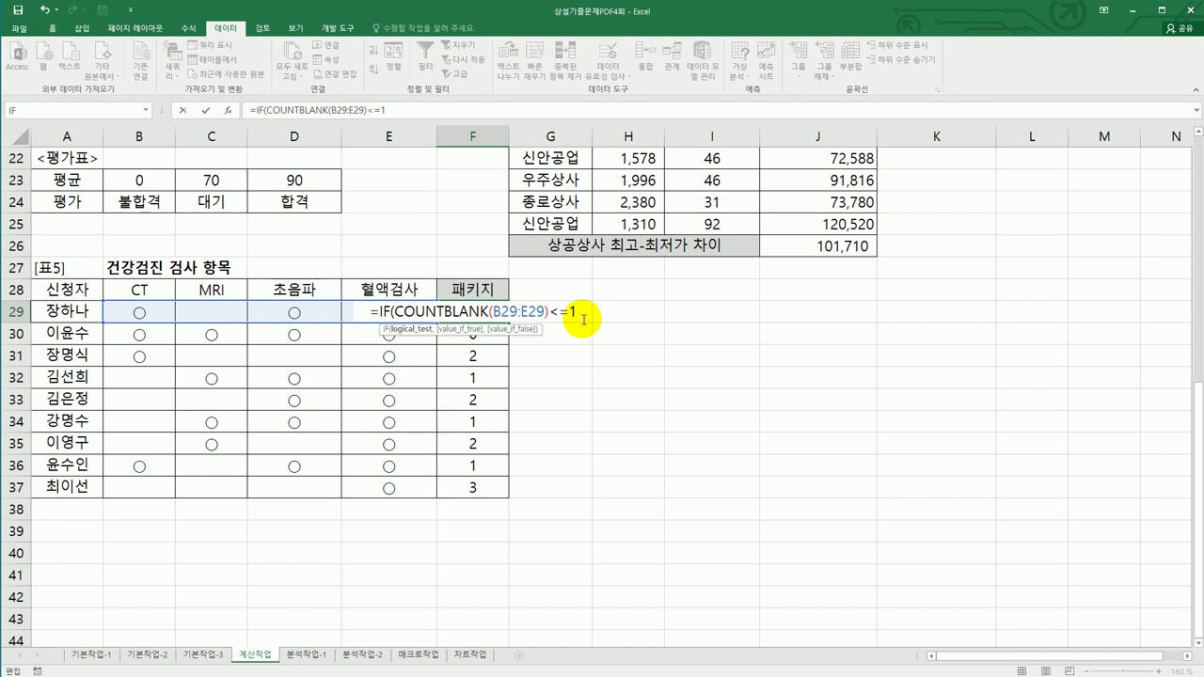
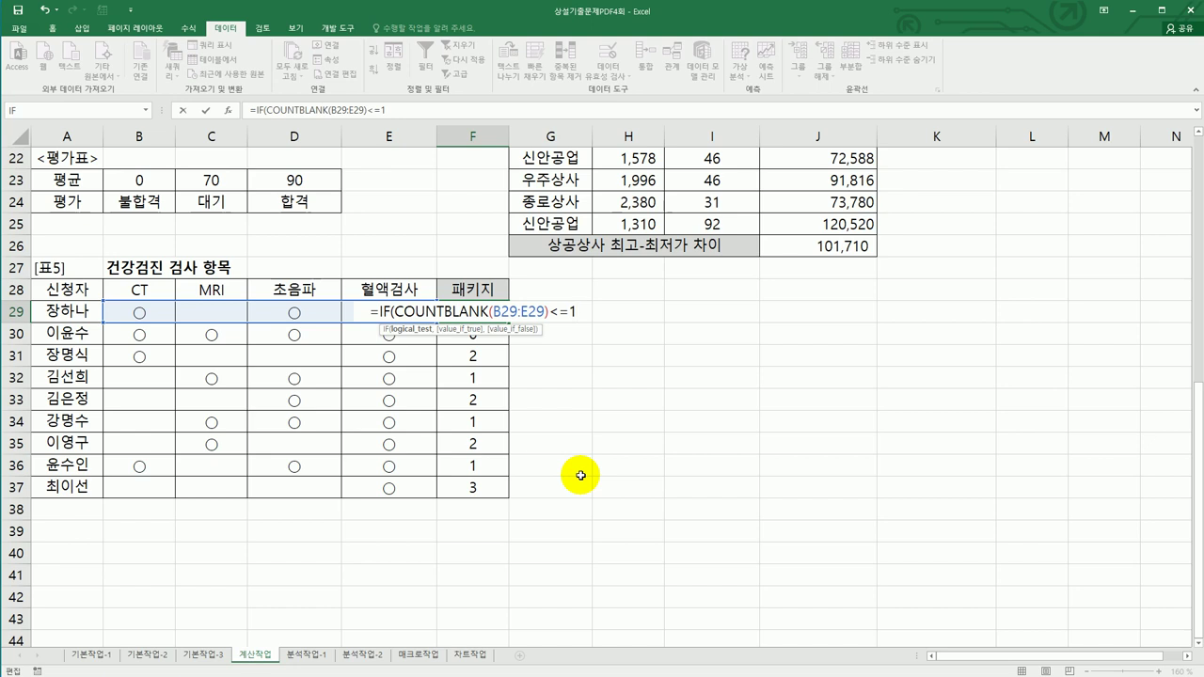
- Finish =IF(COUNTBLANK(B29:E29)<=1,"프리미엄","일반") in F29, fill it to F37, and go to 분석작업-1
text(,)
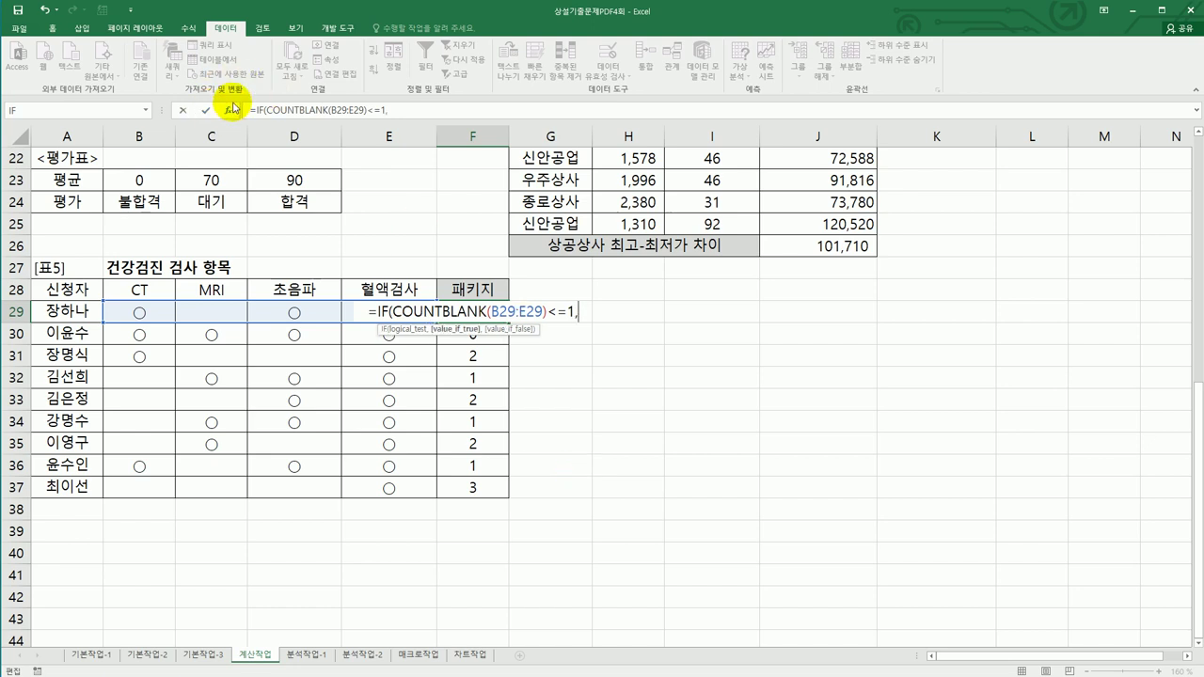
click(231, 115)
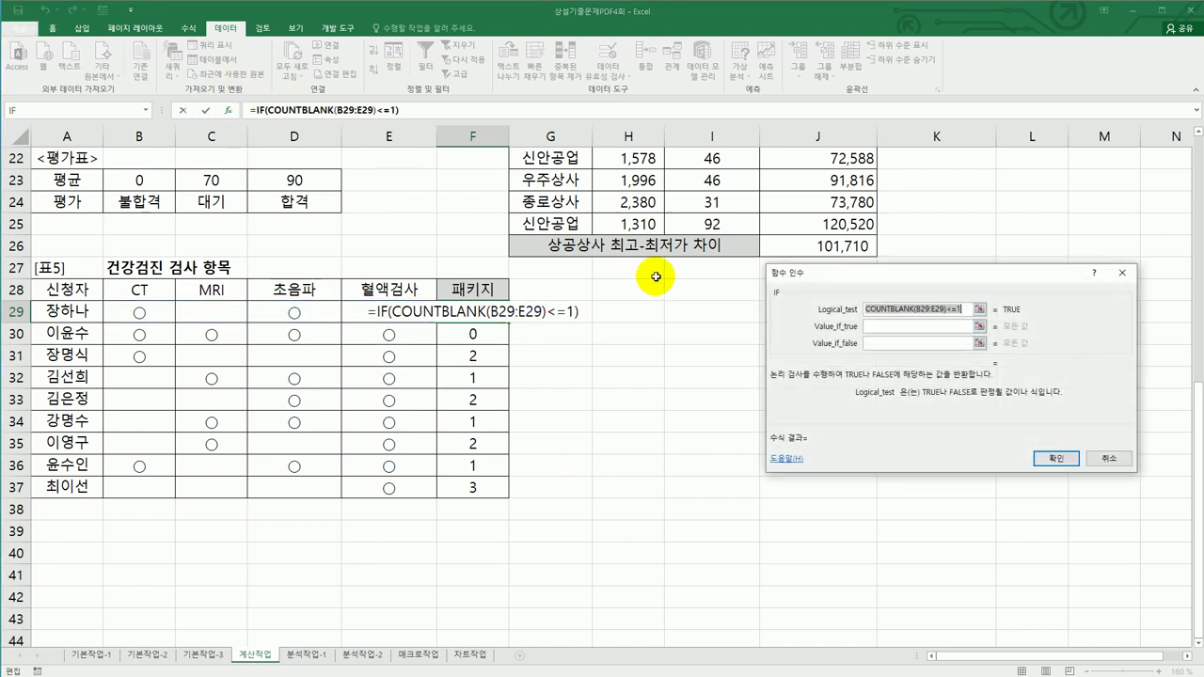
click(895, 327)
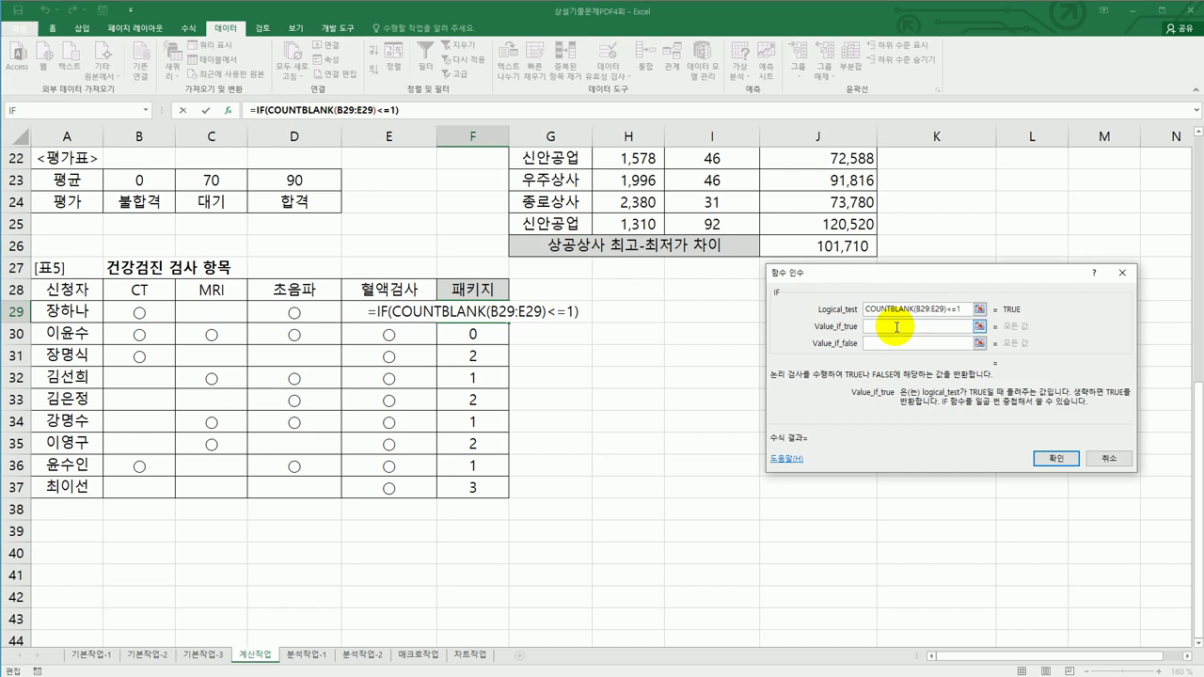
text(")
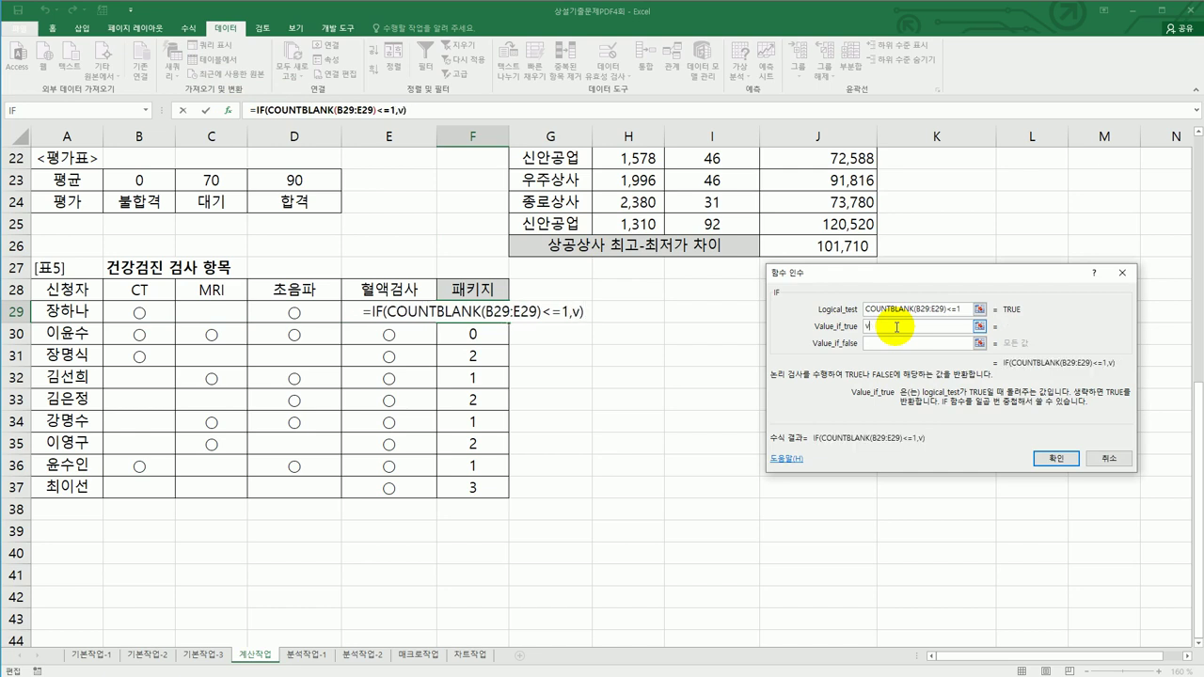
text(프리미엄")
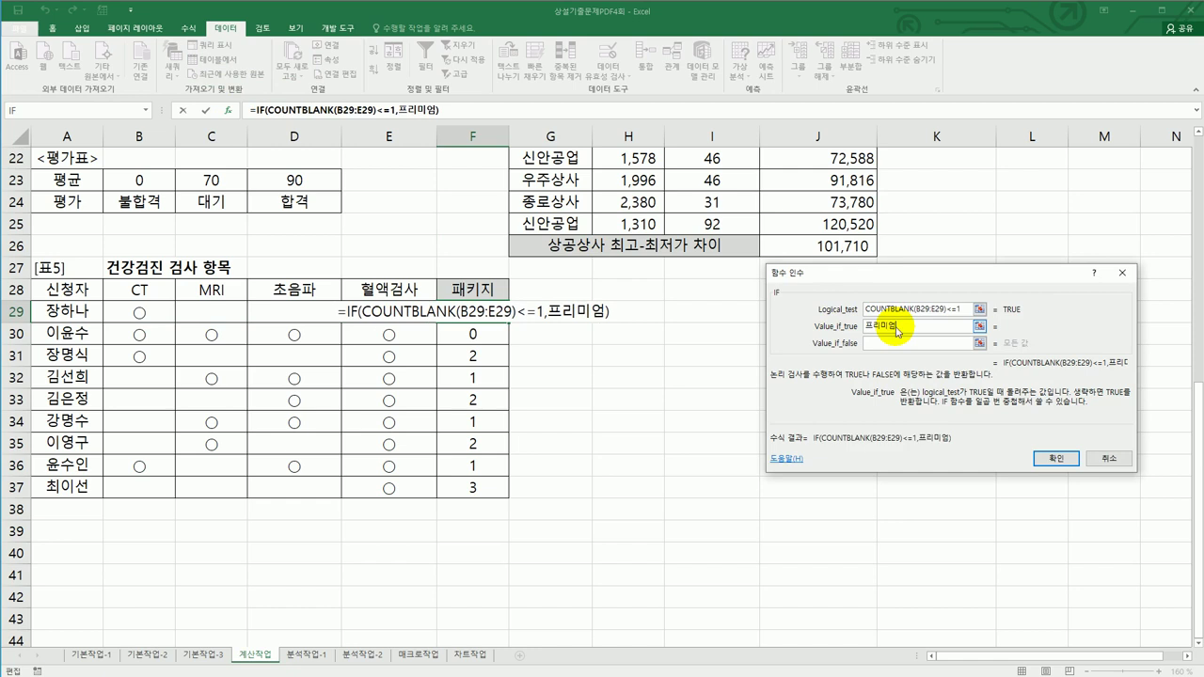
key(Tab)
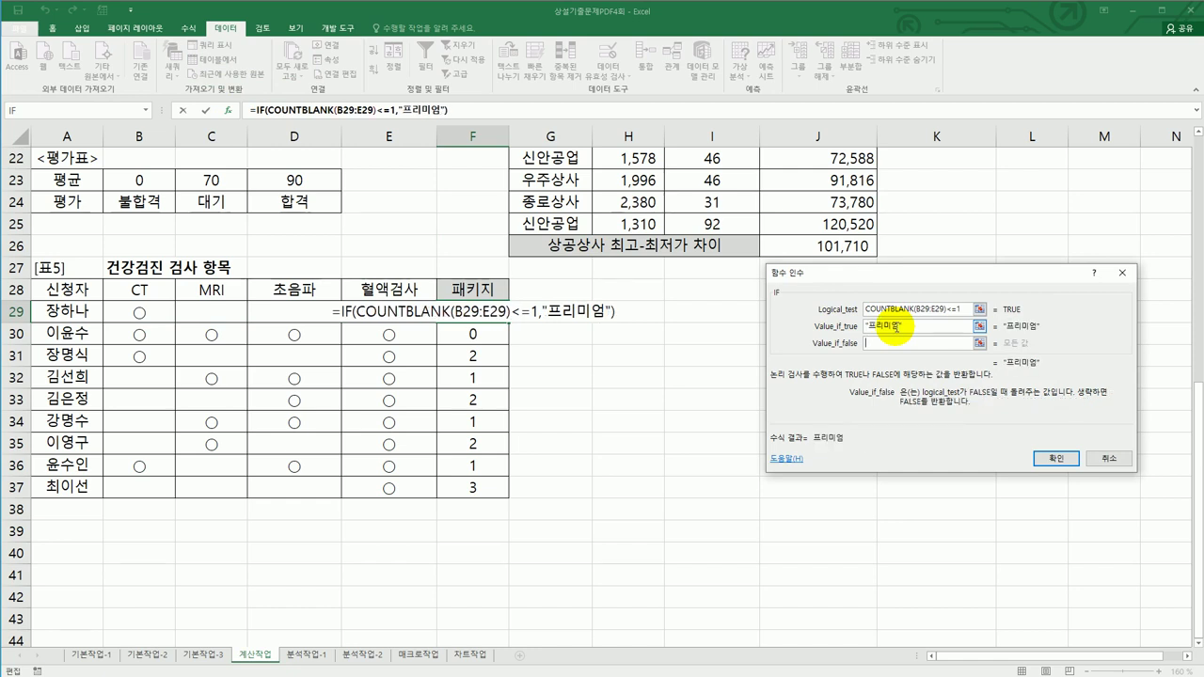
text(일반)
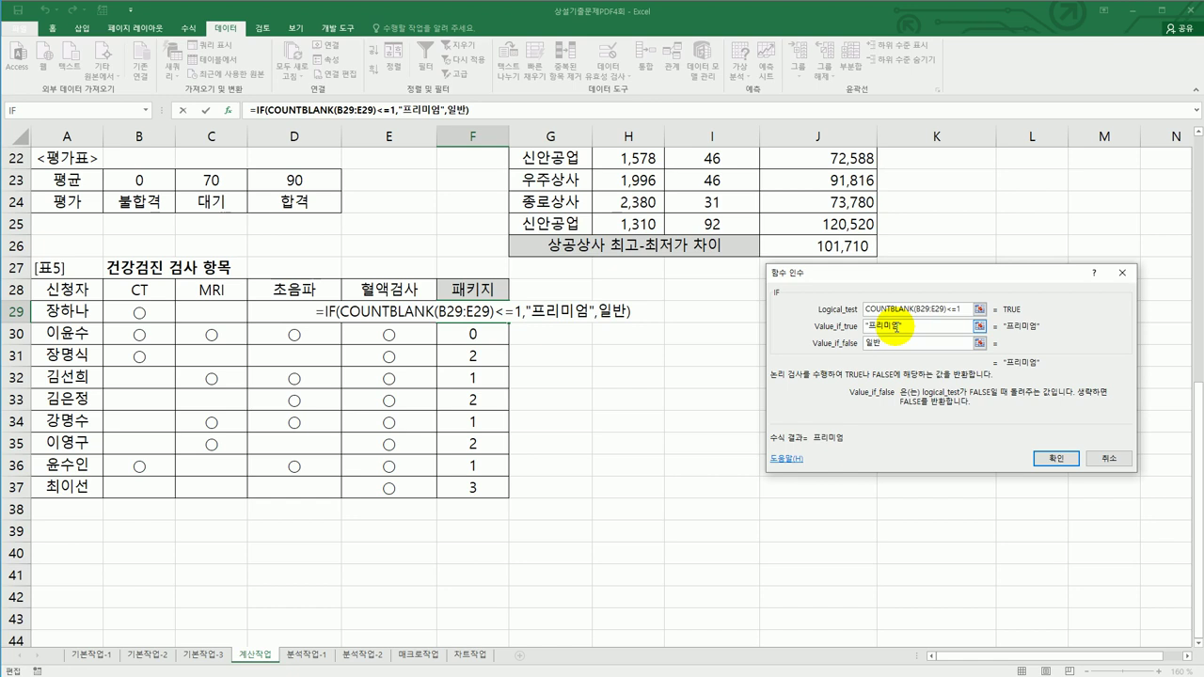
click(1038, 459)
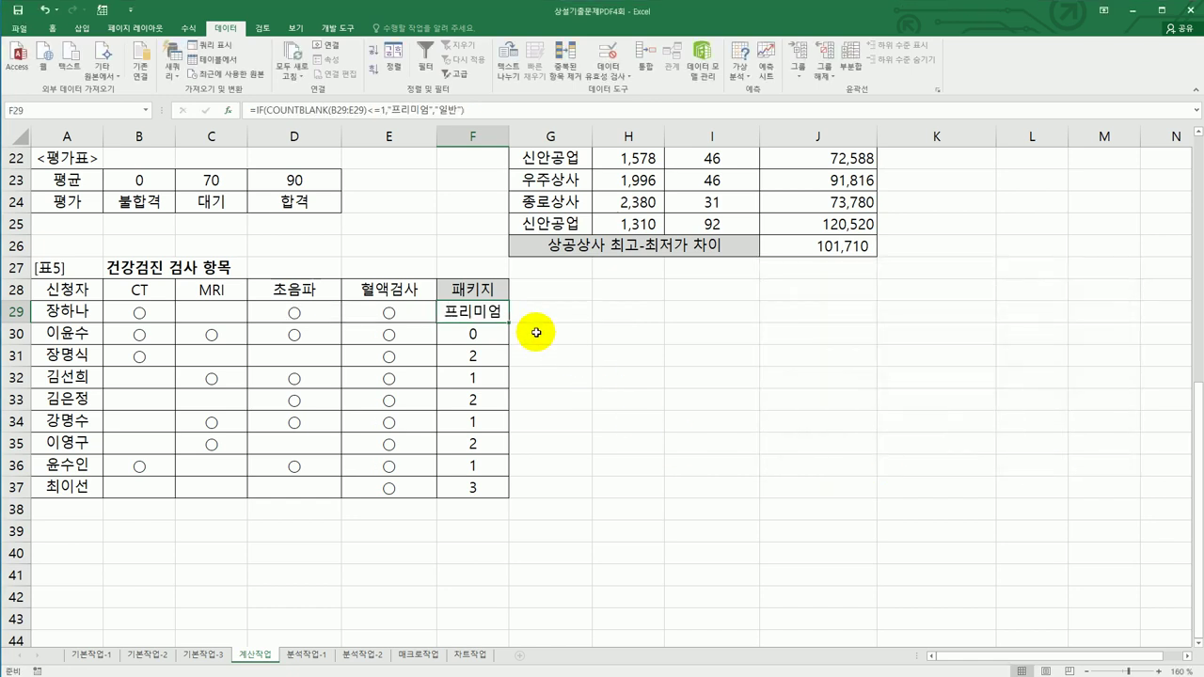
drag(509, 322, 510, 488)
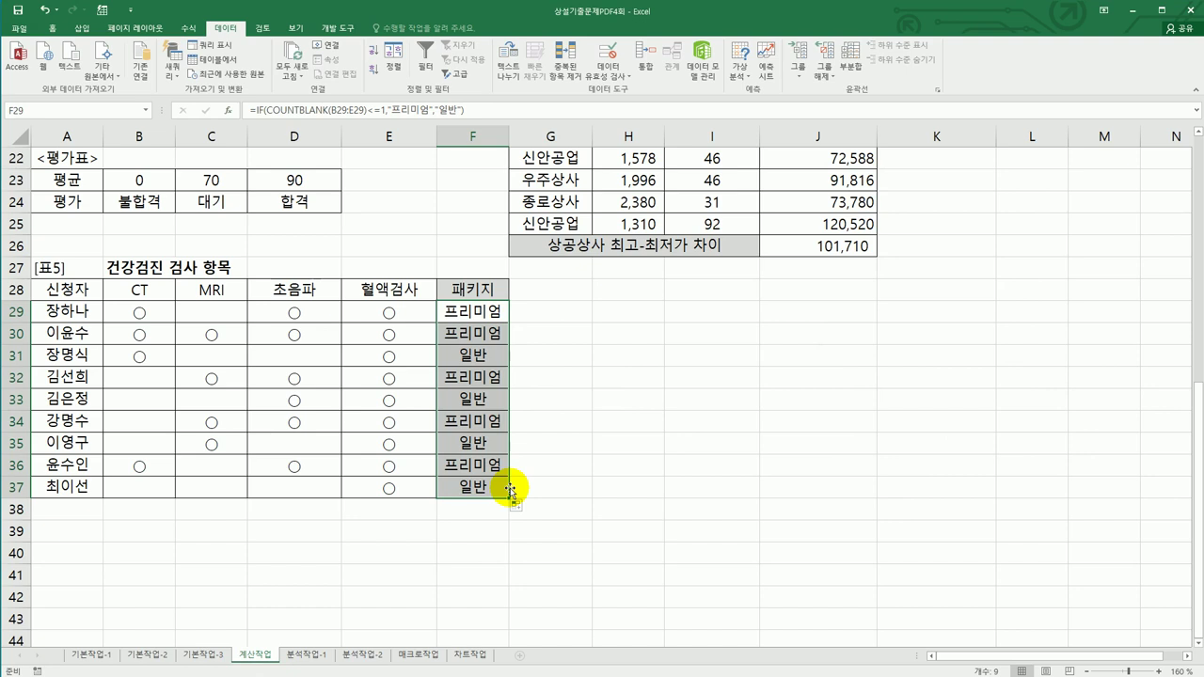
click(316, 653)
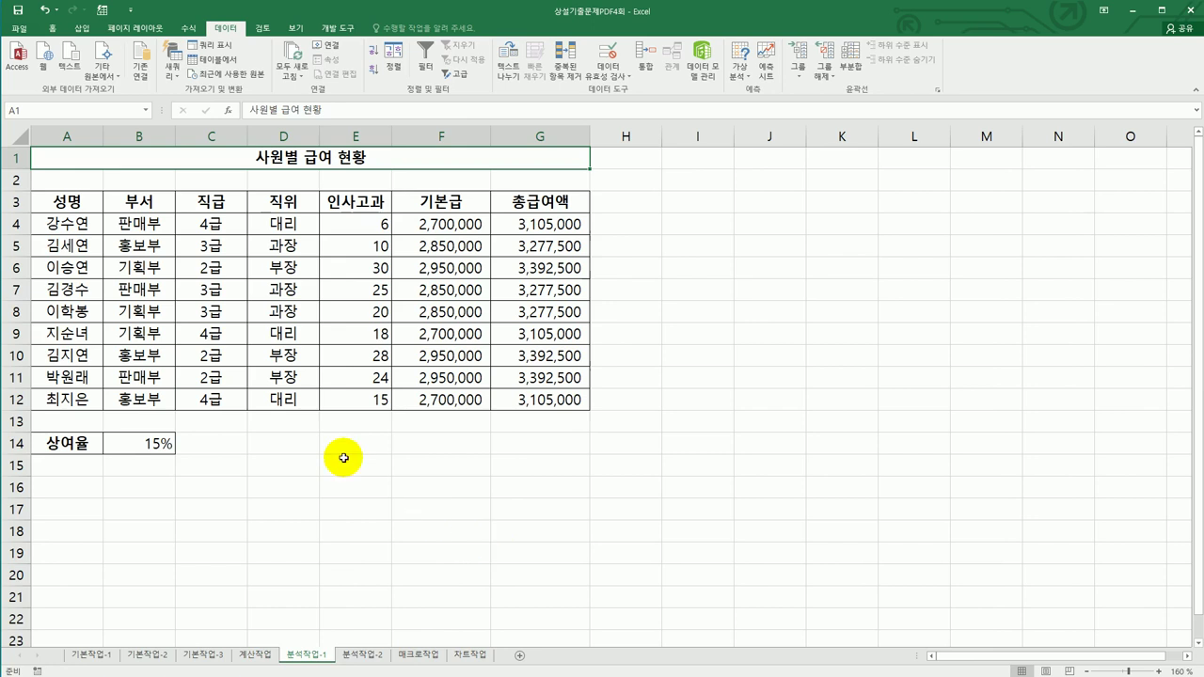
- Name the bonus rate cell B14 상여율 via the Name Box
click(337, 395)
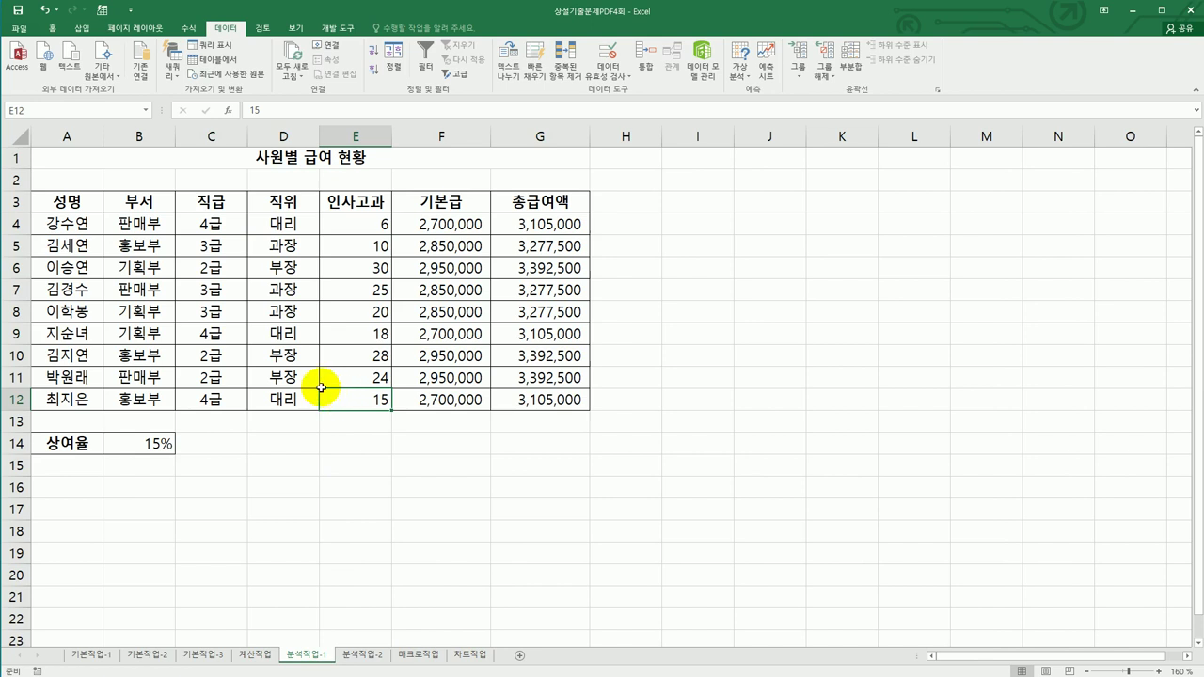
click(148, 444)
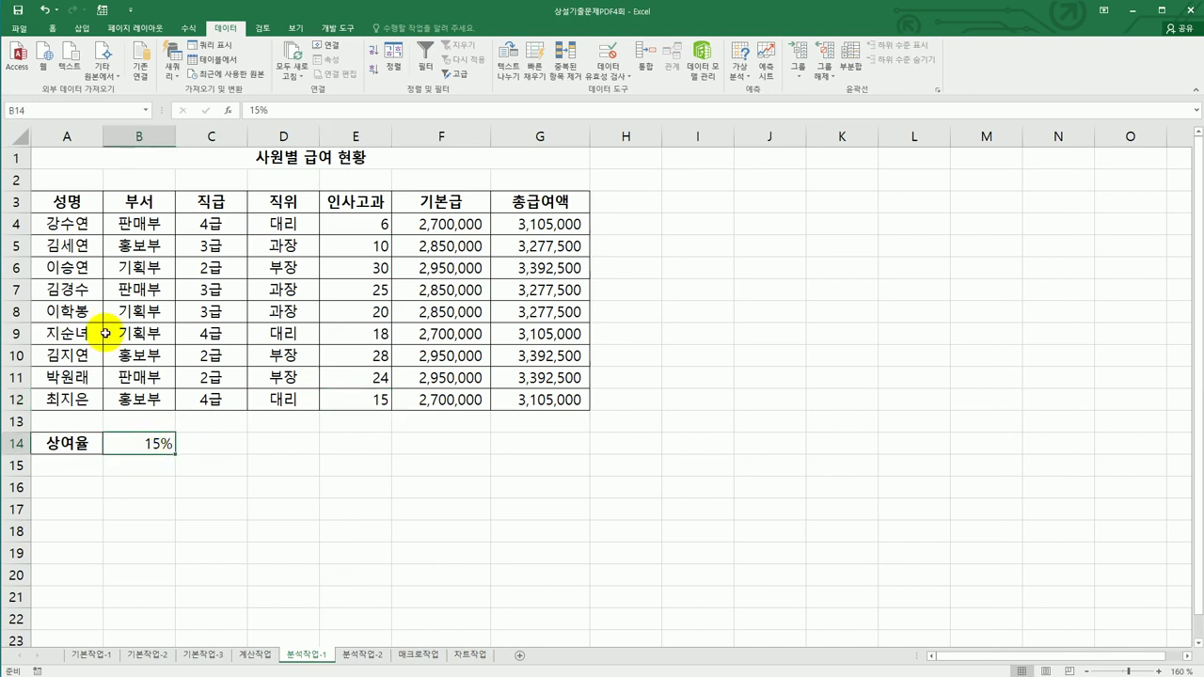
click(71, 112)
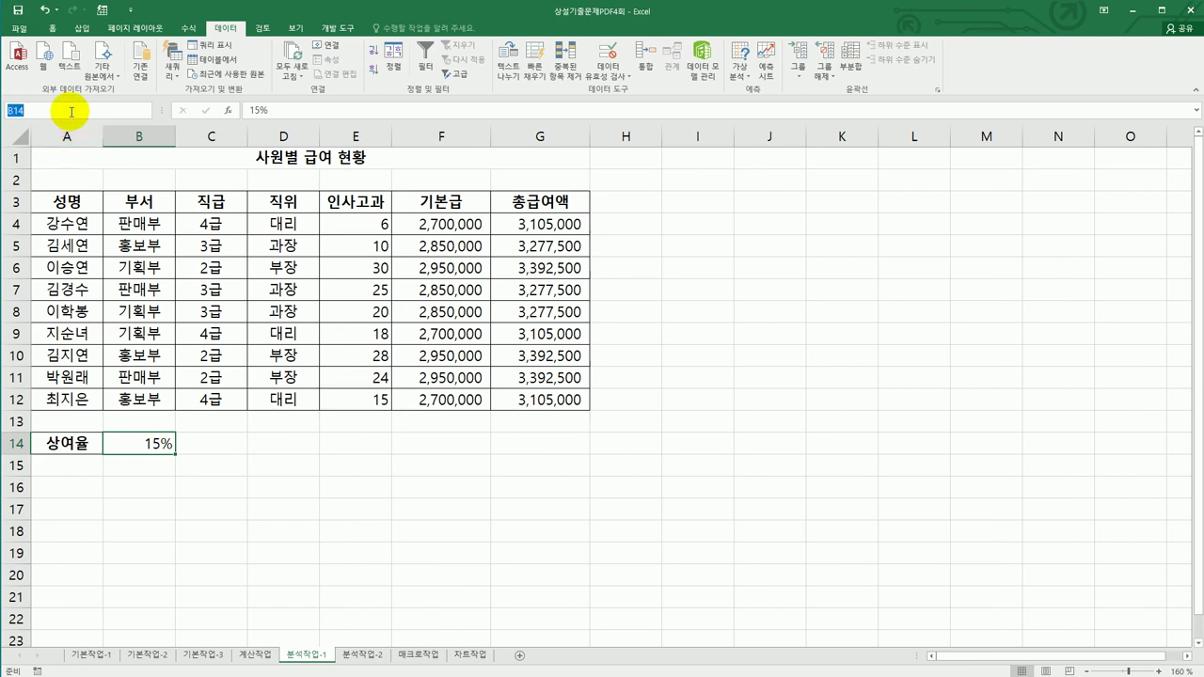
text(상여율)
key(Return)
- Name the total cells G4, G7 and G10 after the employee in each row
click(535, 223)
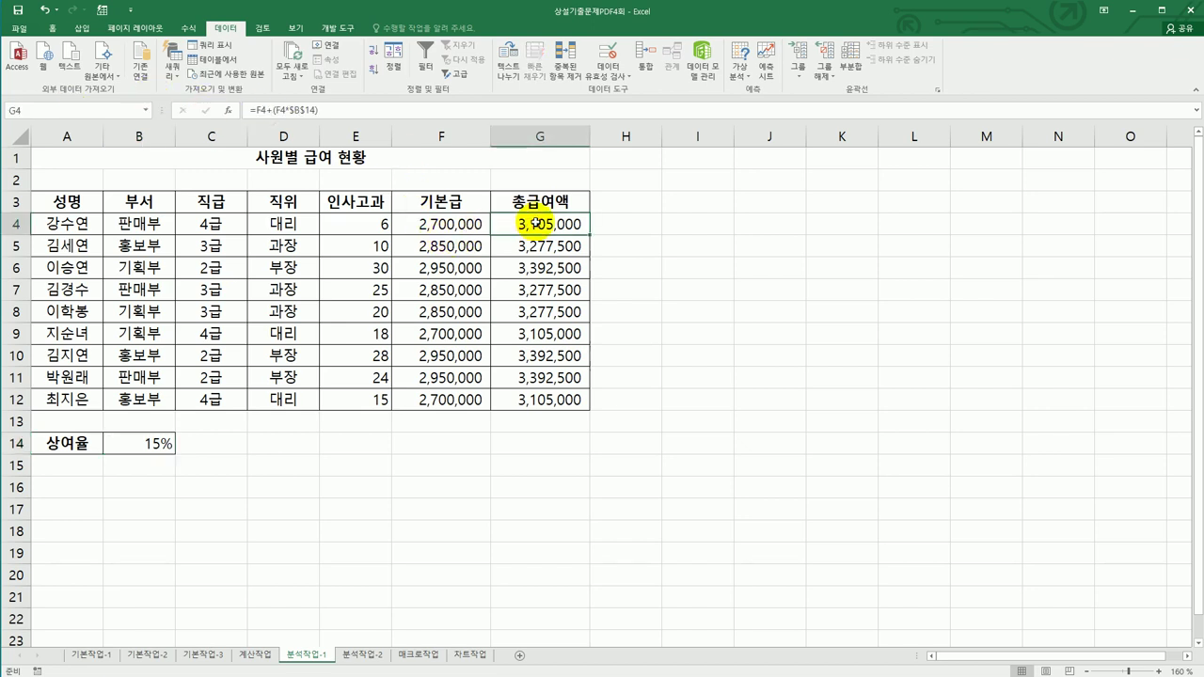
click(118, 115)
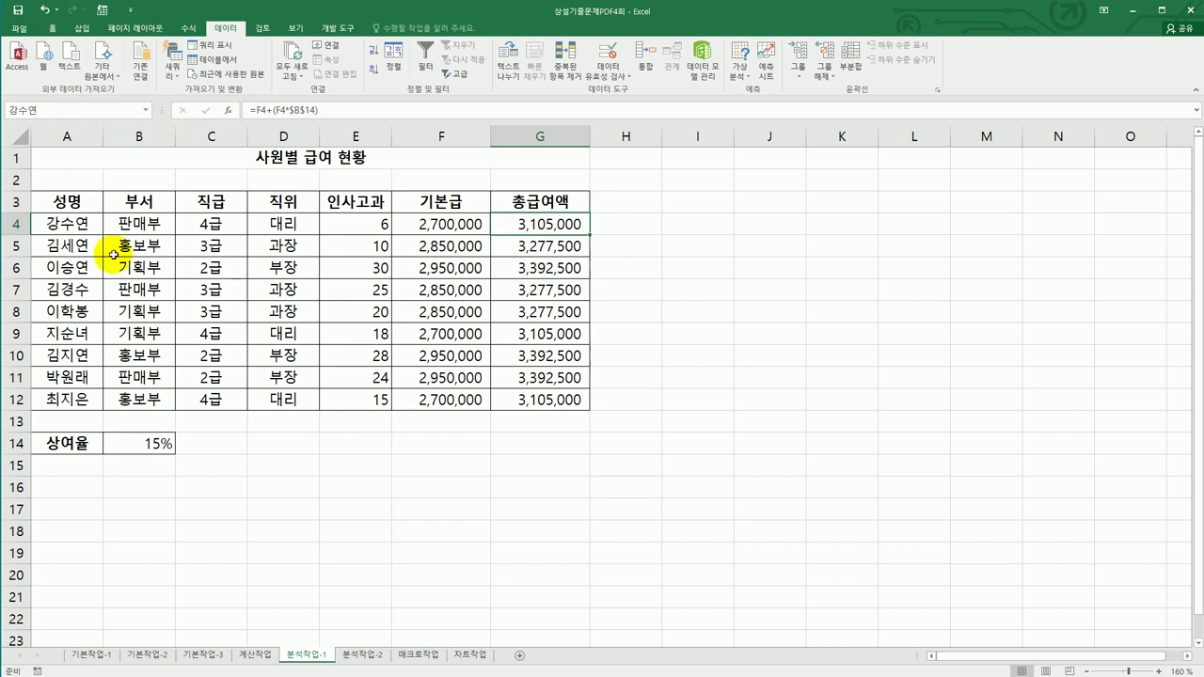
click(529, 291)
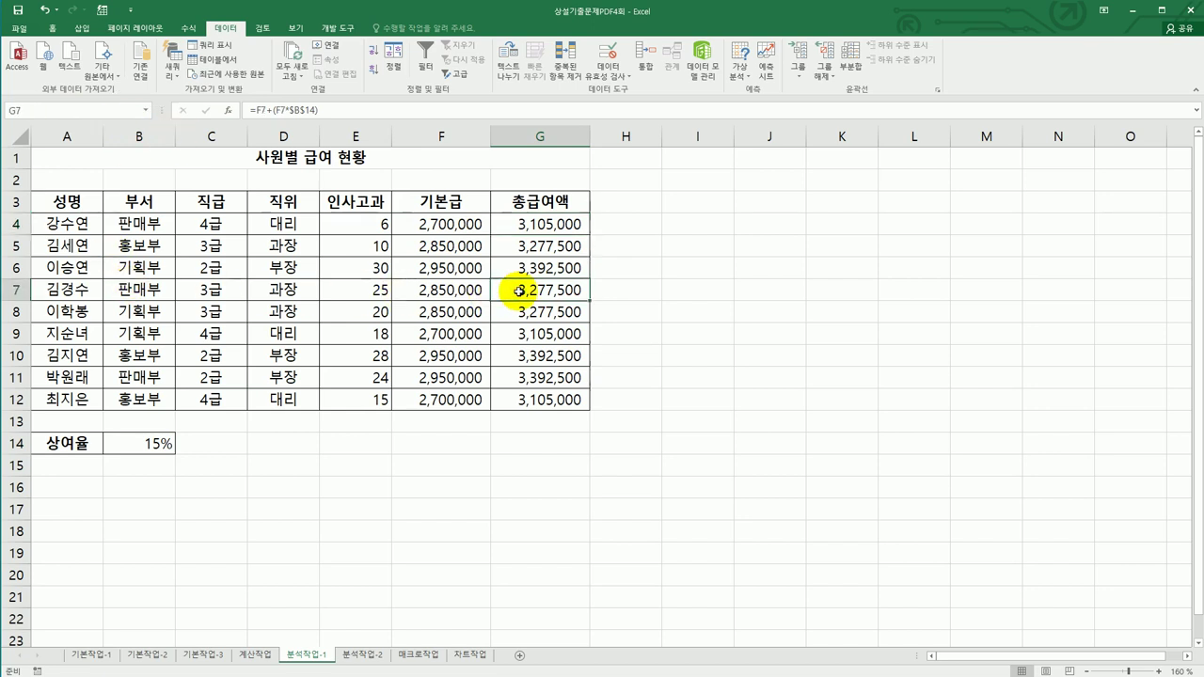
click(66, 110)
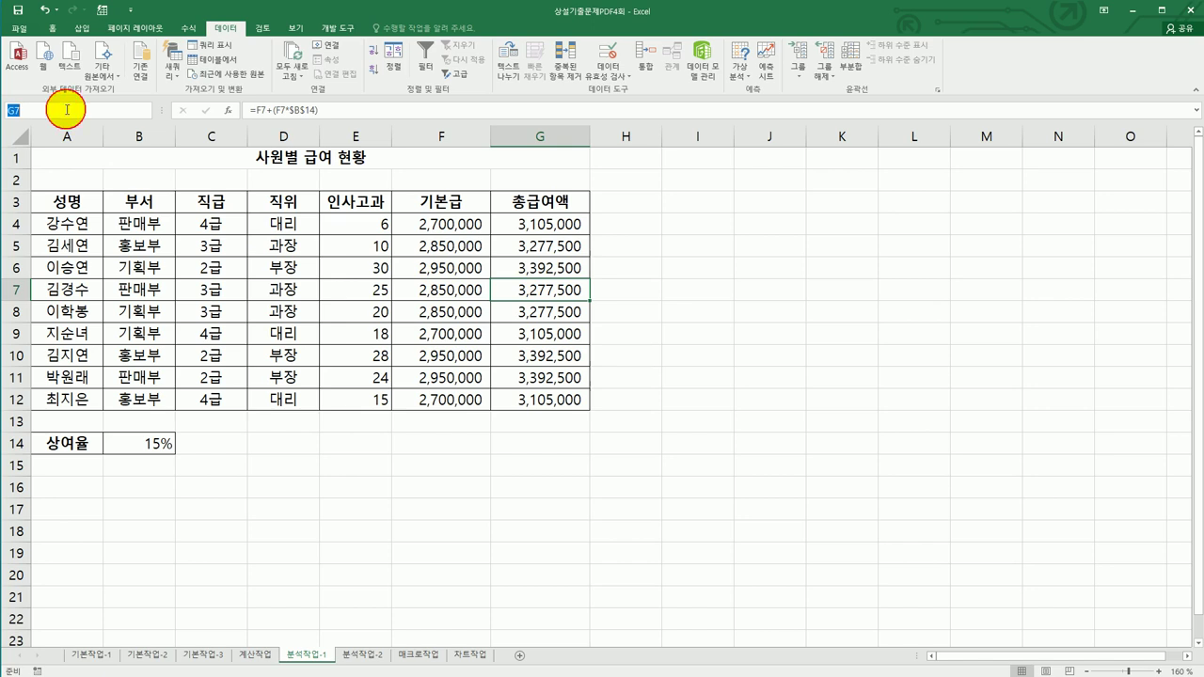
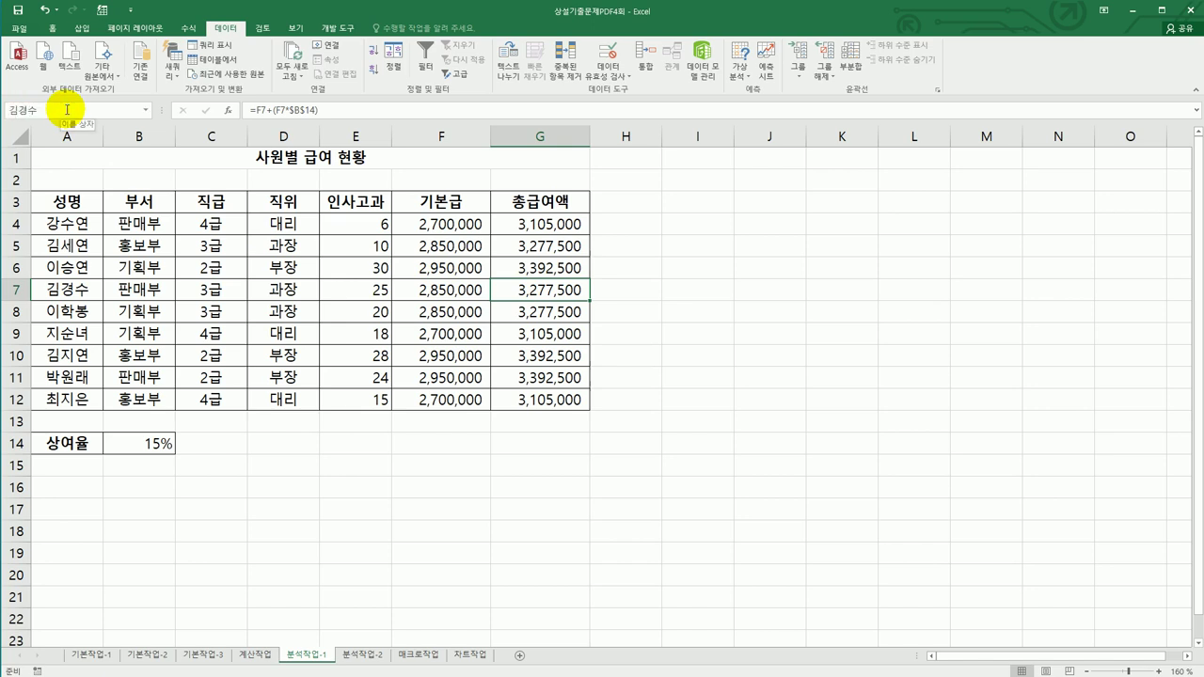
click(522, 353)
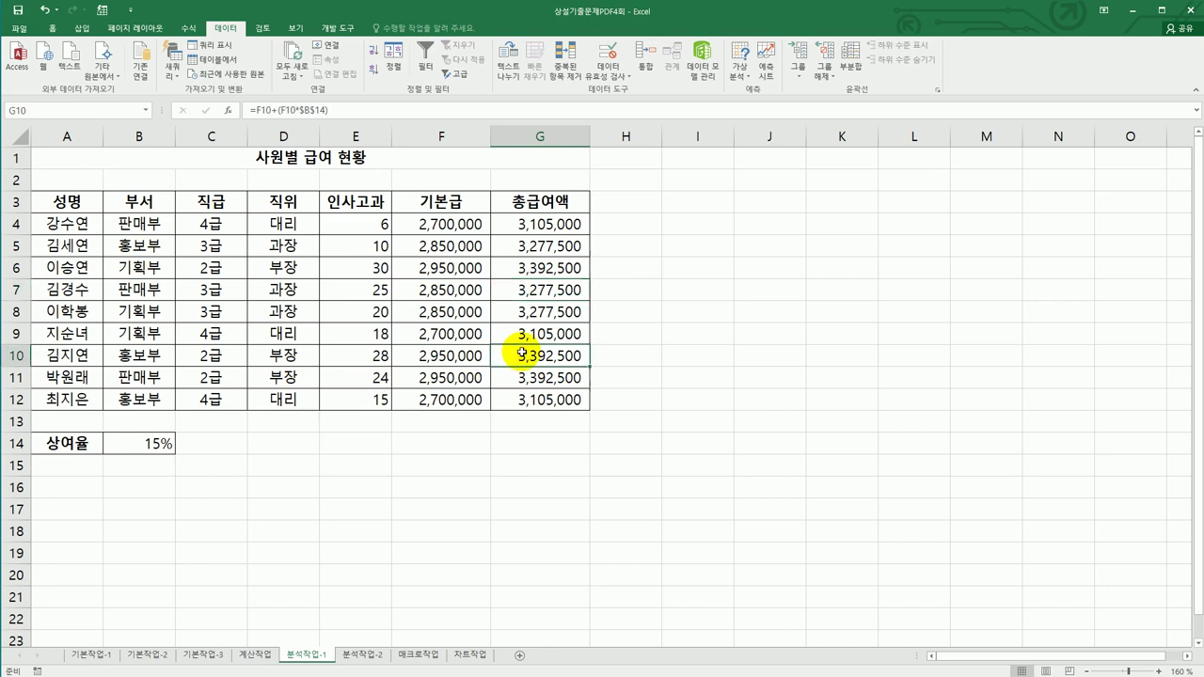
click(48, 113)
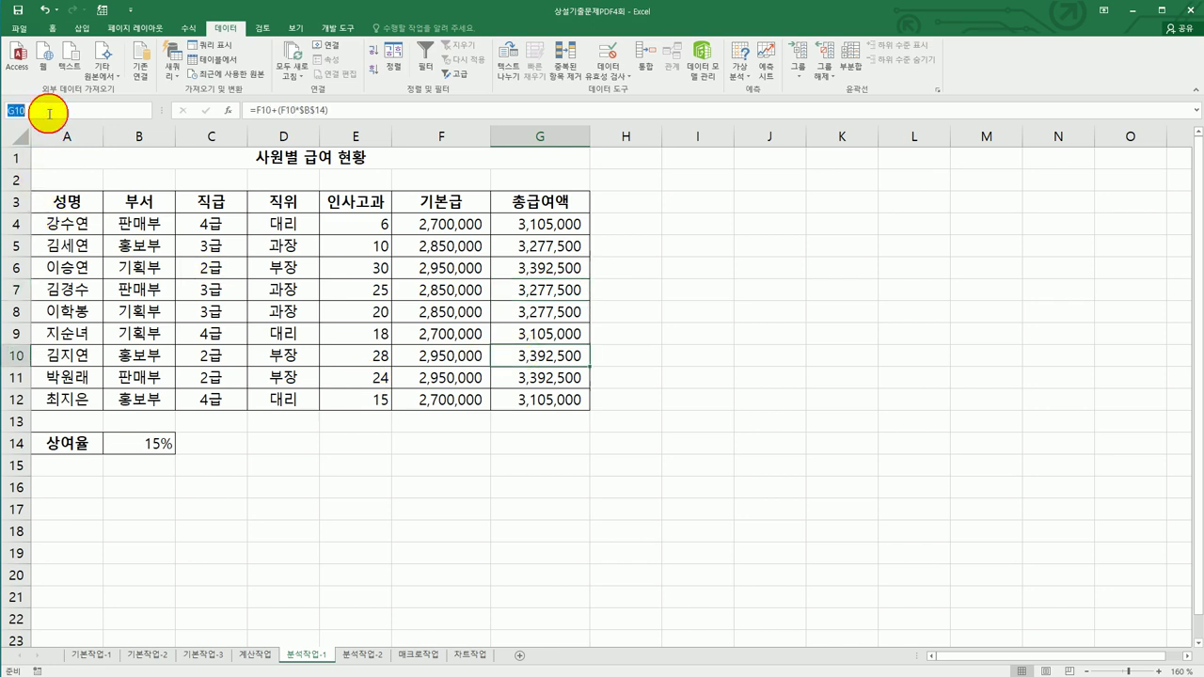
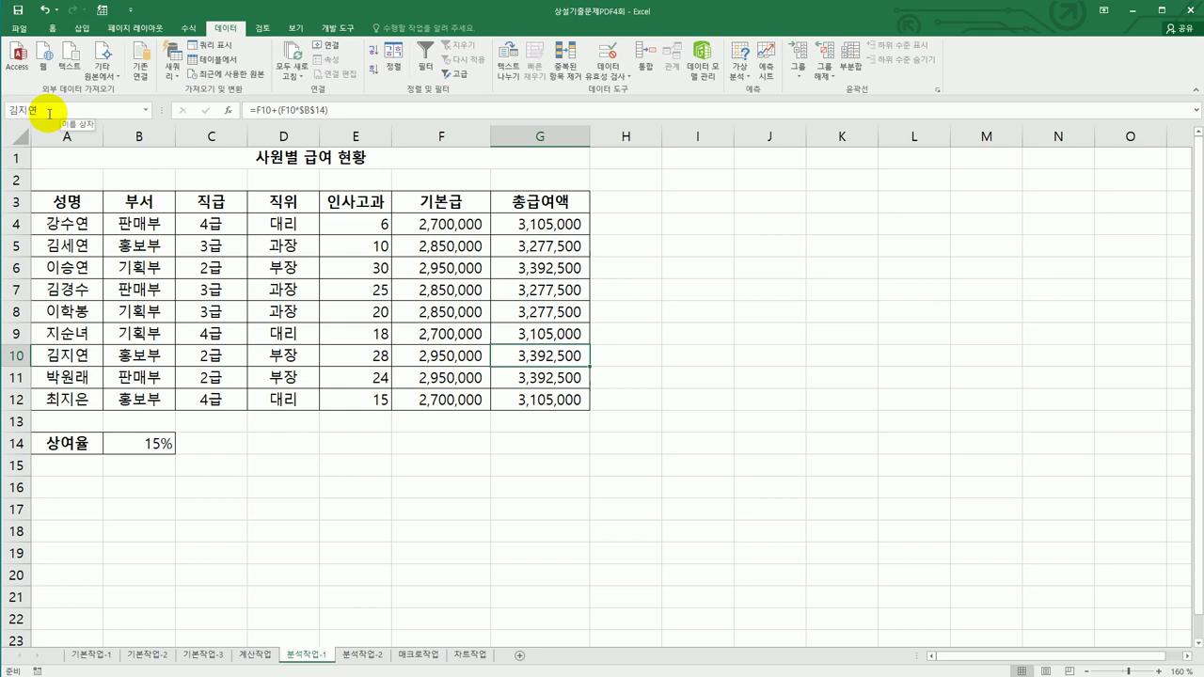
click(130, 438)
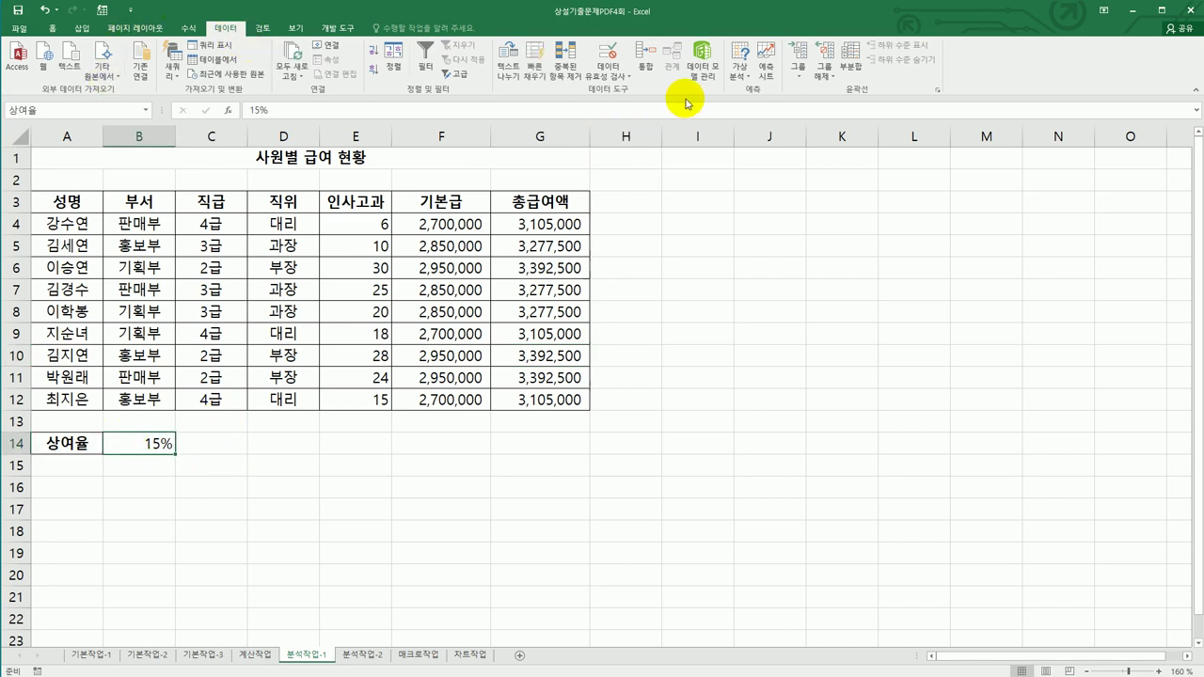
- Create scenario 상여율인상 with changing cell B14 set to 25%, then begin adding the next scenario
click(740, 70)
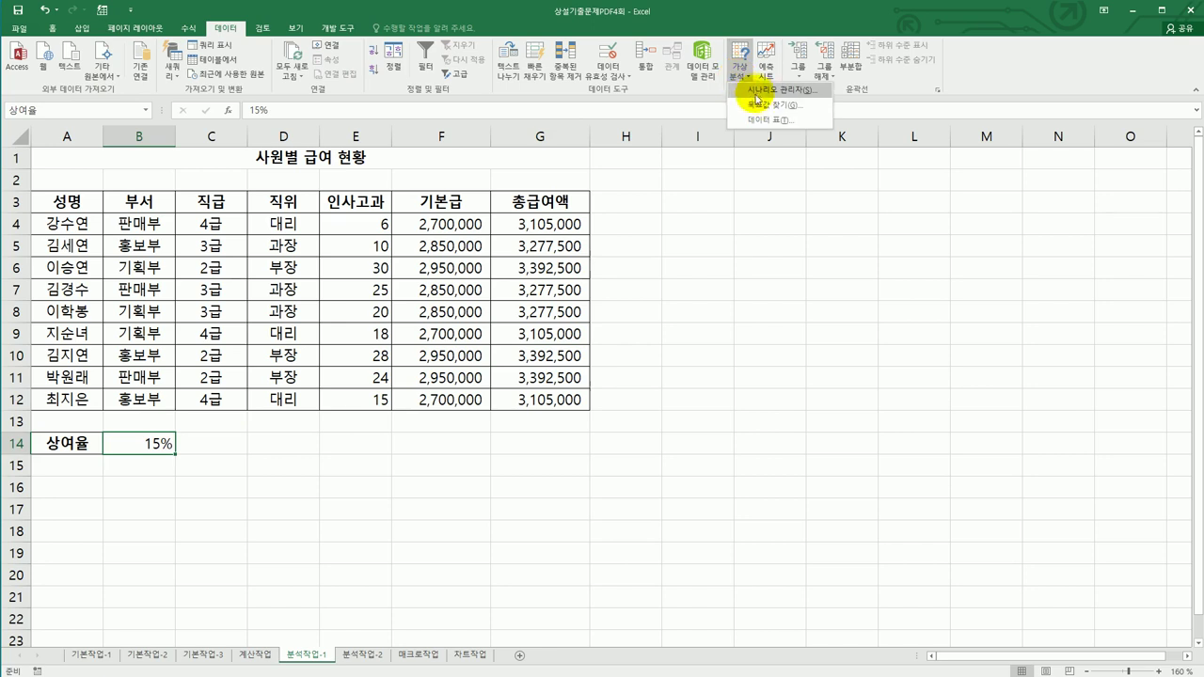
click(753, 94)
drag(859, 250, 758, 201)
click(978, 235)
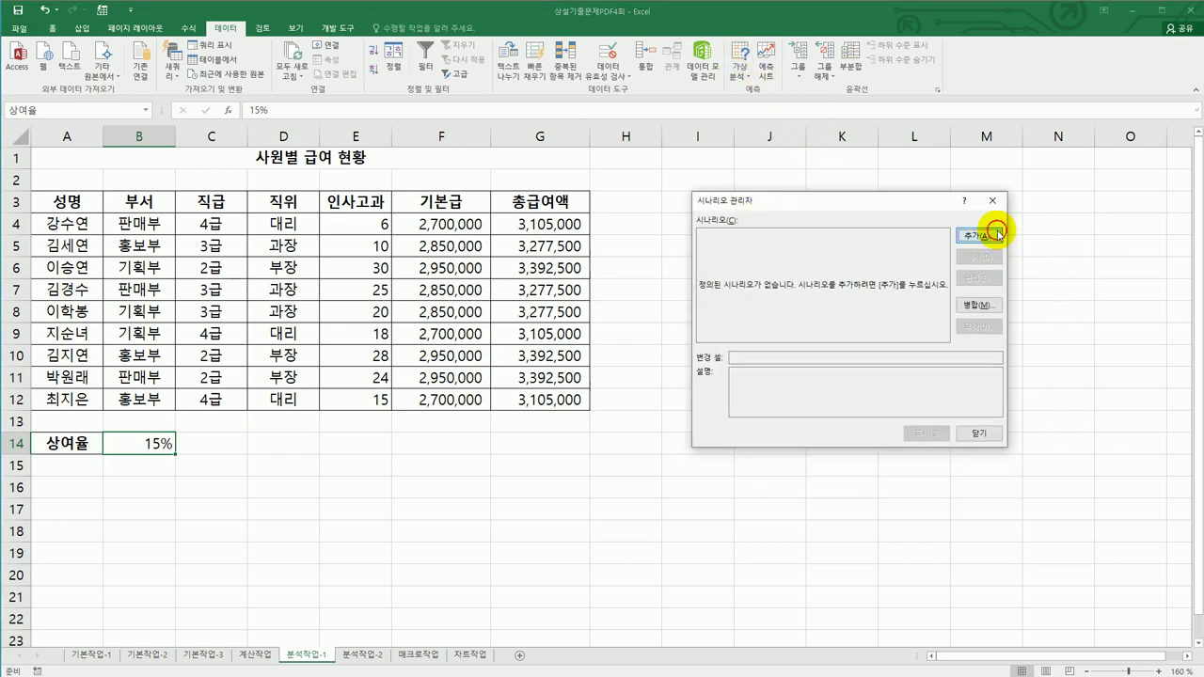
drag(877, 331, 738, 320)
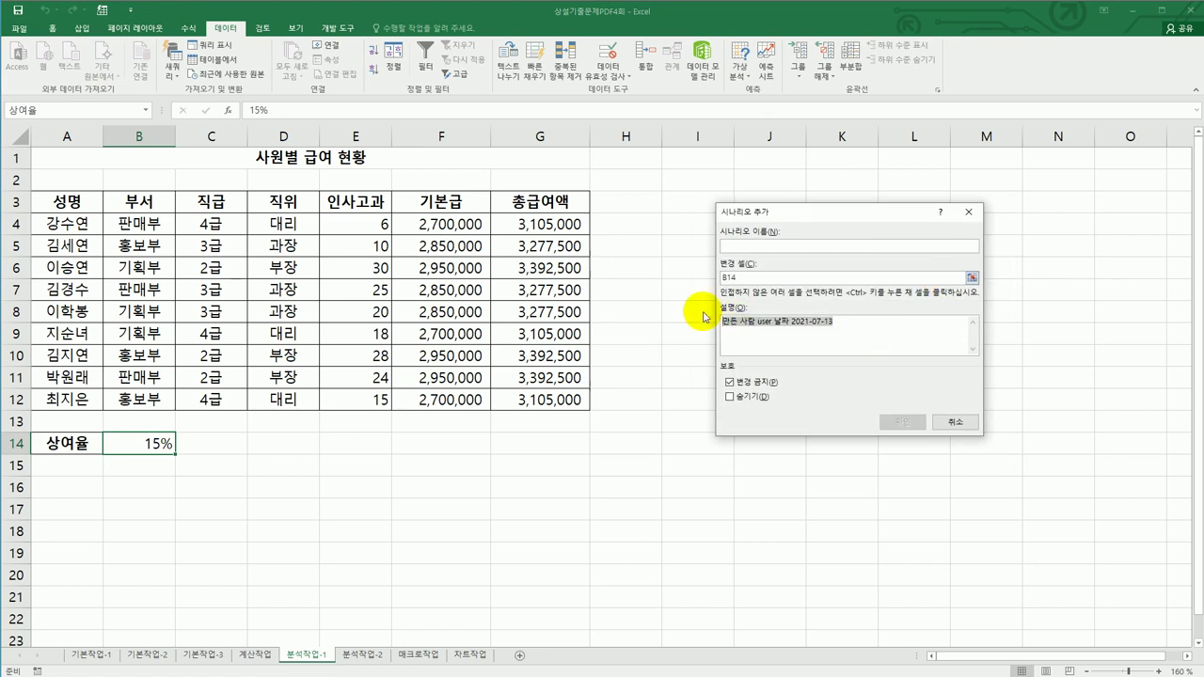
key(Delete)
click(788, 247)
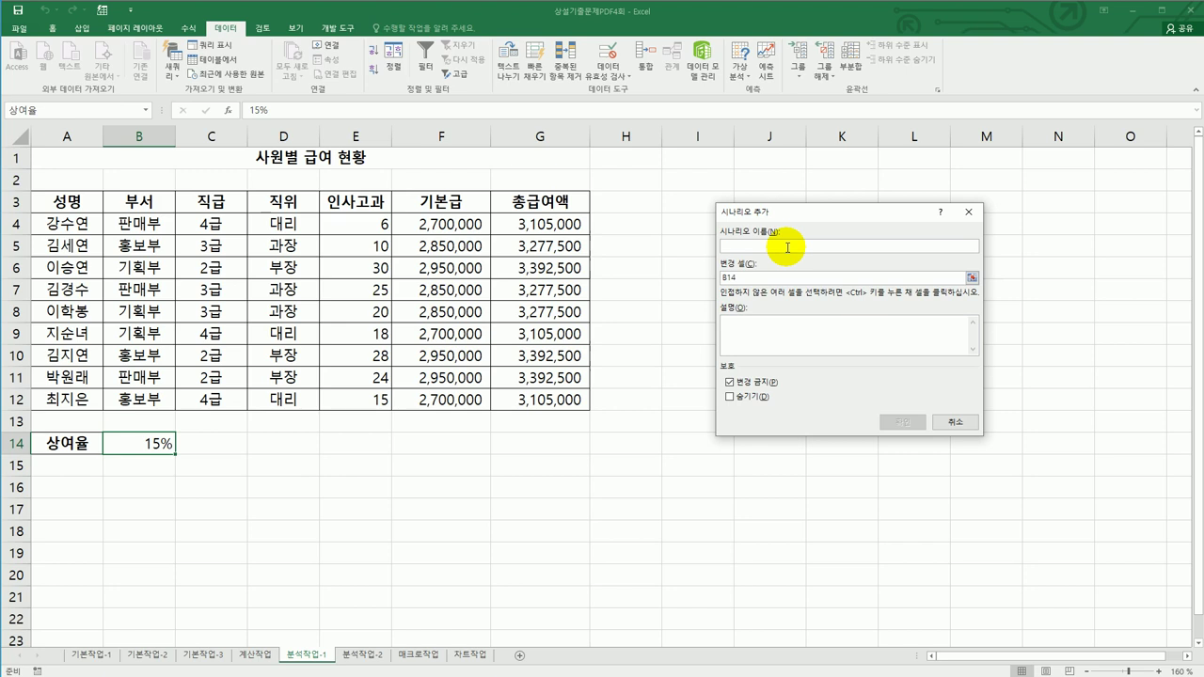
text(상여율)
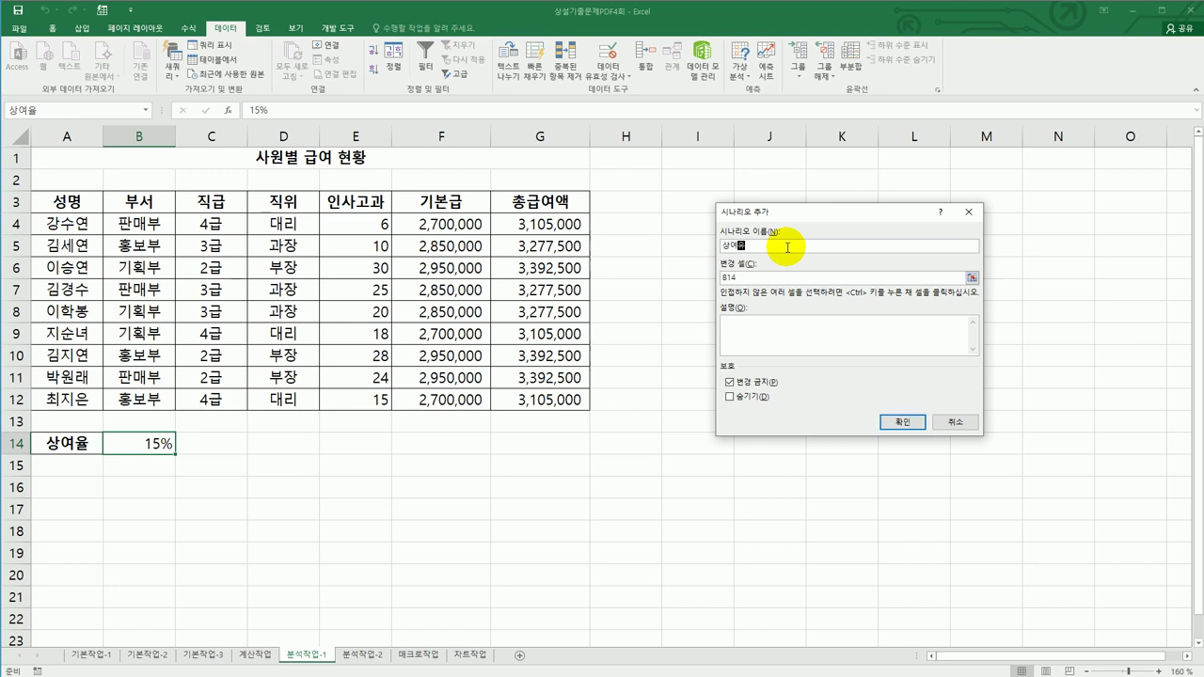
text(인상)
click(902, 421)
text(25)
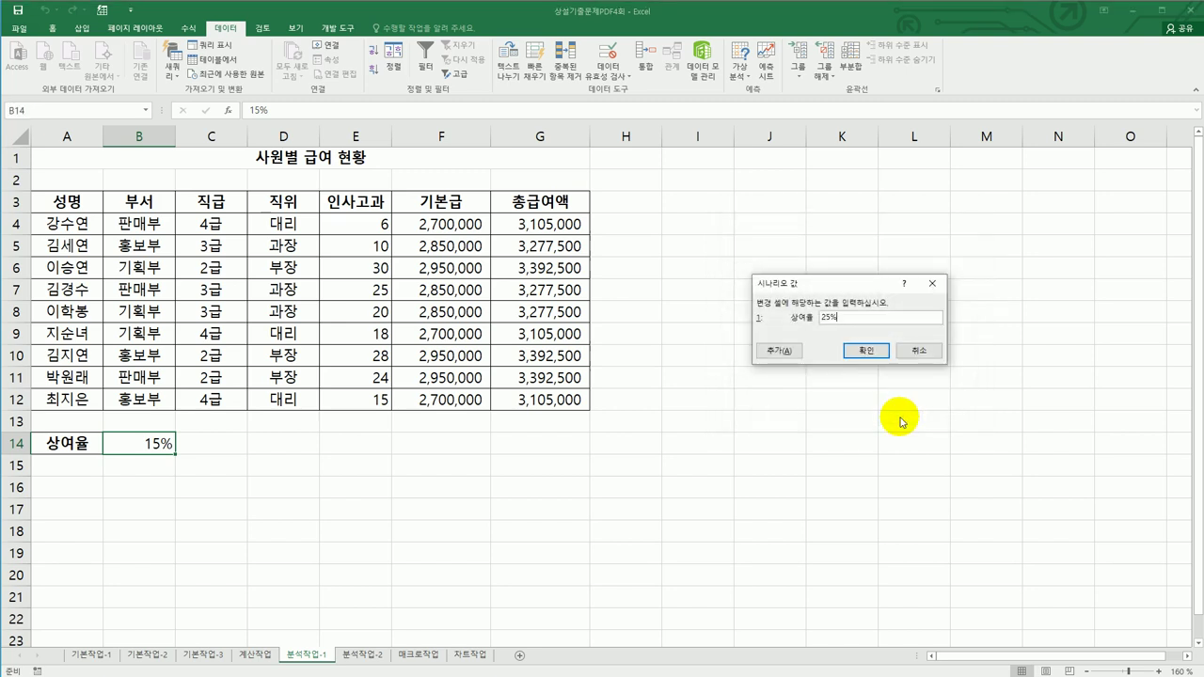
click(779, 350)
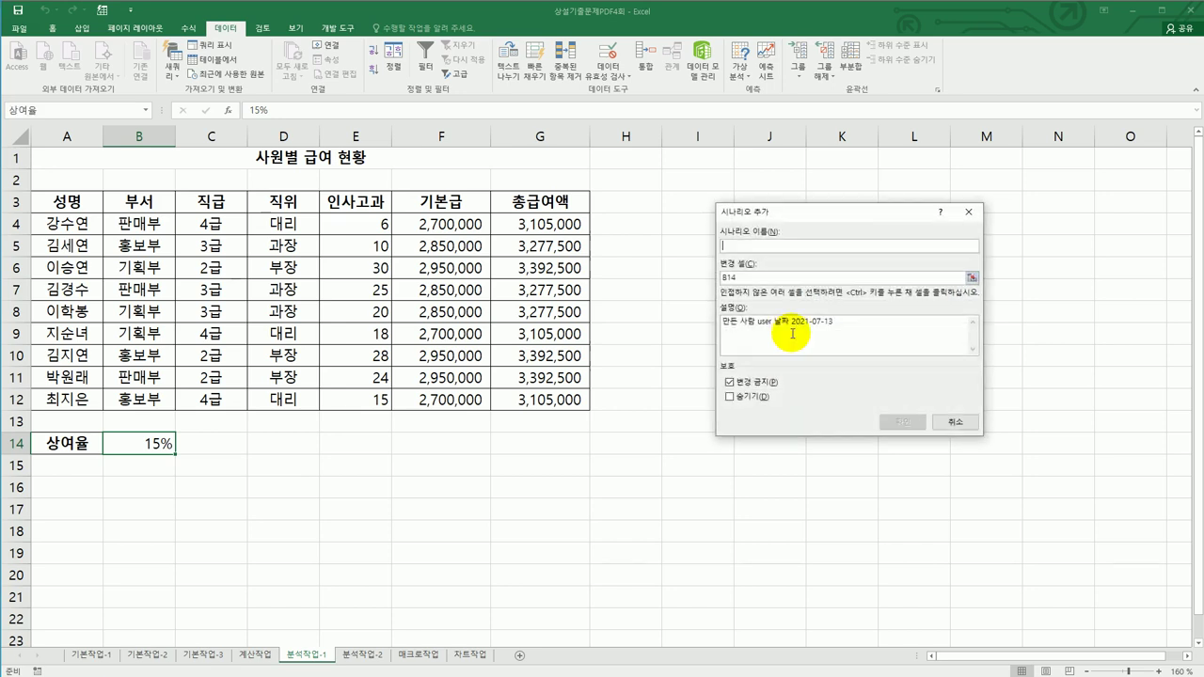
- Add scenario 상여율인하 with a blank description and B14 set to 5%
drag(849, 327, 636, 317)
key(Delete)
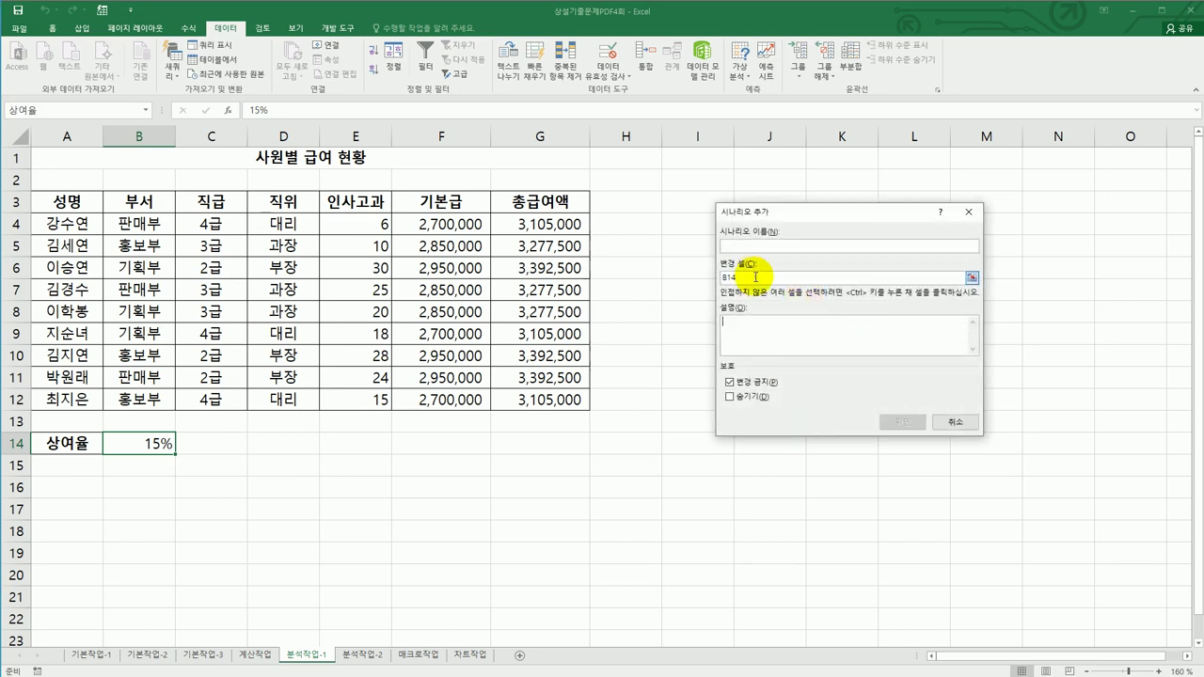
click(758, 247)
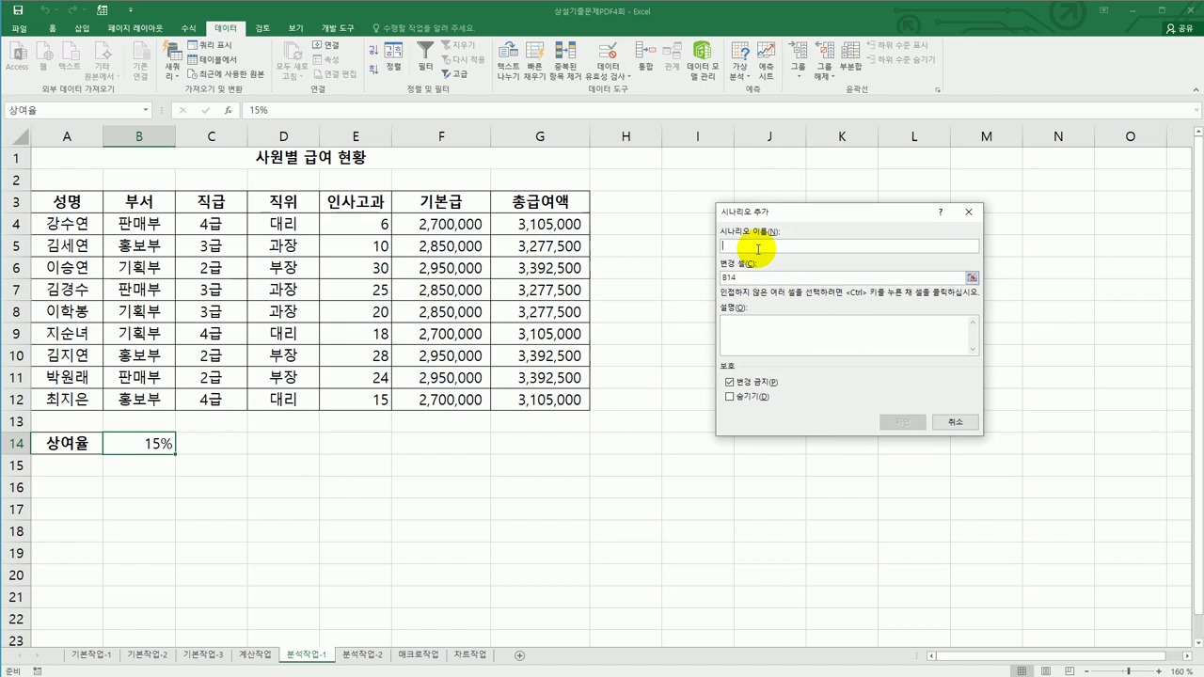
text(ㅅ)
text(여)
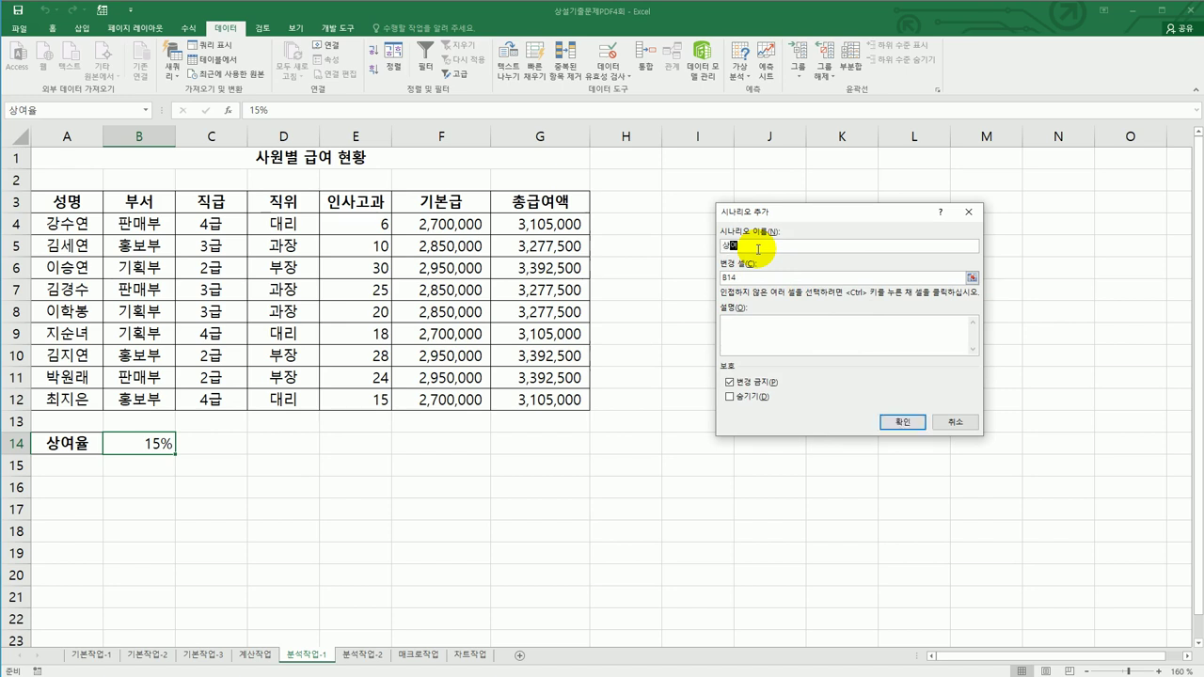
text(율인하)
click(900, 421)
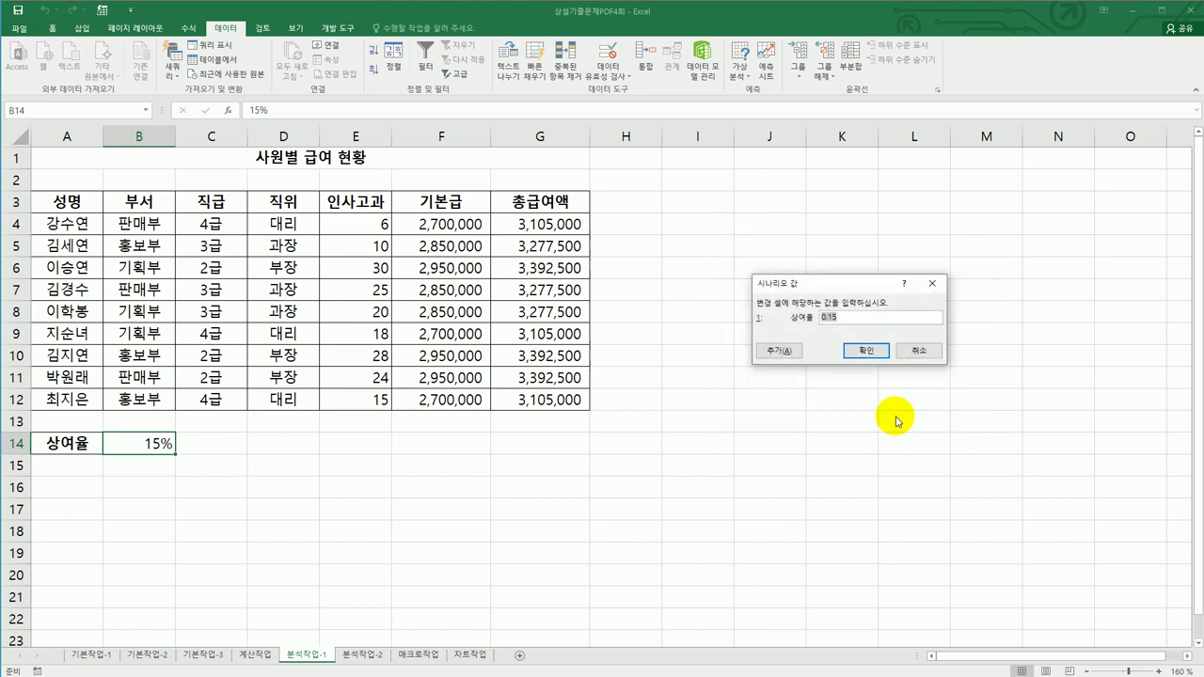
text(5)
click(865, 350)
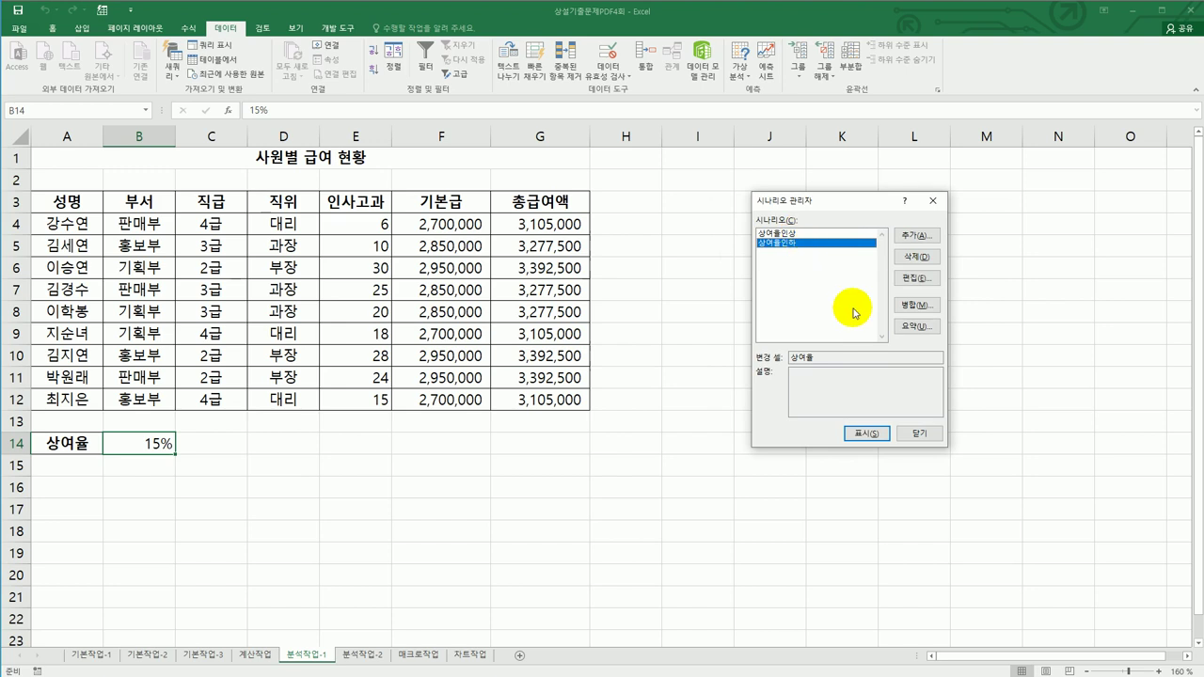
- Create a scenario summary with result cells G4, G7 and G10, zoomed to 150%
click(910, 331)
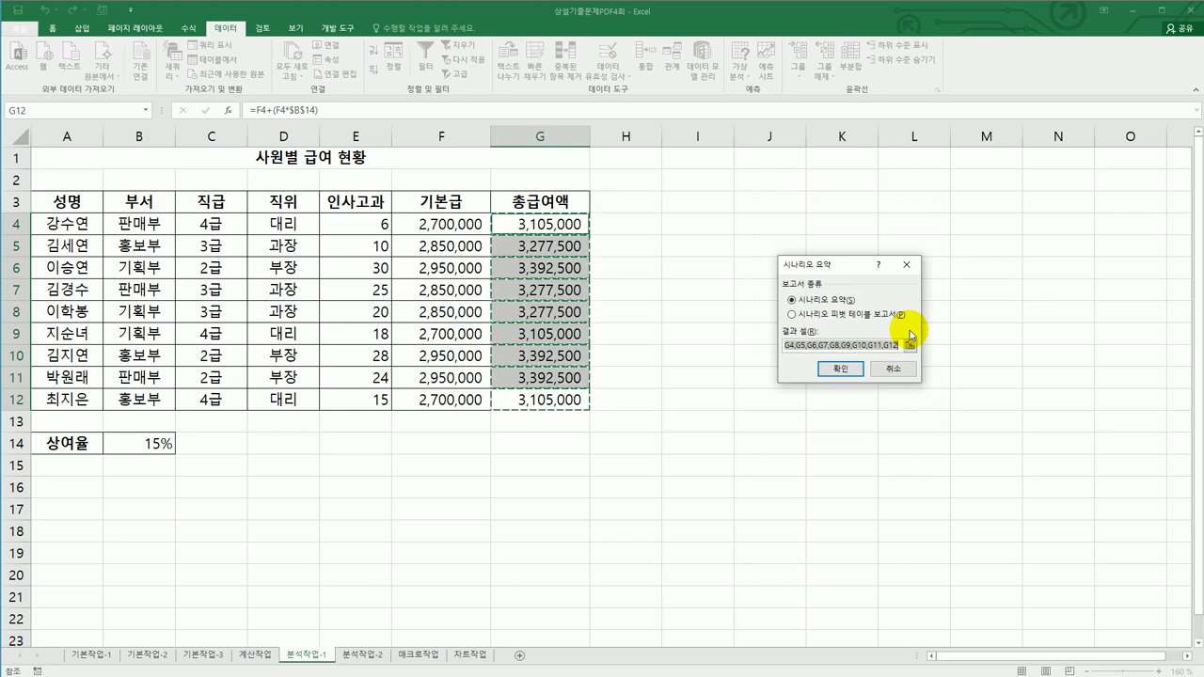
key(Delete)
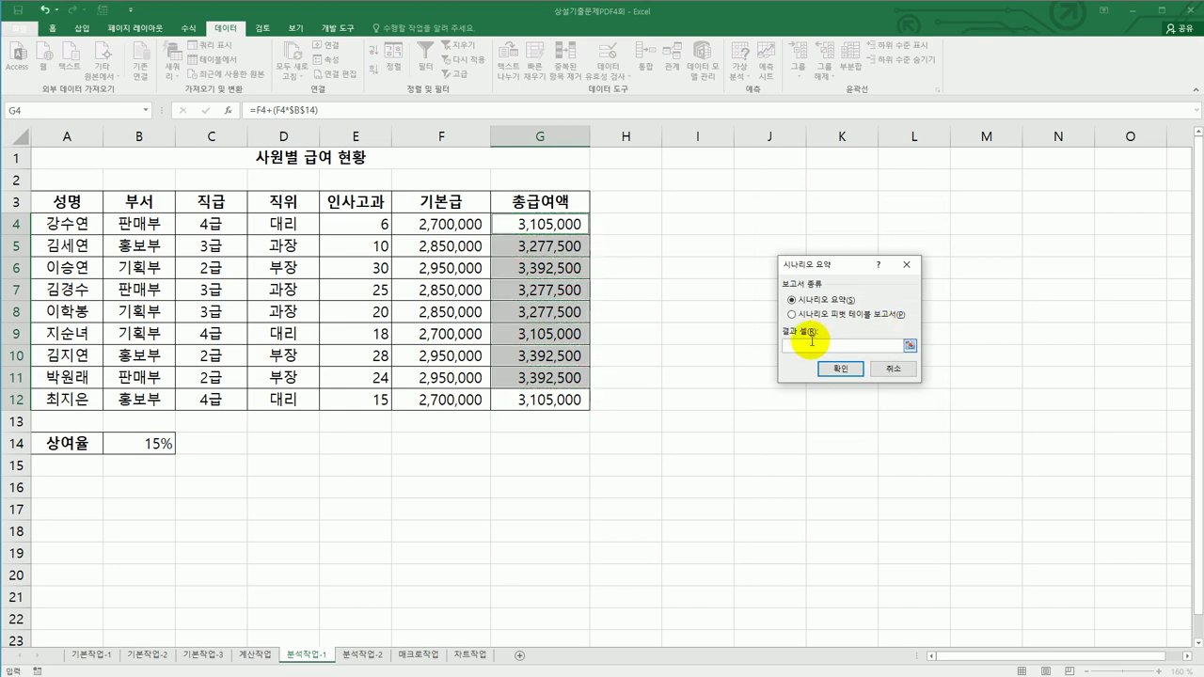
click(548, 224)
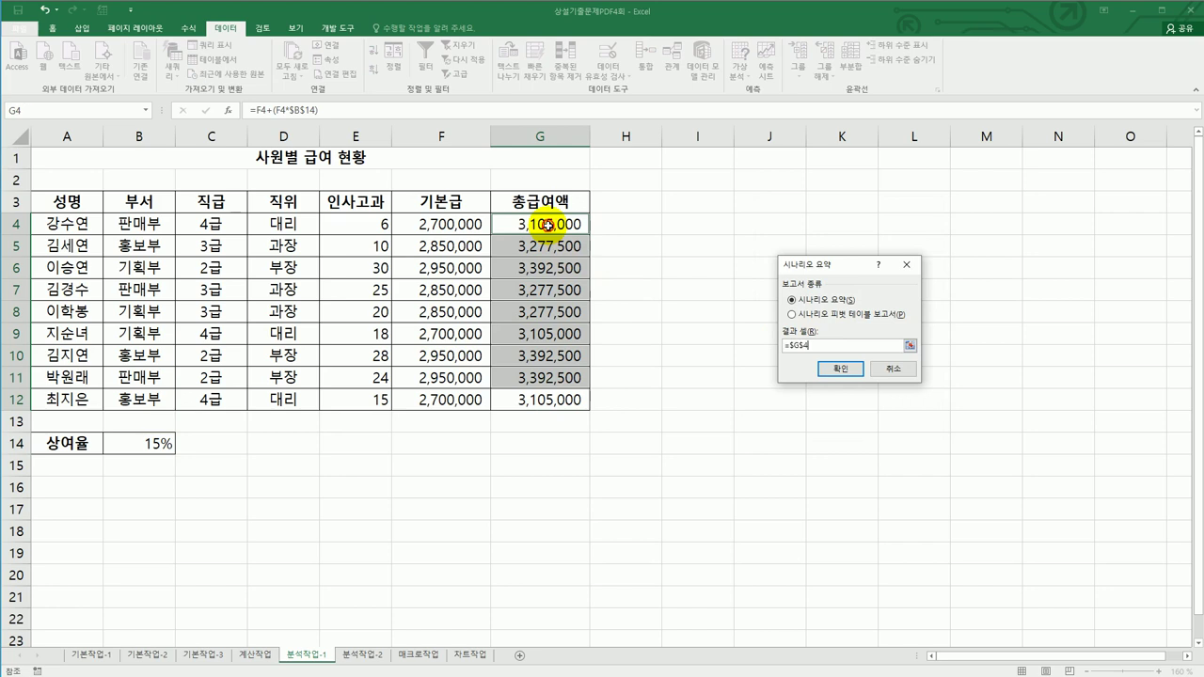
ctrl+click(547, 290)
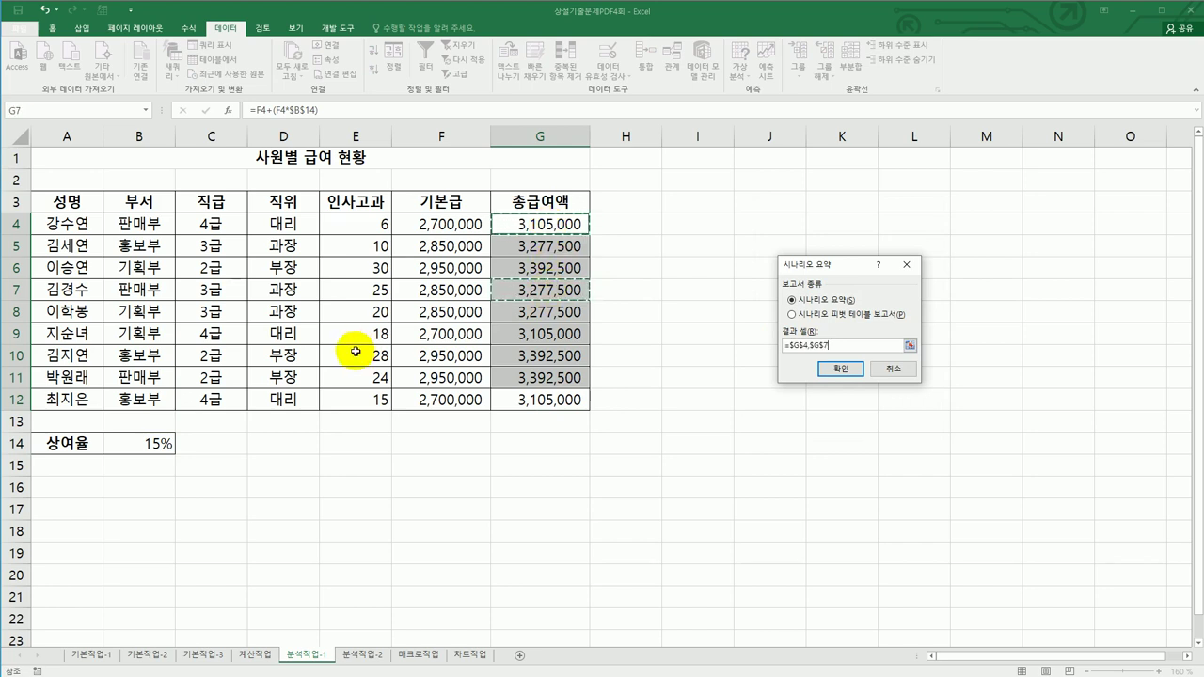
ctrl+click(515, 361)
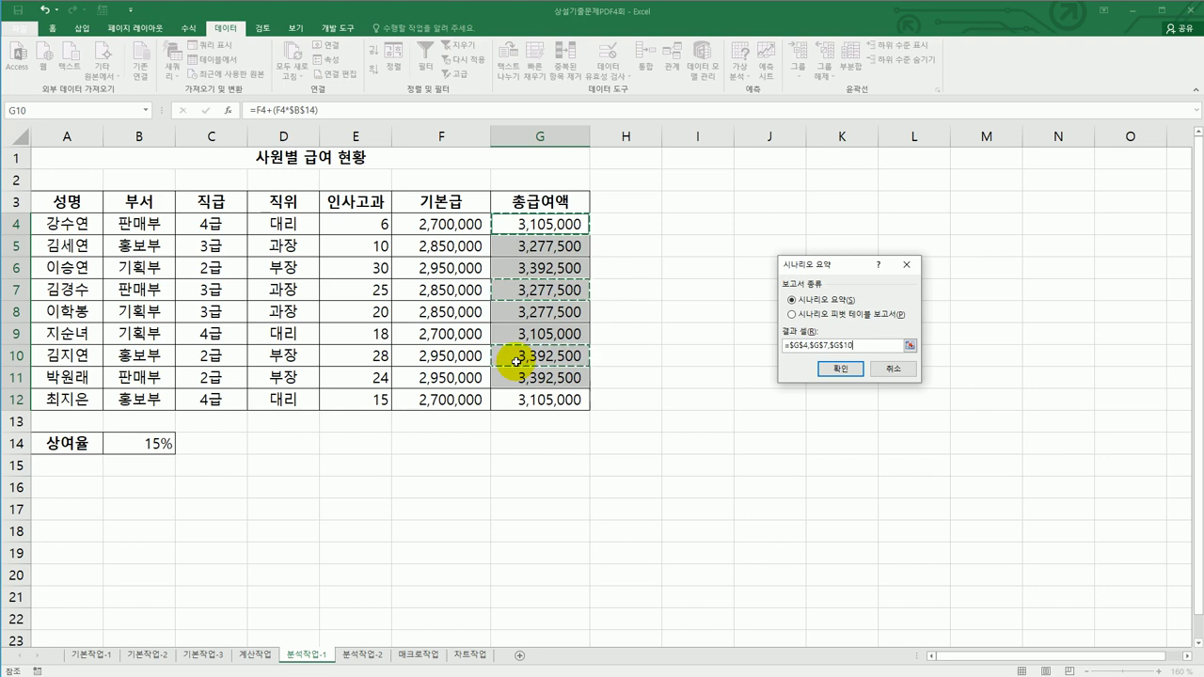
click(841, 382)
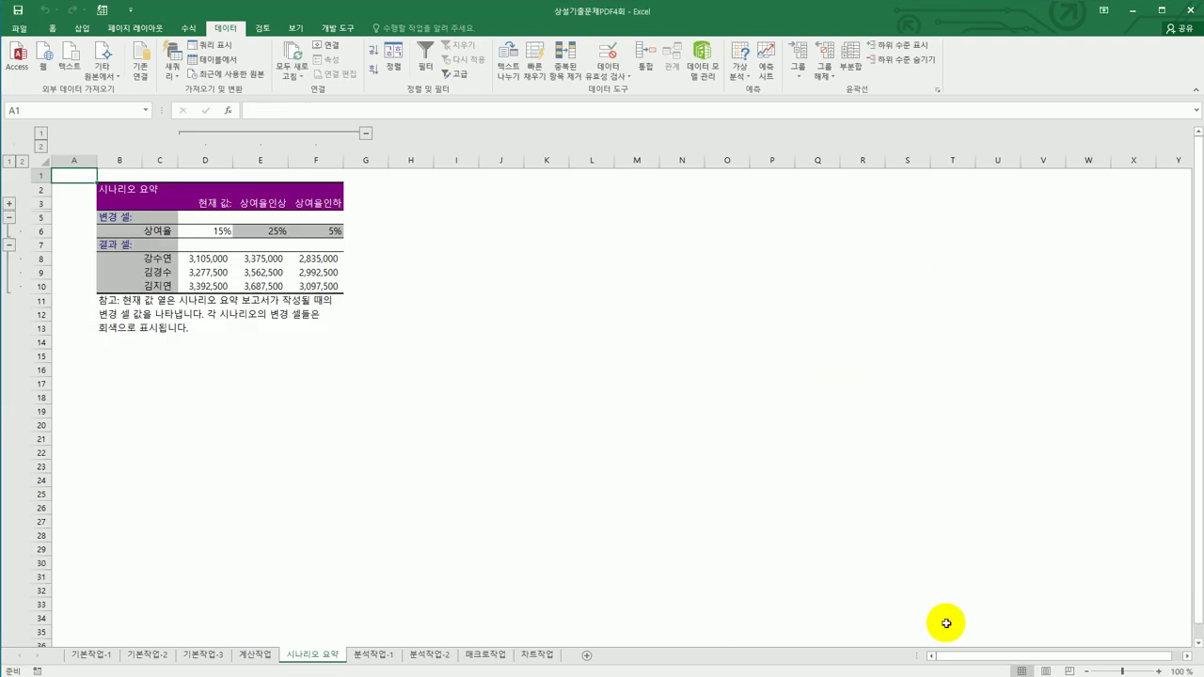
click(1159, 671)
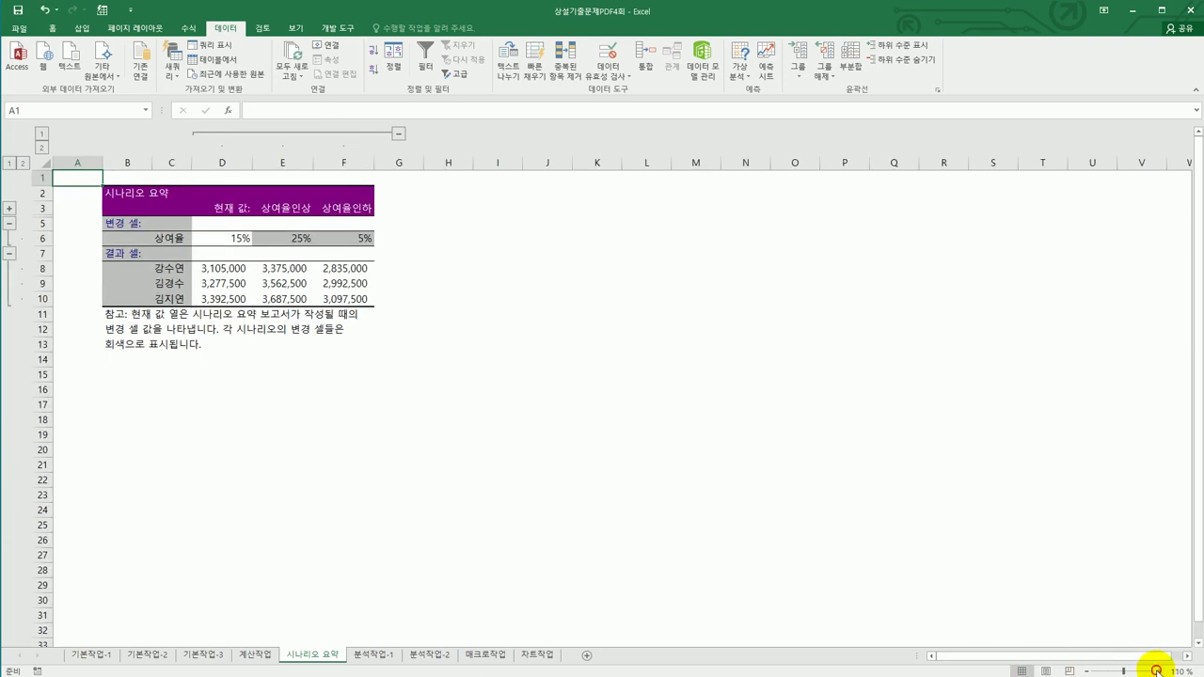
click(1159, 672)
click(1159, 672)
click(1158, 672)
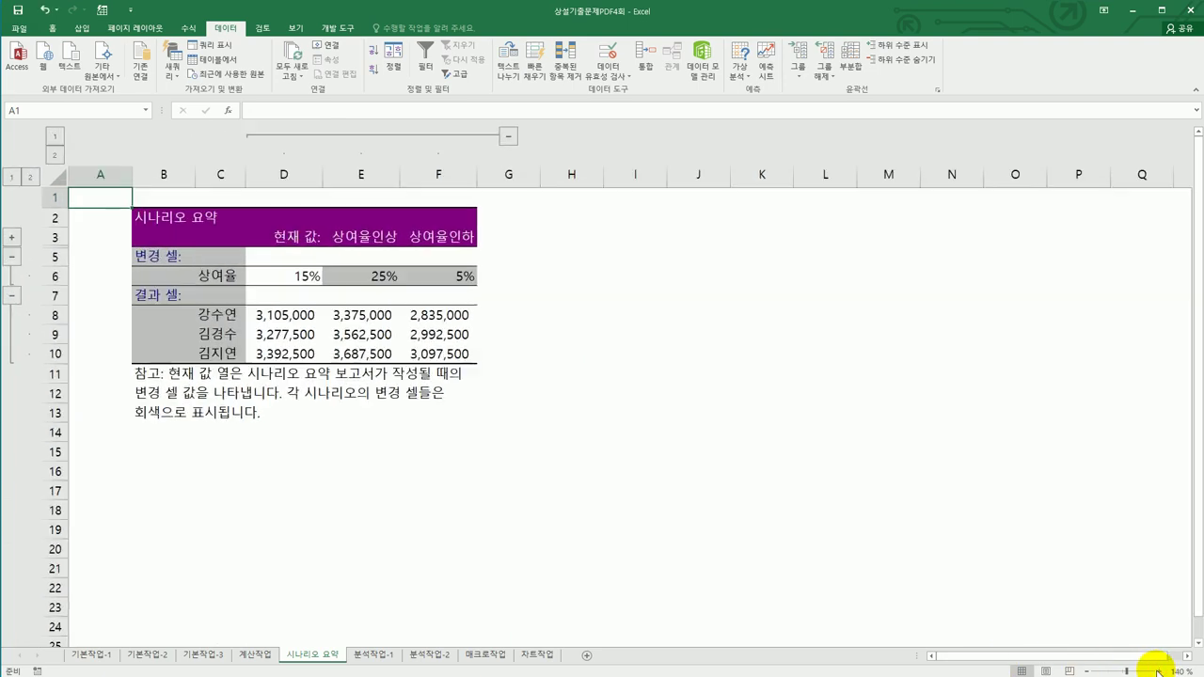
click(1159, 671)
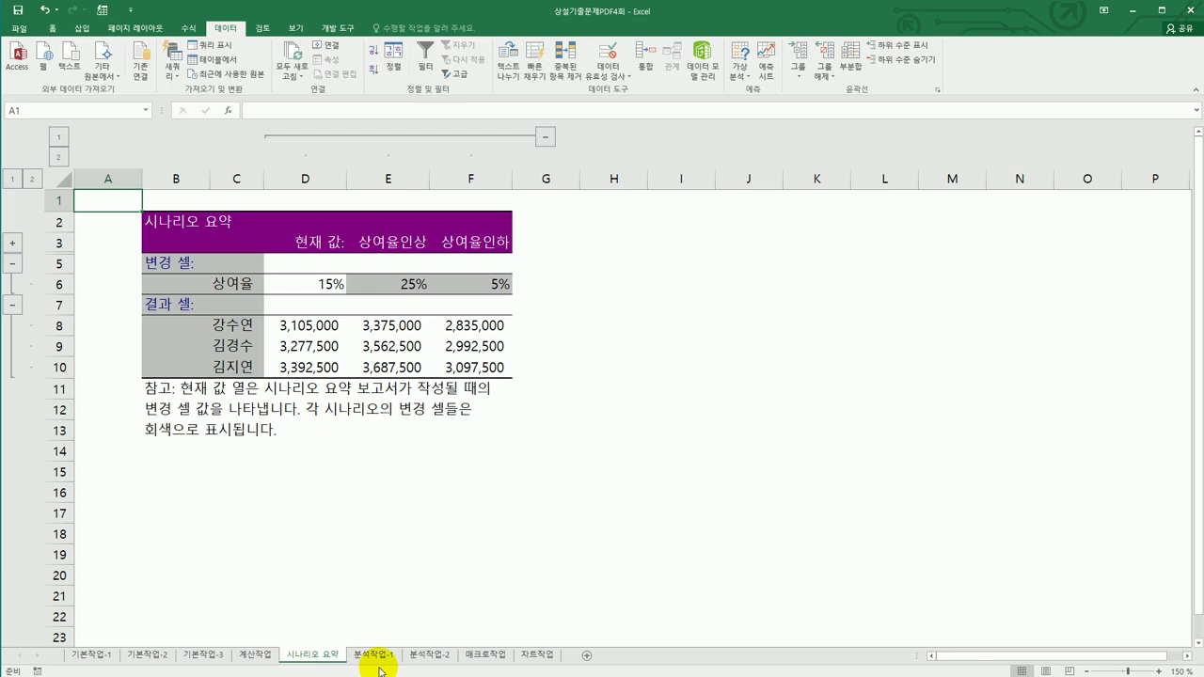
- Go to 분석작업-2 and review cells E3, E15 and H11 of the 손익 분석 table
click(444, 663)
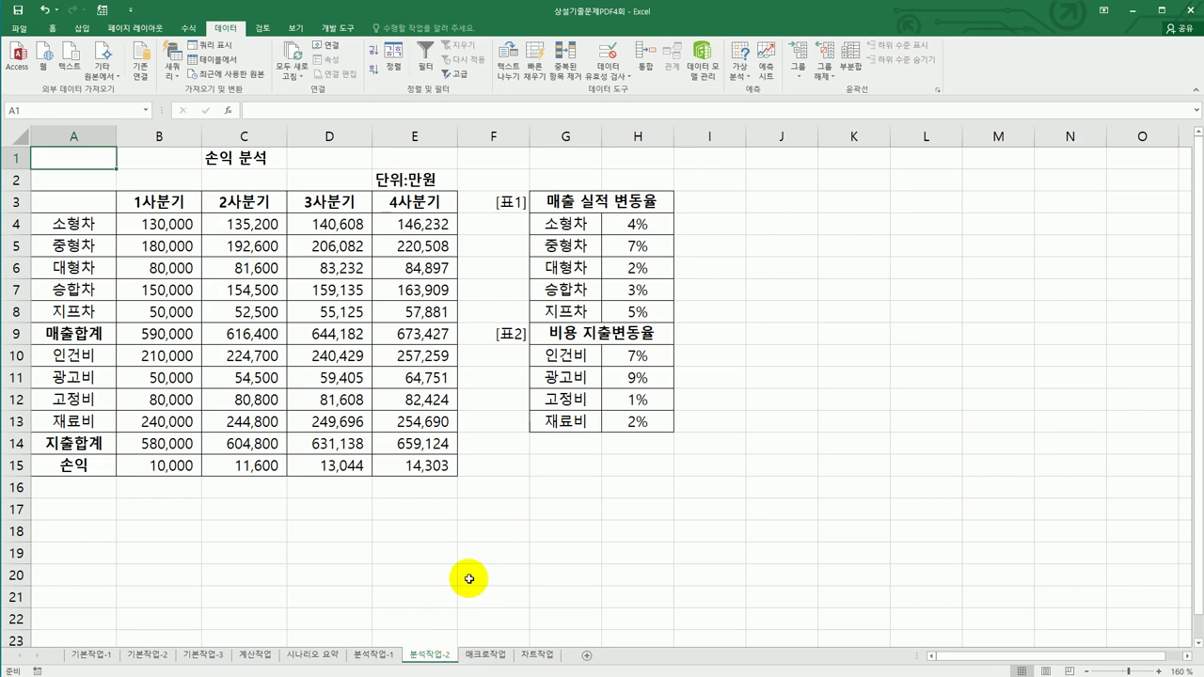
click(425, 201)
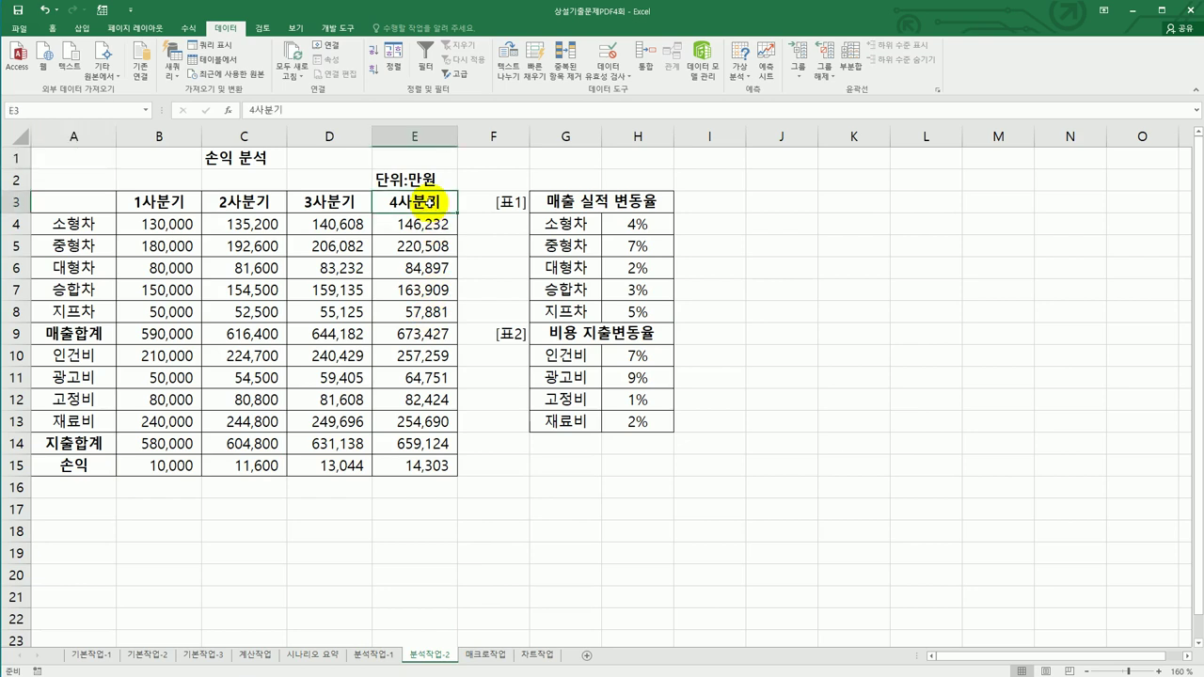
click(416, 463)
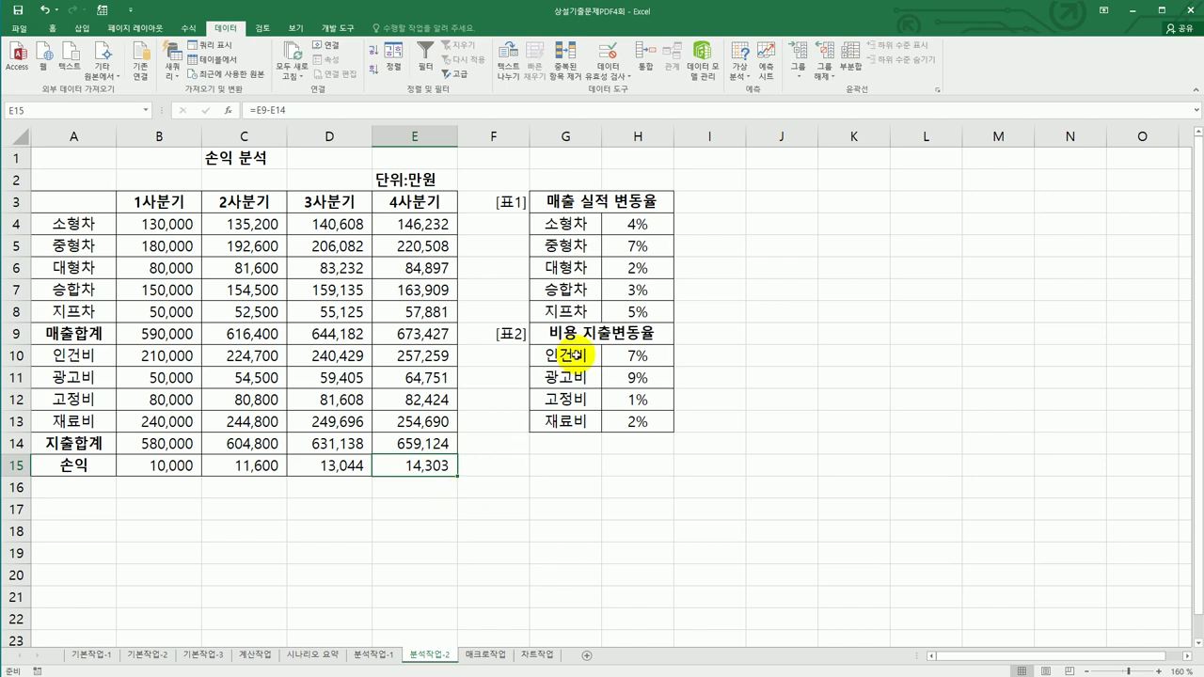
click(616, 383)
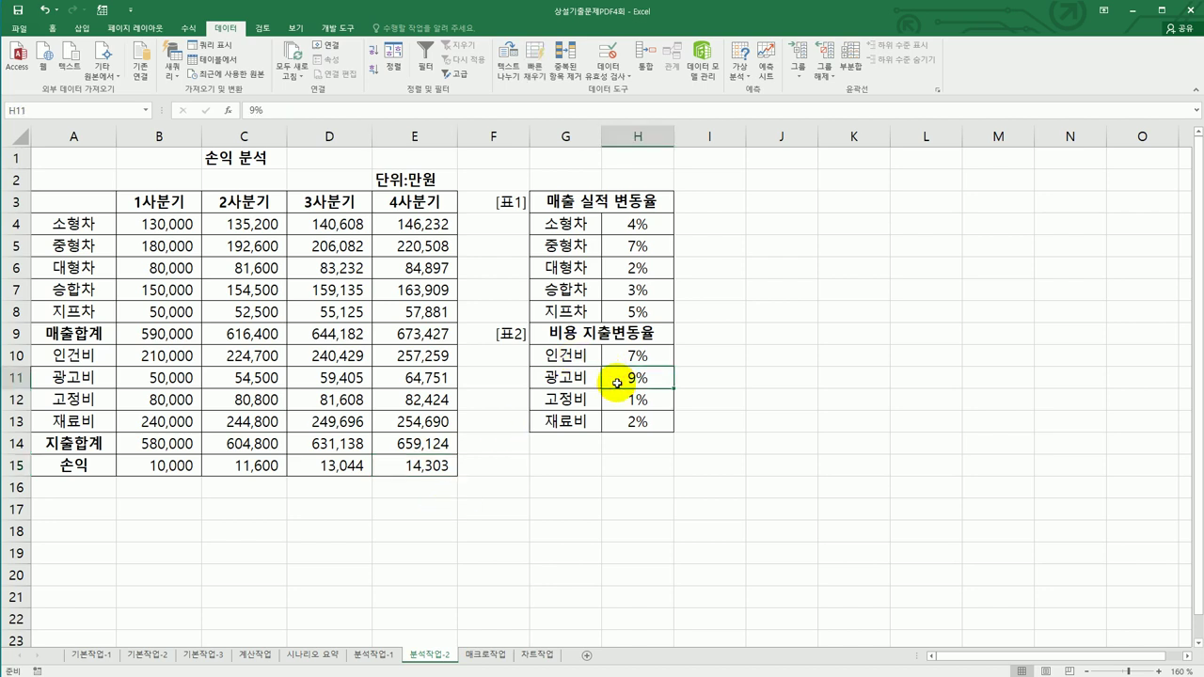
click(415, 467)
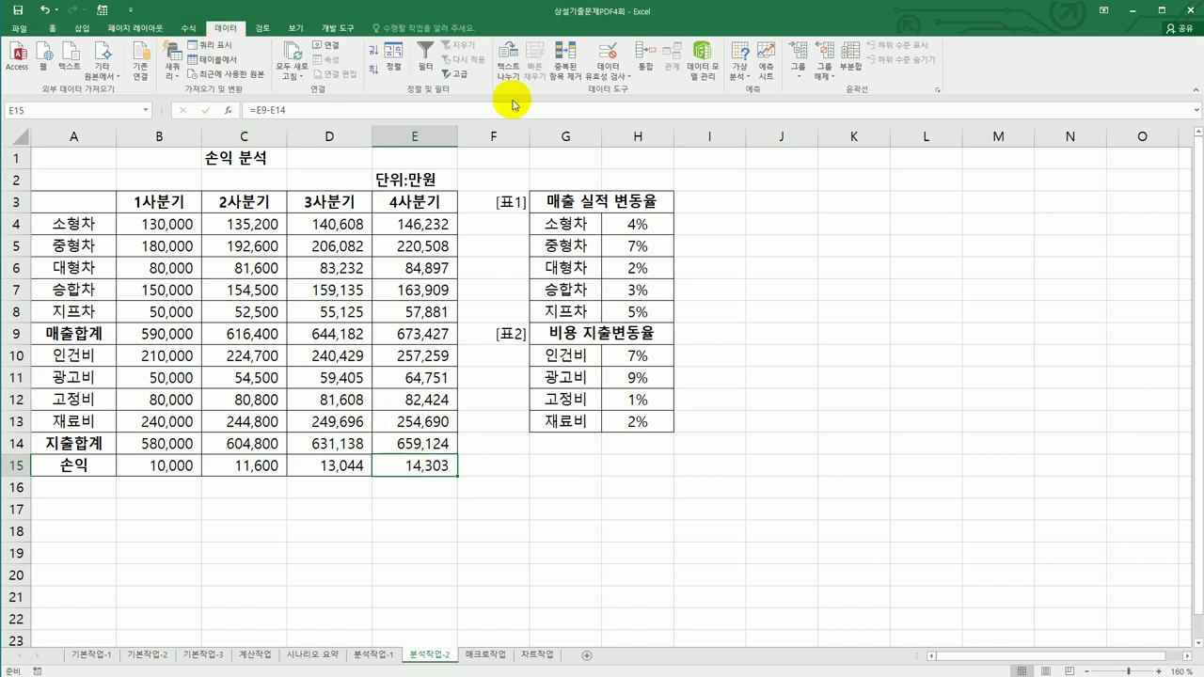
- Use Goal Seek to set E15 to 20000 by changing the 광고비 rate in H11
click(739, 74)
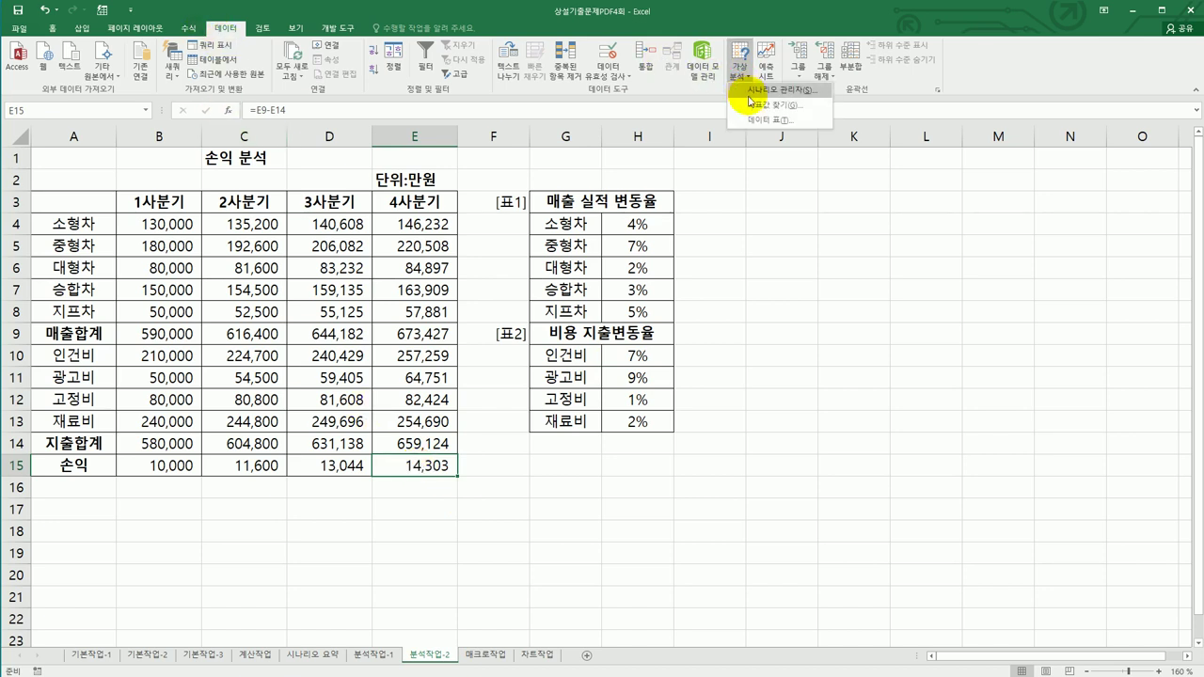
click(754, 107)
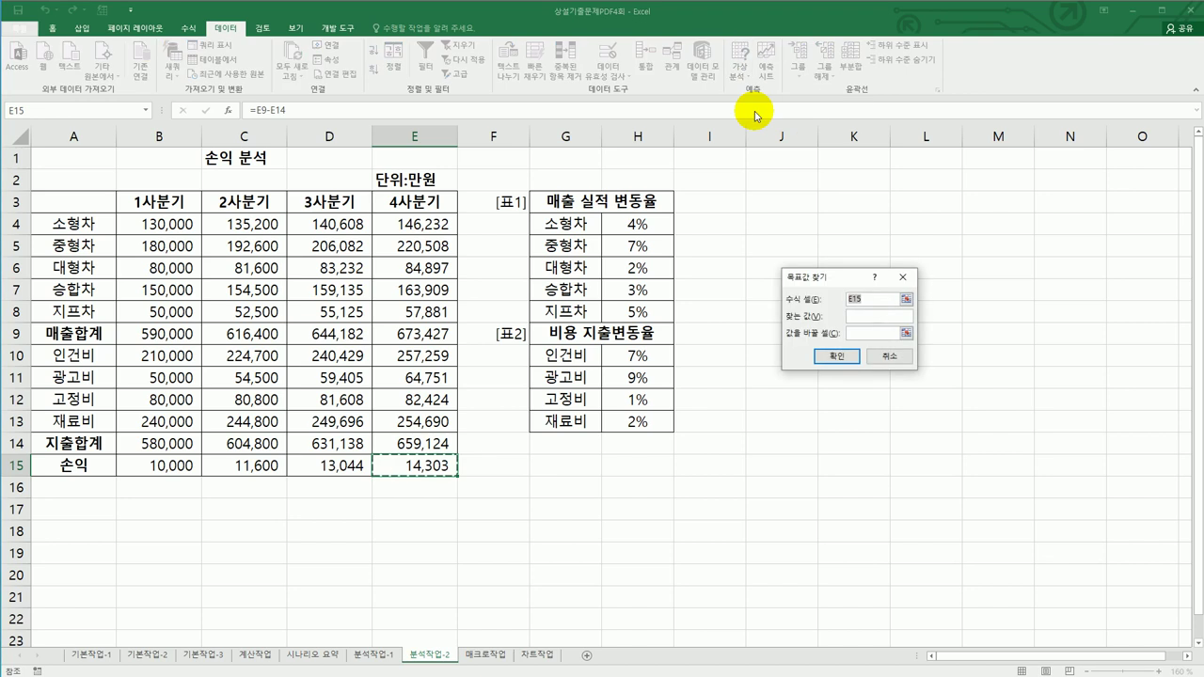
click(859, 317)
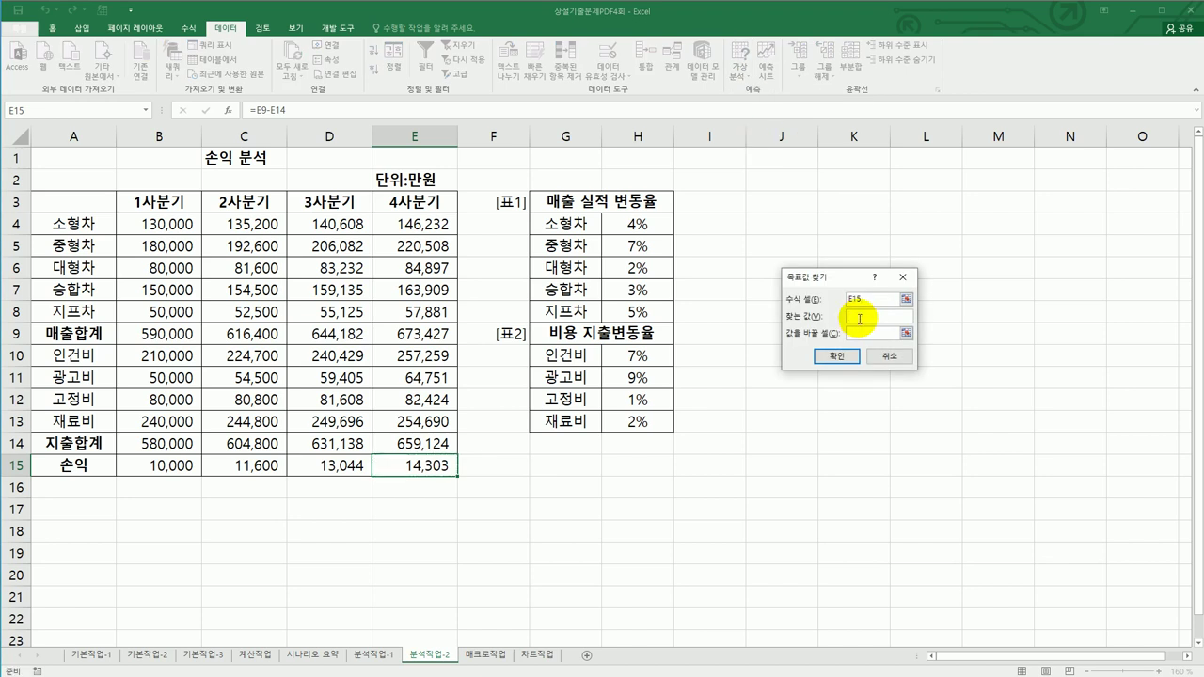
text(20000)
click(861, 333)
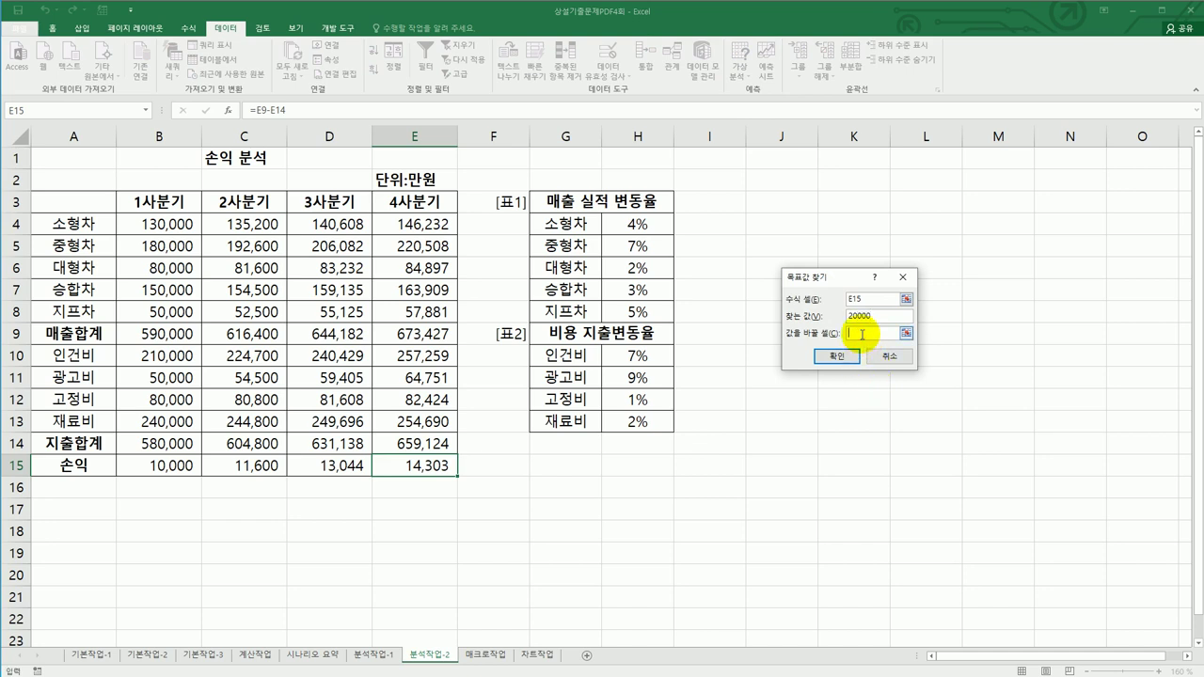
click(628, 379)
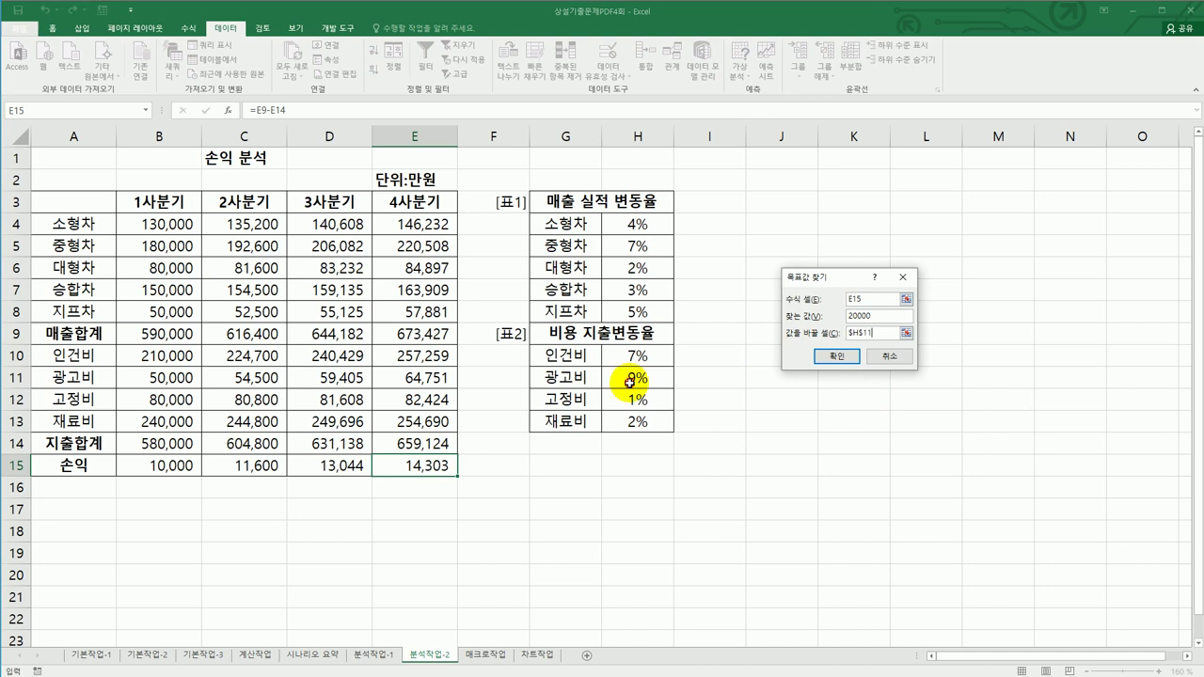
click(832, 358)
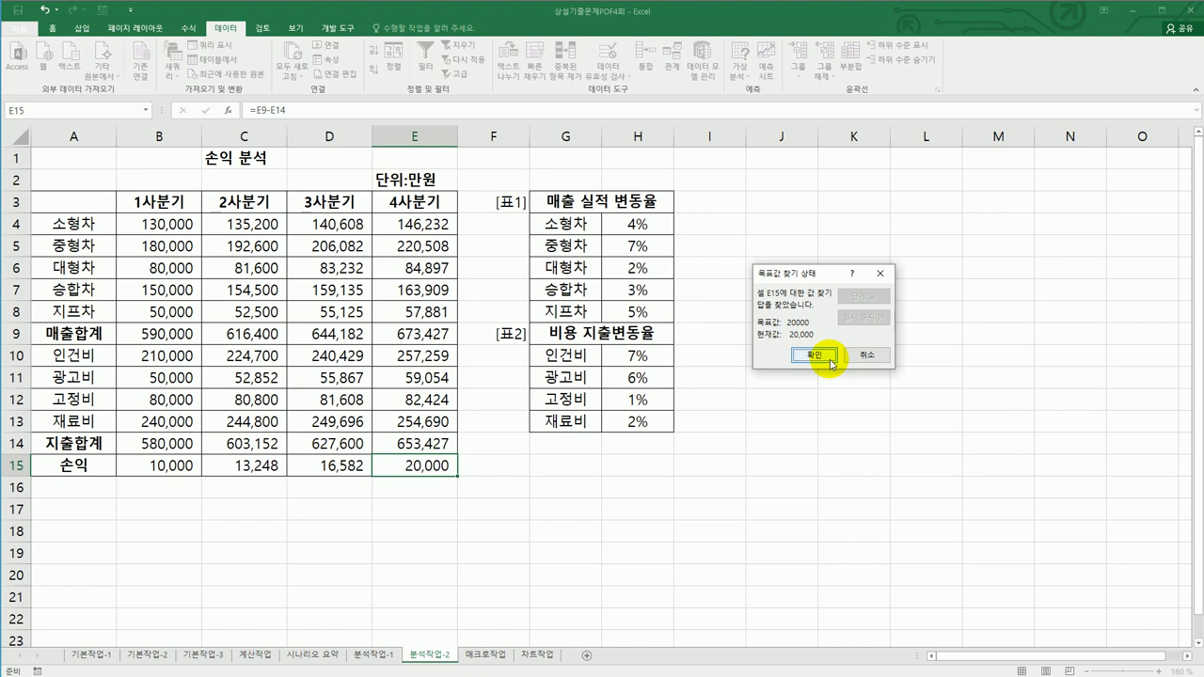
click(829, 358)
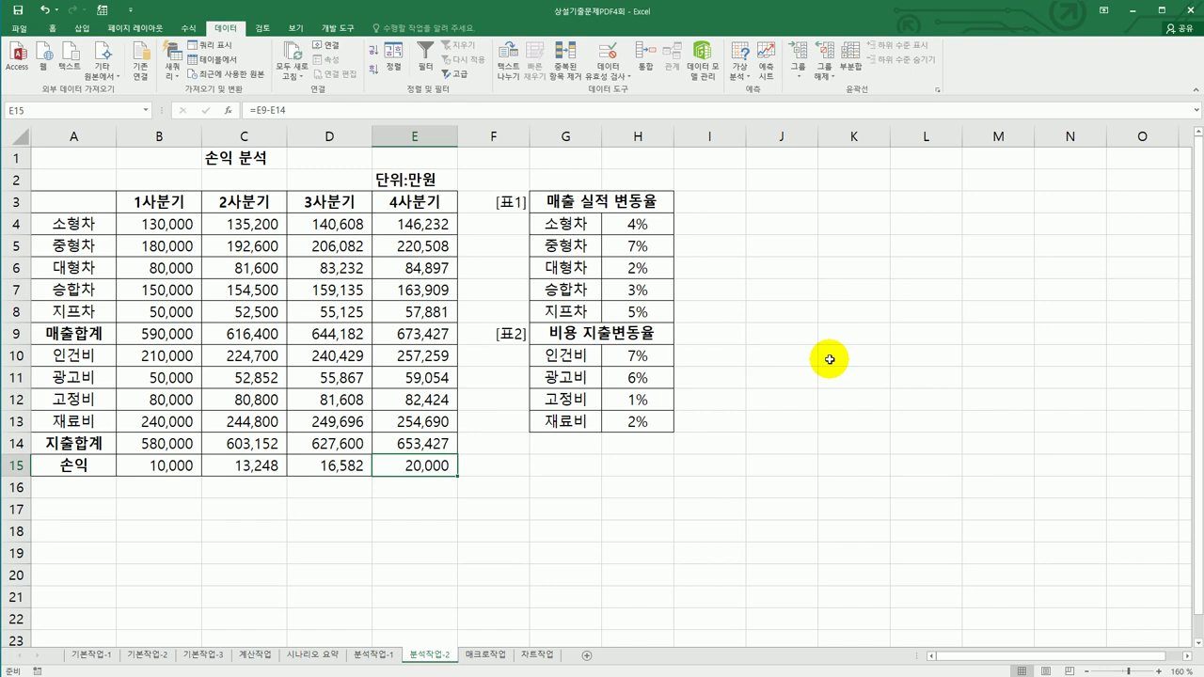
- On the 매크로작업 sheet, pick the Button form control from Developer > Insert
click(491, 653)
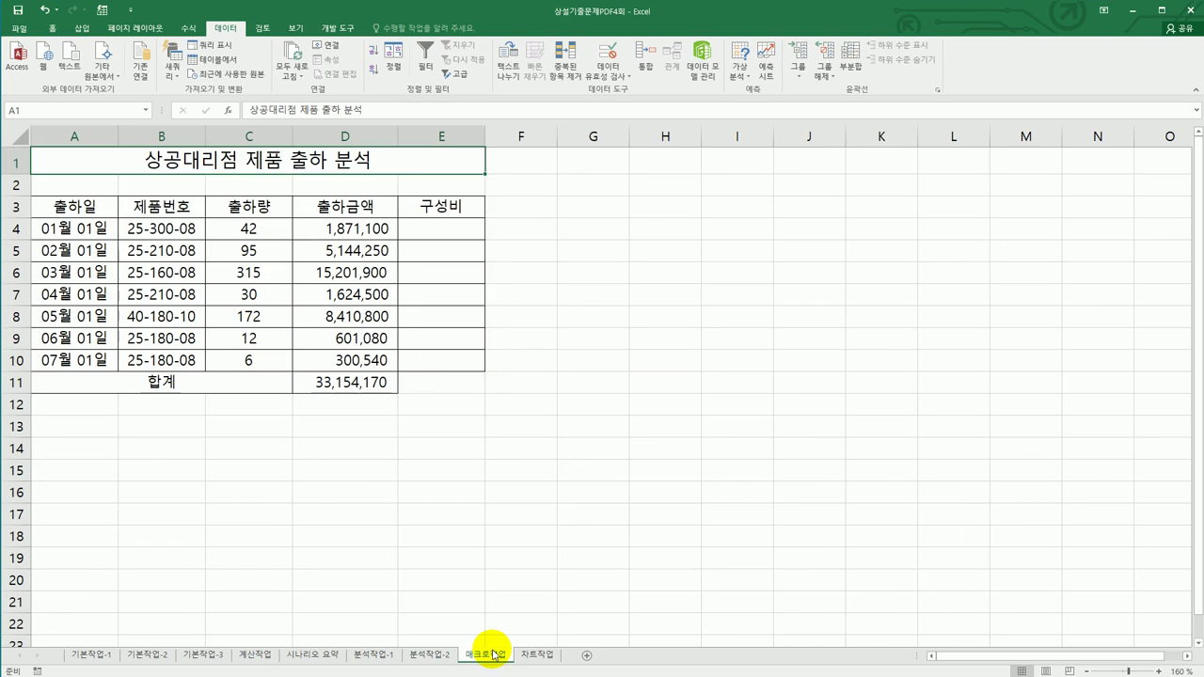
click(585, 564)
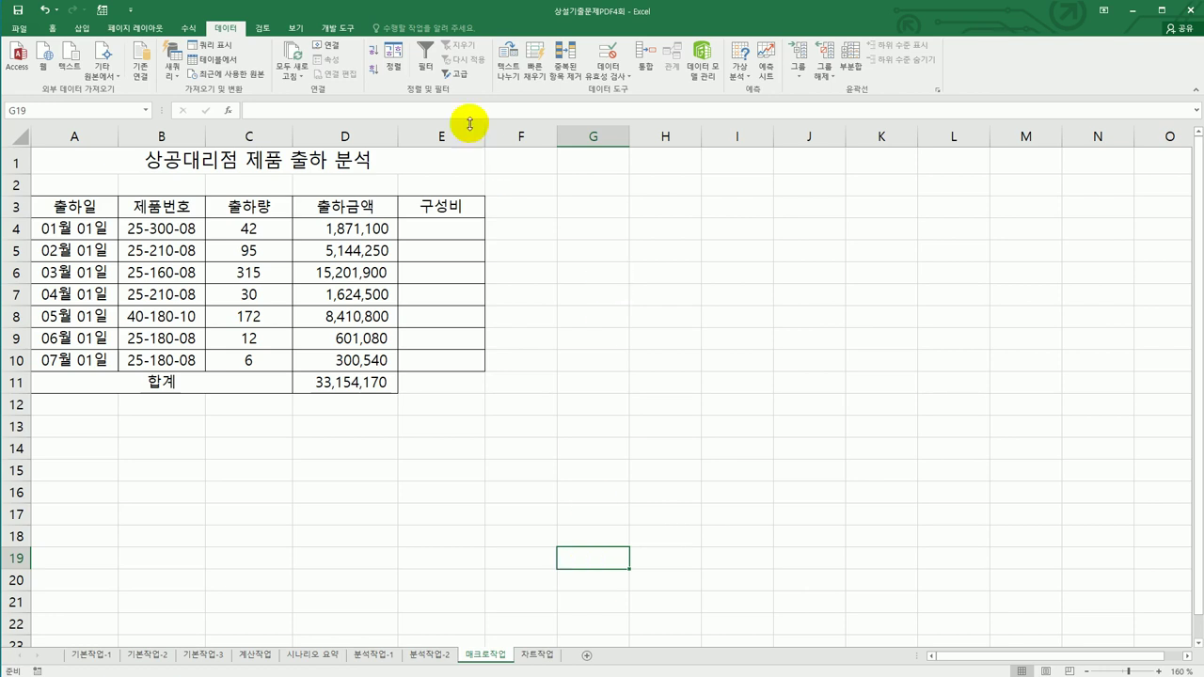
click(333, 29)
click(249, 58)
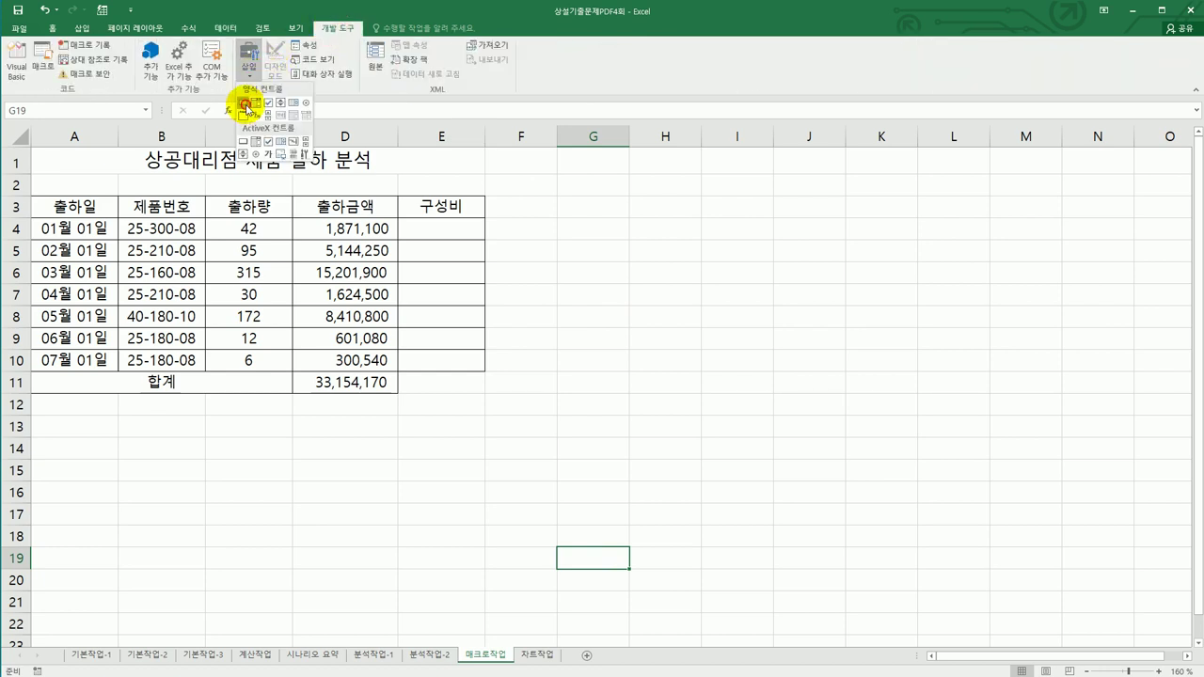
click(244, 102)
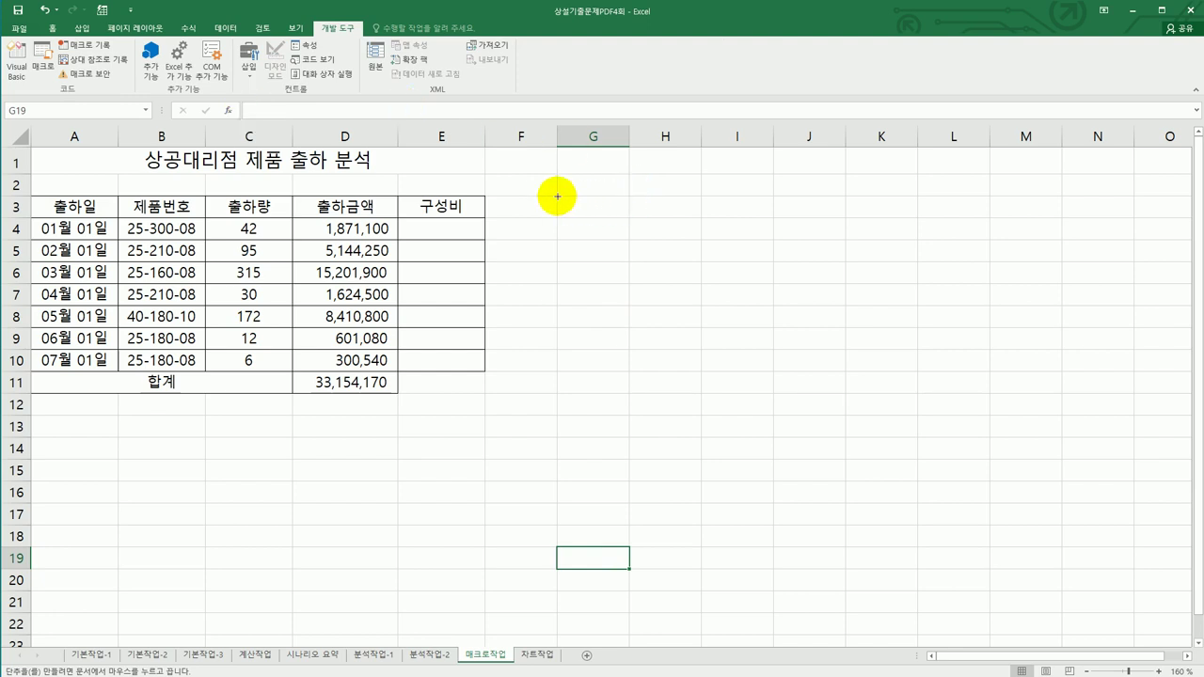
- Draw the button over G3:H3 and start recording a macro named 구성비
mouse_move(558, 197)
mouse_down()
mouse_move(631, 201)
mouse_move(668, 215)
mouse_move(669, 229)
mouse_up()
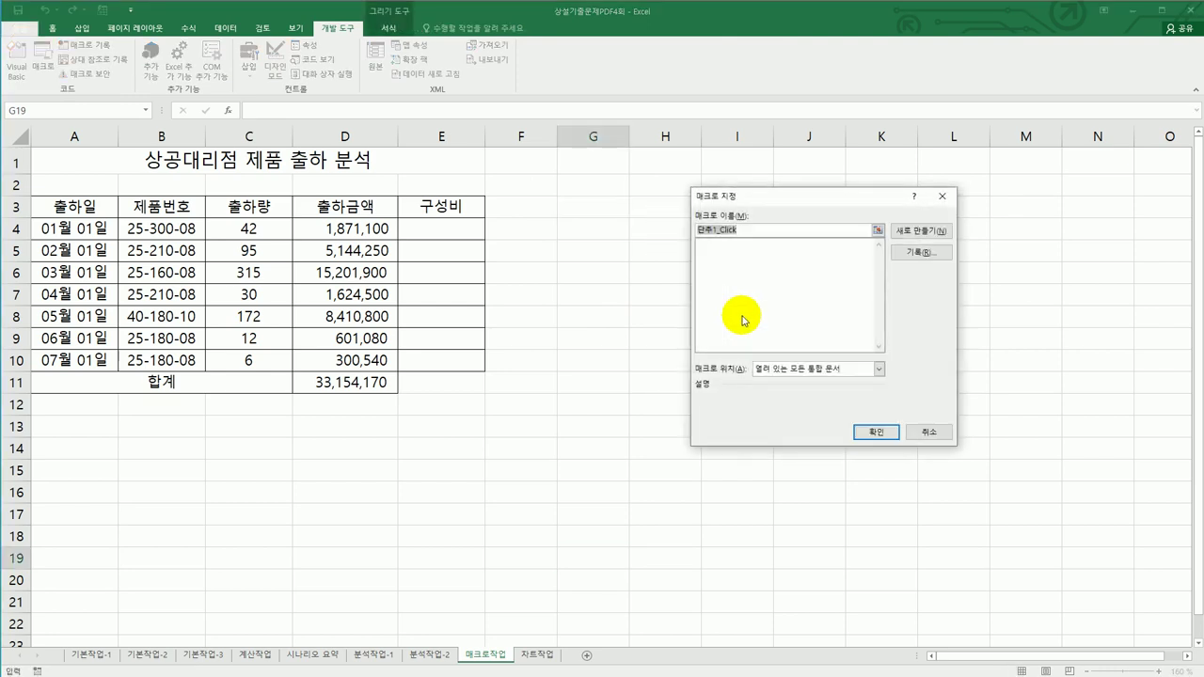
text(구성비)
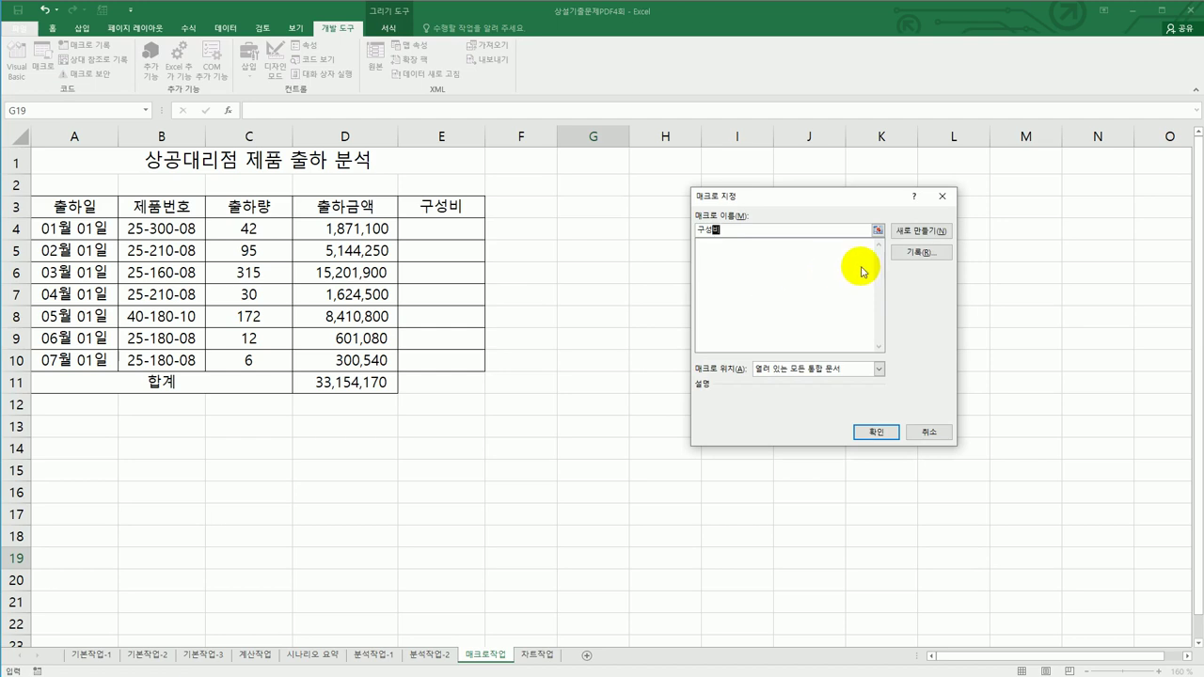
click(917, 253)
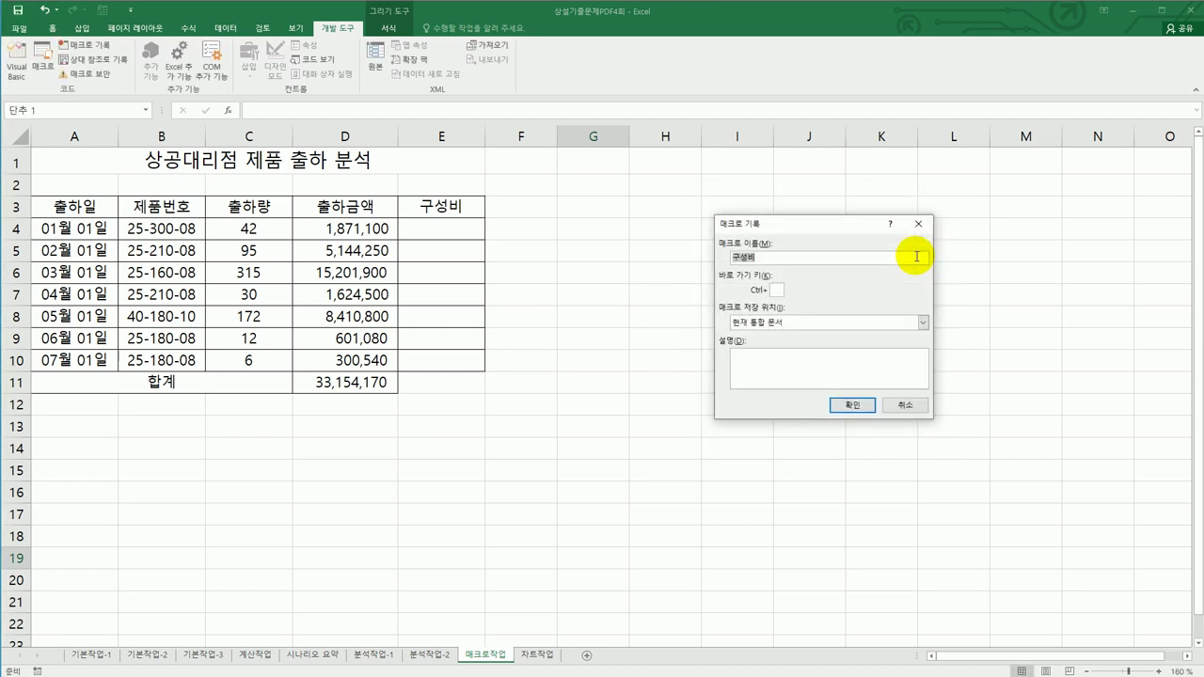
click(853, 410)
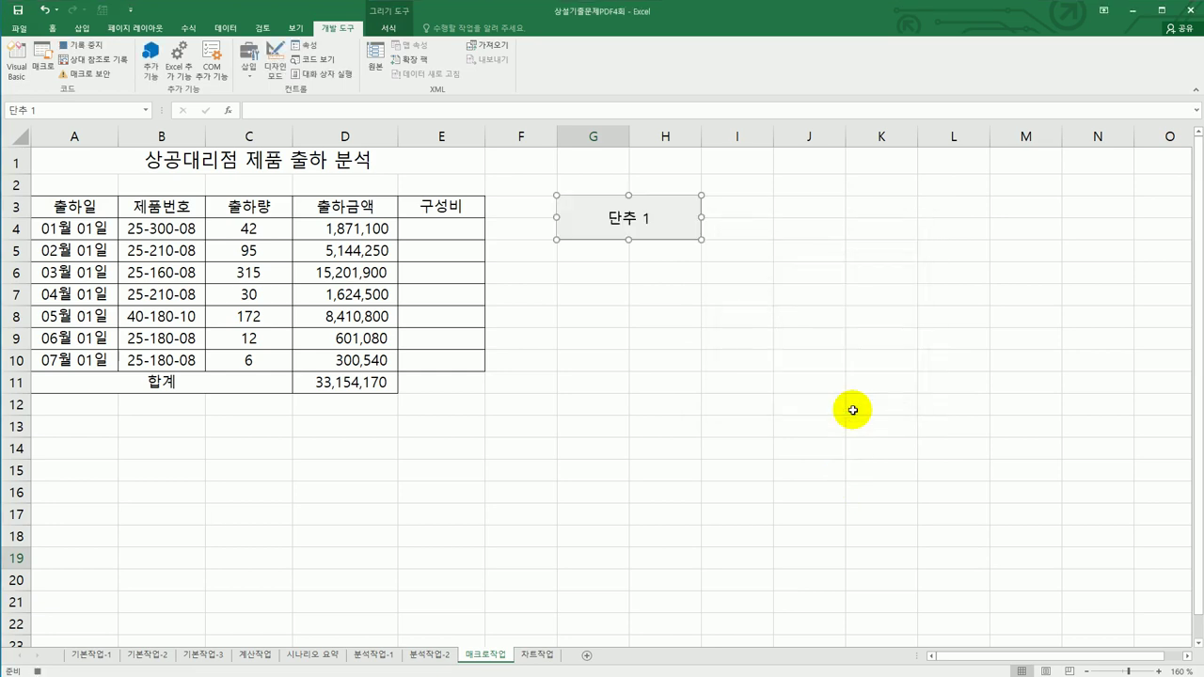
click(439, 231)
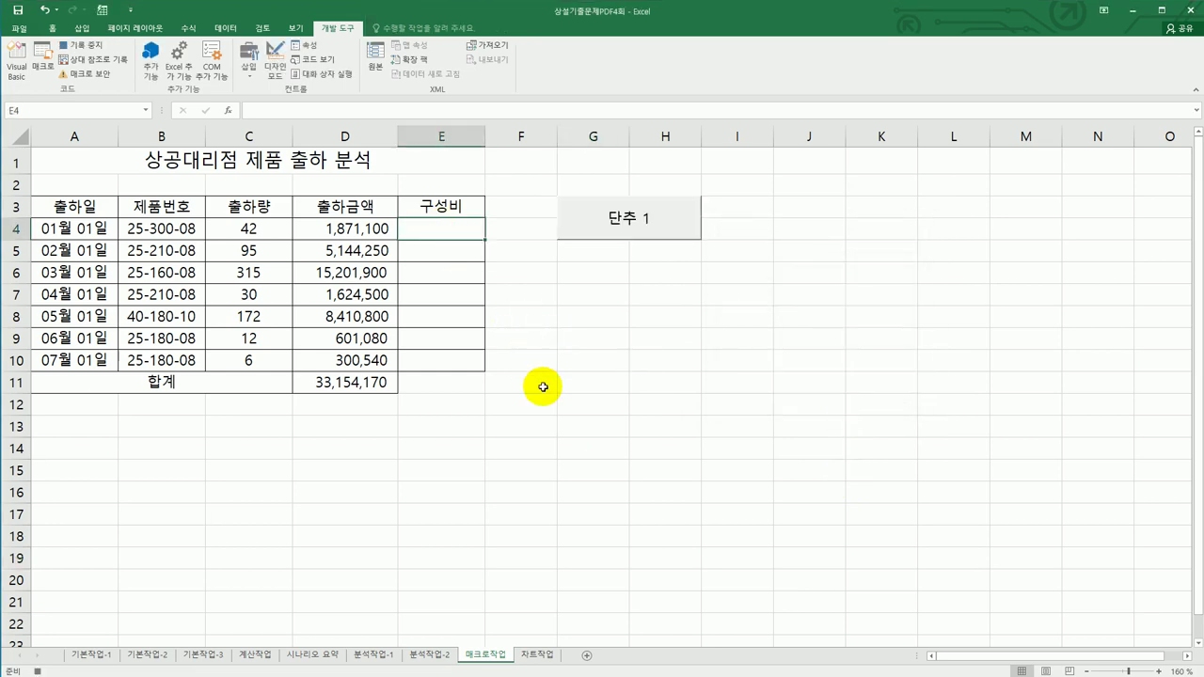
- Enter =D4/$D$11 in E4, fill it down to E10, and stop the macro recording
text(=)
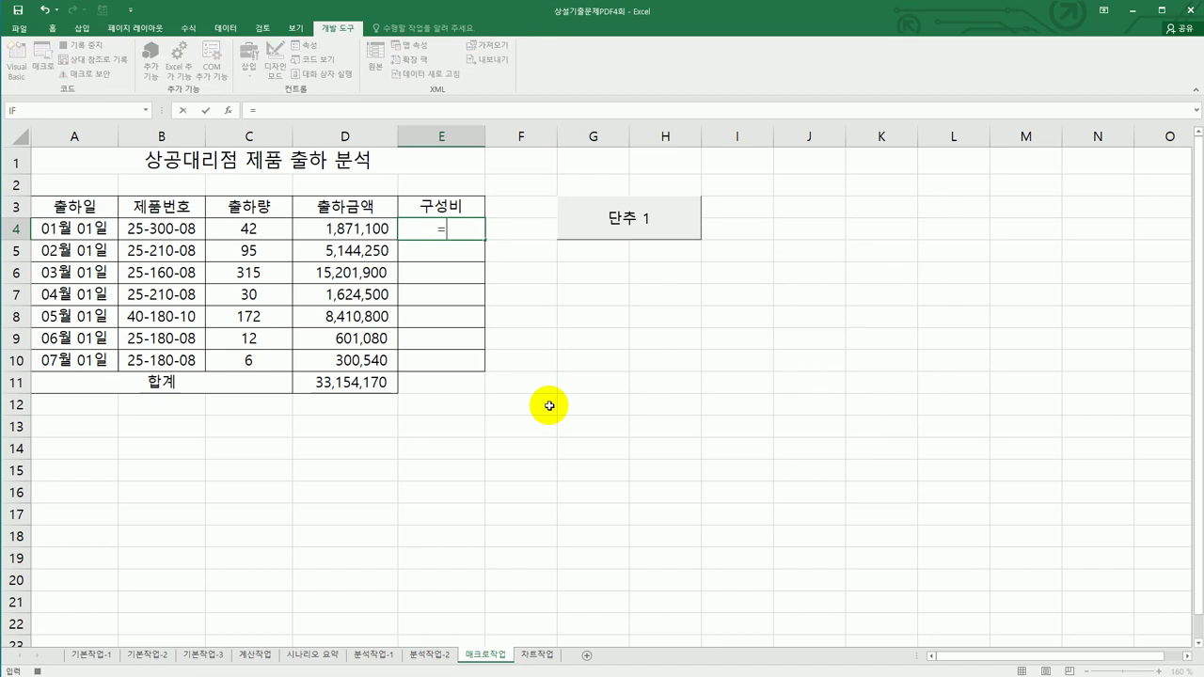
click(359, 232)
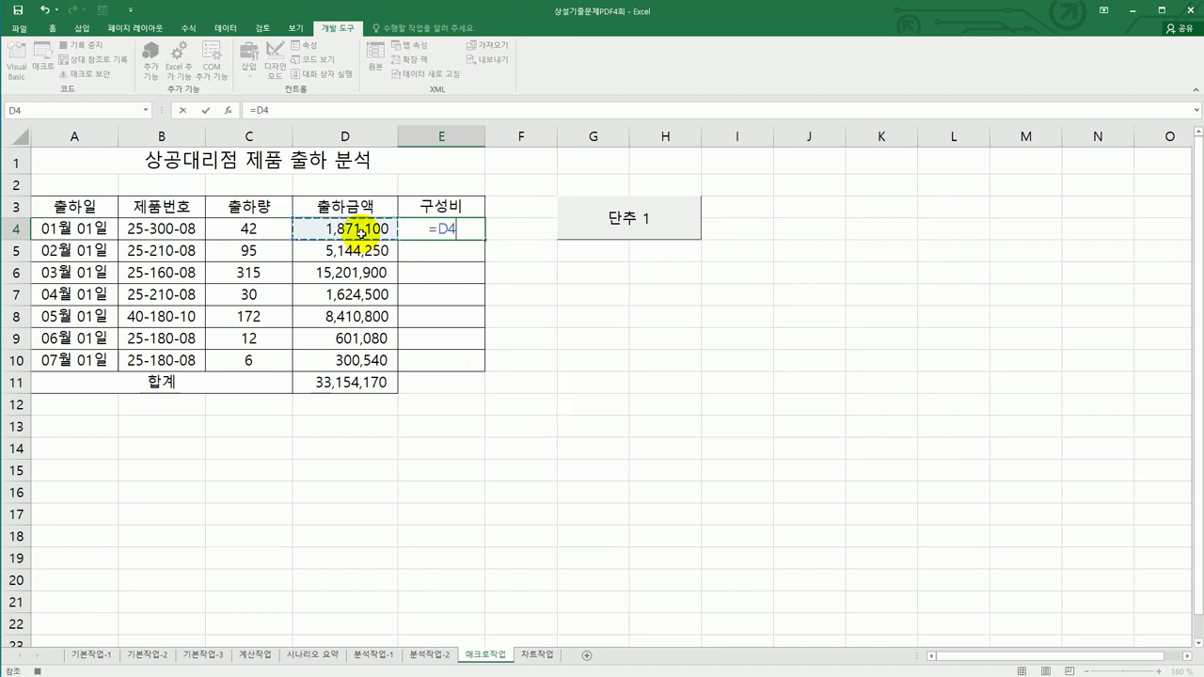
text(/)
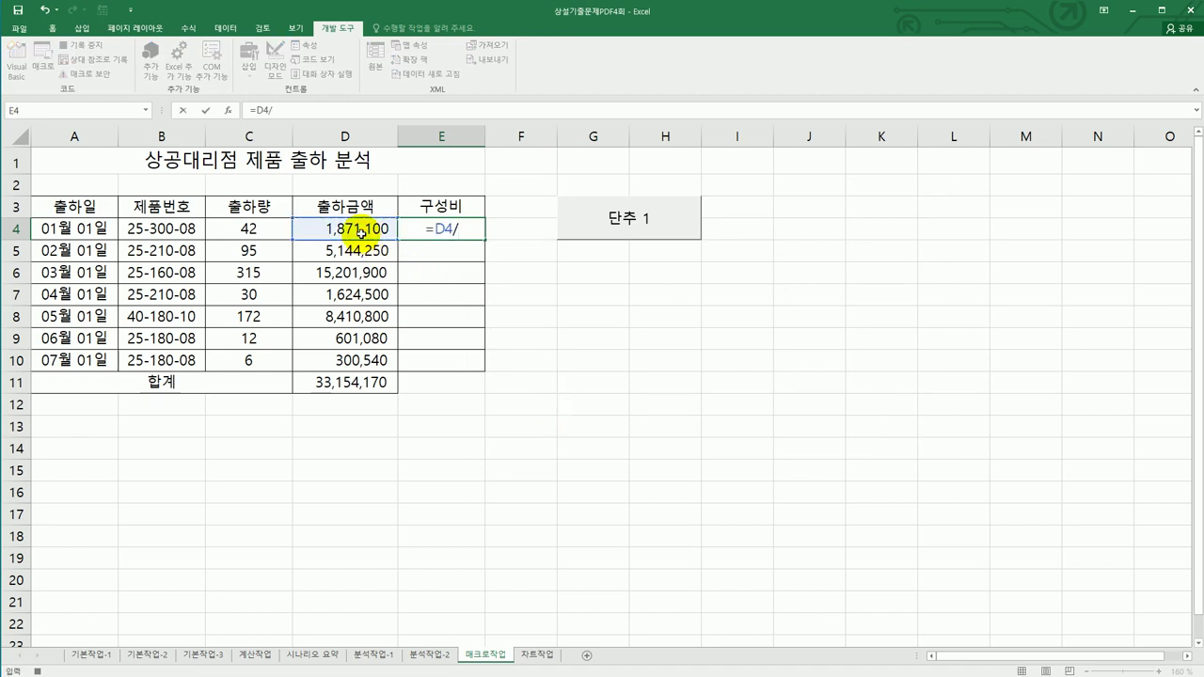
click(357, 386)
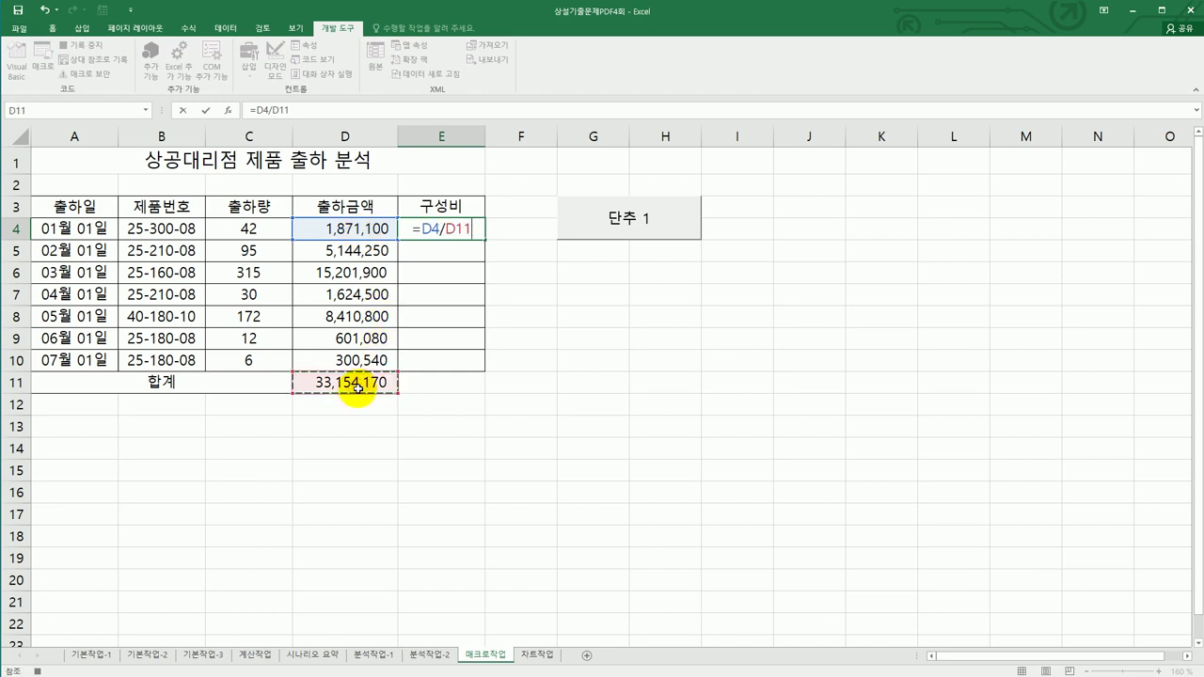
key(F4)
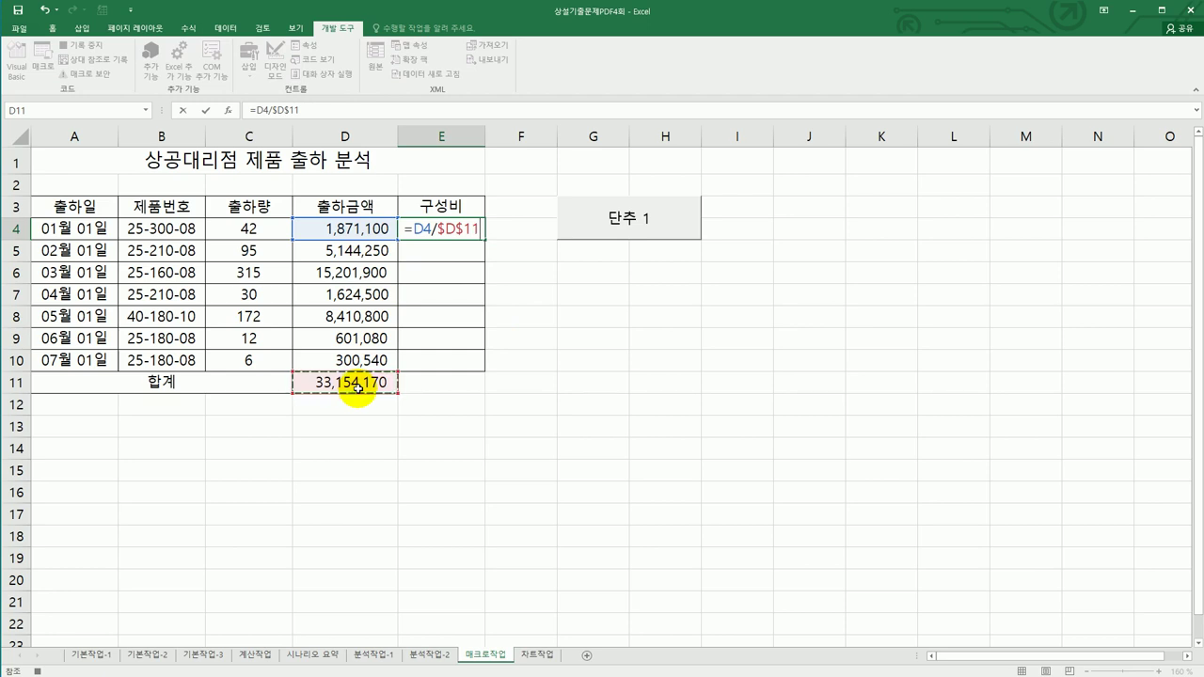
key(Return)
click(463, 229)
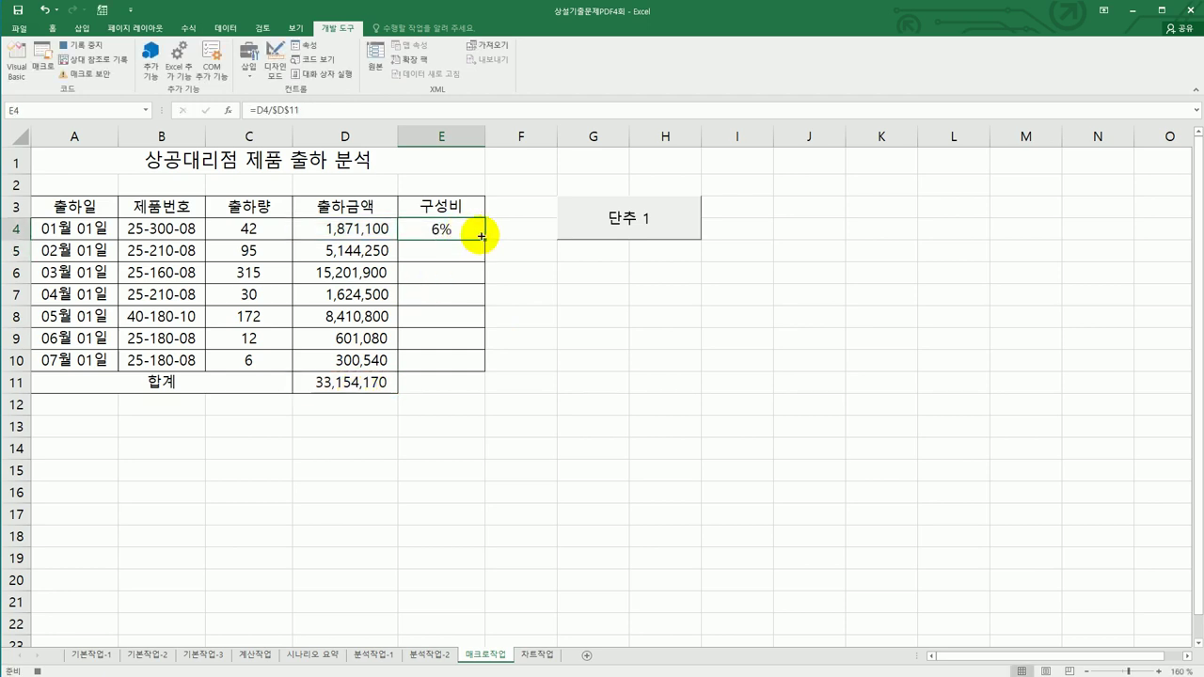
drag(486, 240, 474, 373)
click(468, 368)
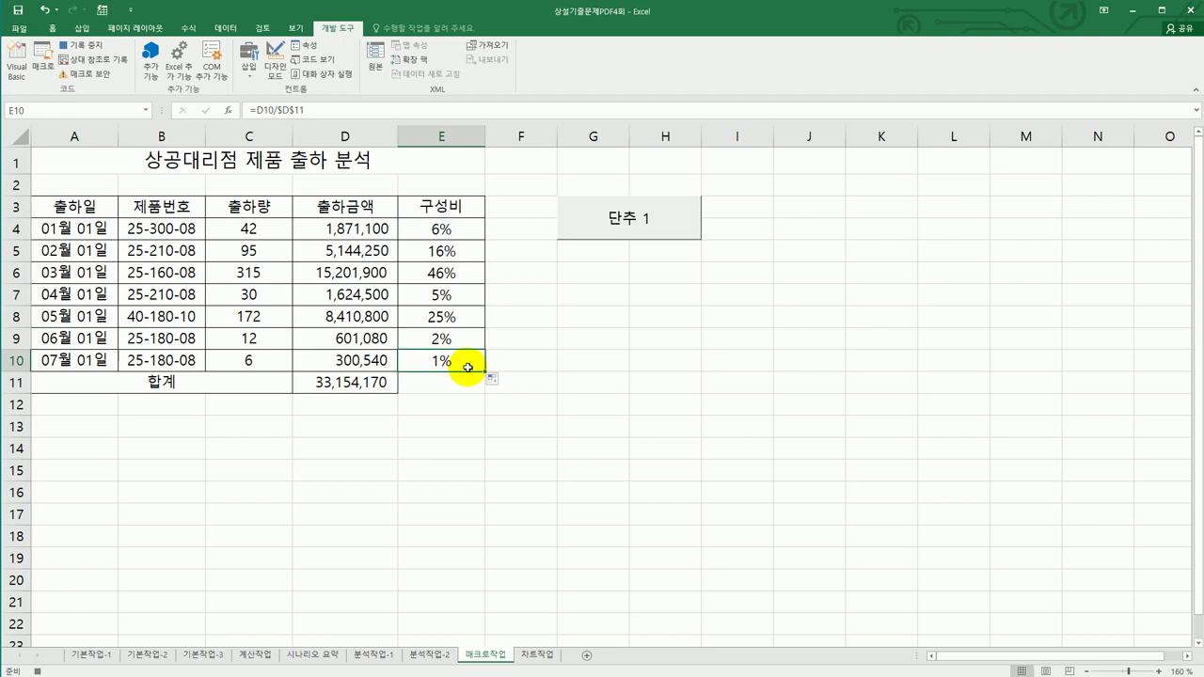
click(81, 44)
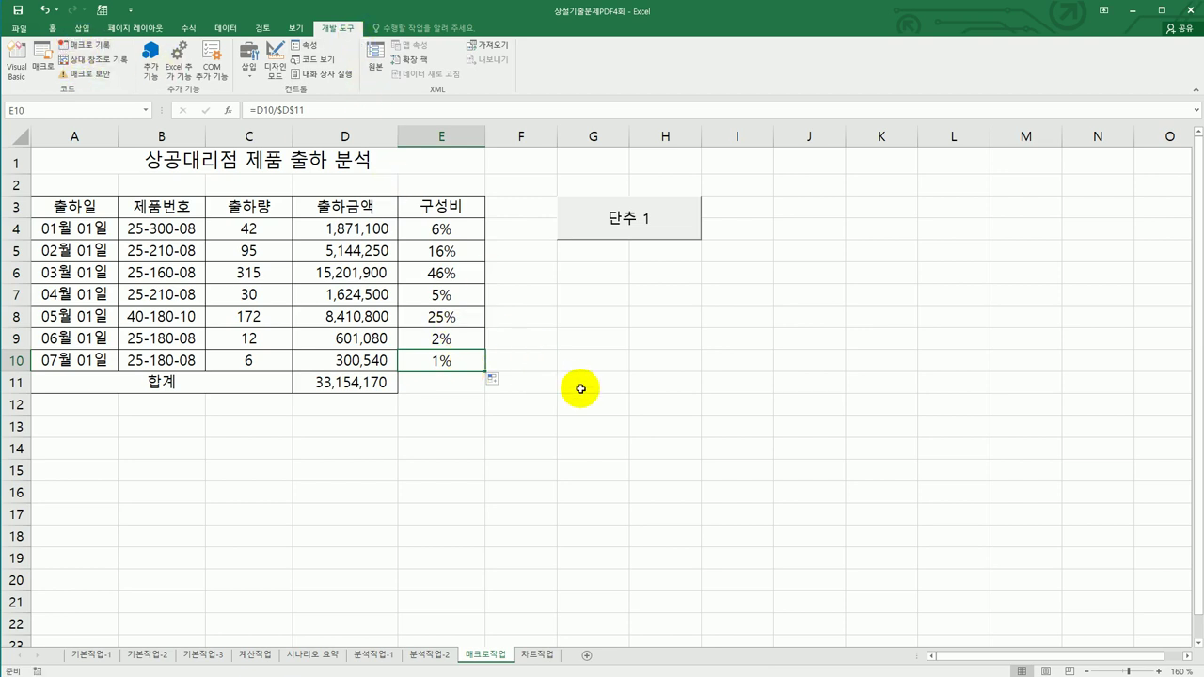
- Change the button's label from 단추 1 to 구성비
right_click(611, 218)
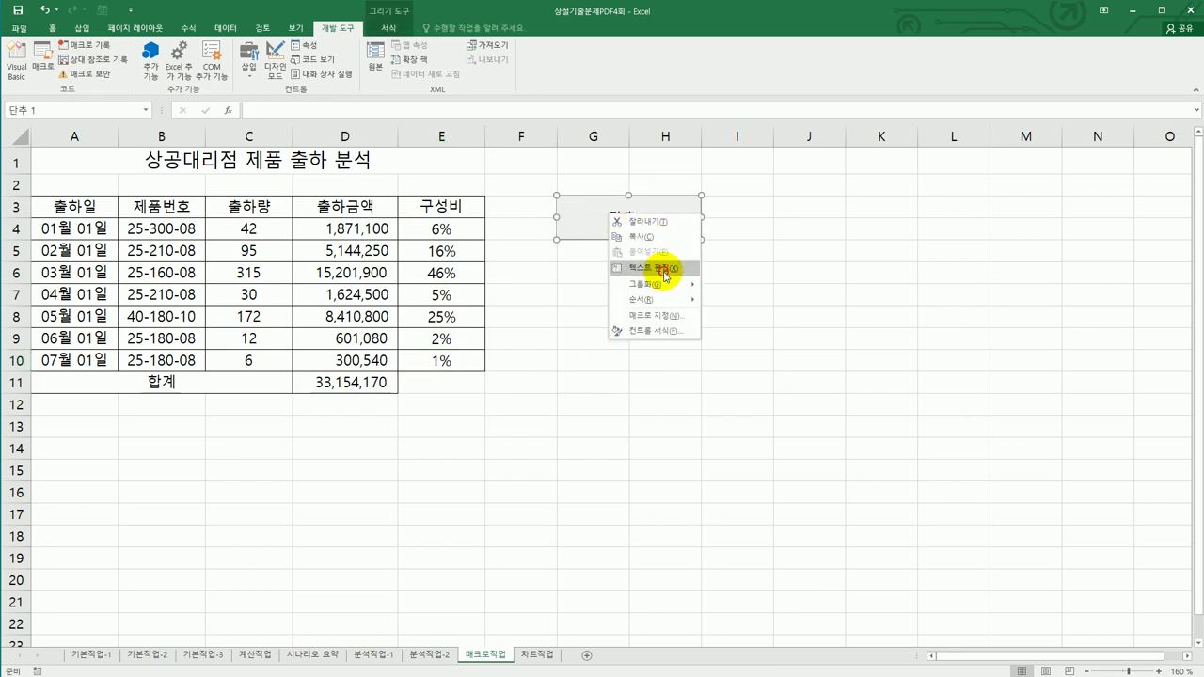
click(663, 271)
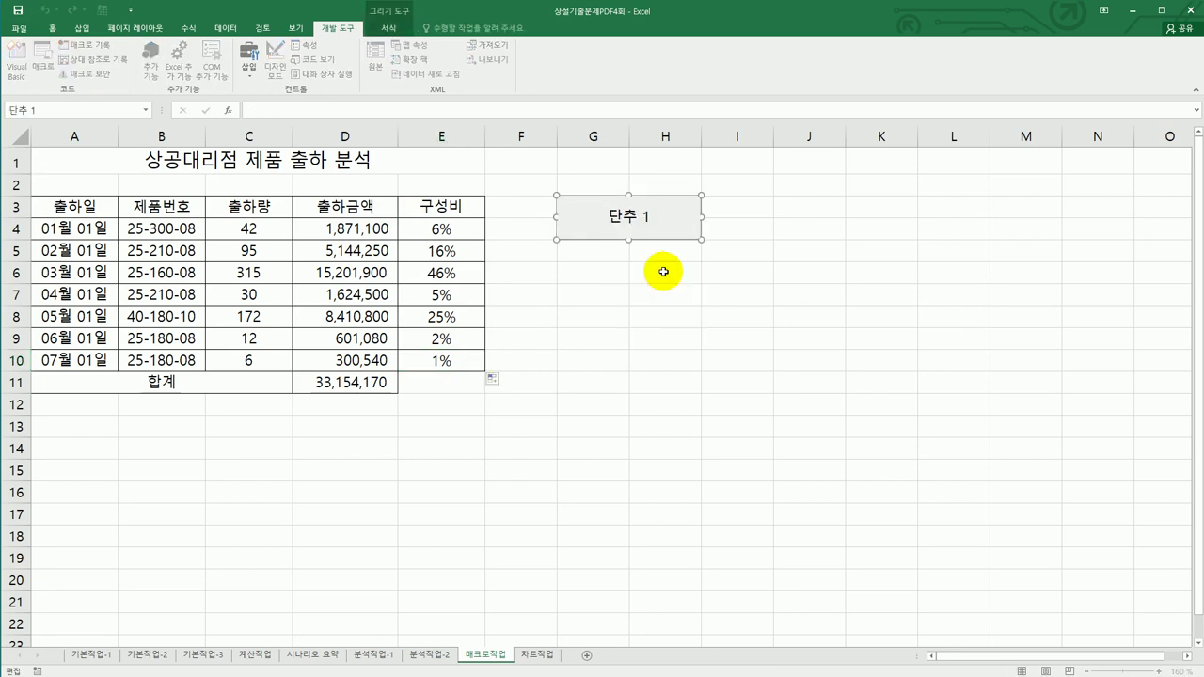
key(ctrl+a)
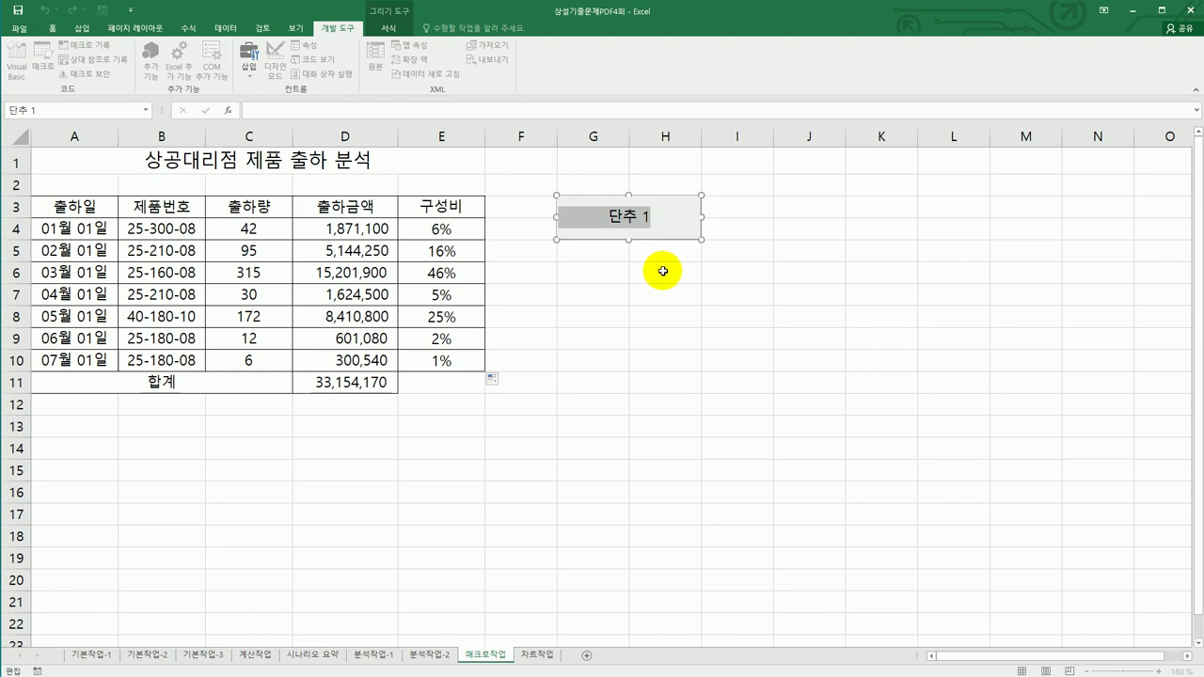
text(굿성비)
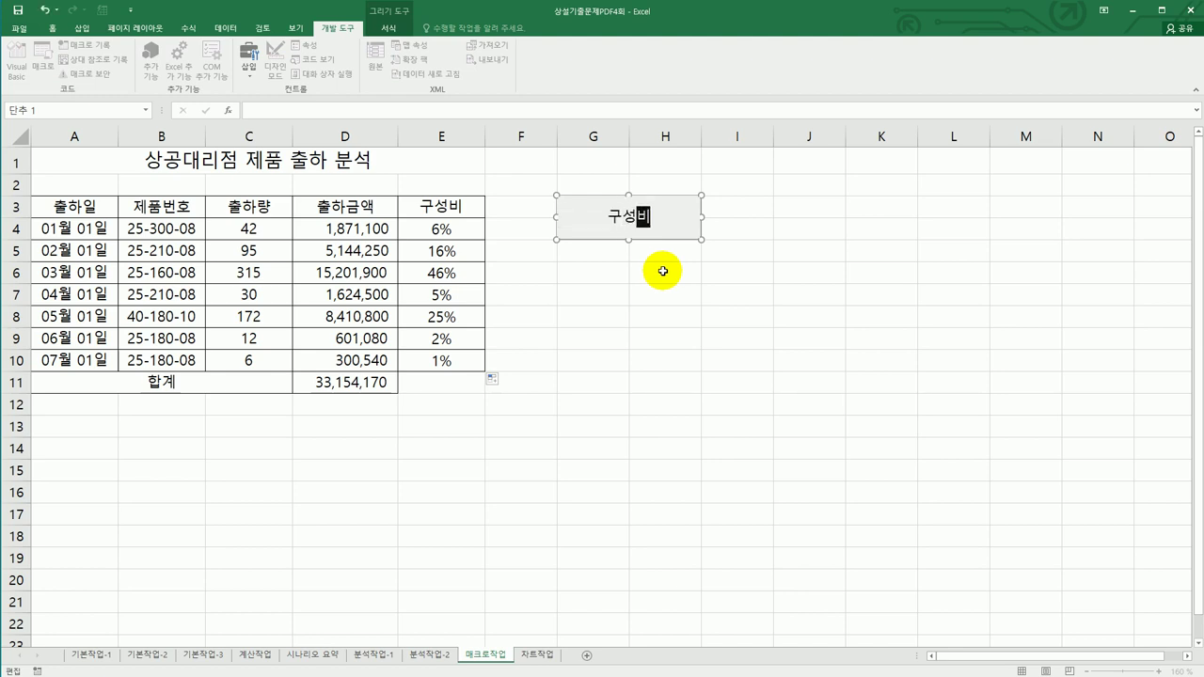
click(680, 346)
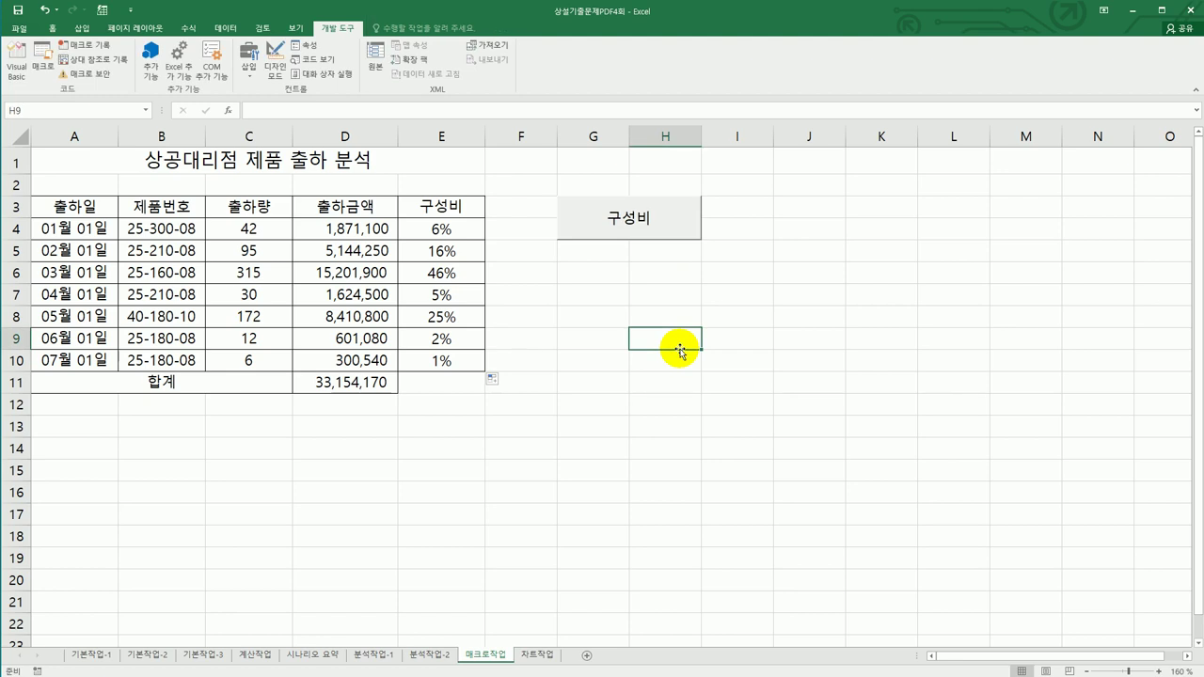
- Draw a Bevel shape below the 구성비 button and label it 채우기색
click(84, 29)
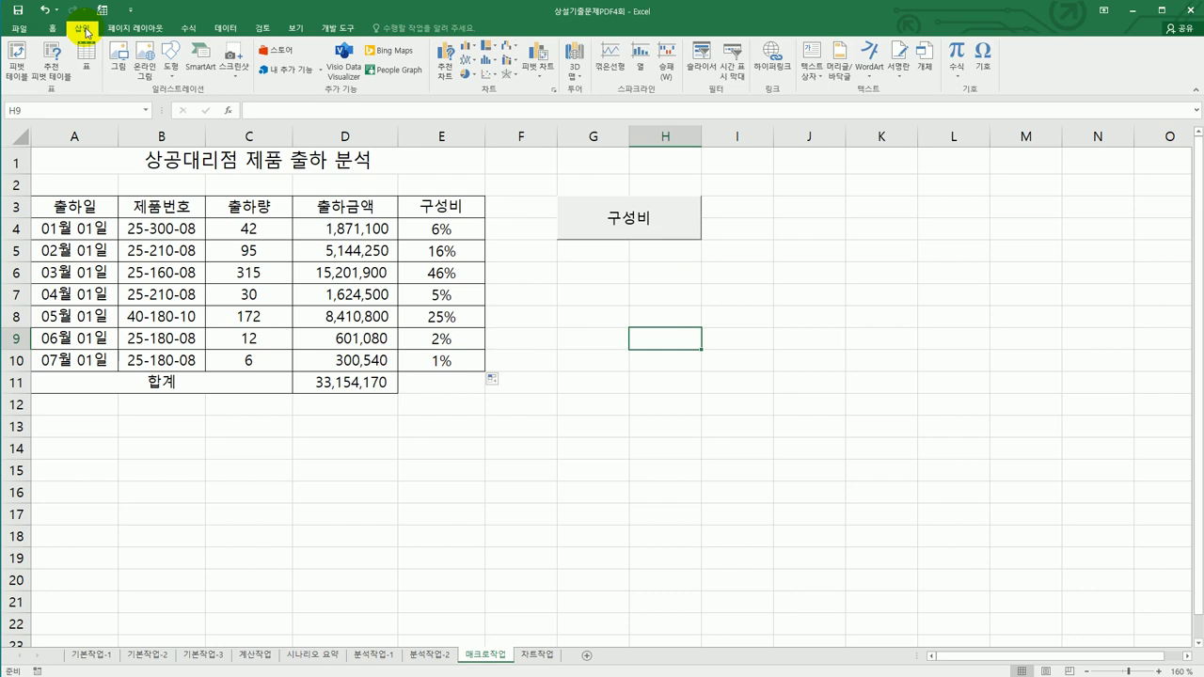
click(171, 67)
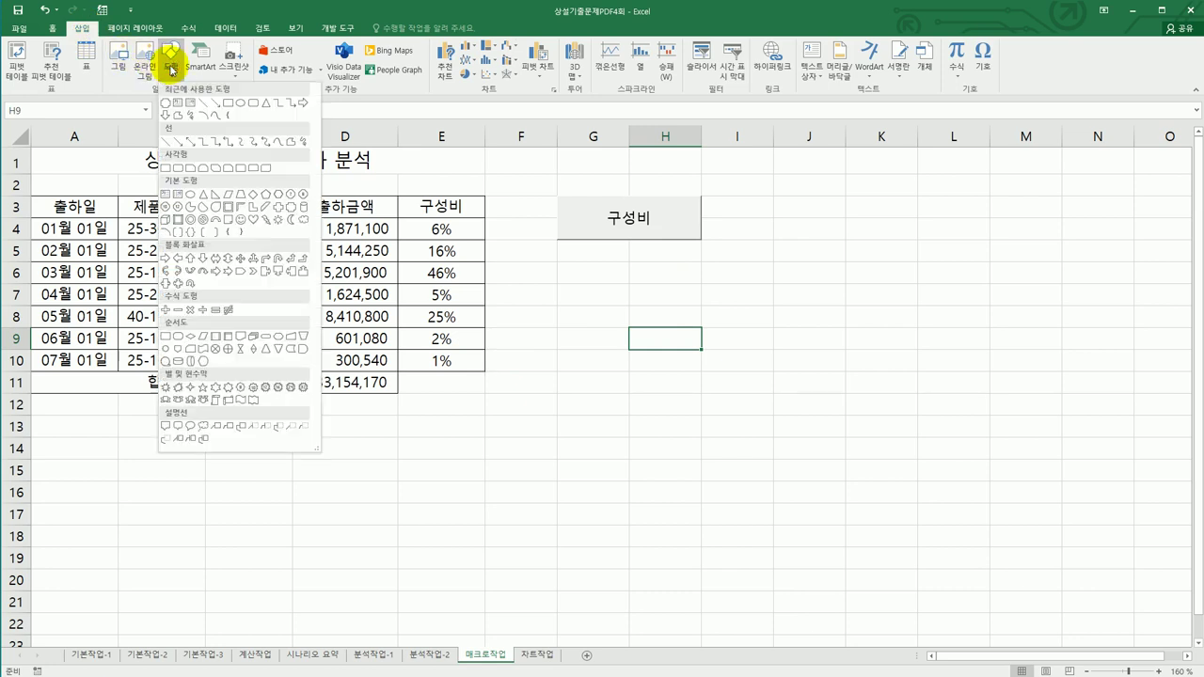
click(177, 219)
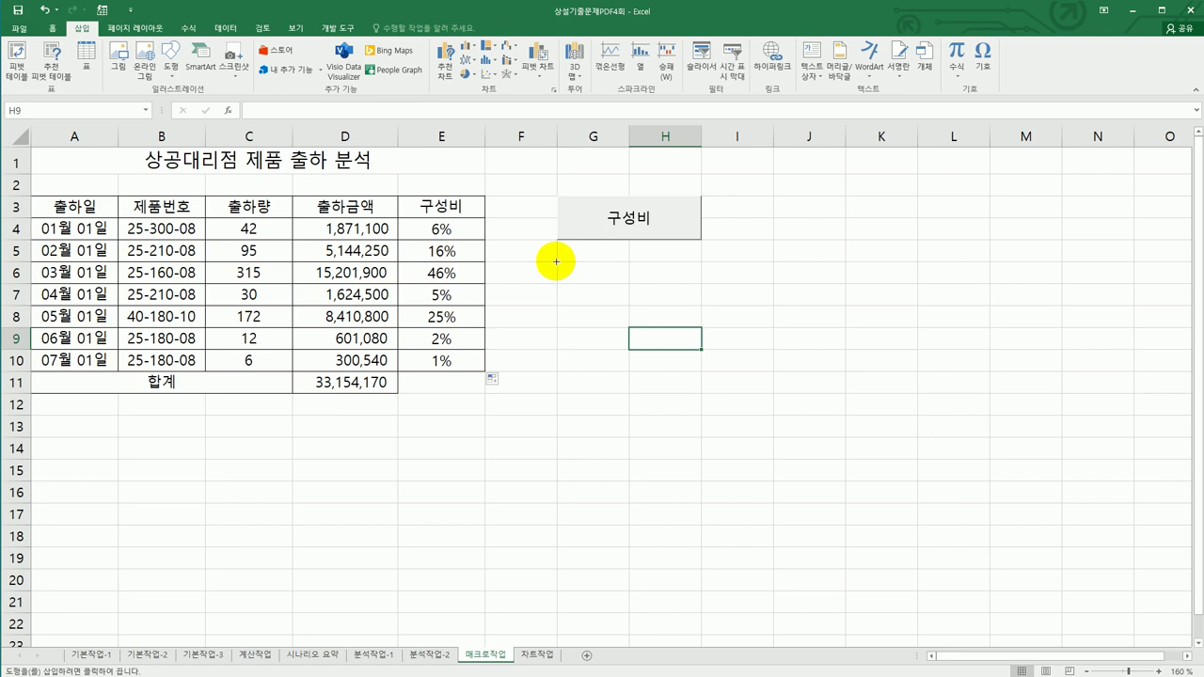
mouse_move(556, 263)
mouse_down()
mouse_move(667, 274)
mouse_move(681, 304)
mouse_up()
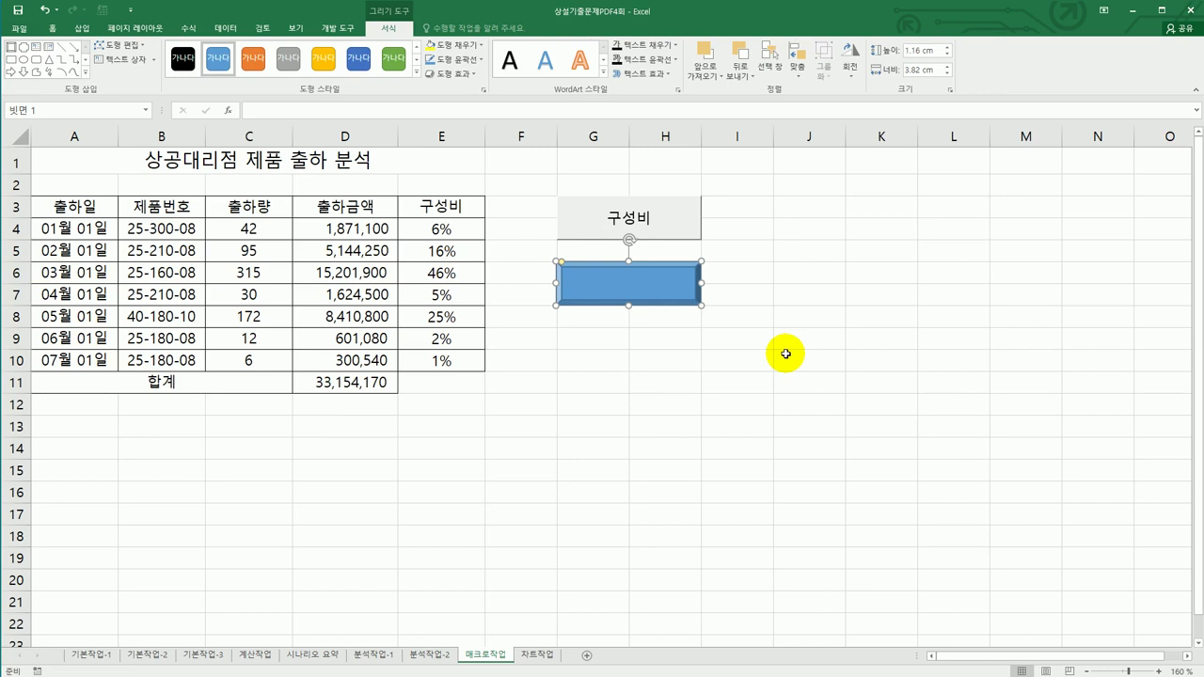
text(채우기새ㄱ)
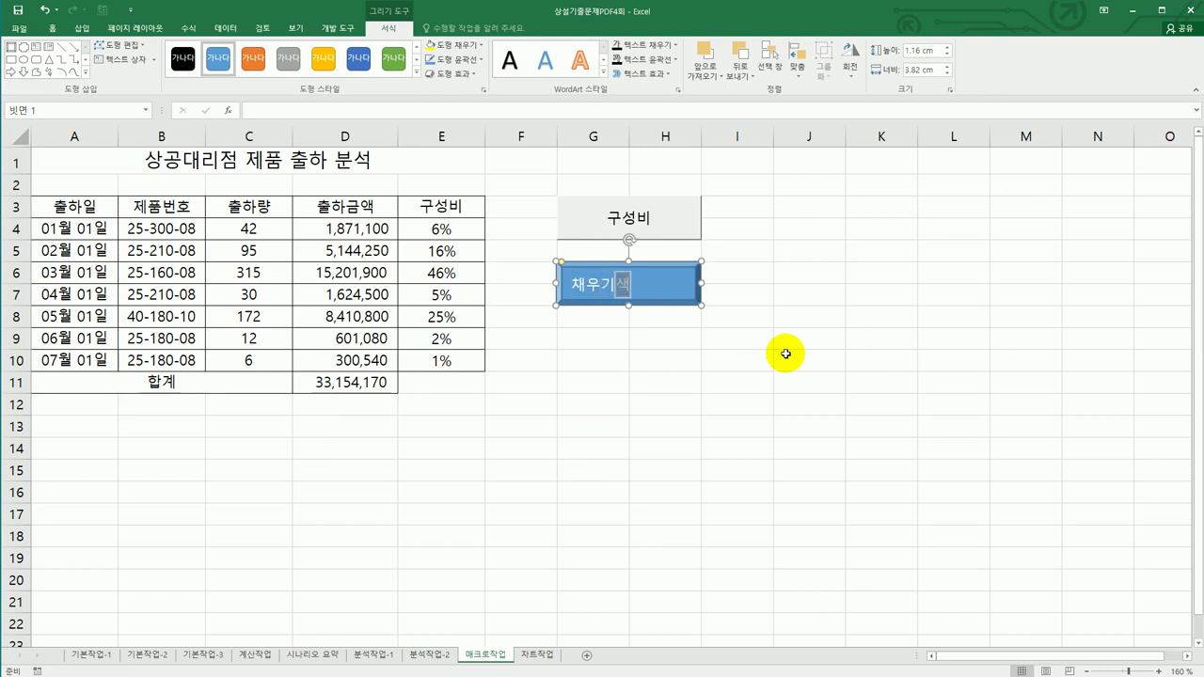
- Assign the shape a new macro named 채우기색 and start recording it
right_click(670, 290)
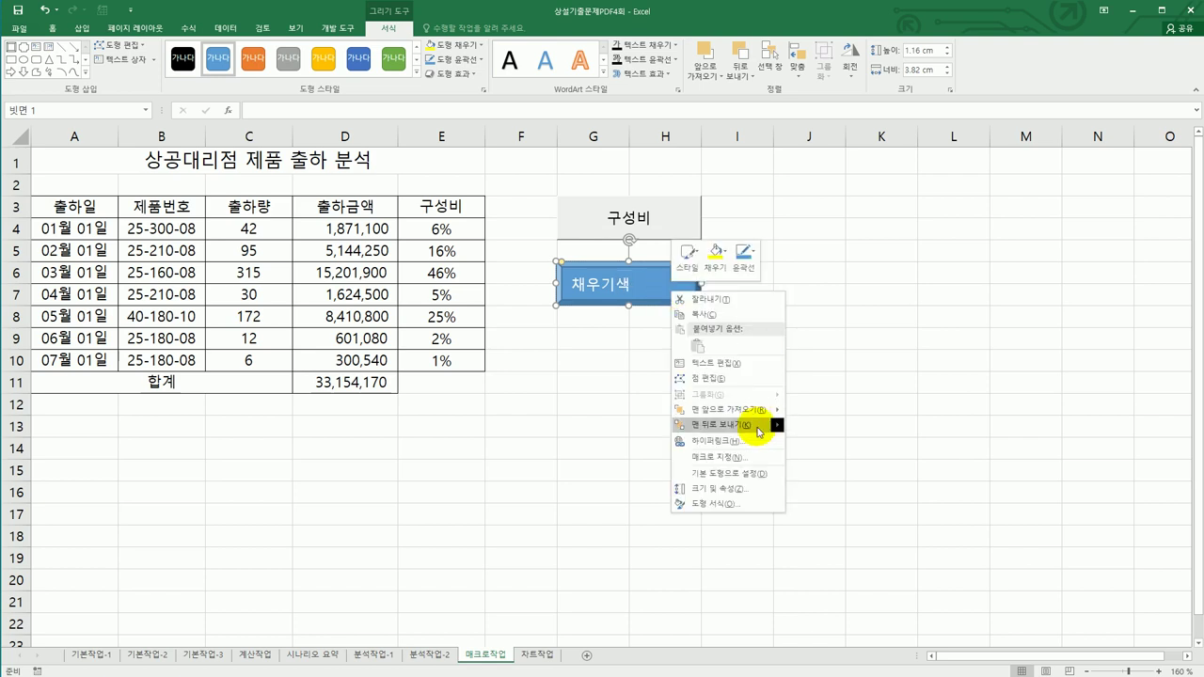
click(753, 458)
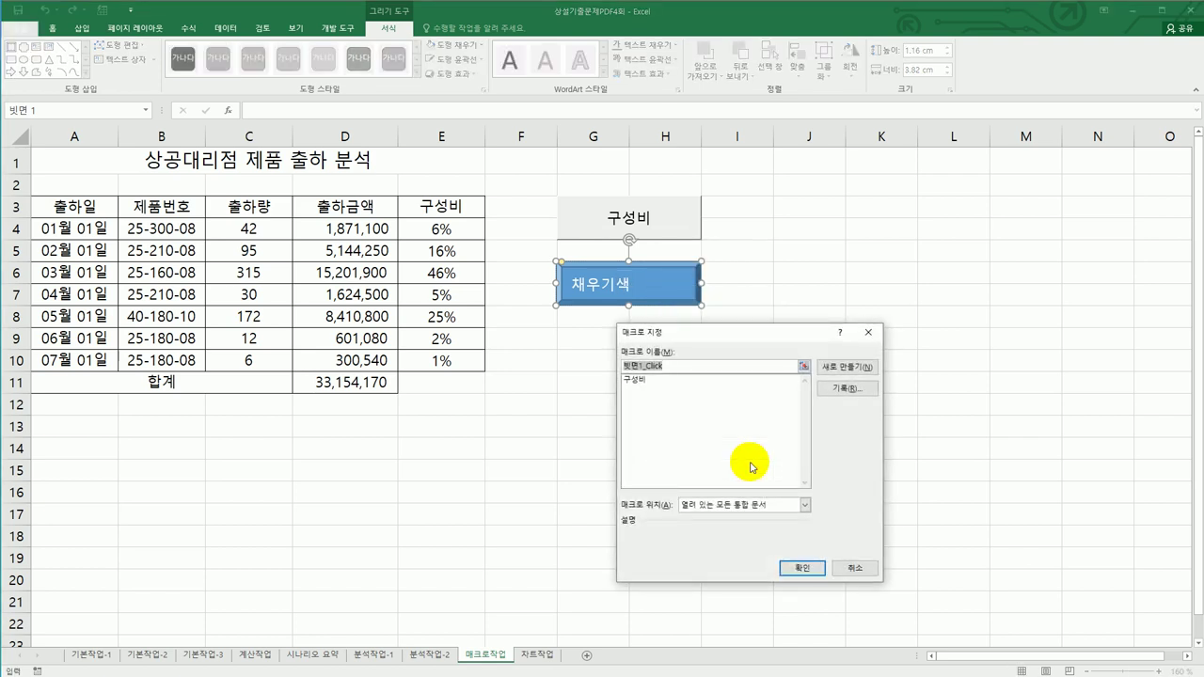
text(채우기색)
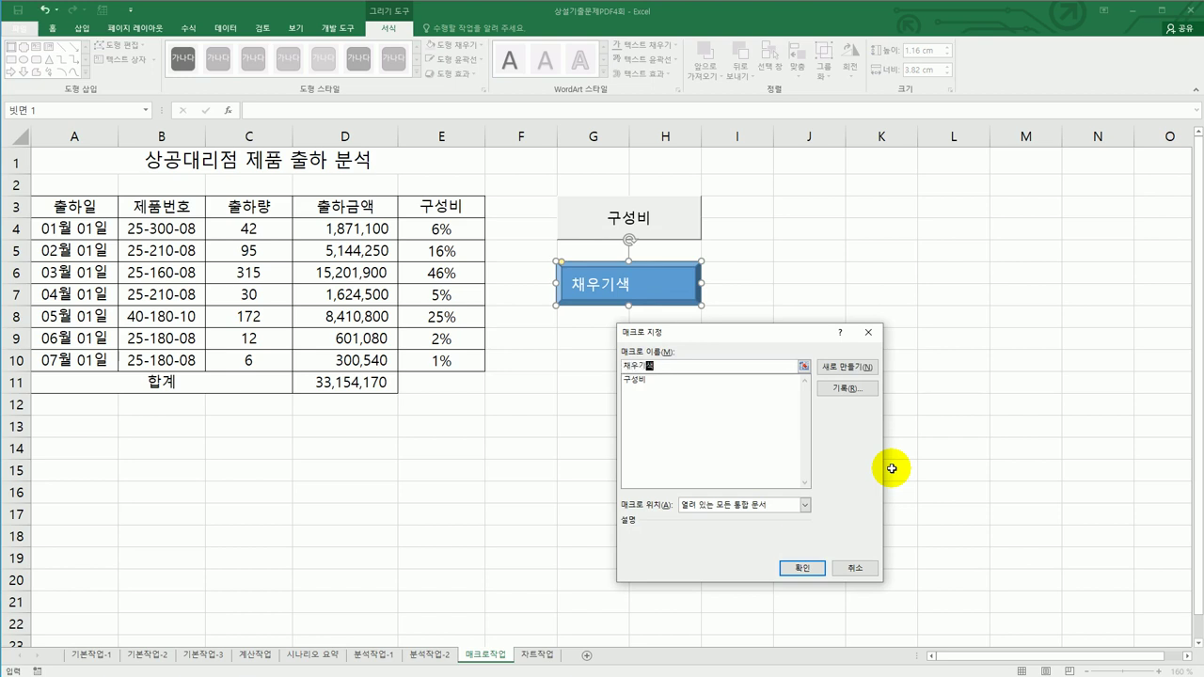
click(864, 391)
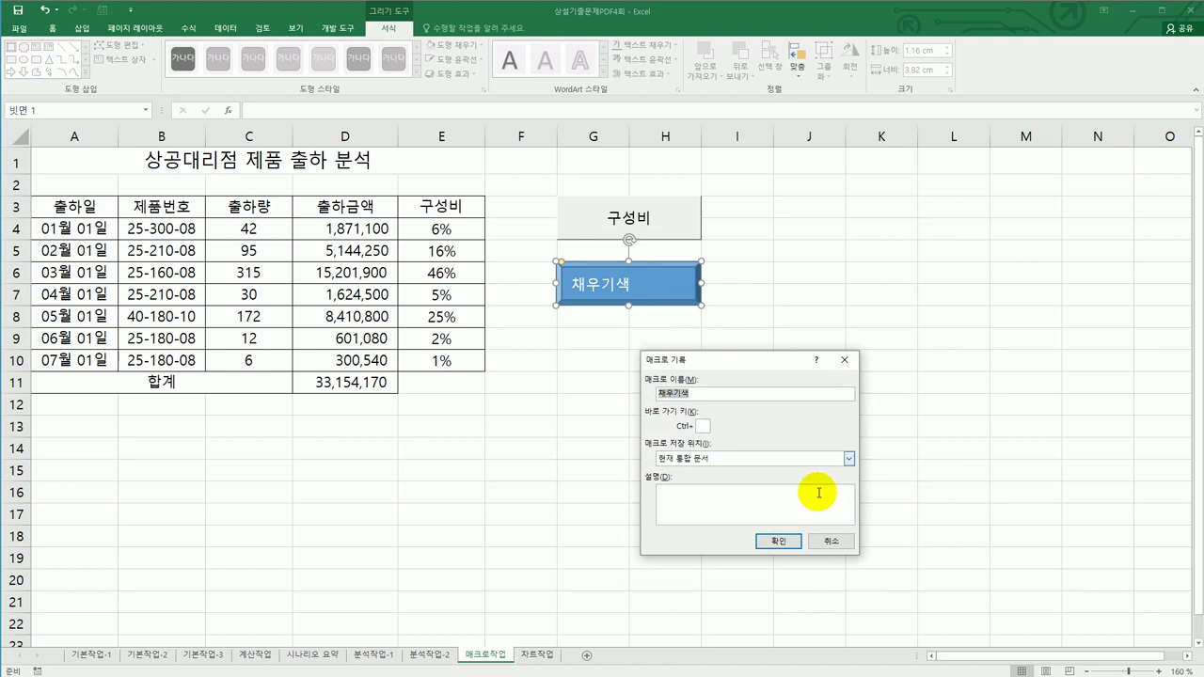
- Confirm the 채우기색 recording and fill header row A3:E3 yellow
click(779, 541)
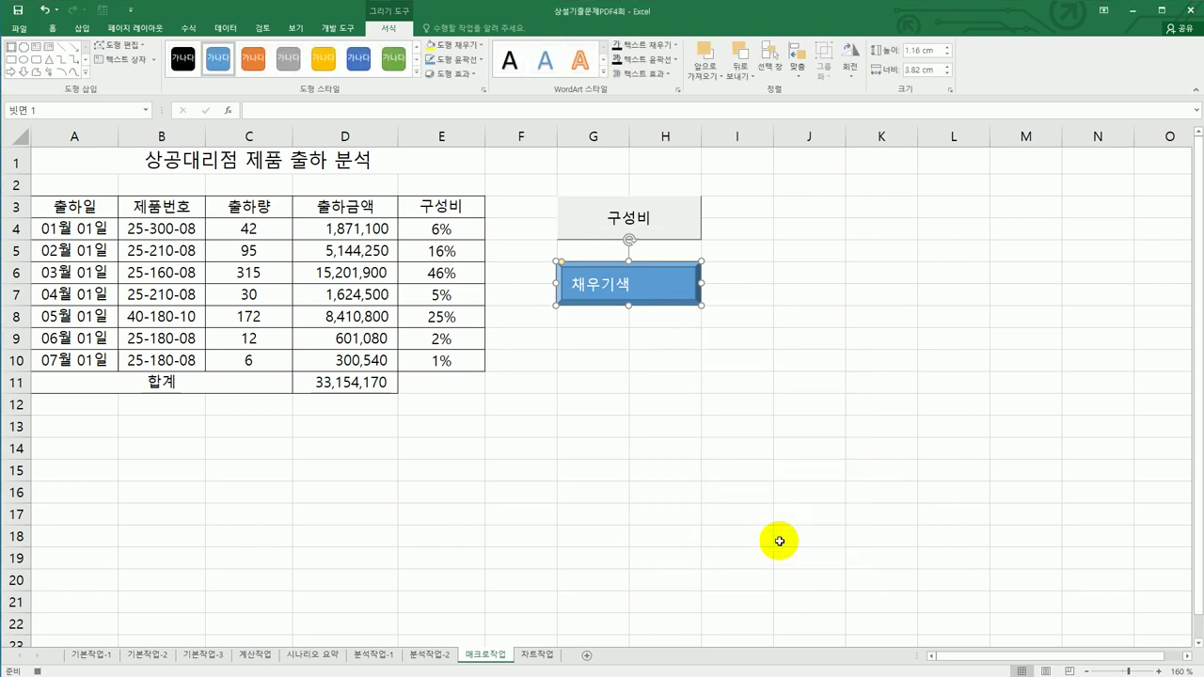
drag(62, 203, 408, 209)
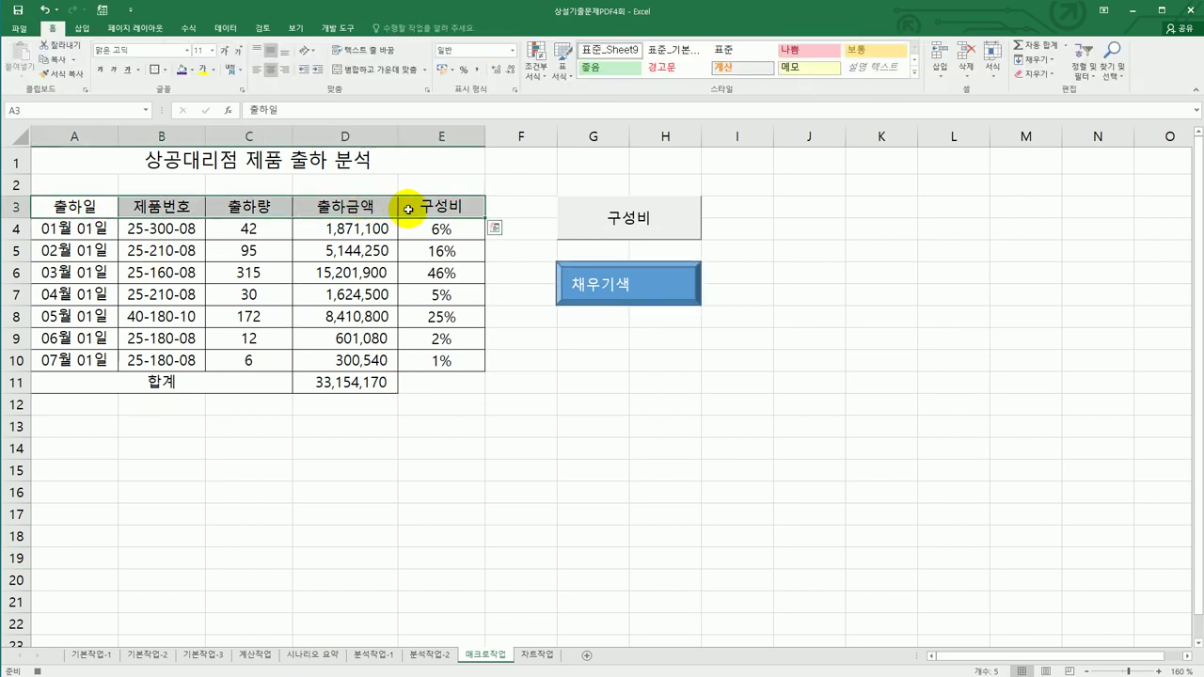
click(192, 75)
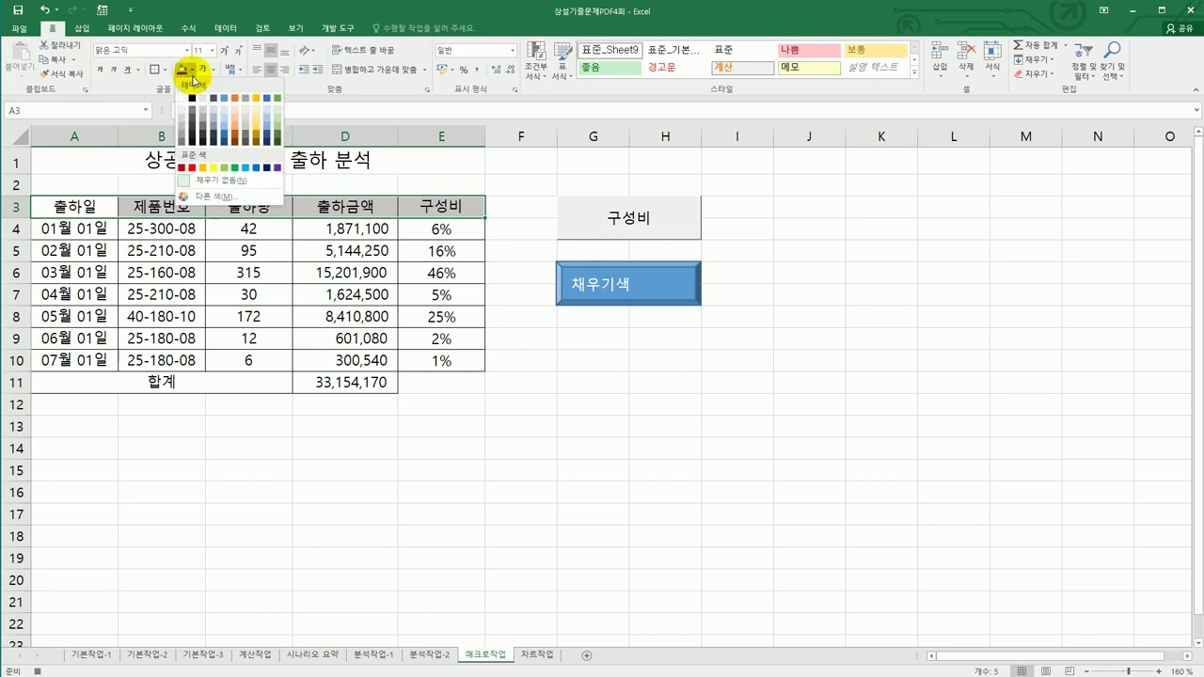
click(213, 166)
click(402, 203)
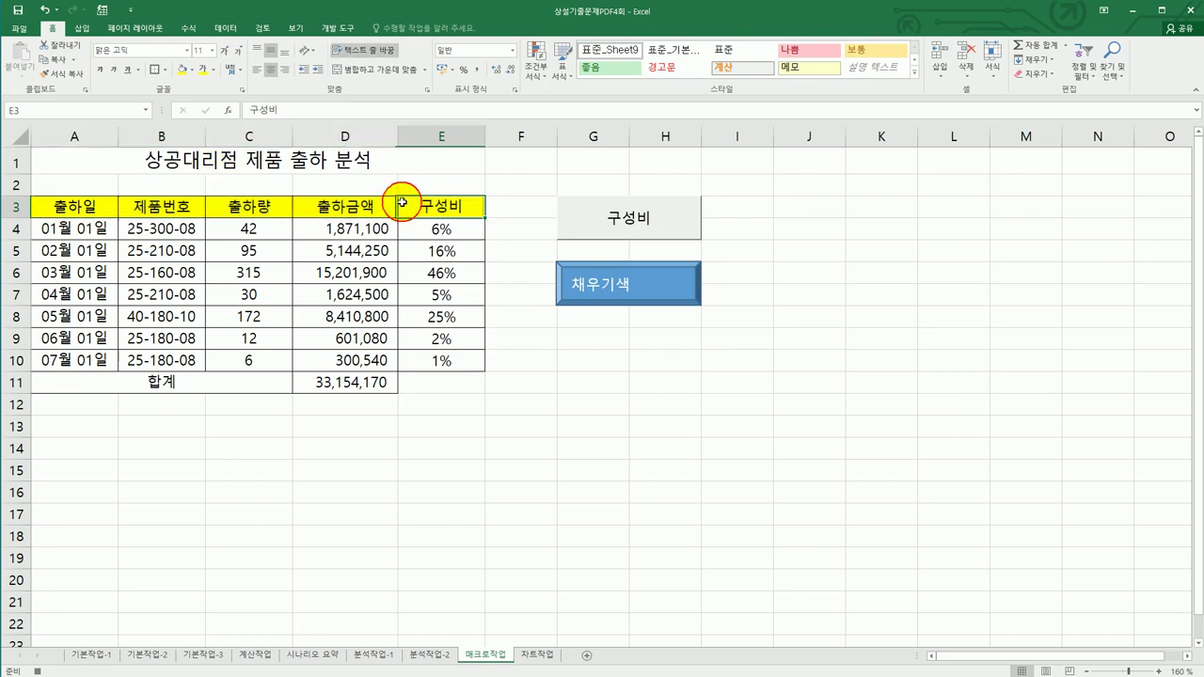
- Stop the macro recording and go to the 차트작업 sheet
click(336, 28)
click(84, 49)
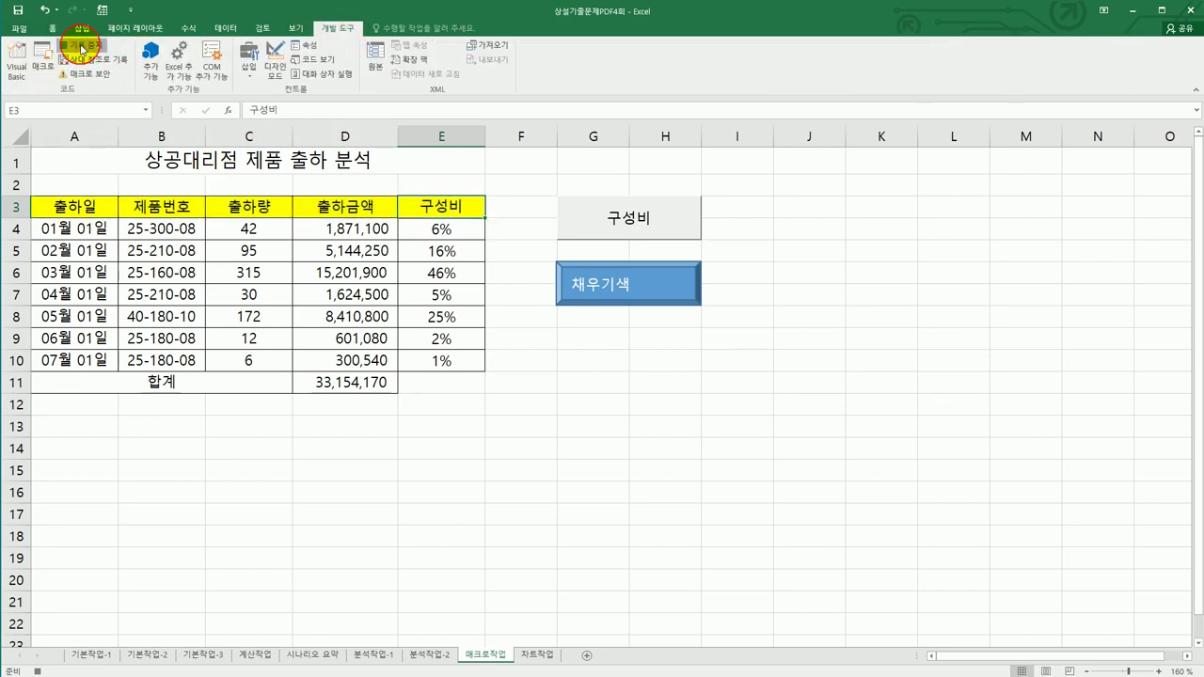
click(652, 395)
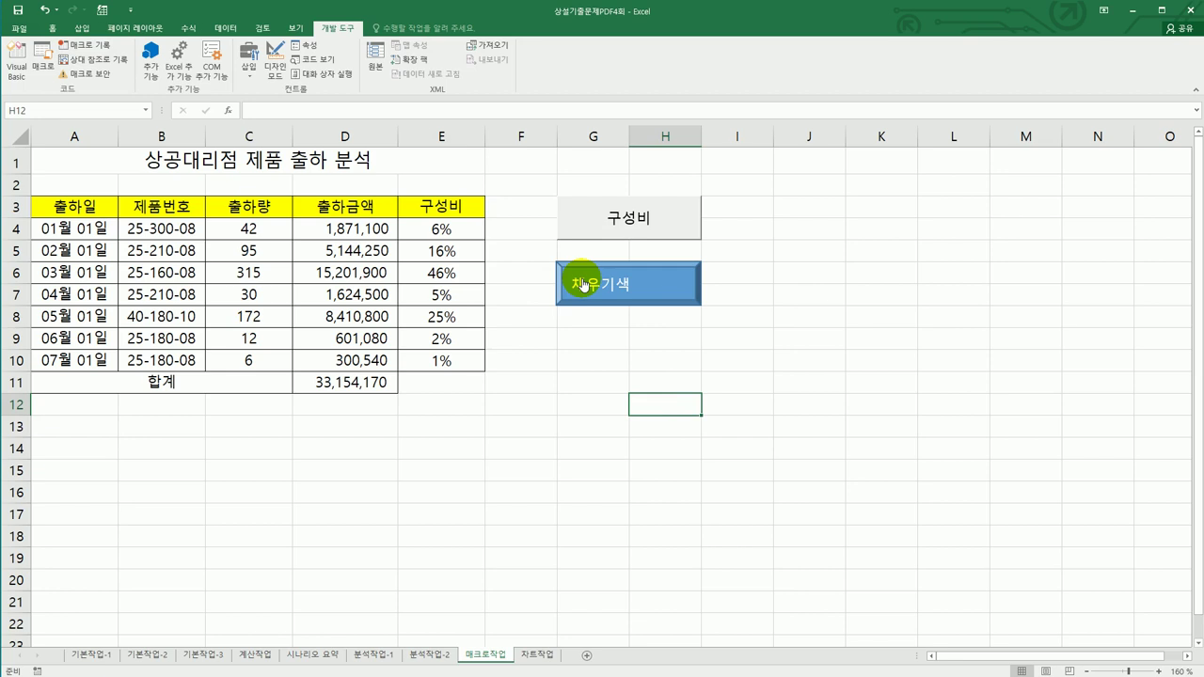
click(533, 653)
- Scroll down the 차트작업 sheet and select the 1월/4월 line chart
click(843, 546)
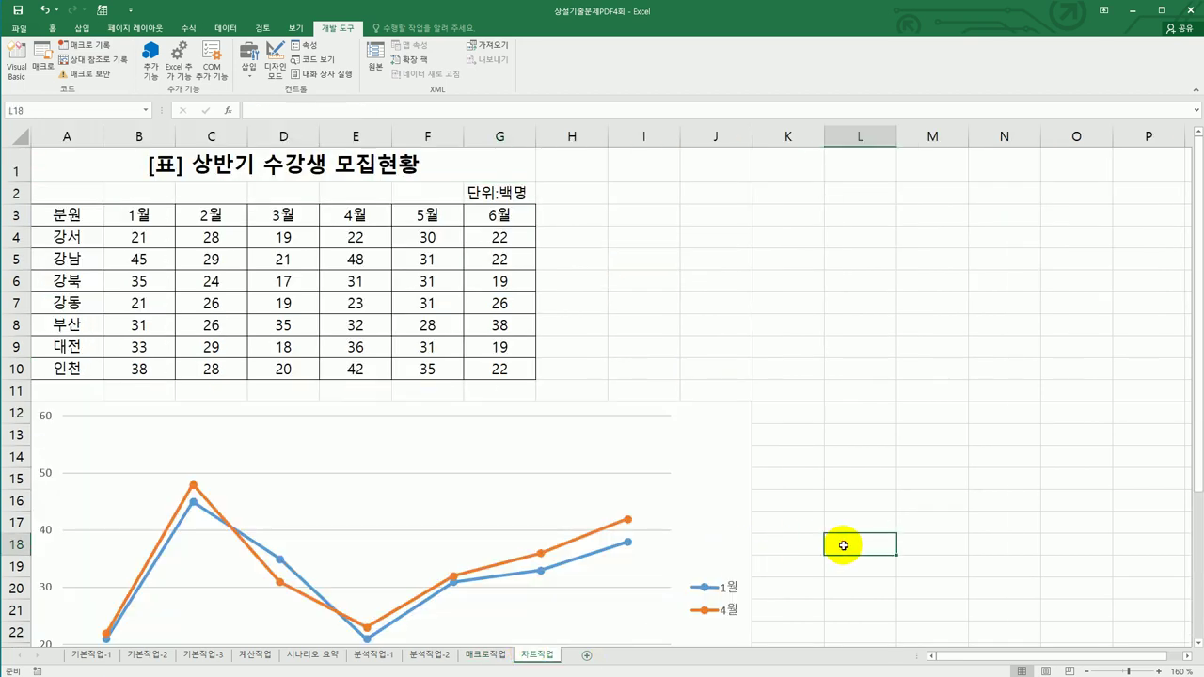
scroll(843, 546, down, 2)
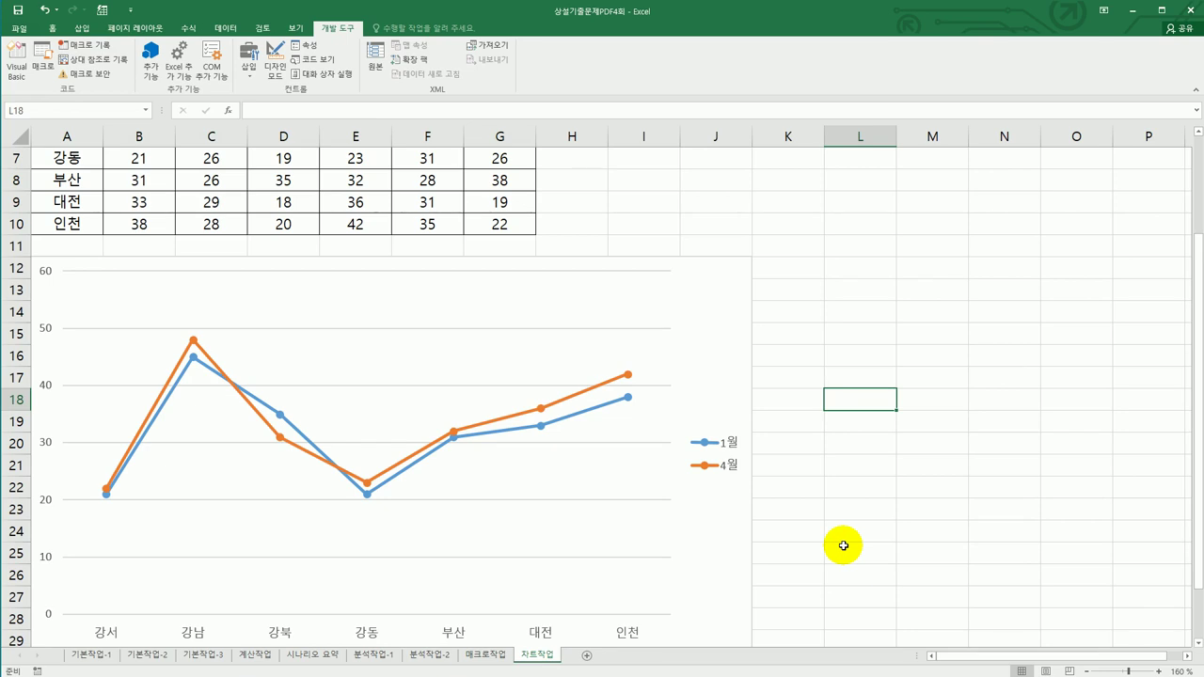
scroll(843, 546, down, 1)
scroll(752, 452, up, 2)
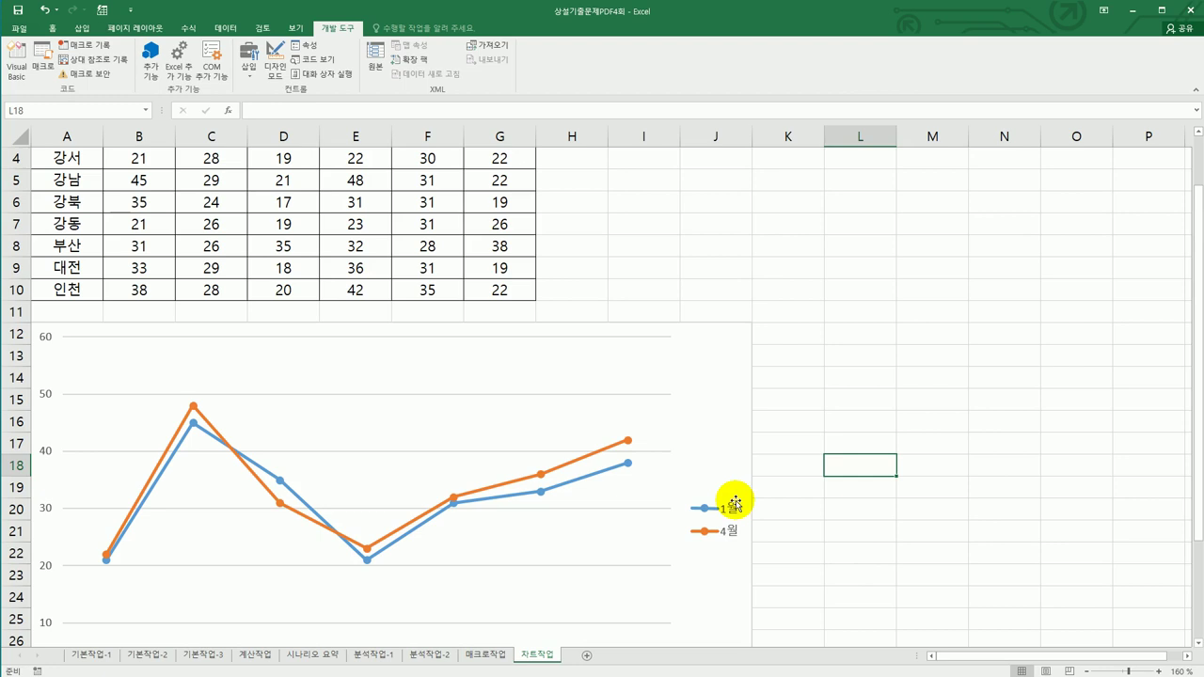
click(649, 422)
scroll(806, 470, down, 3)
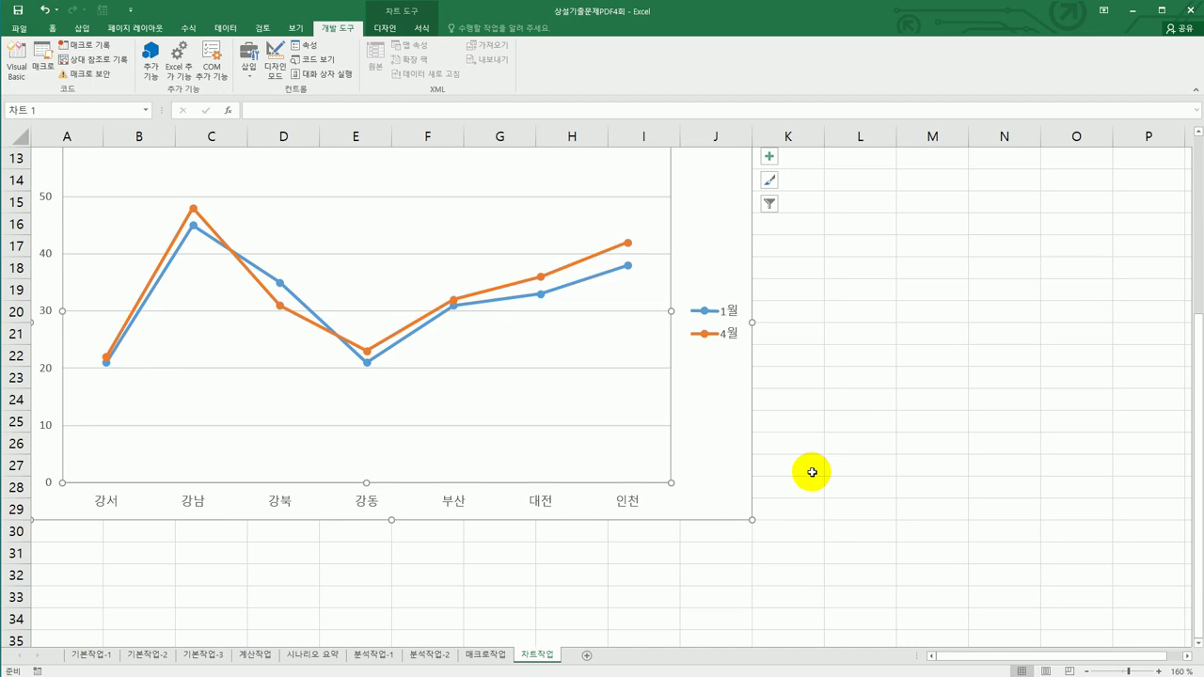
- Replace the chart data range, starting with headers A3:B3 and 4월 header E3
right_click(569, 232)
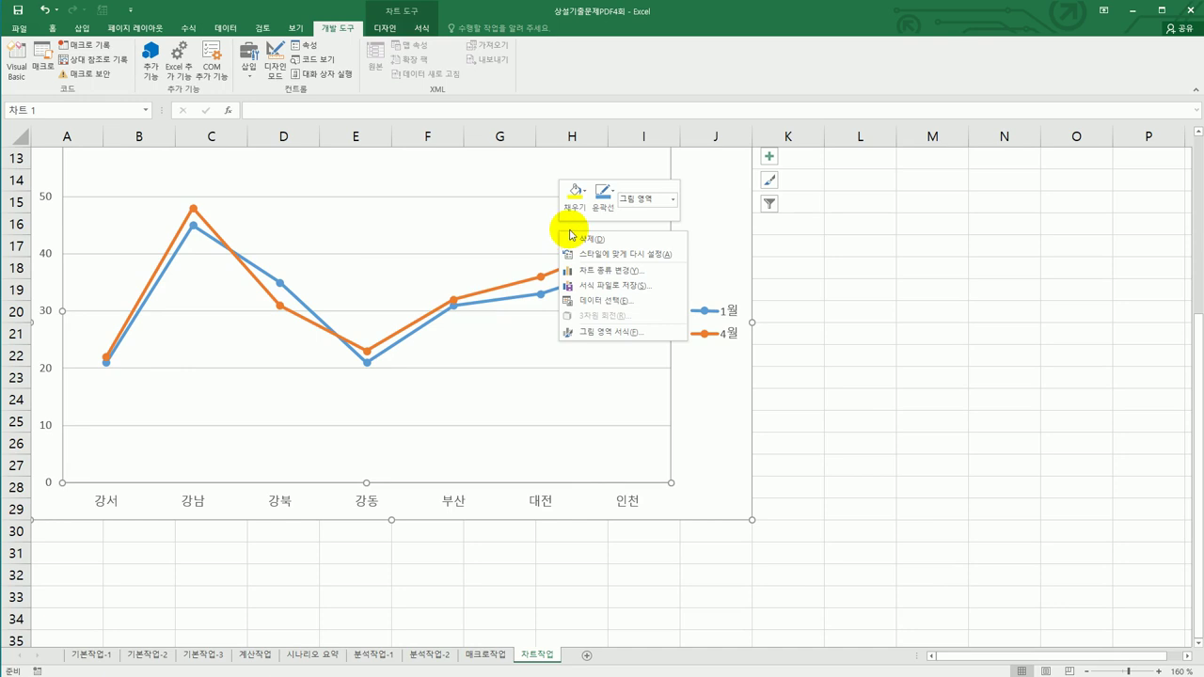
click(619, 301)
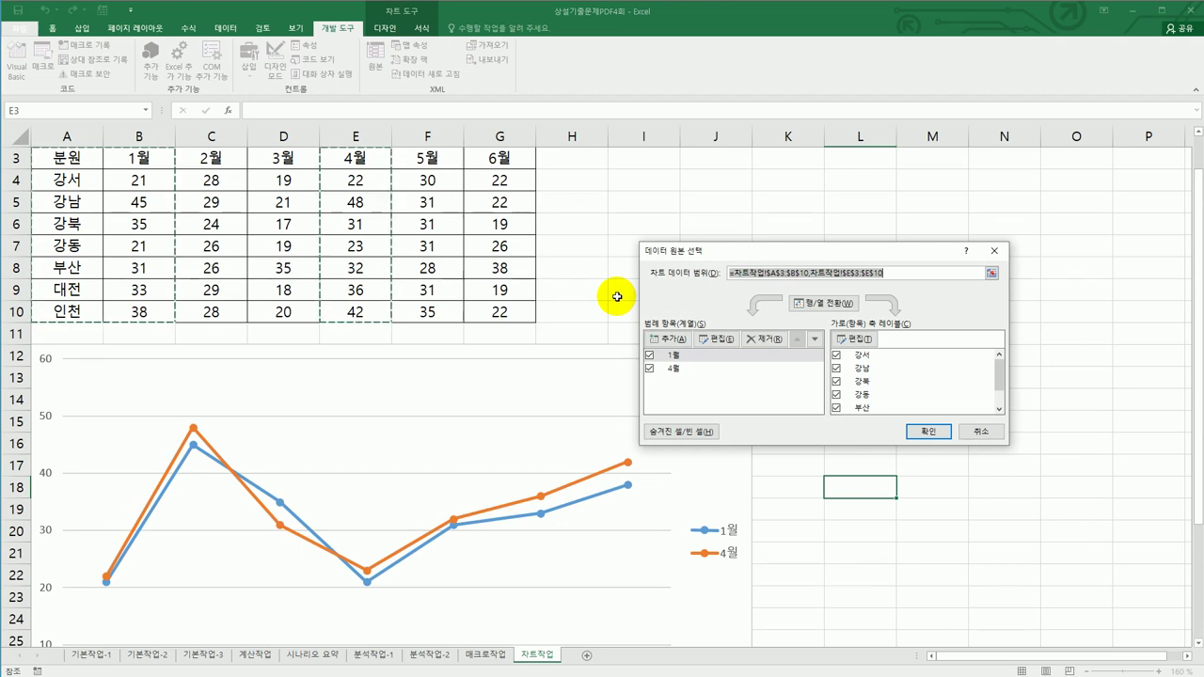
key(Delete)
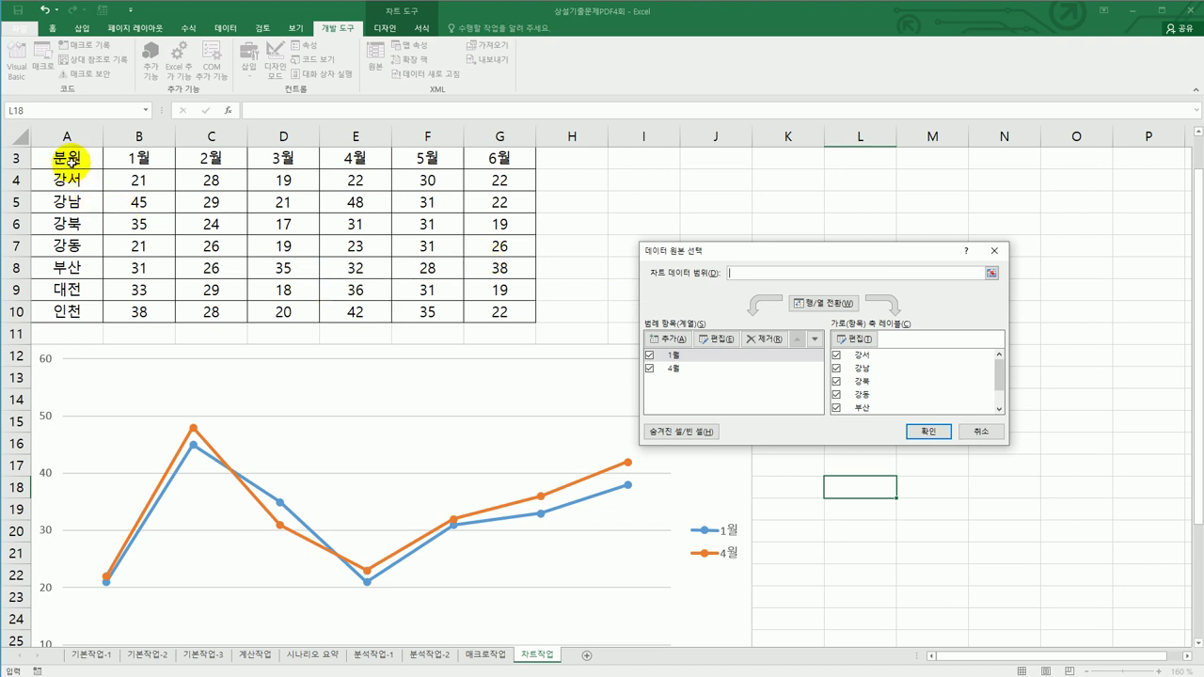
drag(73, 162, 122, 163)
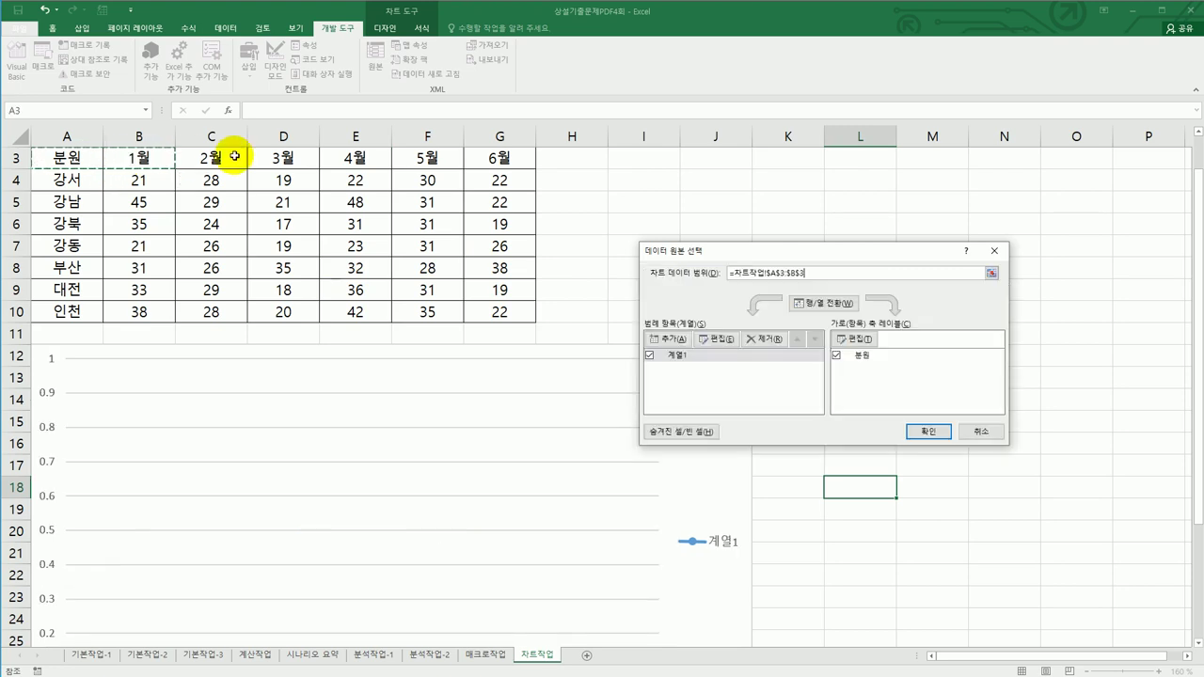
ctrl+click(338, 163)
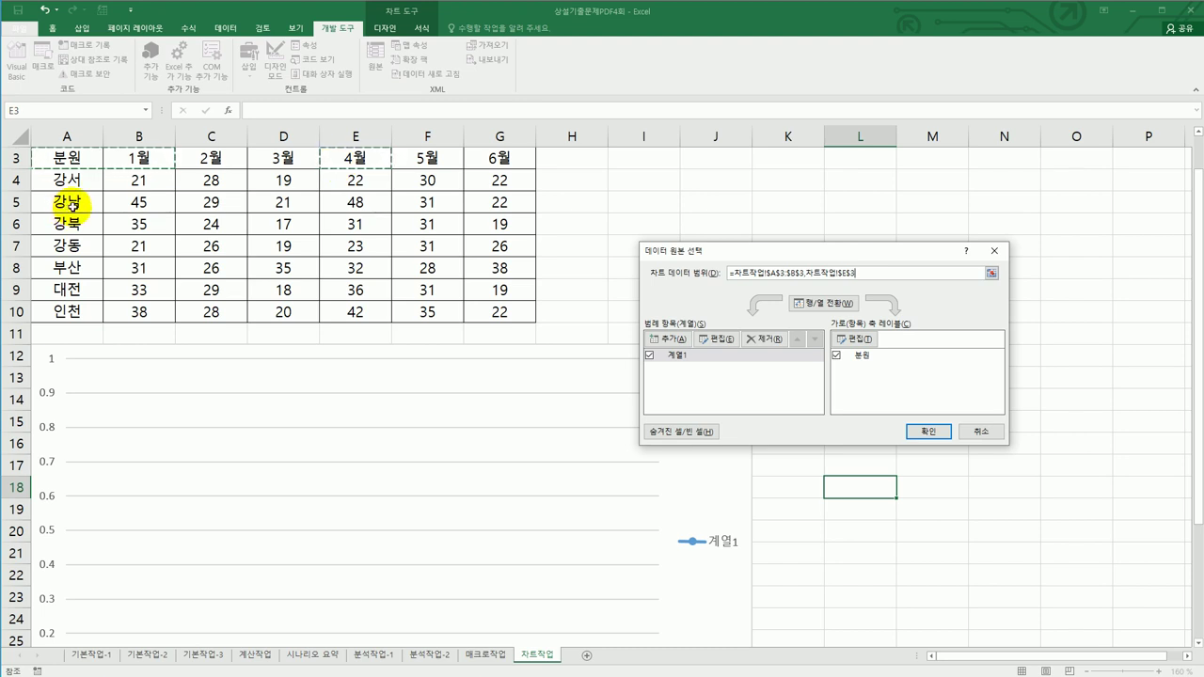
- Add 강남 (A5:B5, E5) and 부산–인천 (A8:B10, E8:E10) to the range and confirm
drag(70, 200, 131, 199)
ctrl+click(350, 202)
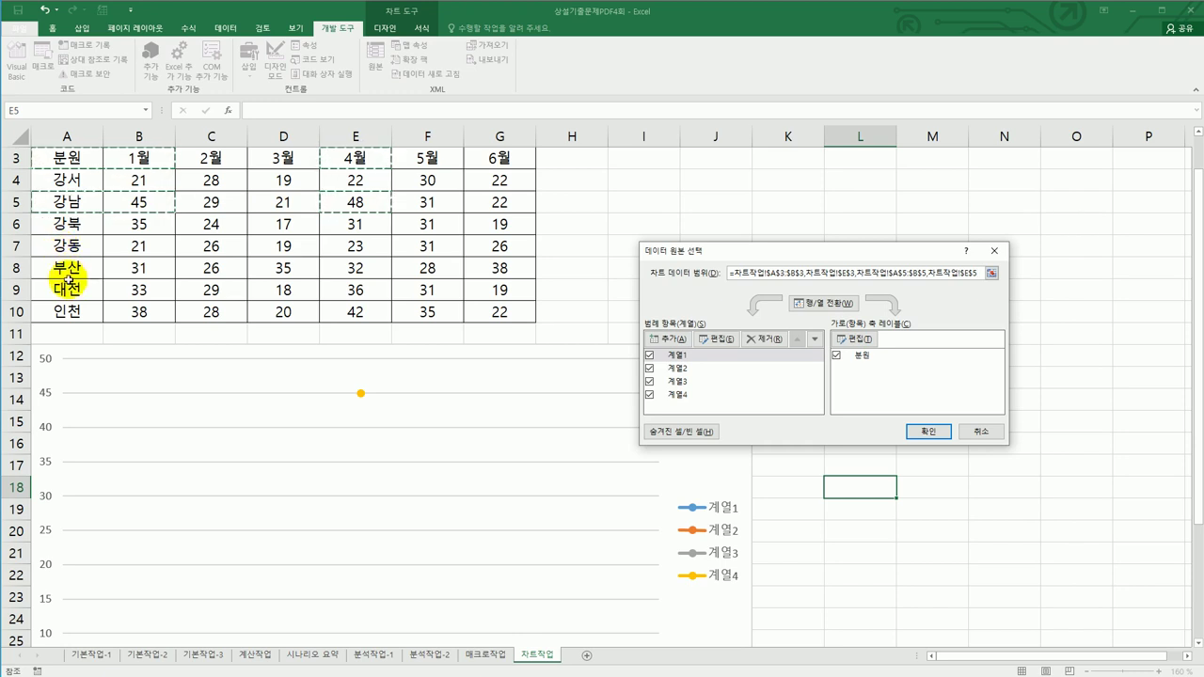
drag(69, 270, 119, 310)
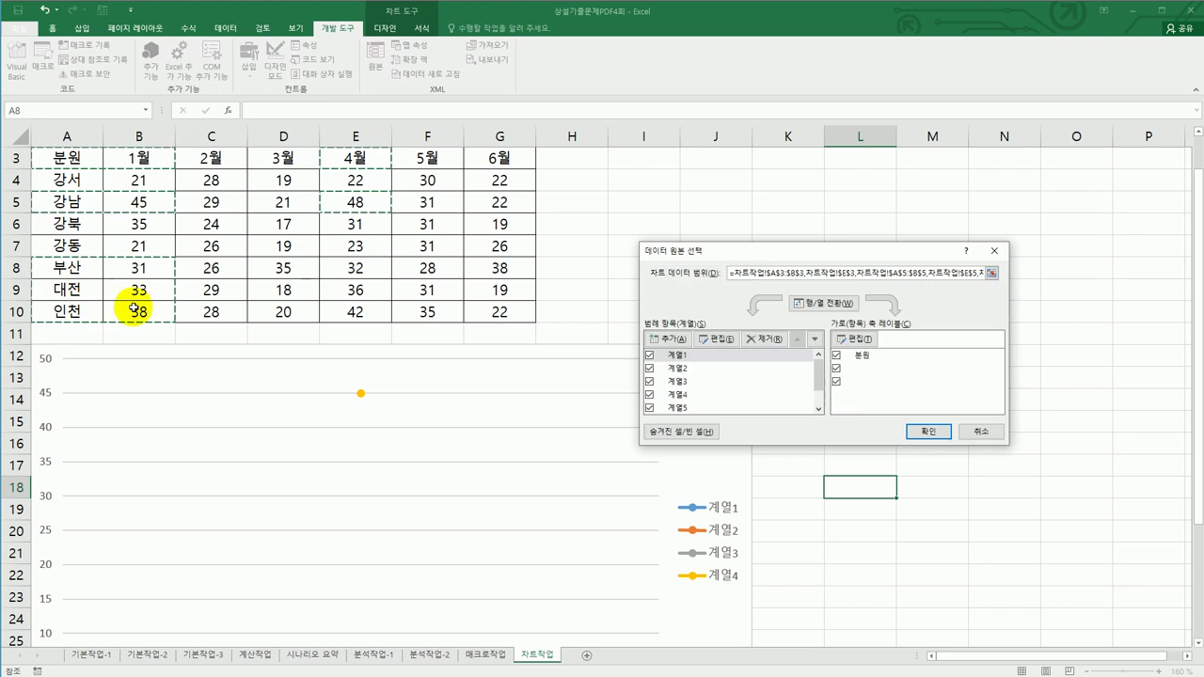
ctrl+click(356, 267)
drag(350, 289, 354, 313)
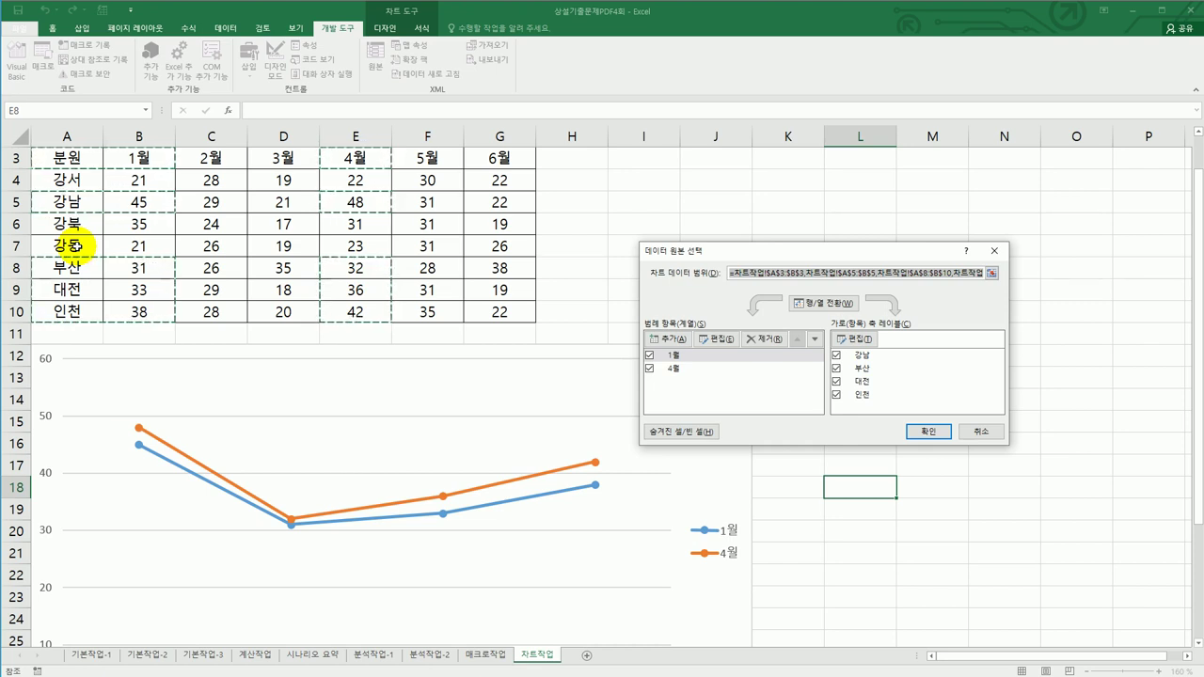
click(924, 429)
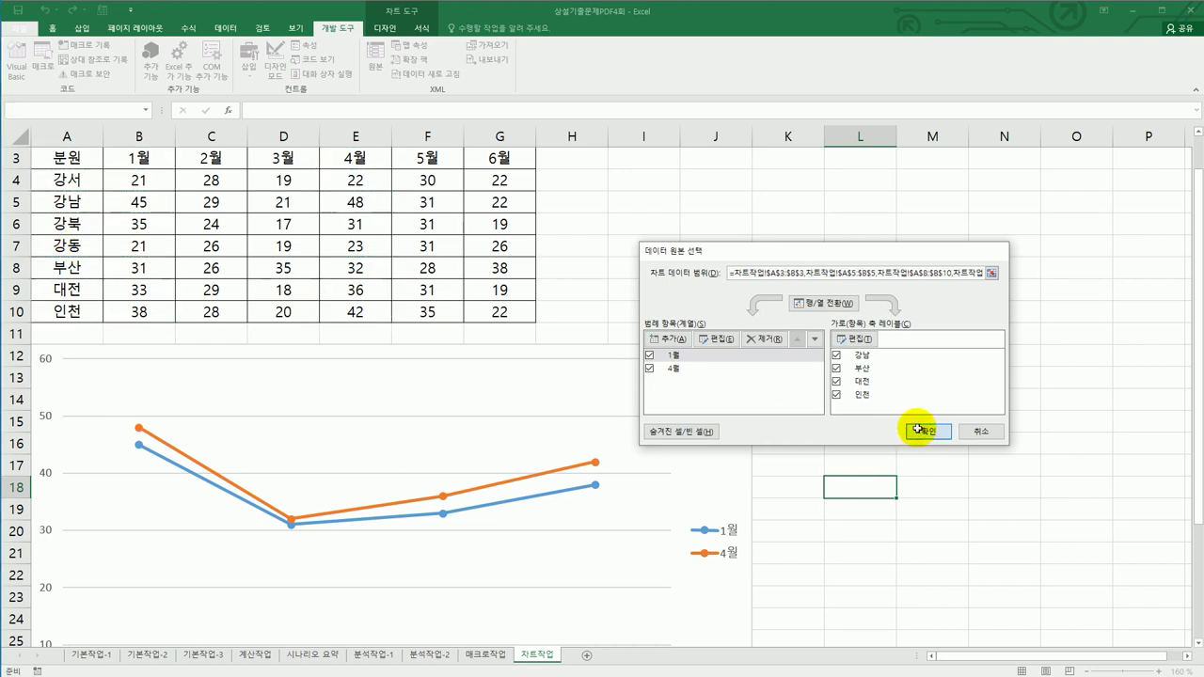
scroll(918, 425, down, 2)
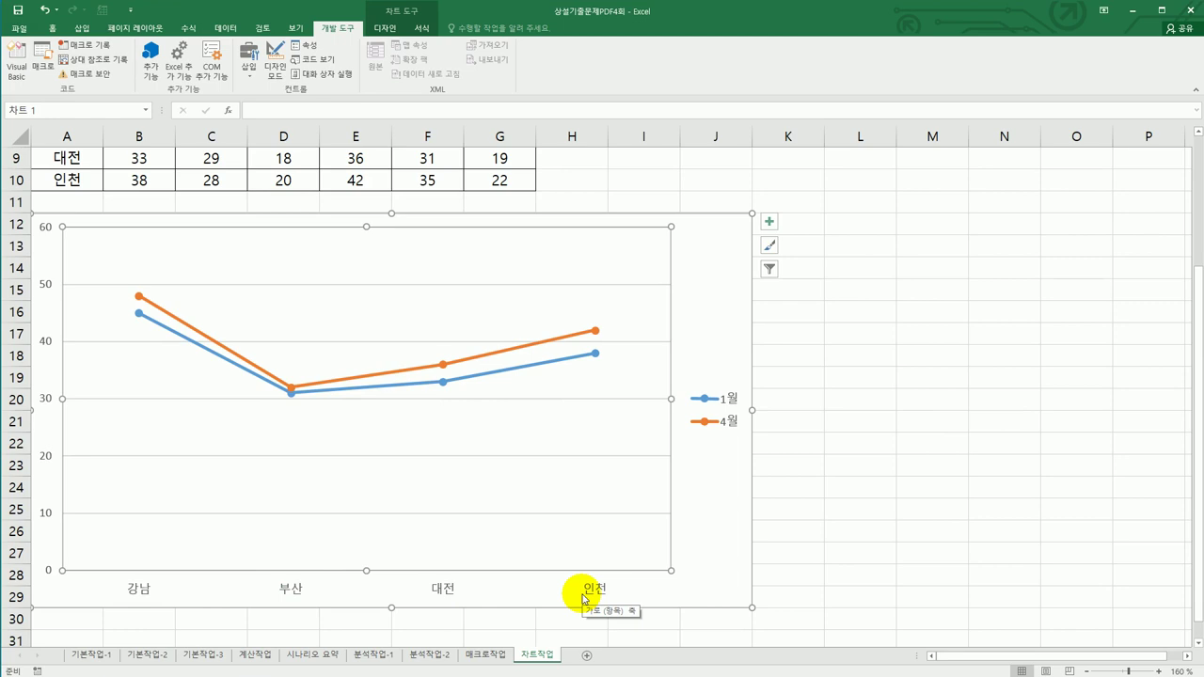
- Add the chart title '1월, 4월 수강생 모집현황'
click(770, 223)
click(818, 258)
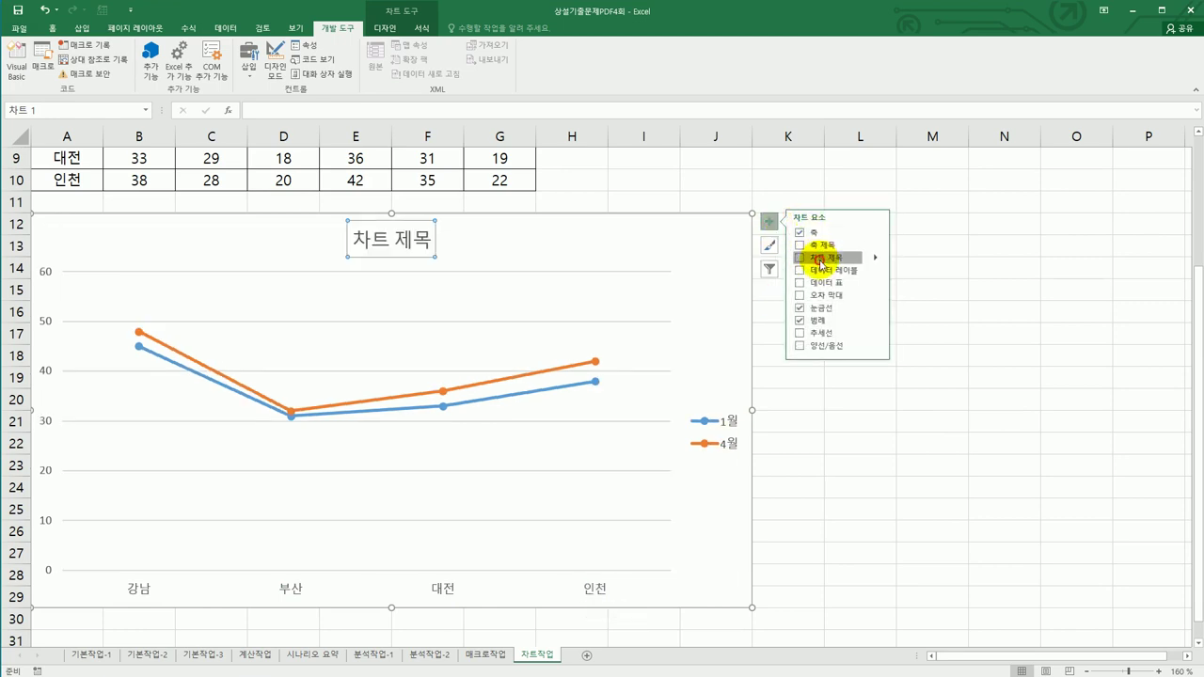
click(352, 242)
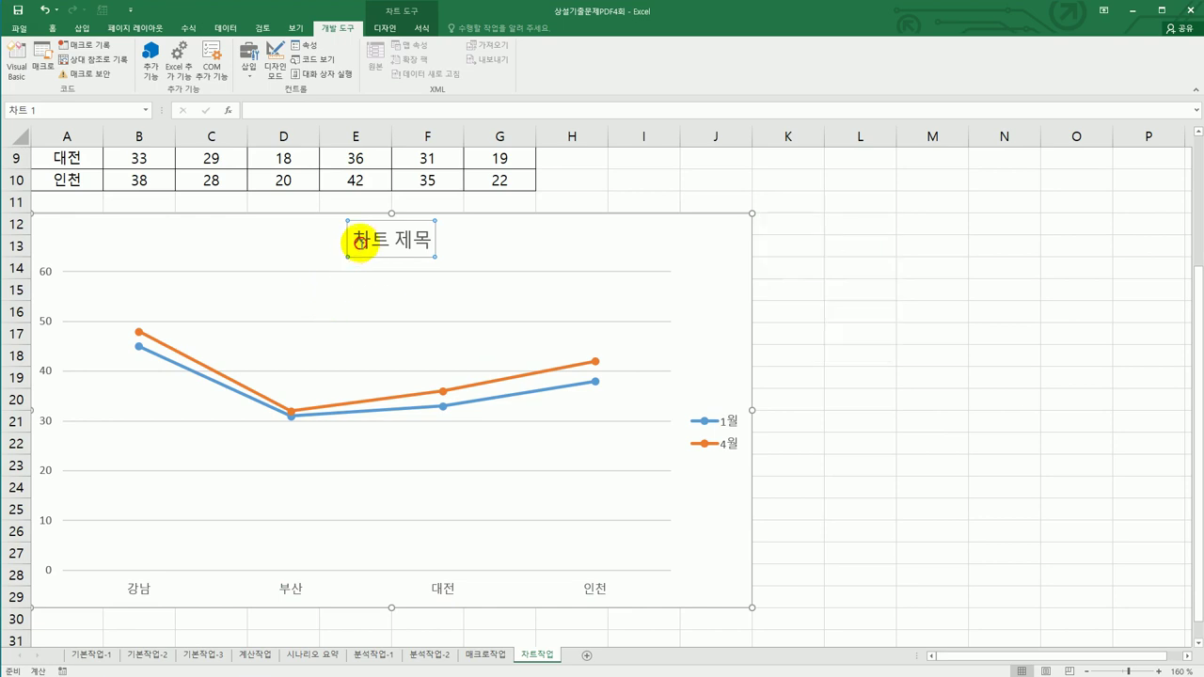
drag(356, 241, 438, 241)
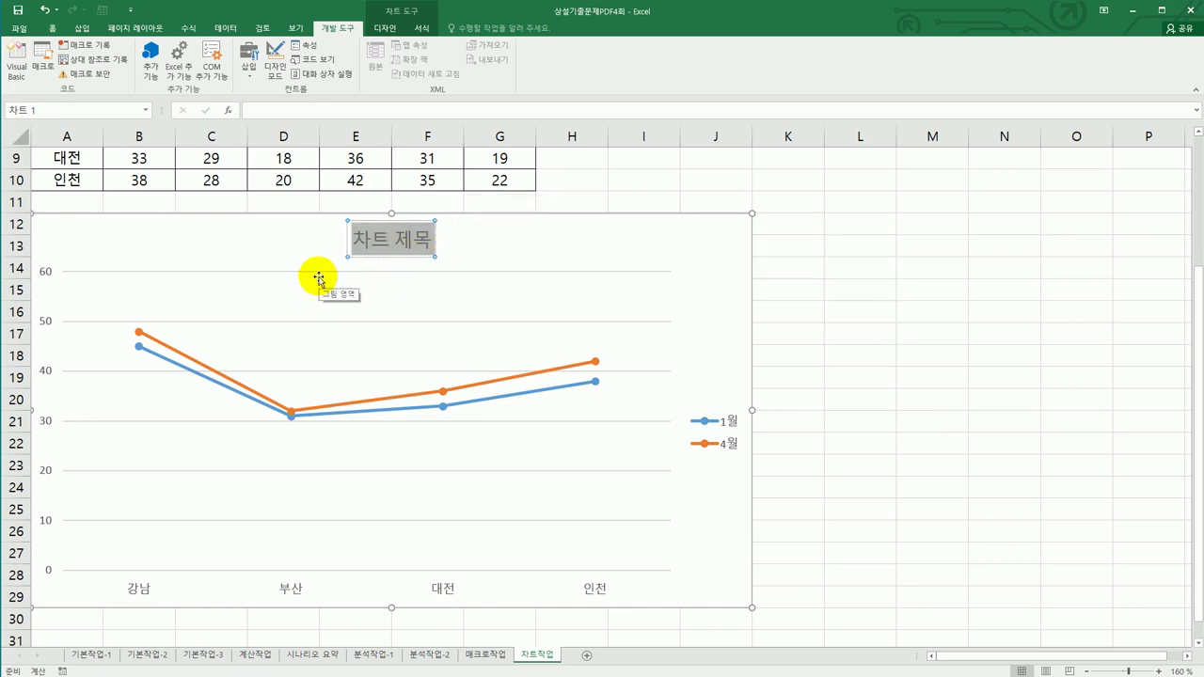
text(1월)
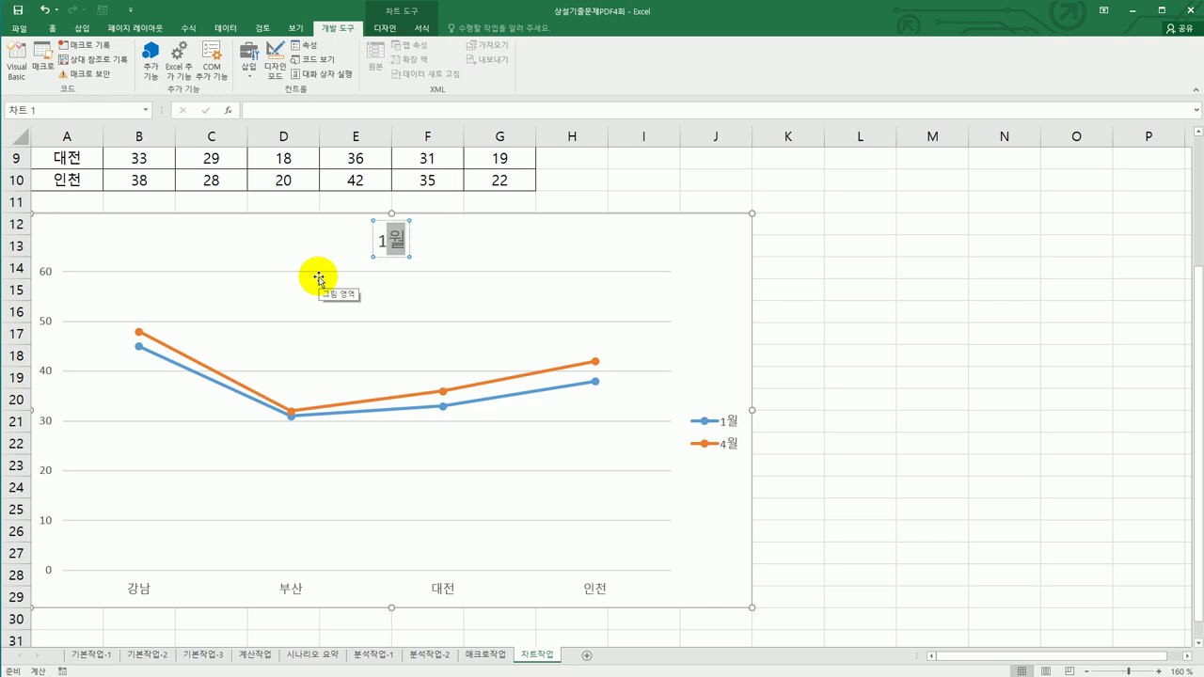
text(, 4월)
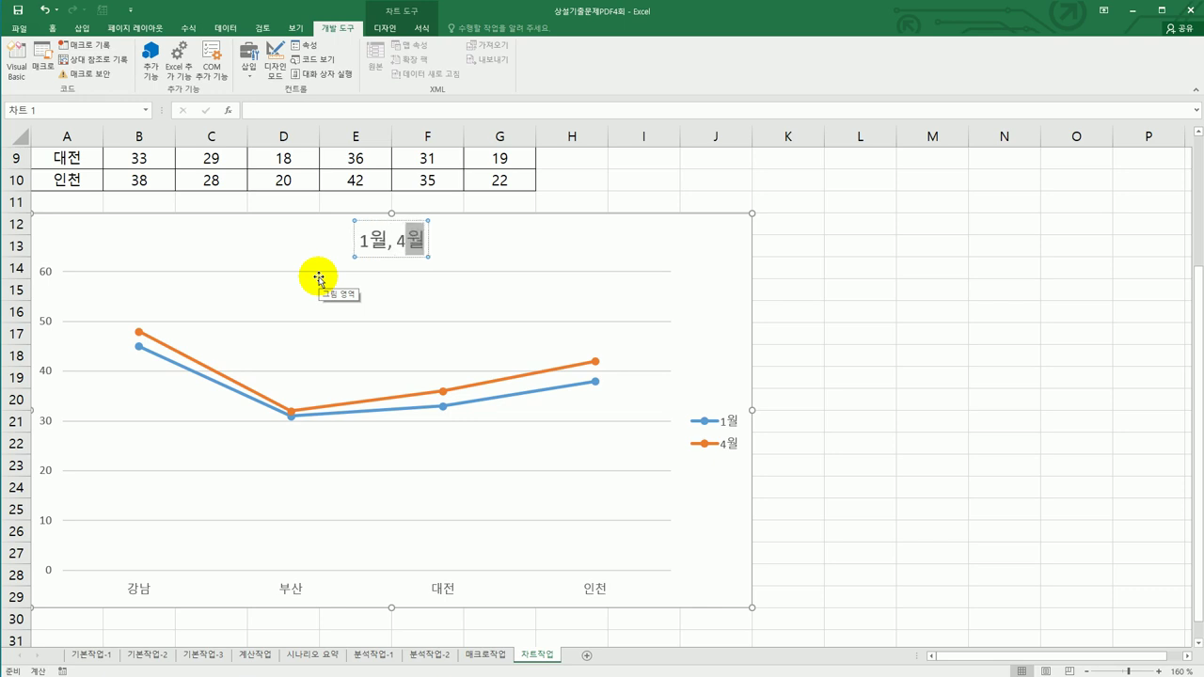
text( 수강생 모집)
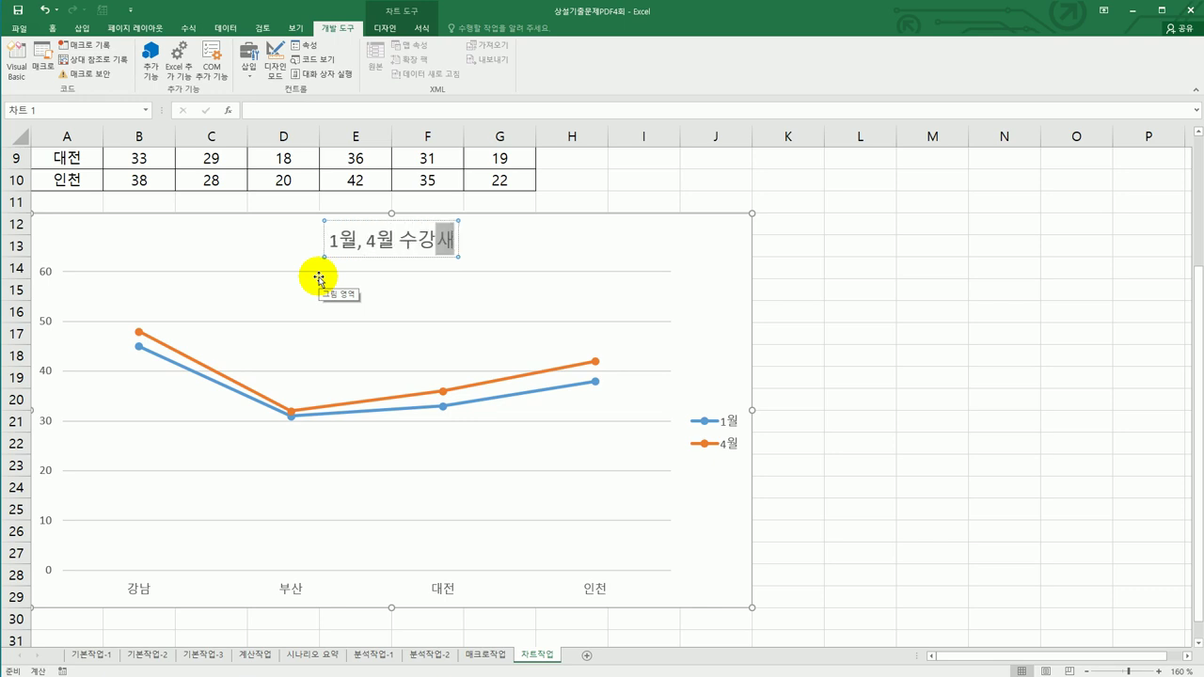
text(현황)
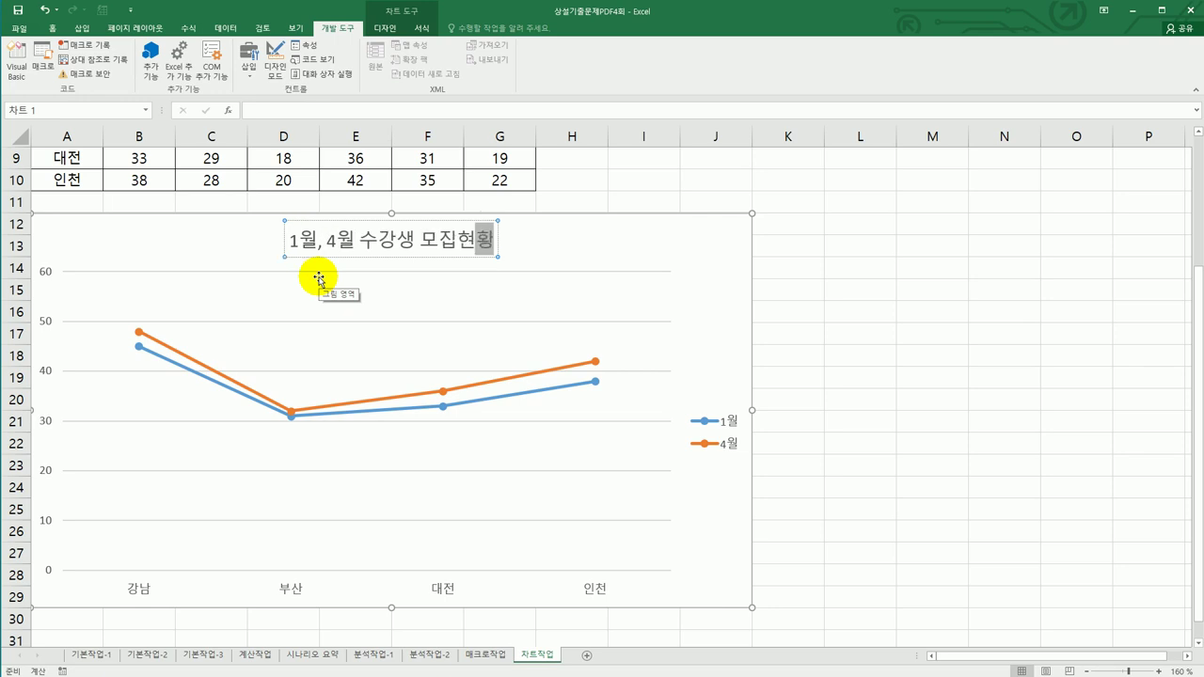
click(709, 249)
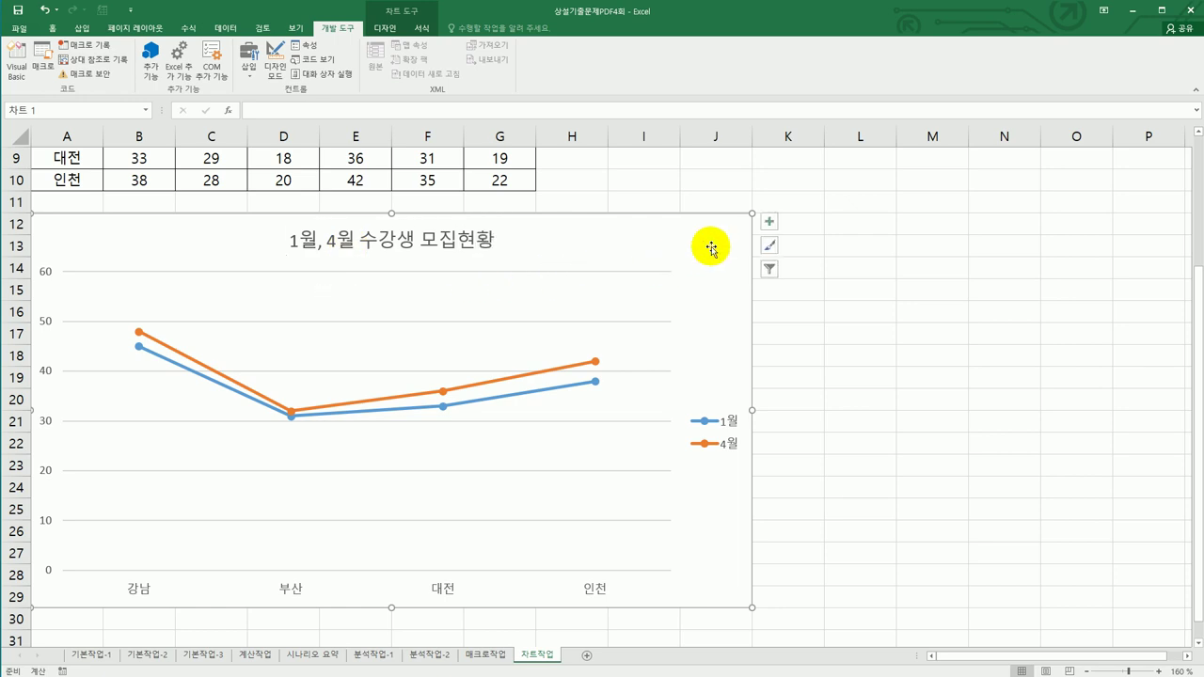
- Move the chart legend to the bottom
click(769, 221)
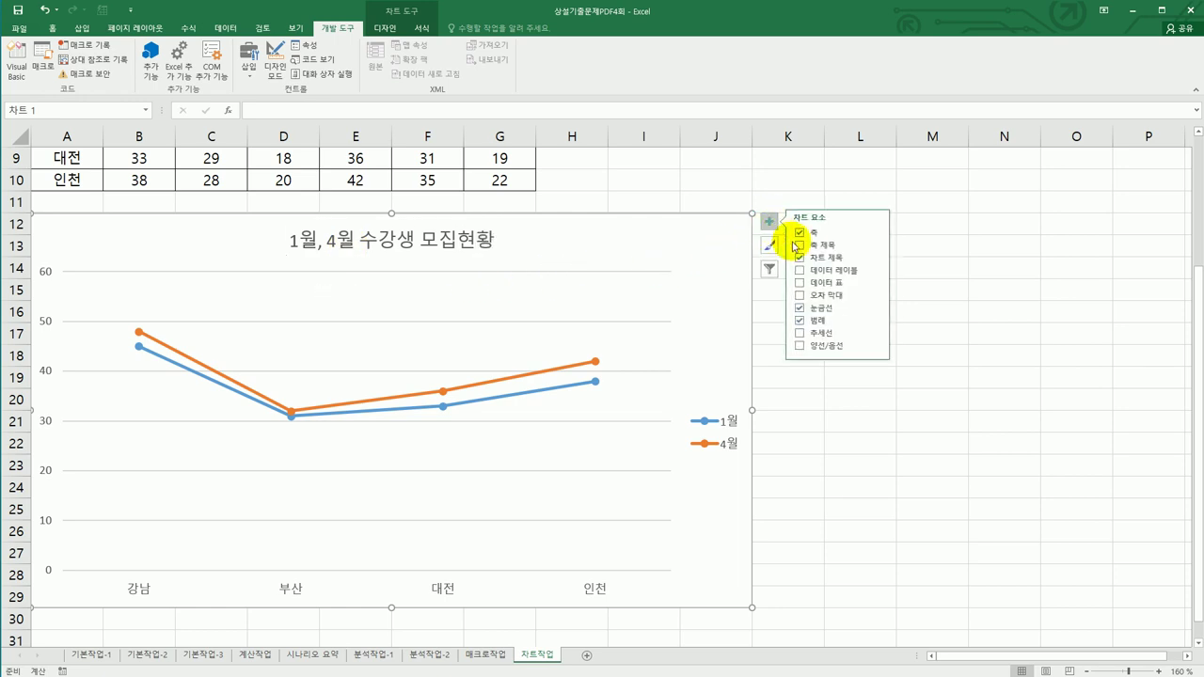
click(876, 319)
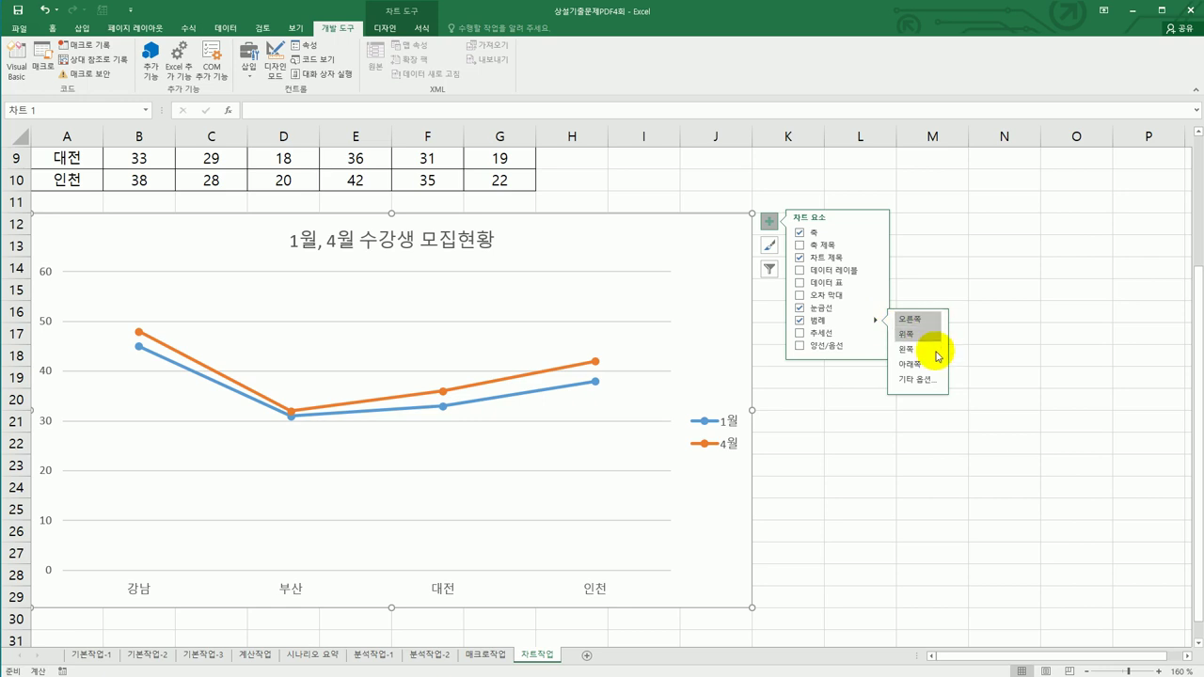
click(936, 365)
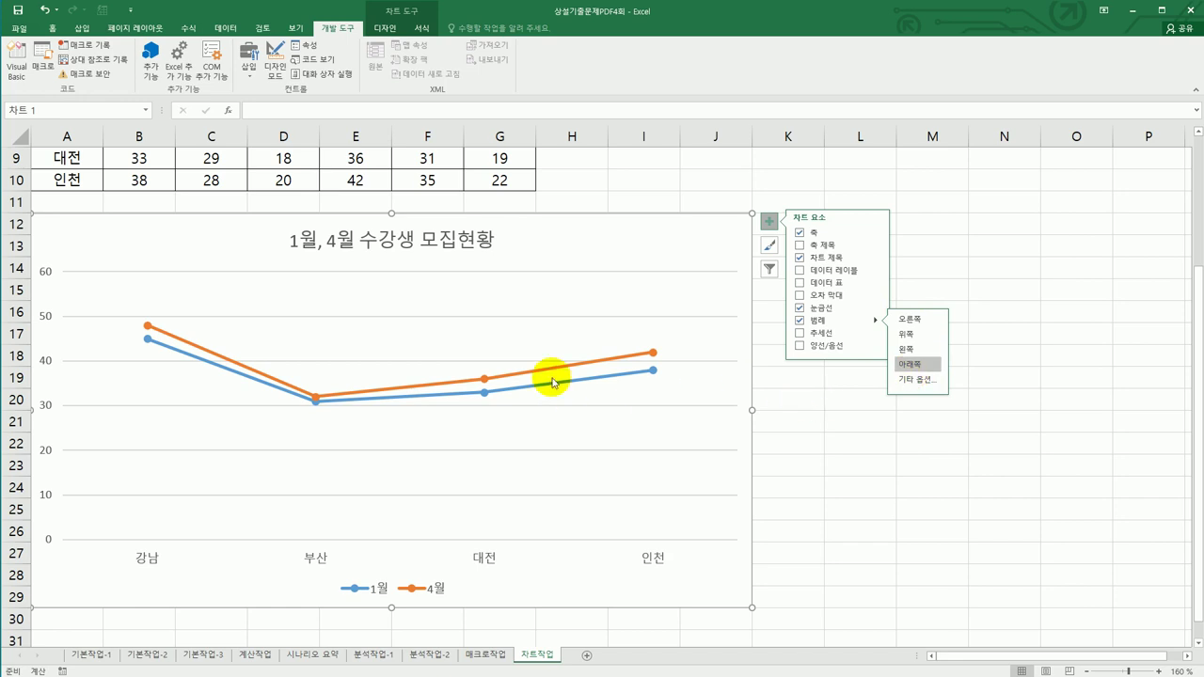
- Change the chart type to Column > Clustered Column
right_click(476, 293)
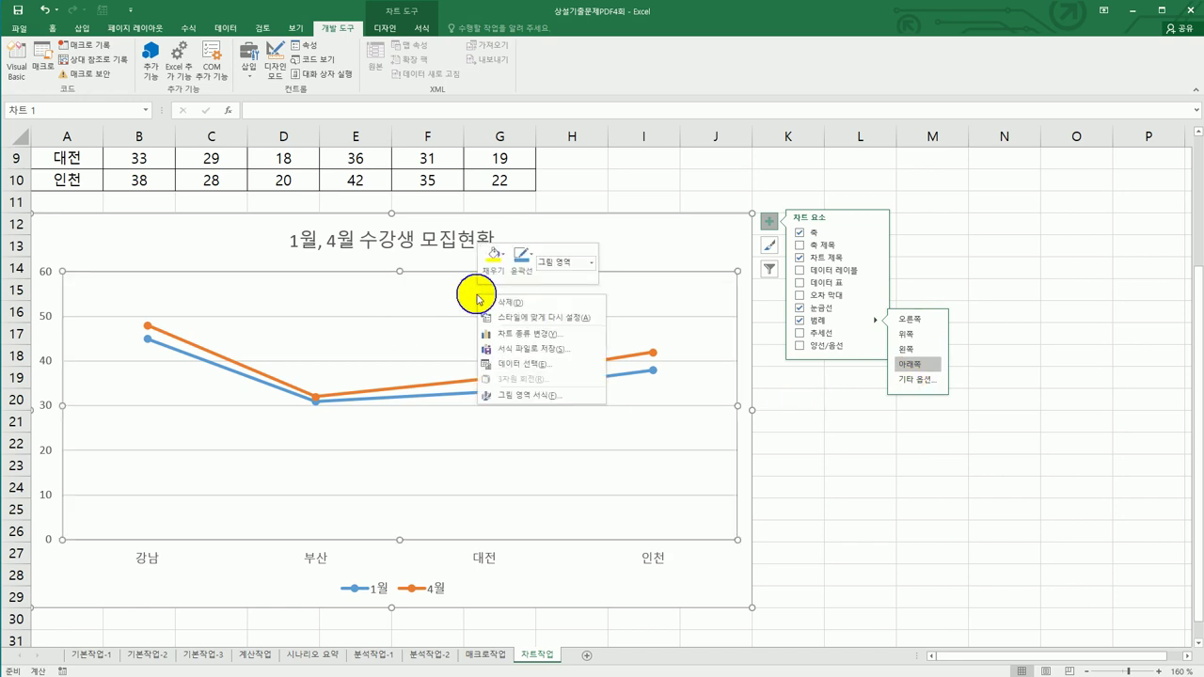
click(566, 335)
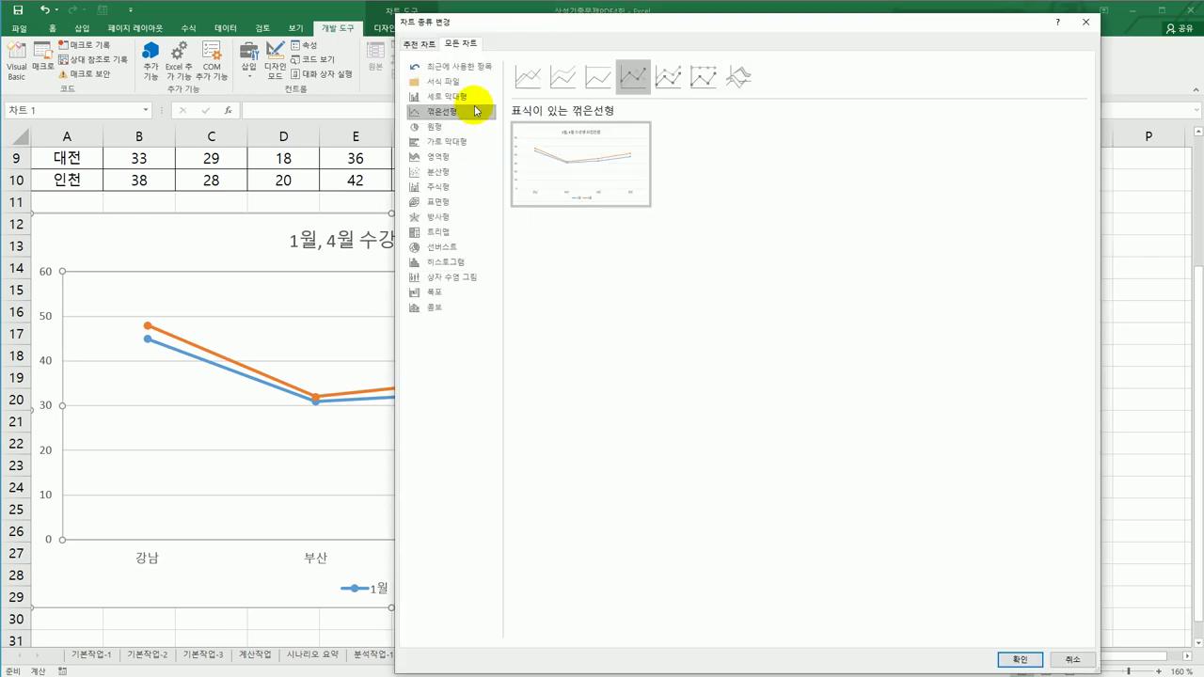
click(475, 98)
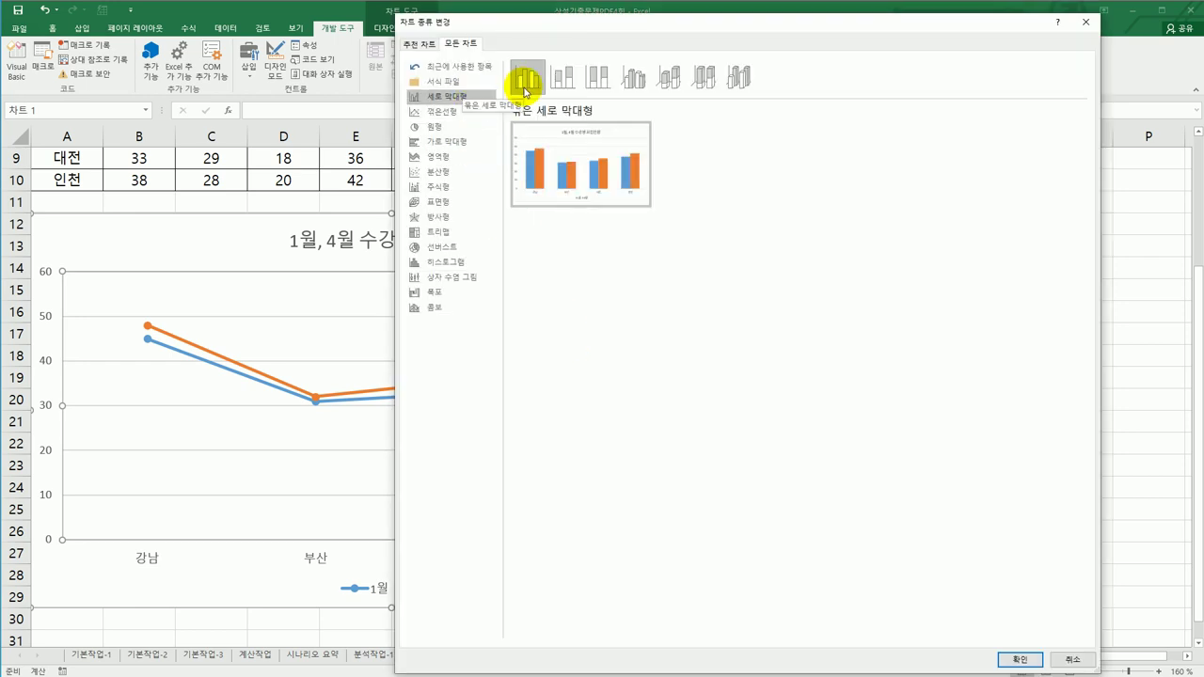
click(1002, 658)
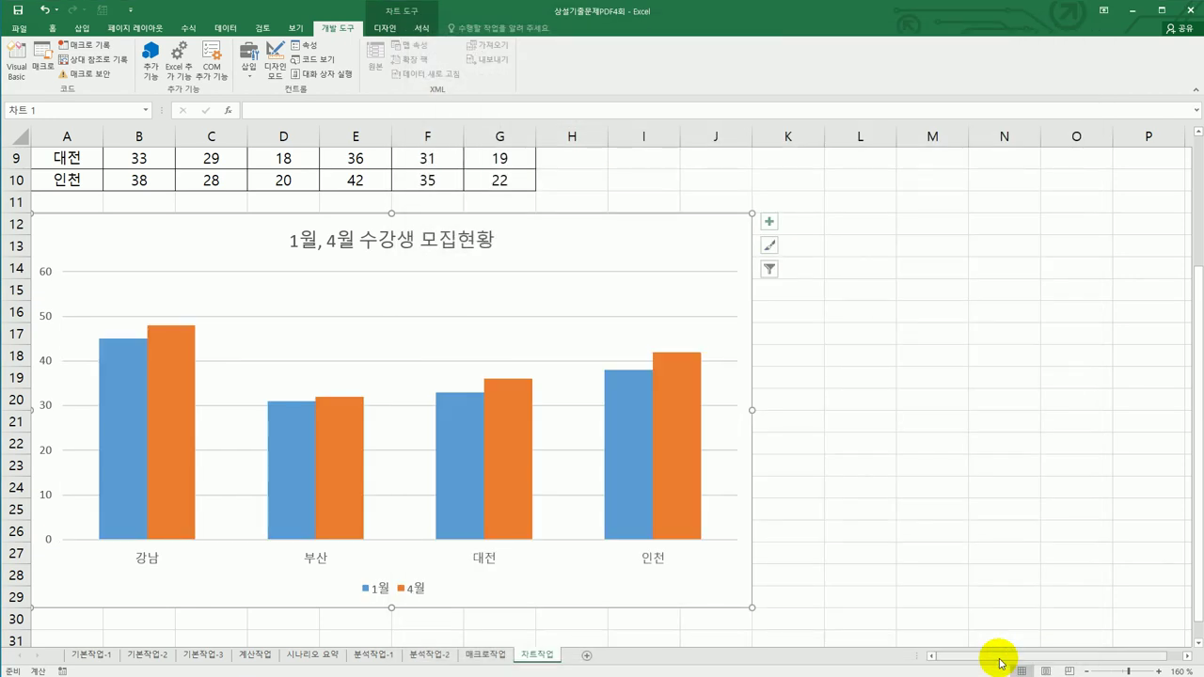
click(47, 324)
- Set the vertical axis major unit to 20 in Format Axis, then deselect the chart
right_click(48, 320)
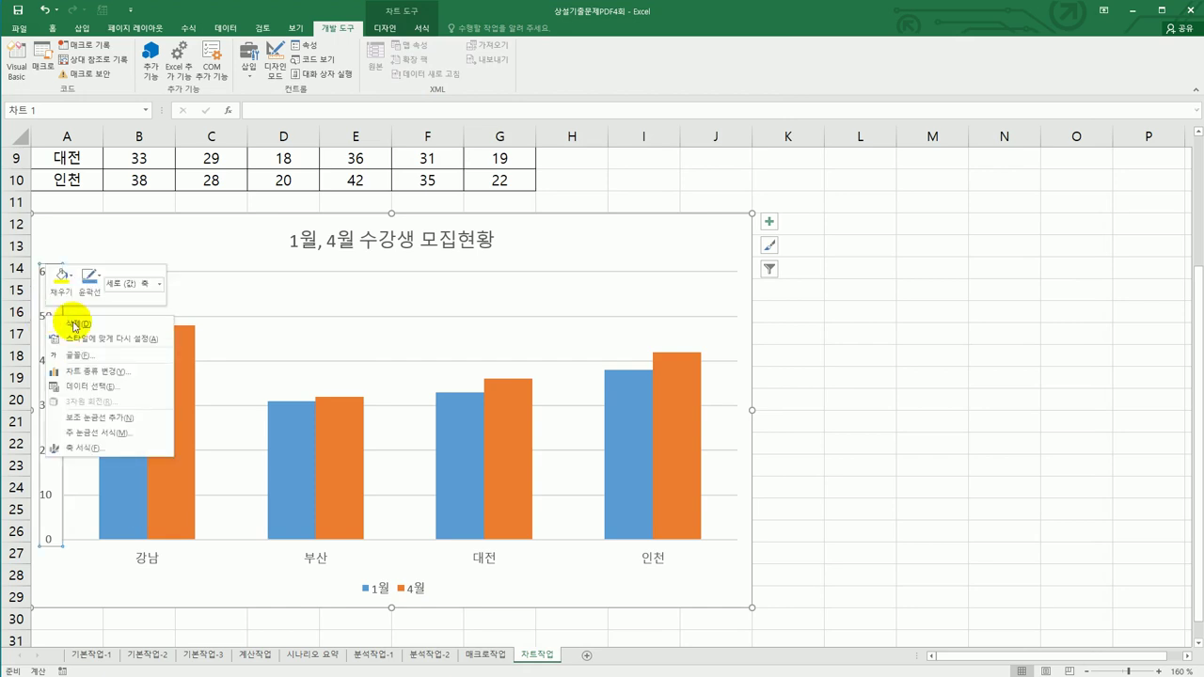
click(99, 448)
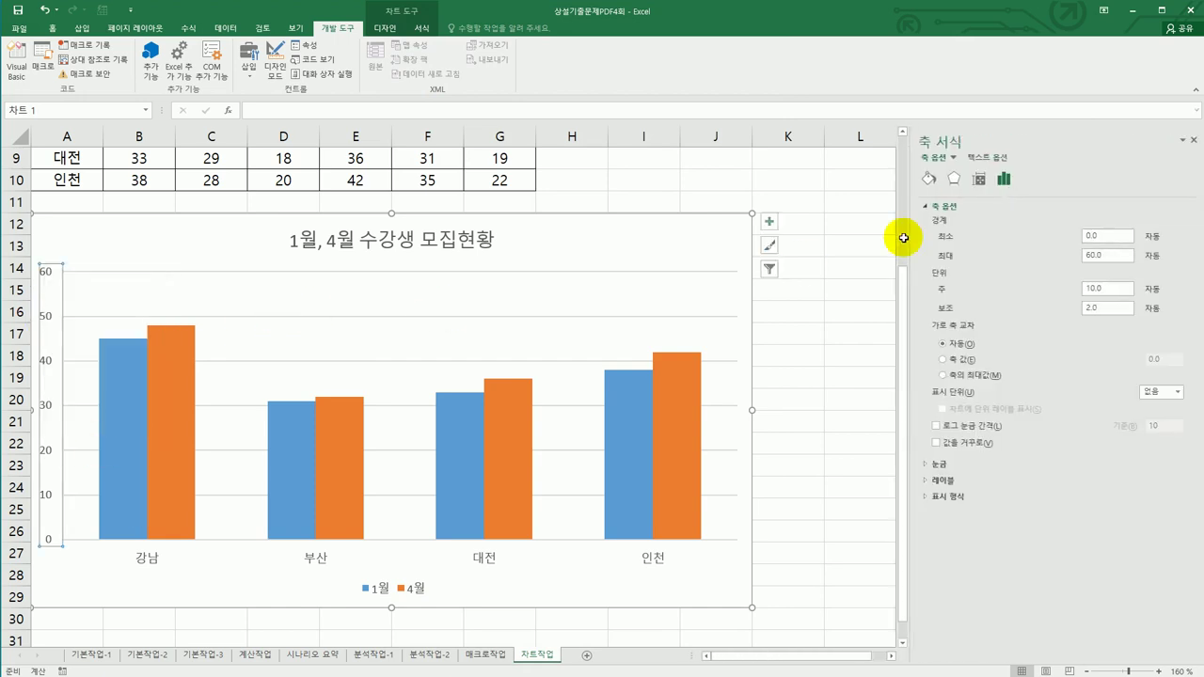
double_click(1111, 253)
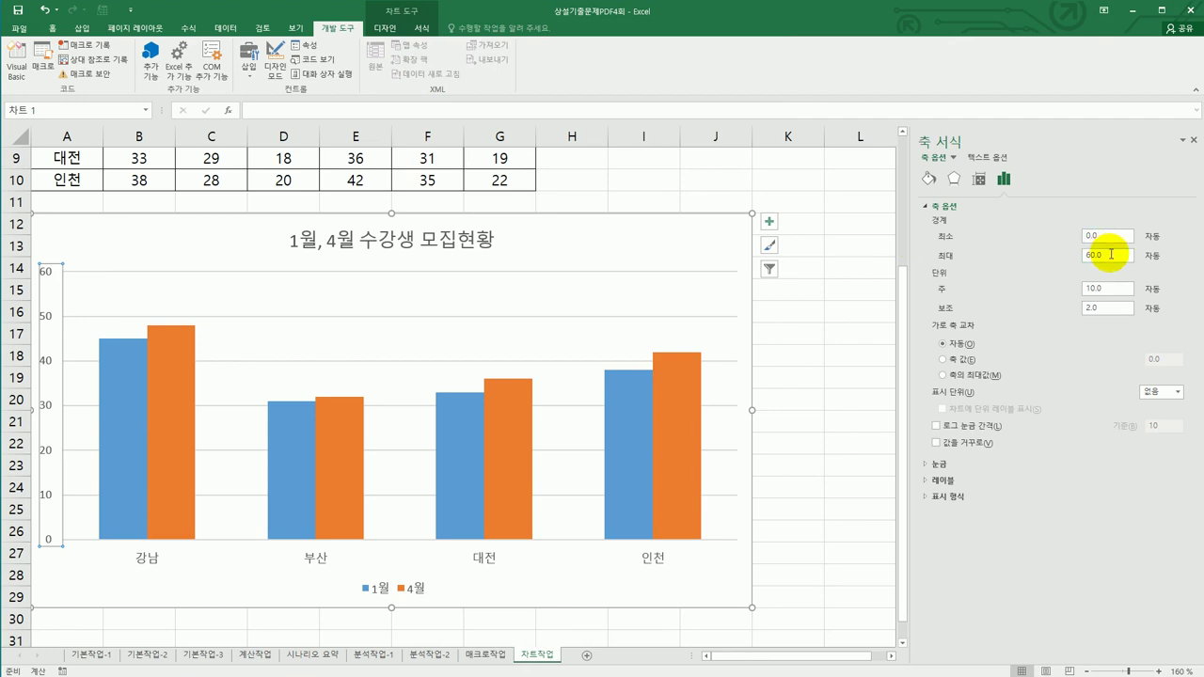
double_click(1113, 289)
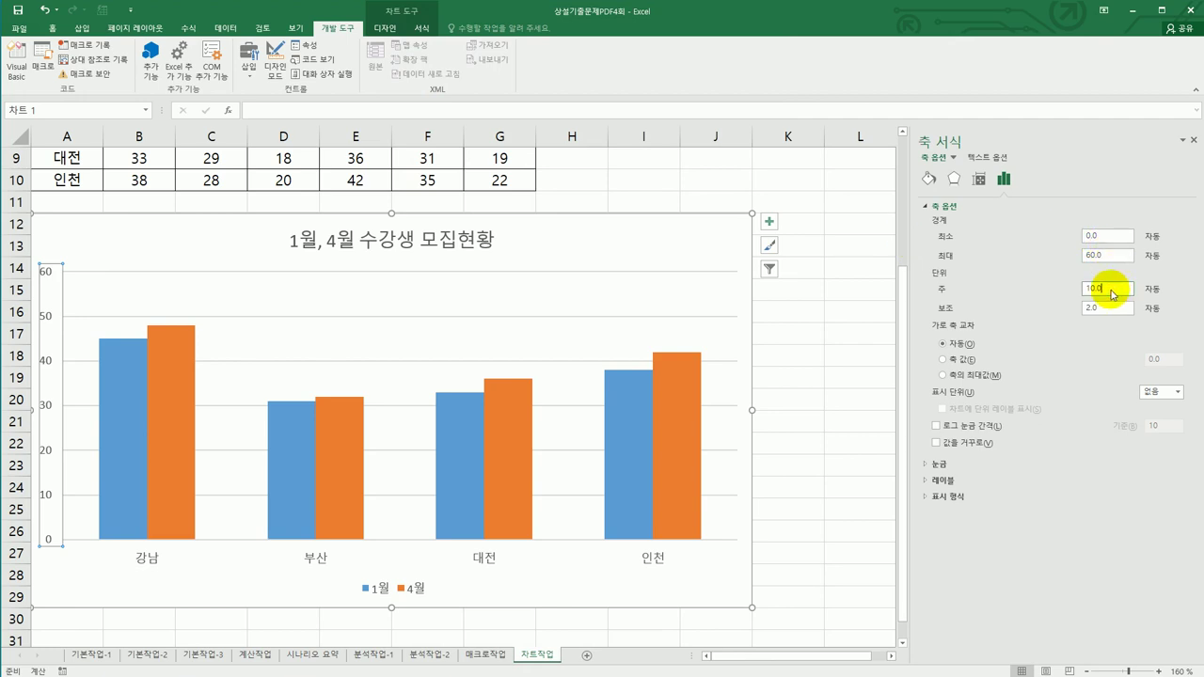
text(20)
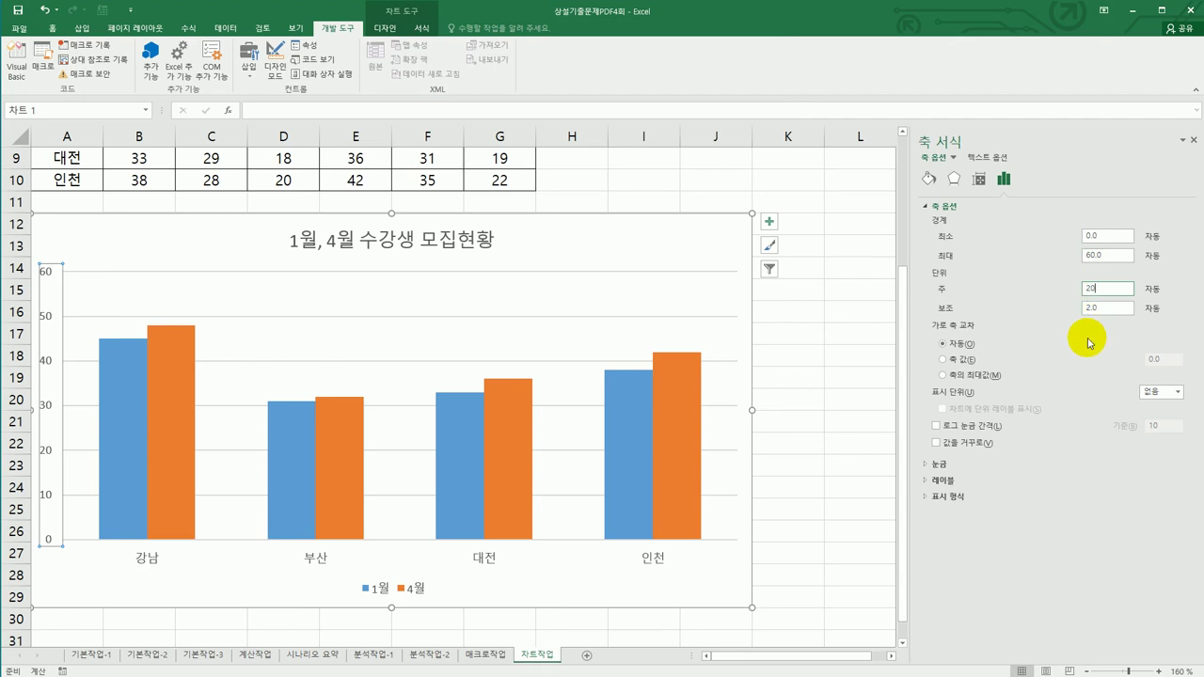
key(Return)
click(696, 256)
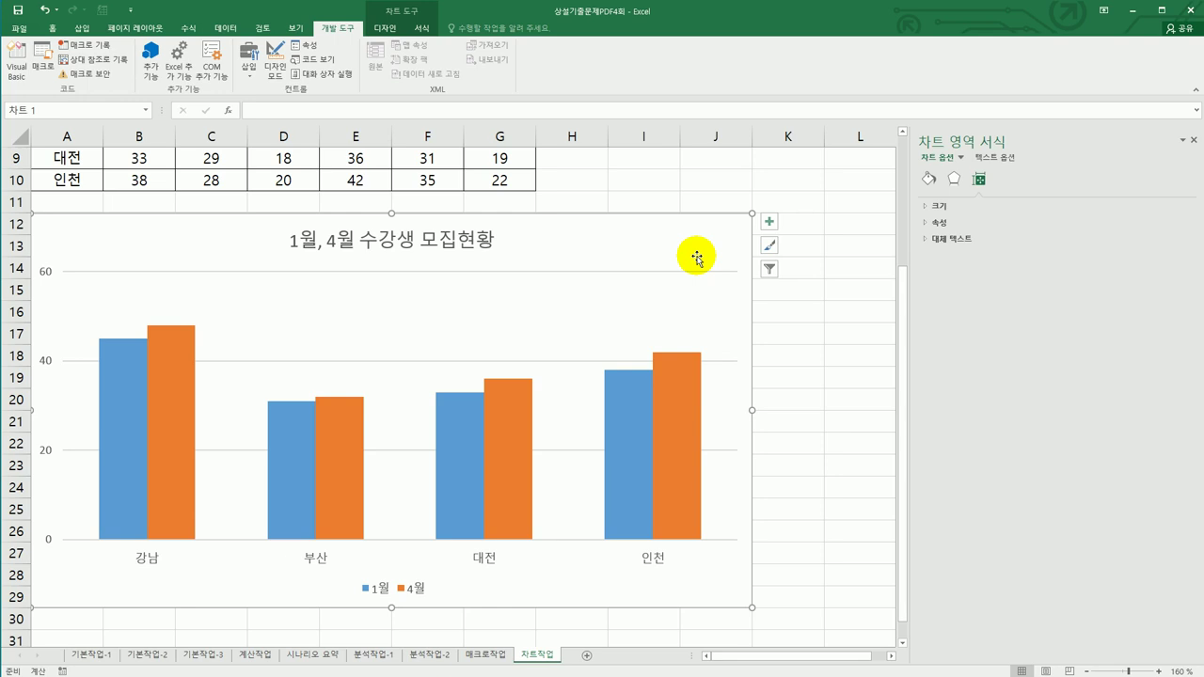
click(842, 424)
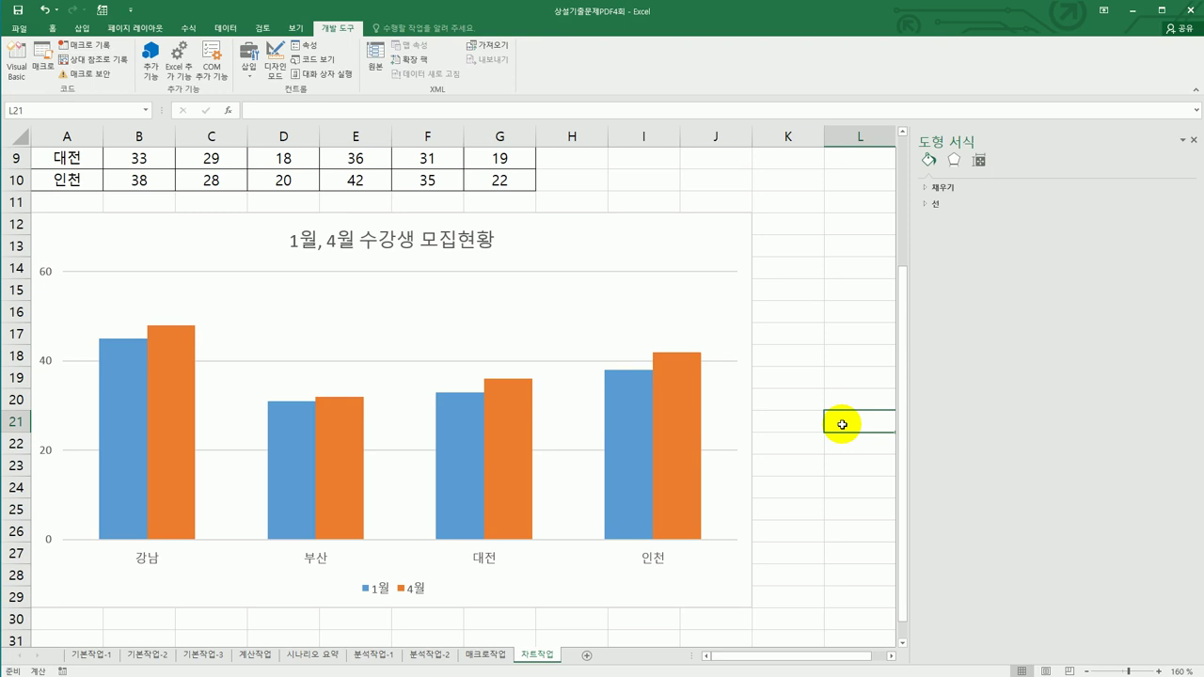
click(820, 570)
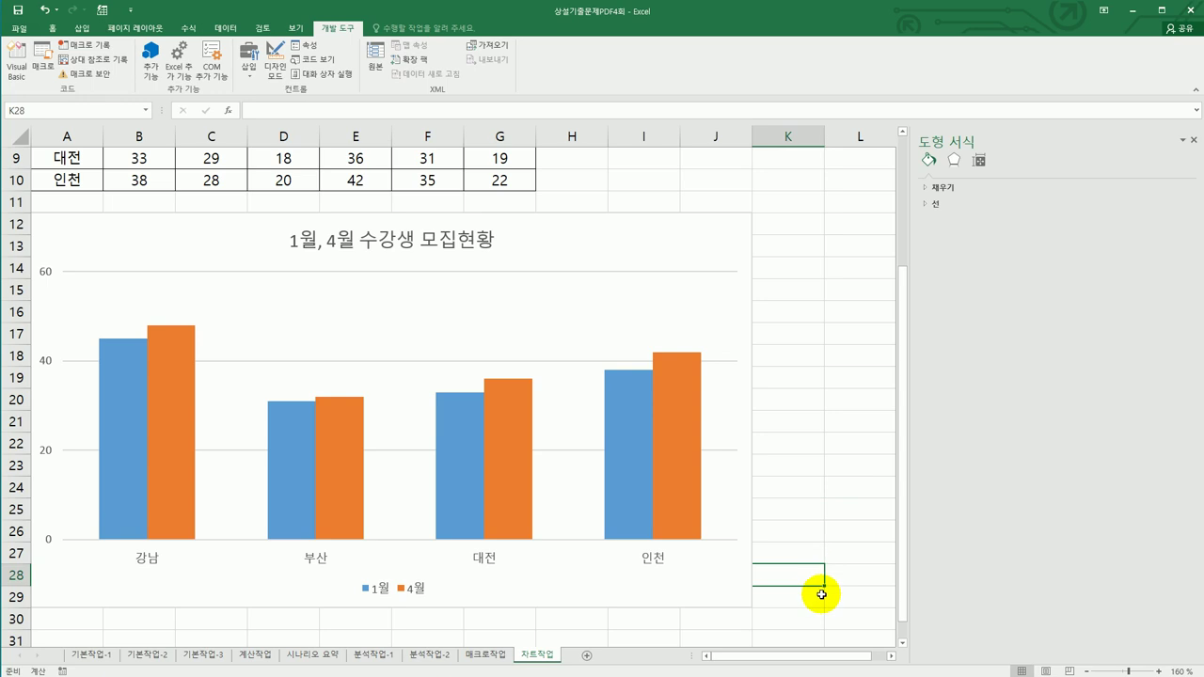